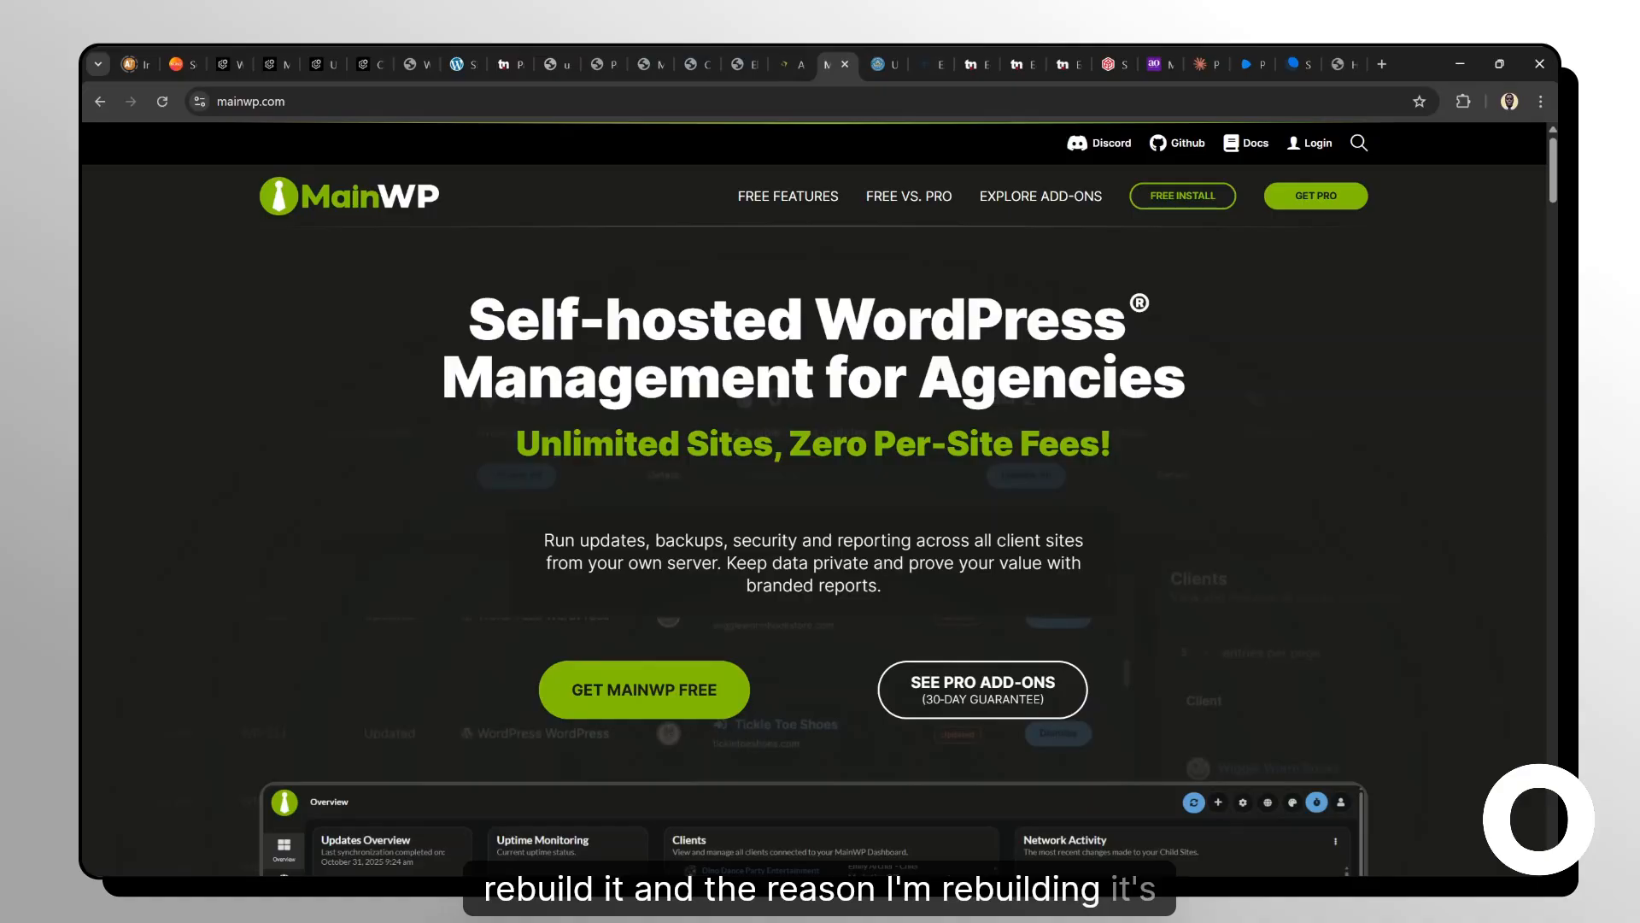
# Switch to the support.wpflat.com MainWP Sites page and open its WordPress admin from the account menu.
pyautogui.click(462, 51)
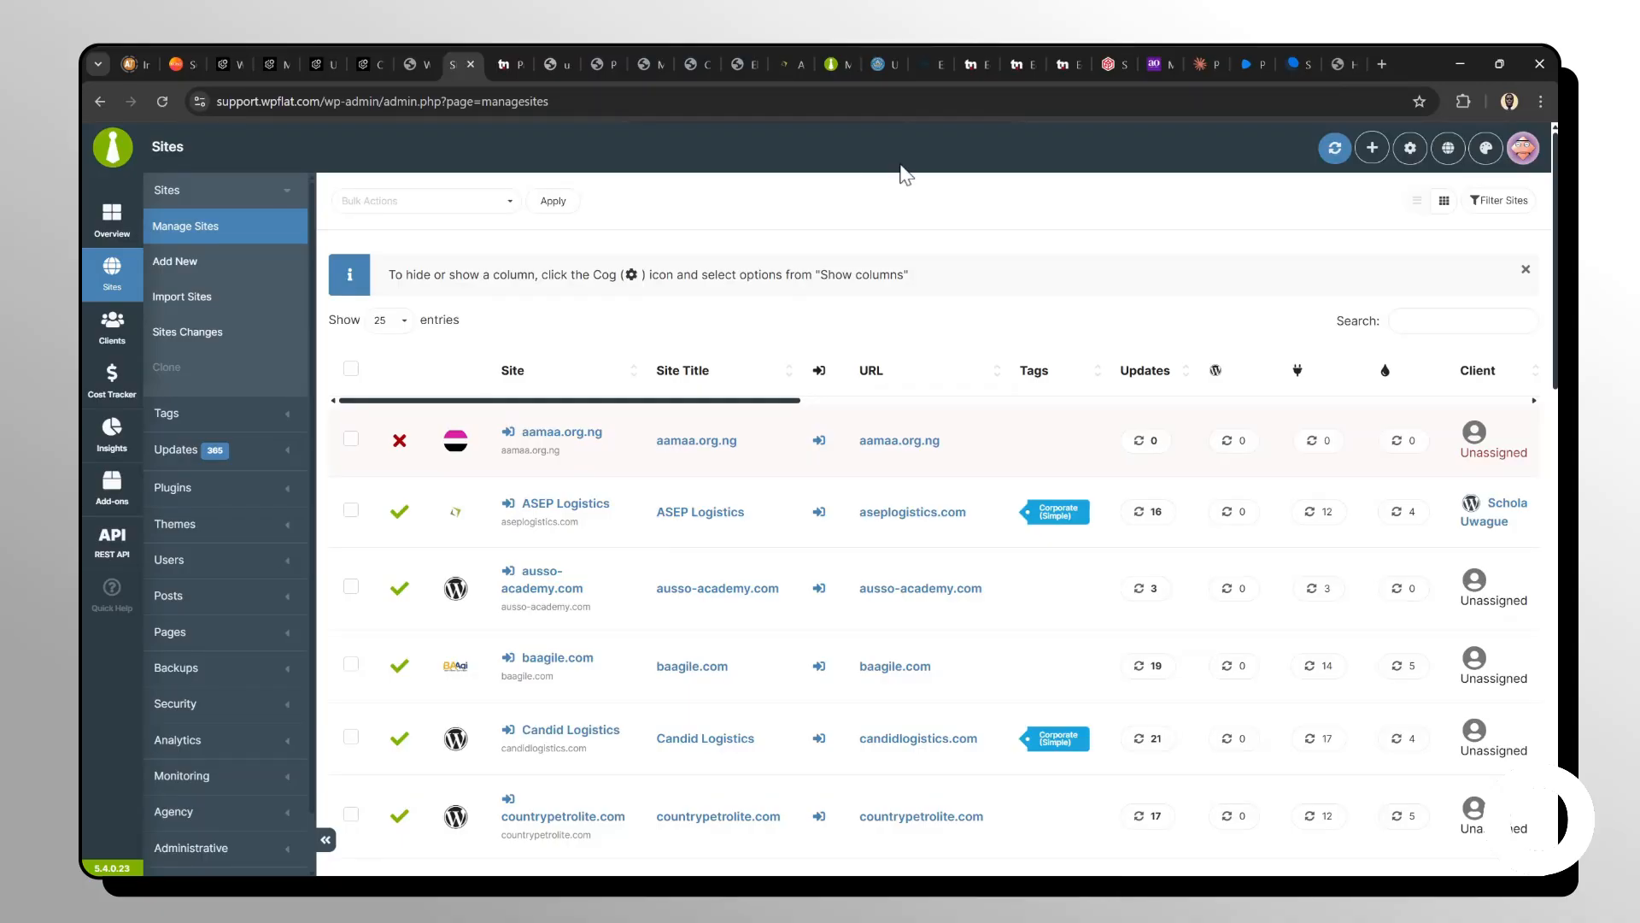
pyautogui.click(1521, 150)
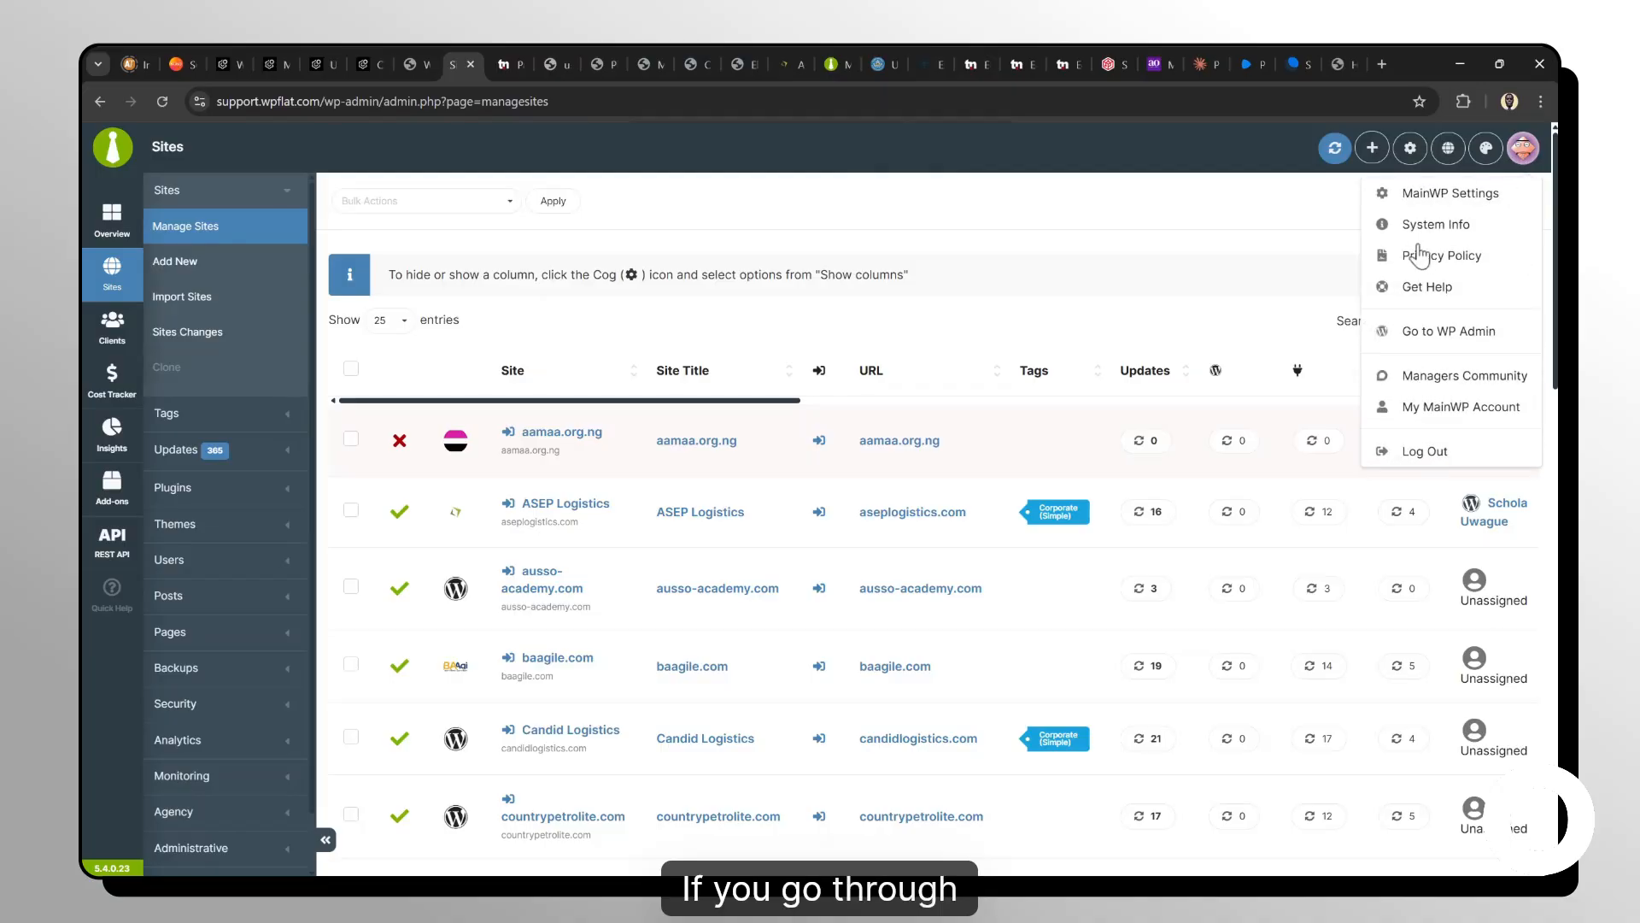
pyautogui.click(1450, 331)
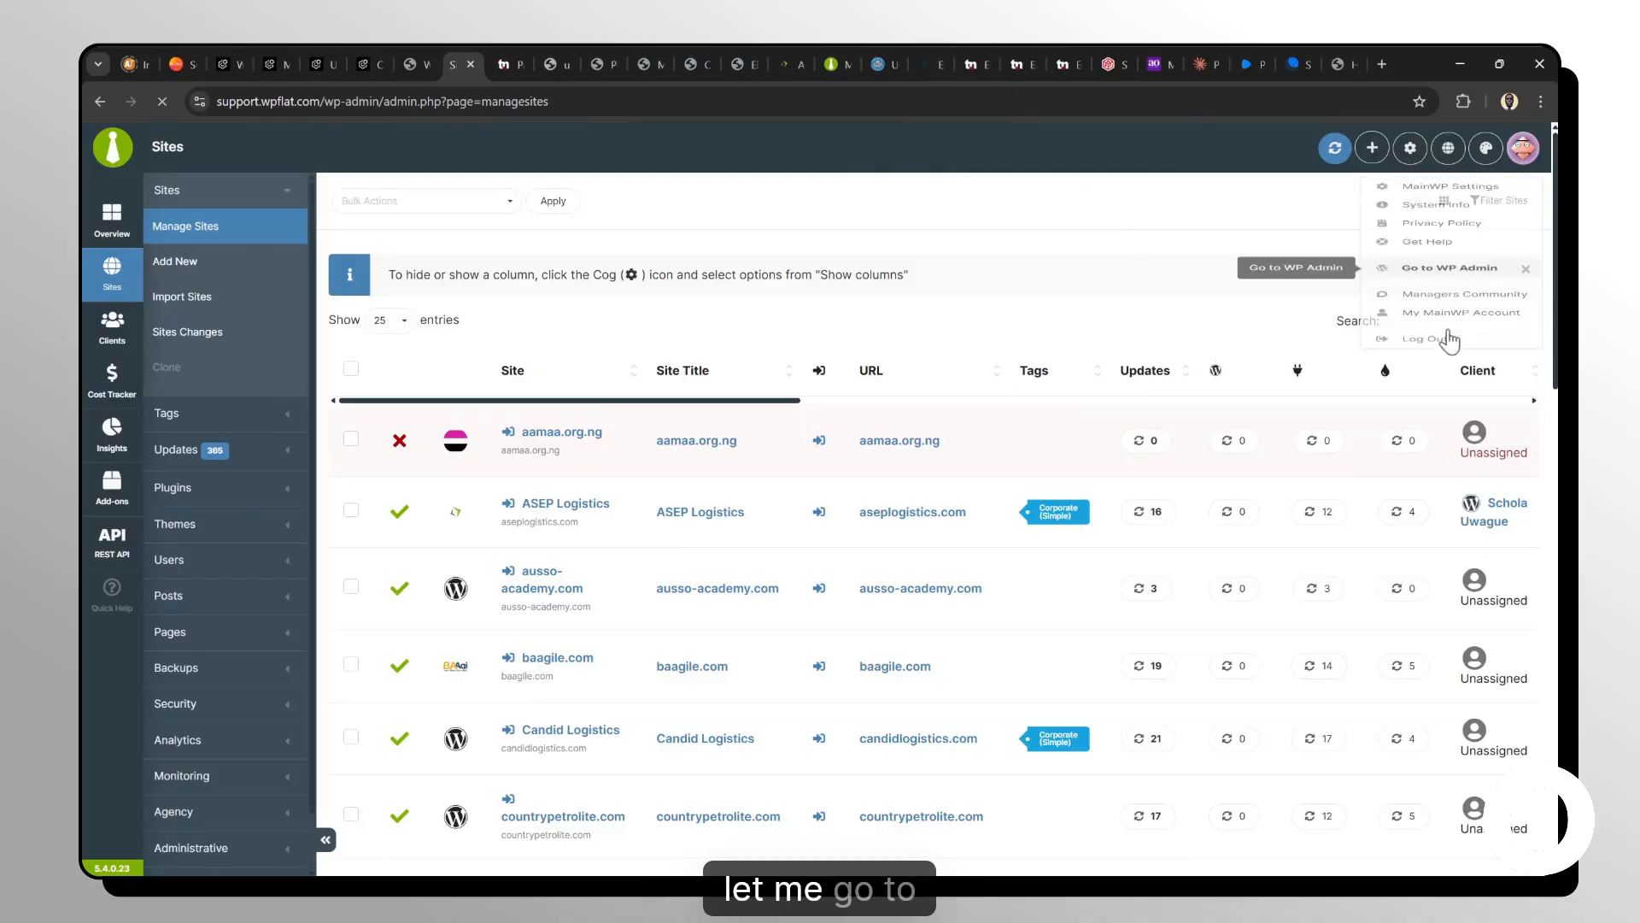
pyautogui.scroll(-8, 1107, 414)
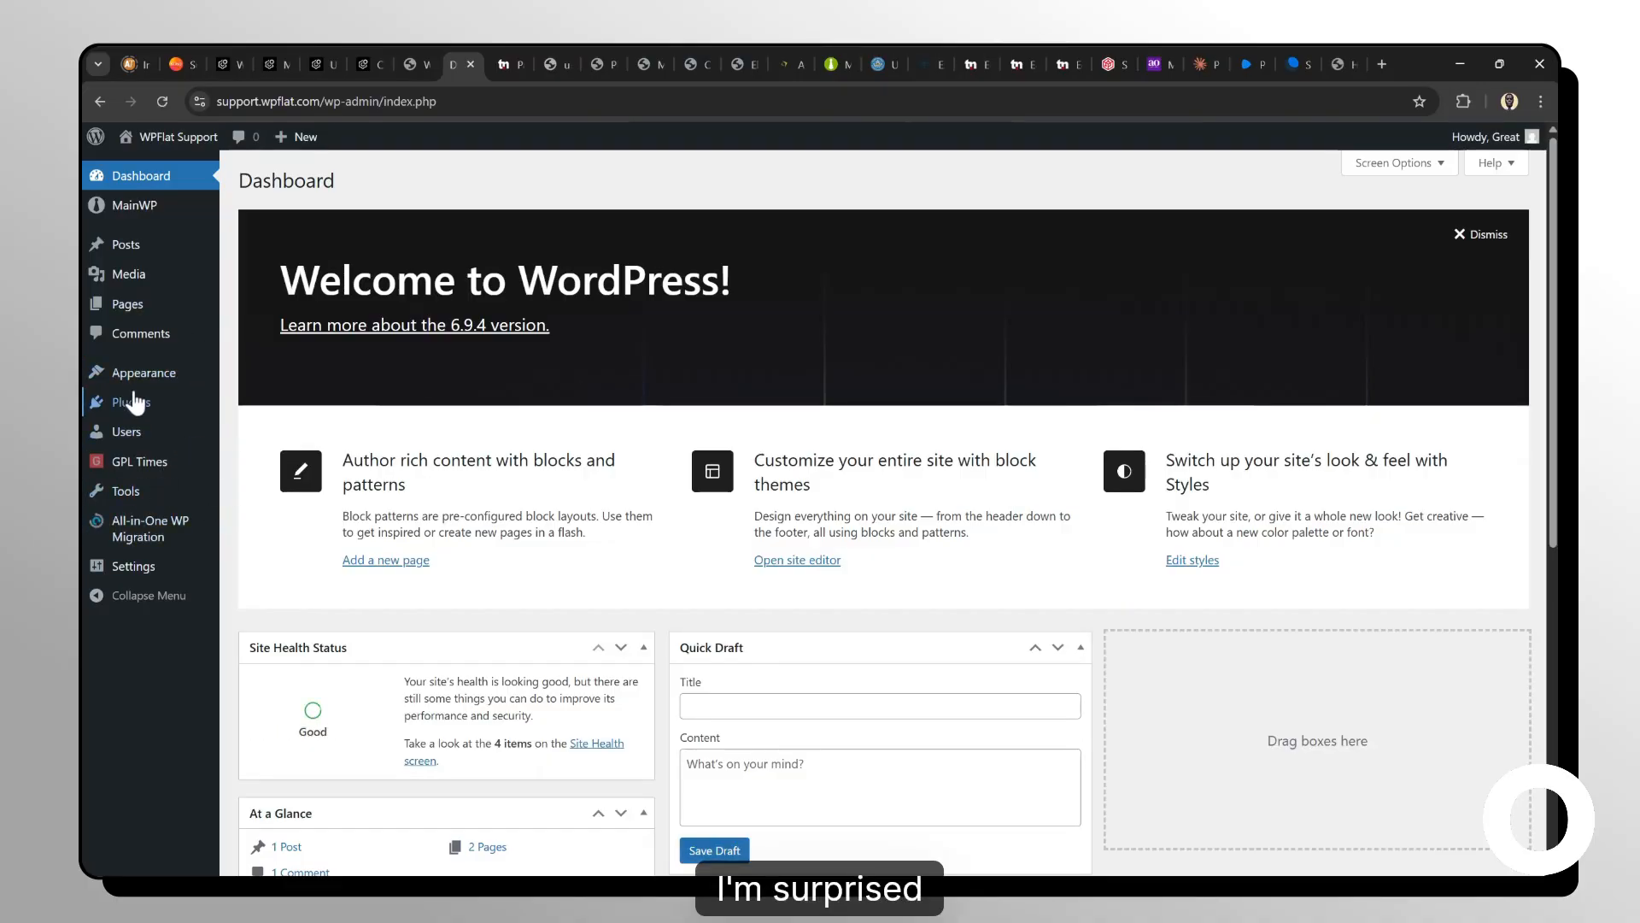
# Open the installed plugins list and scroll through it to review the installed MainWP extensions and other plugins.
pyautogui.moveTo(149, 381)
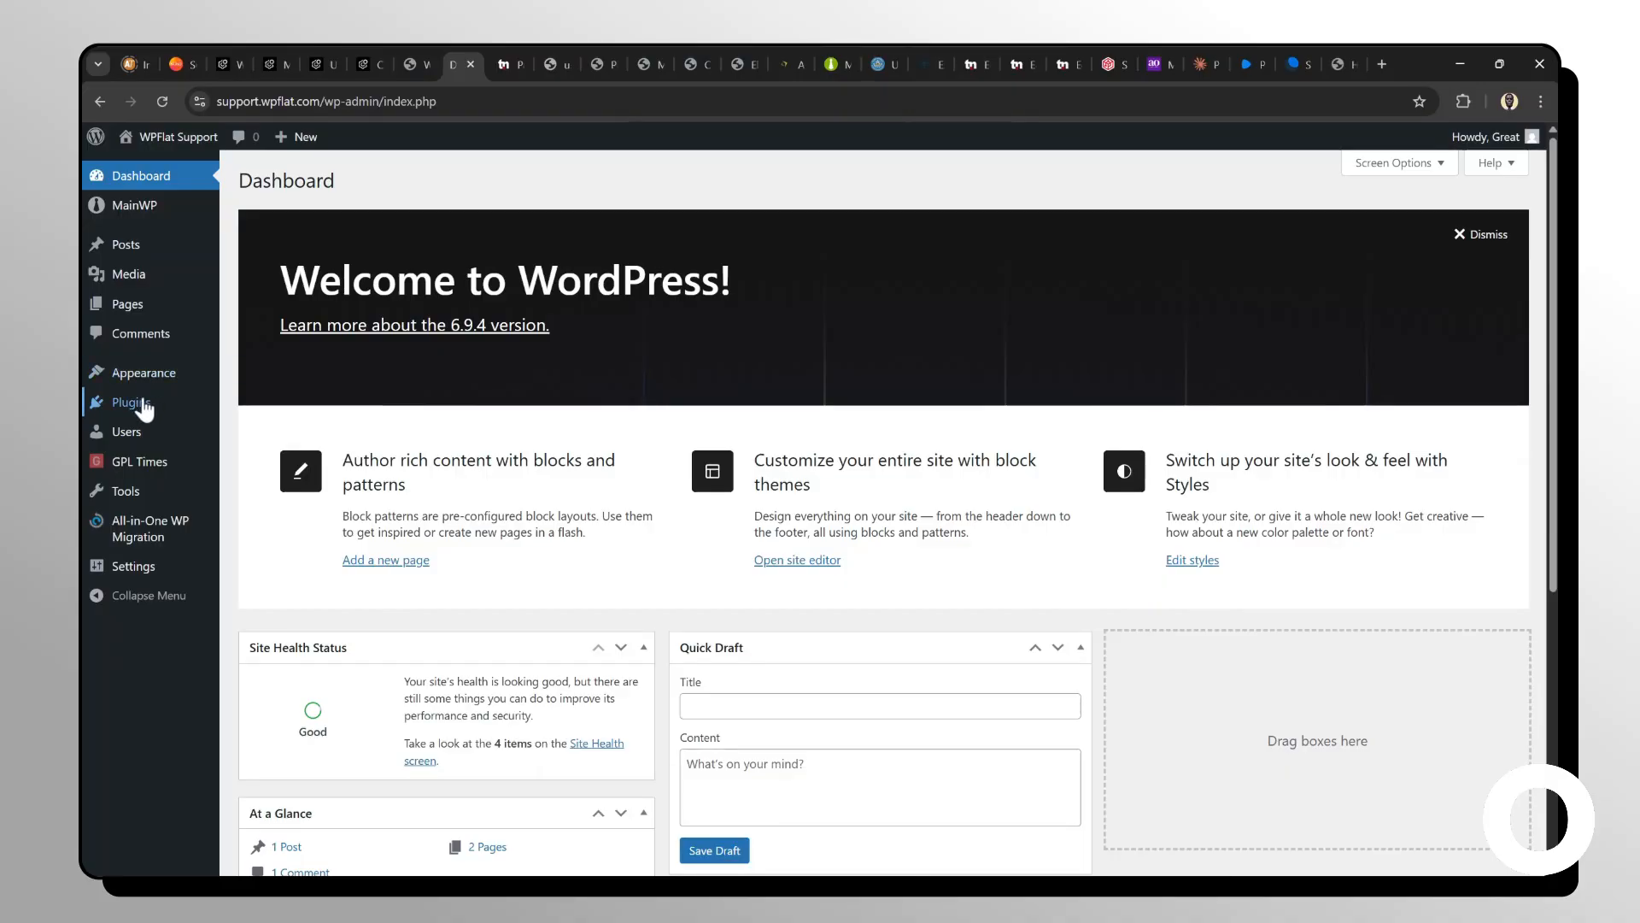
pyautogui.click(143, 404)
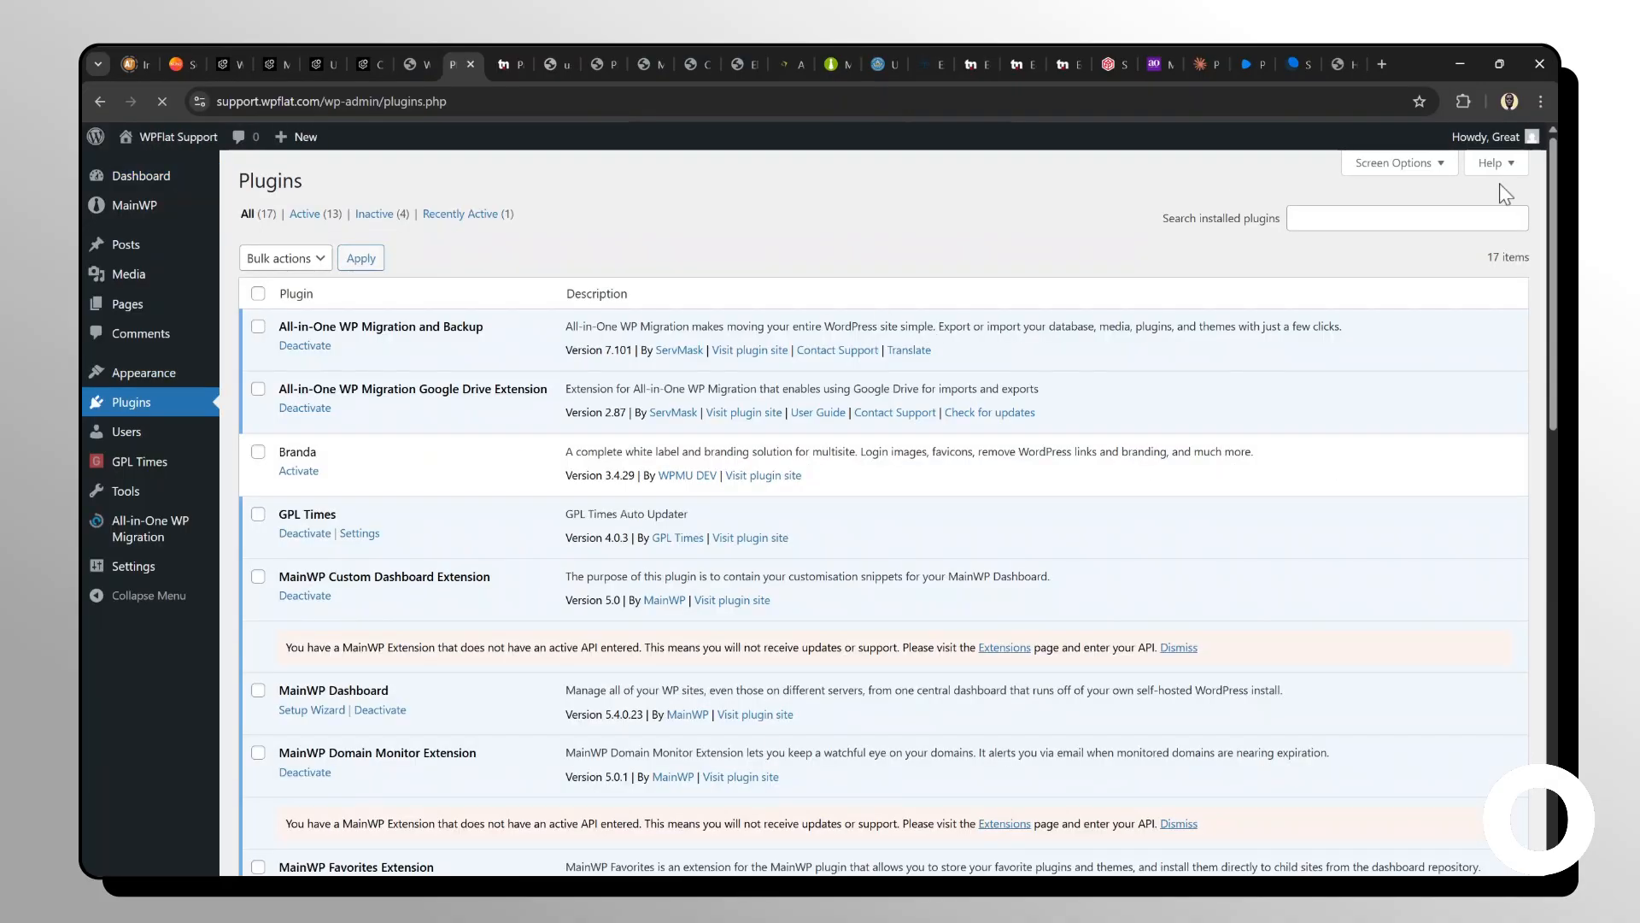
pyautogui.moveTo(1462, 141)
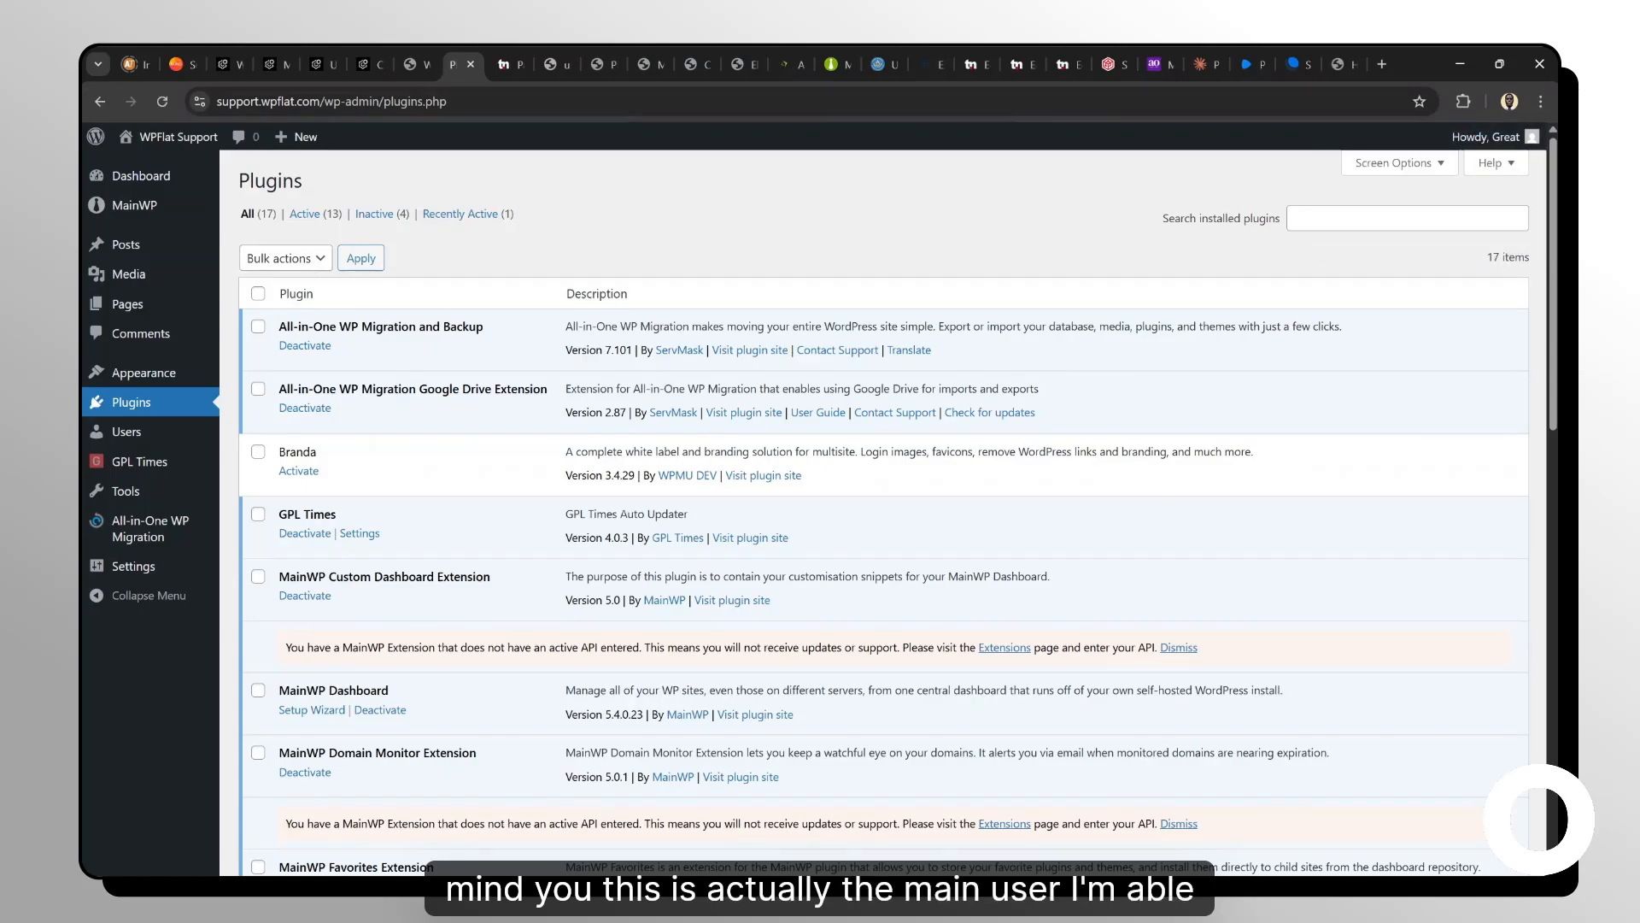
pyautogui.scroll(-1, 629, 380)
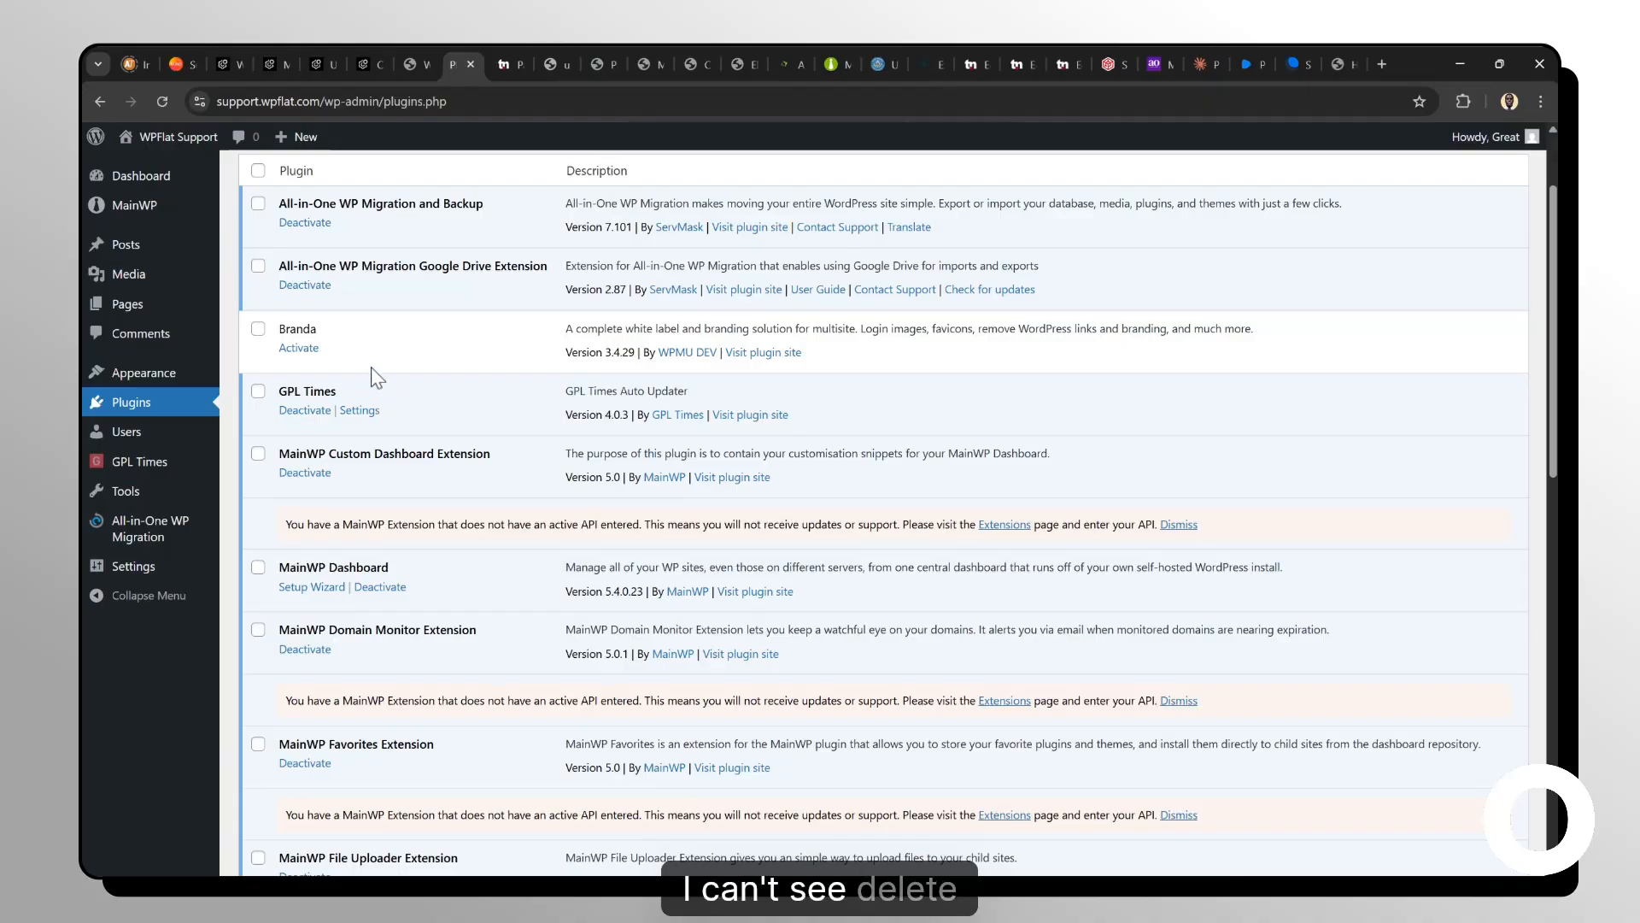
pyautogui.scroll(-3, 361, 340)
pyautogui.scroll(-7, 361, 340)
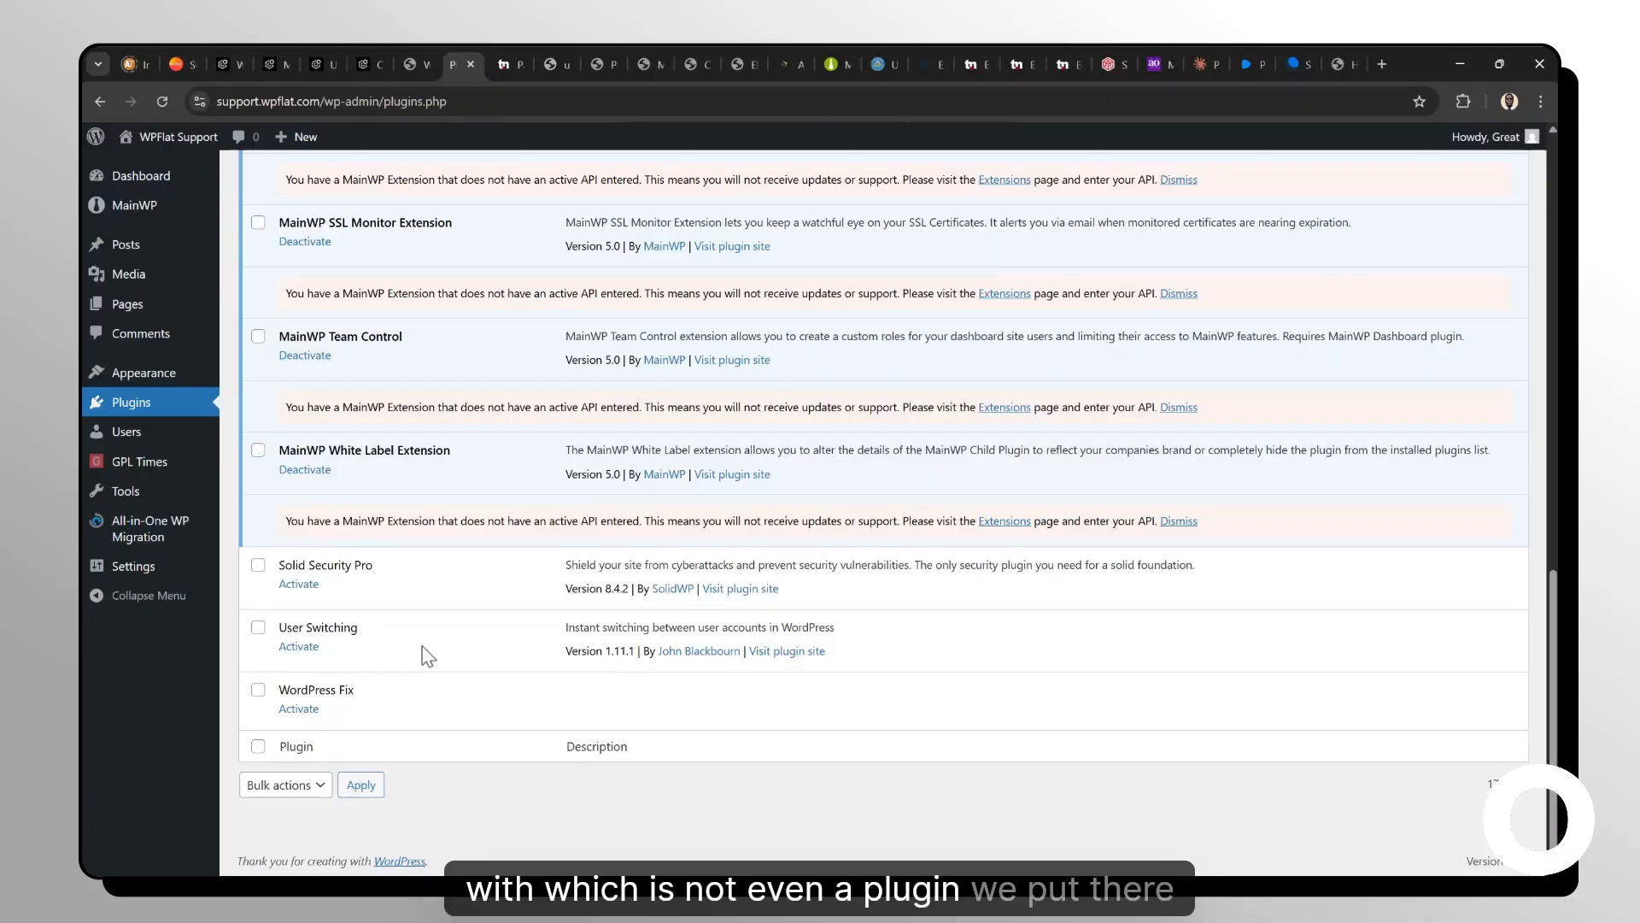
pyautogui.scroll(6, 481, 637)
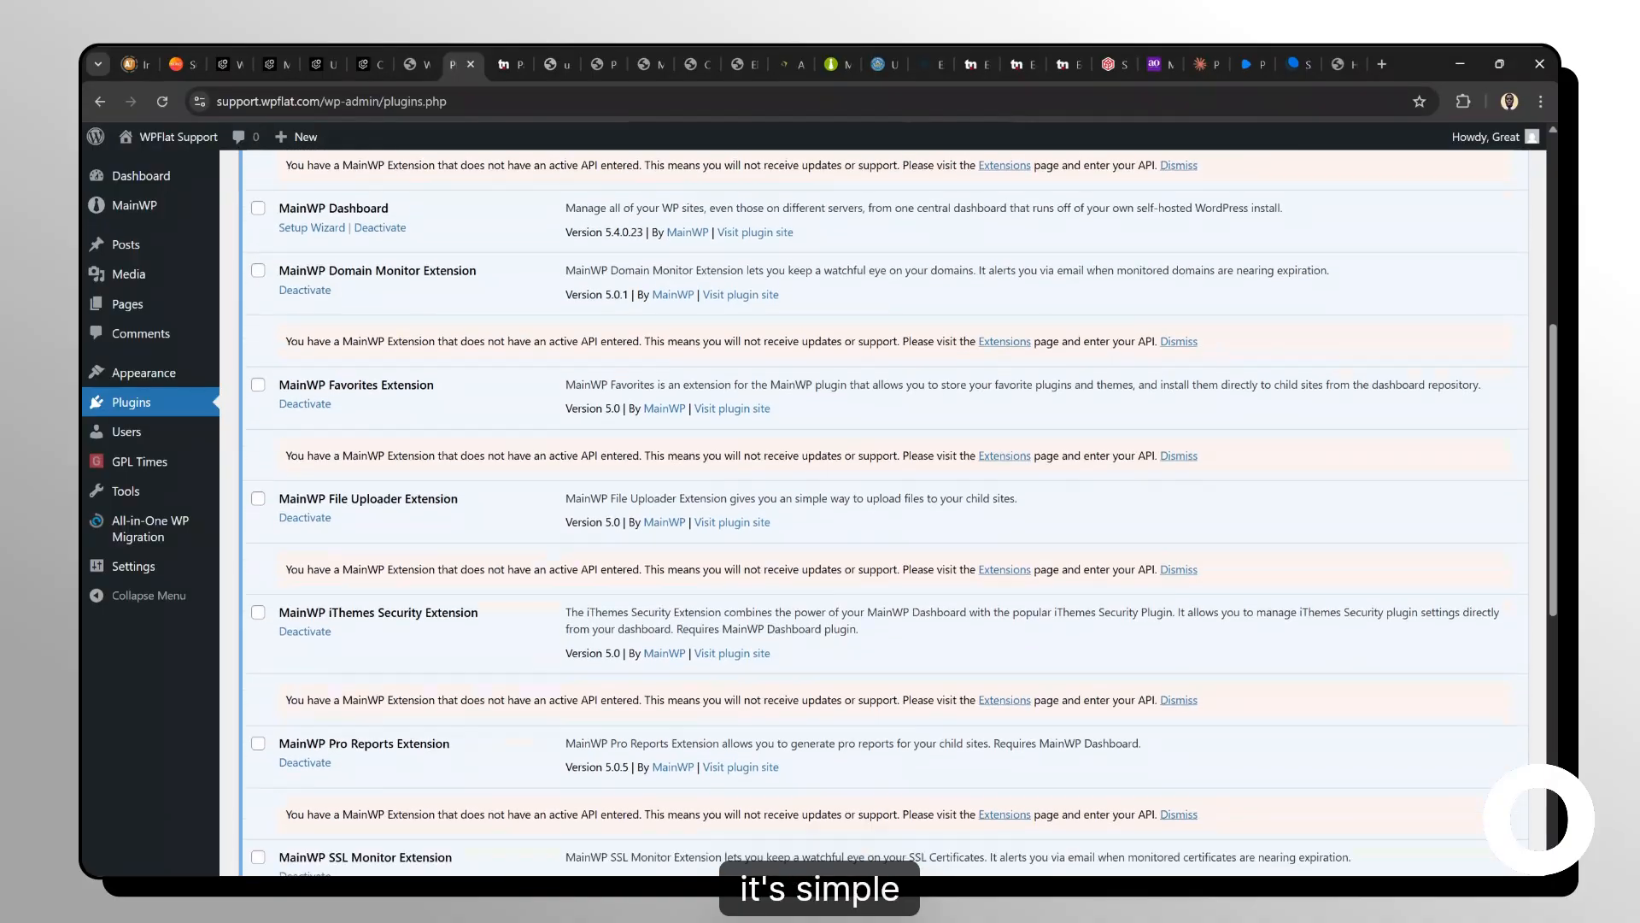
pyautogui.scroll(-8, 854, 513)
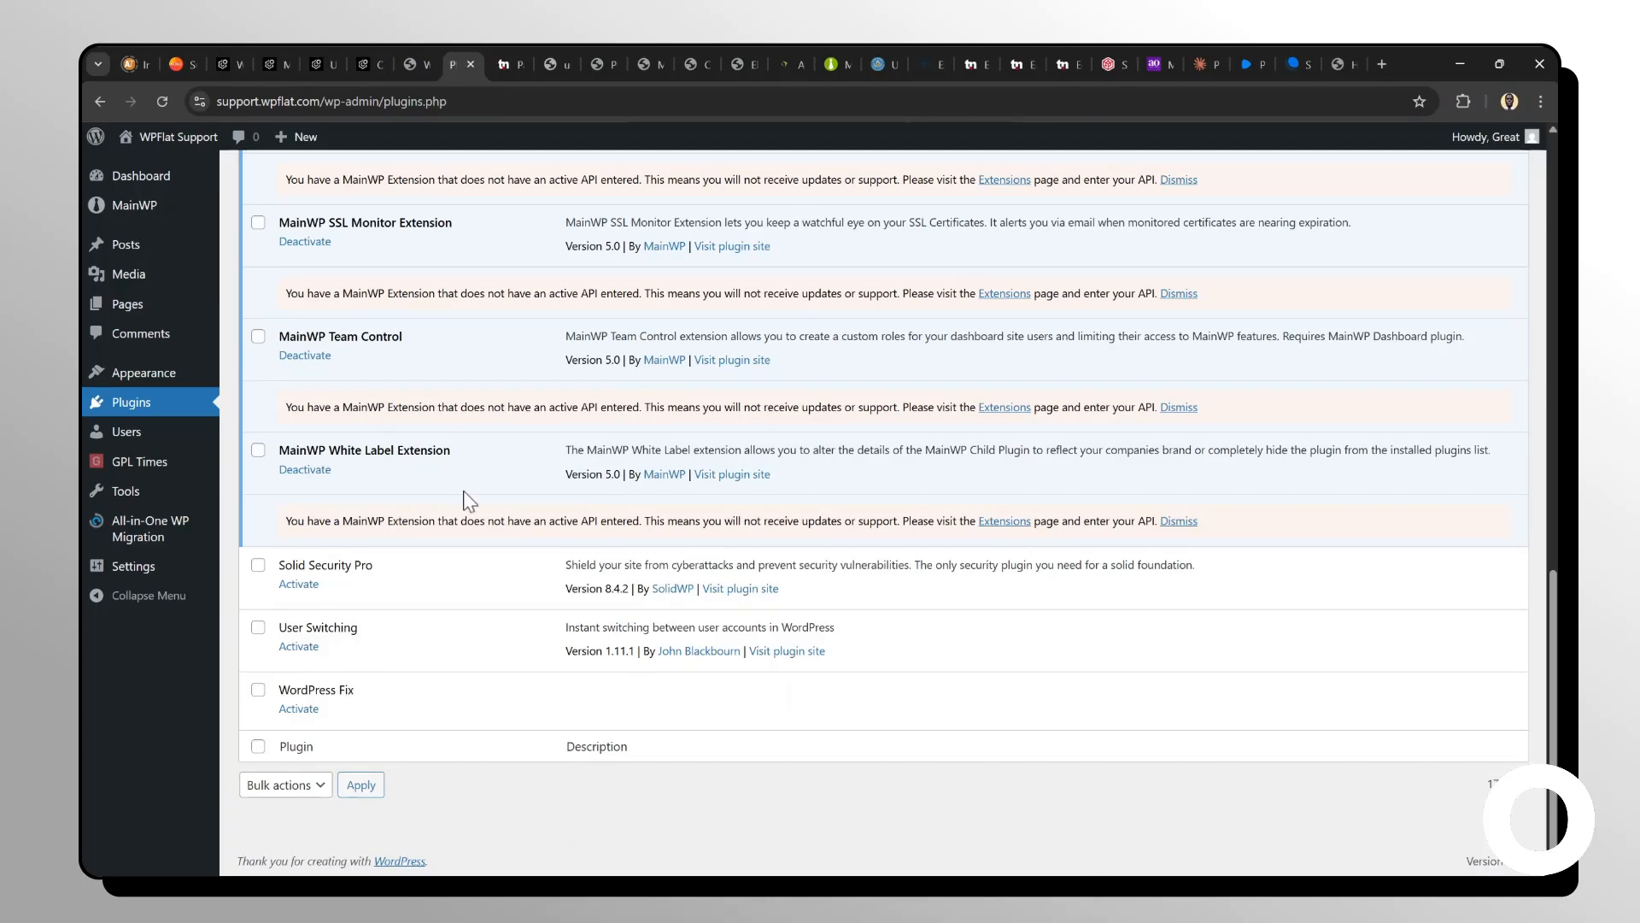
pyautogui.scroll(15, 470, 501)
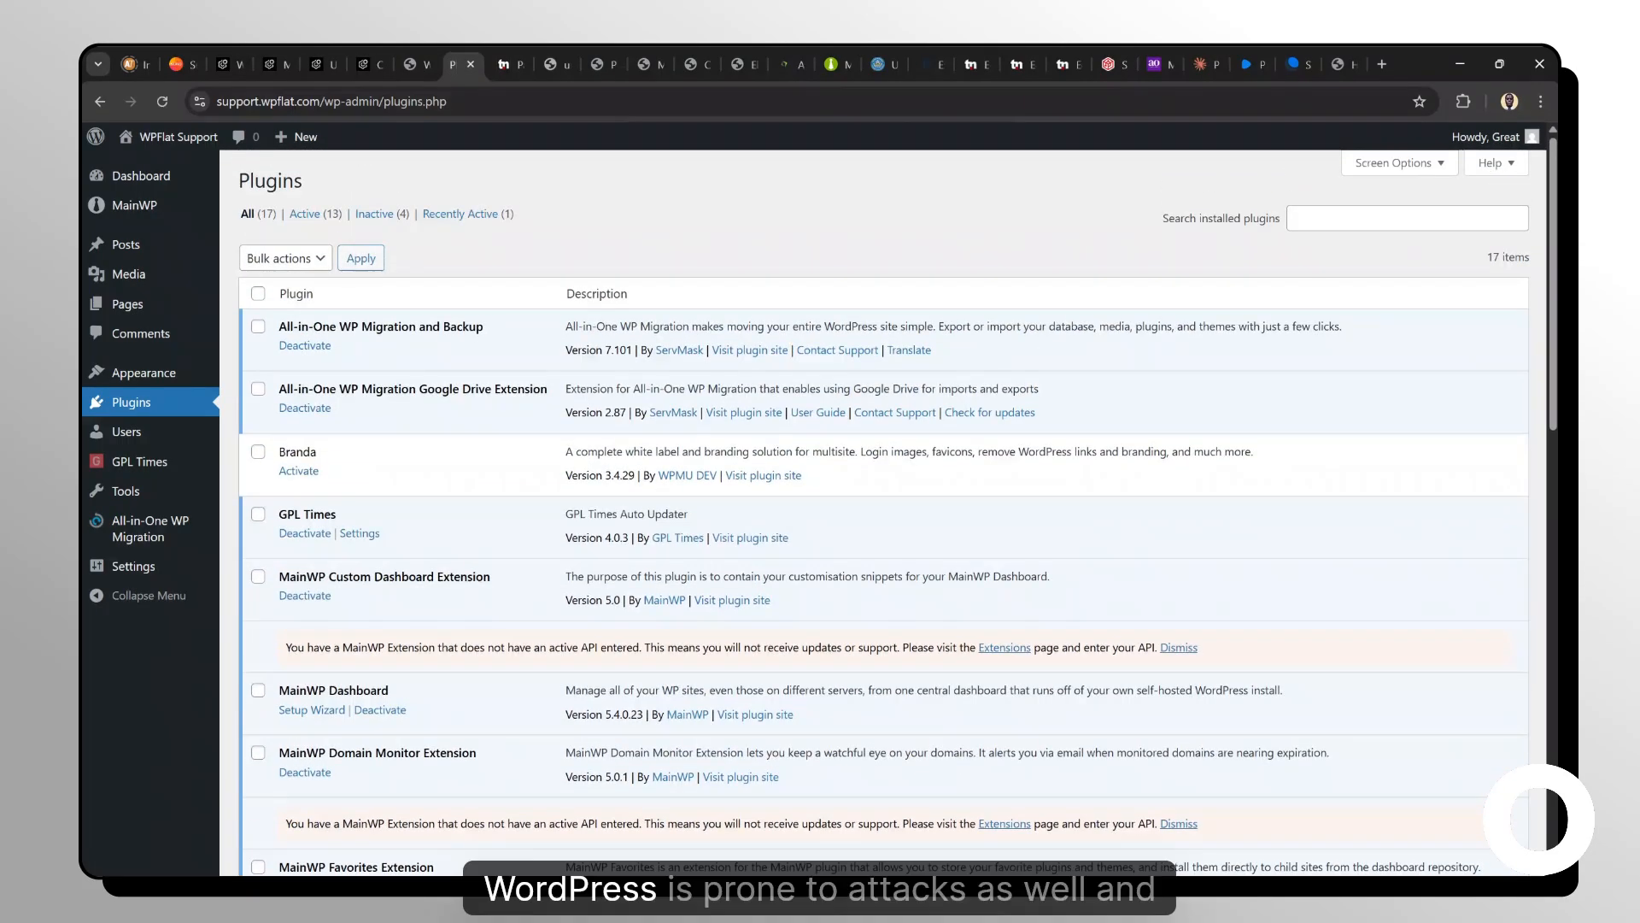
pyautogui.scroll(-2, 897, 513)
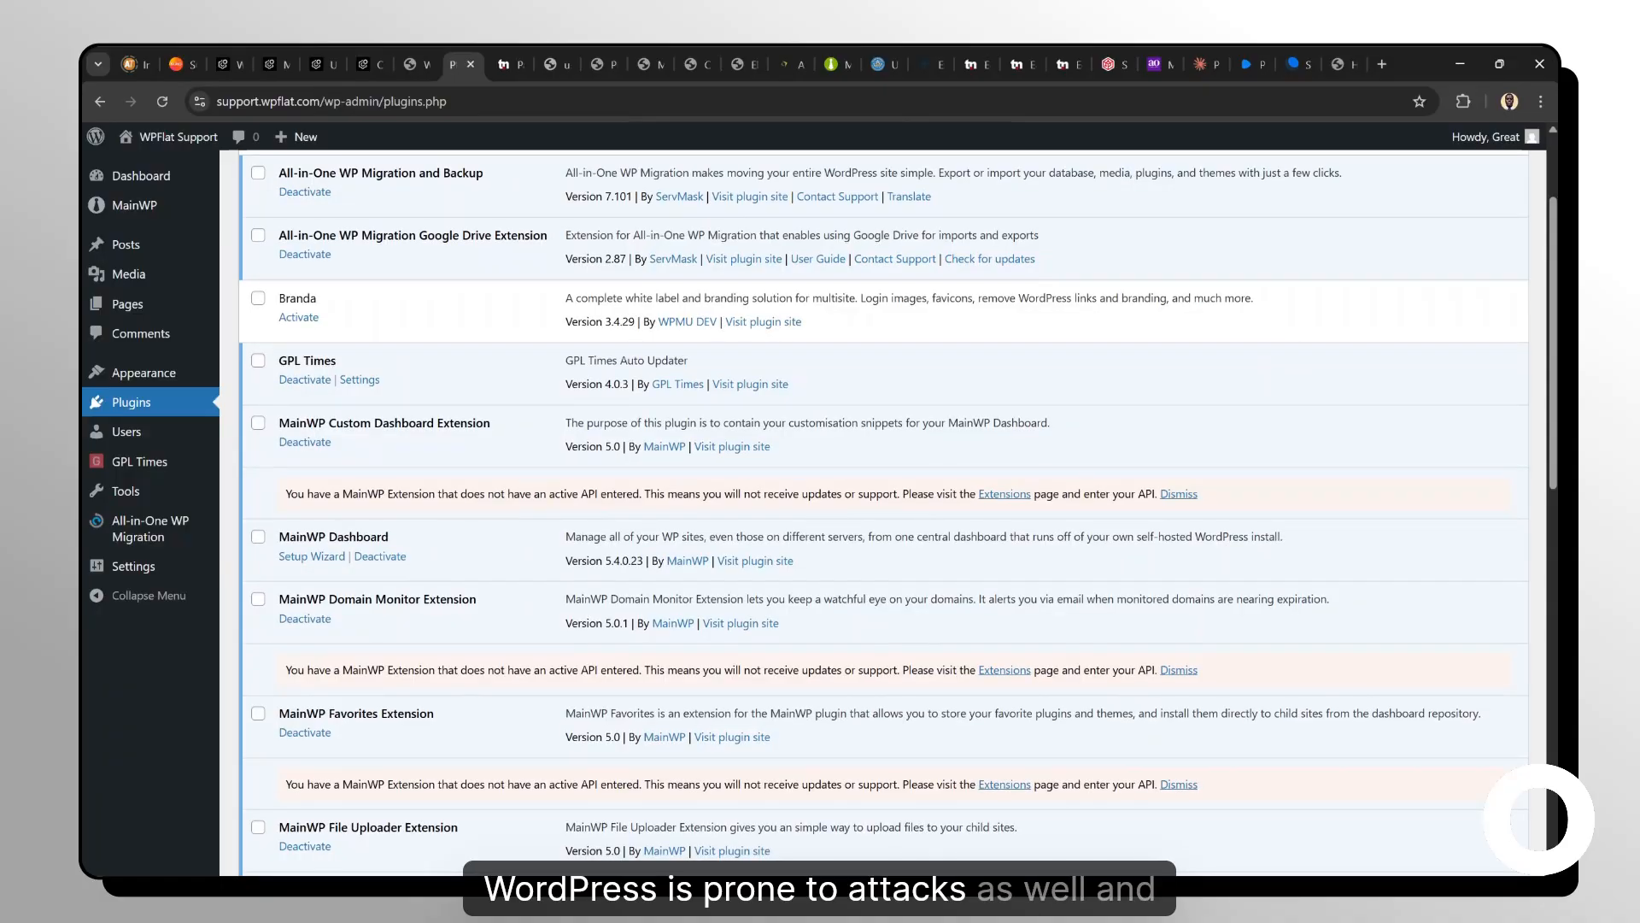
pyautogui.scroll(-5, 368, 575)
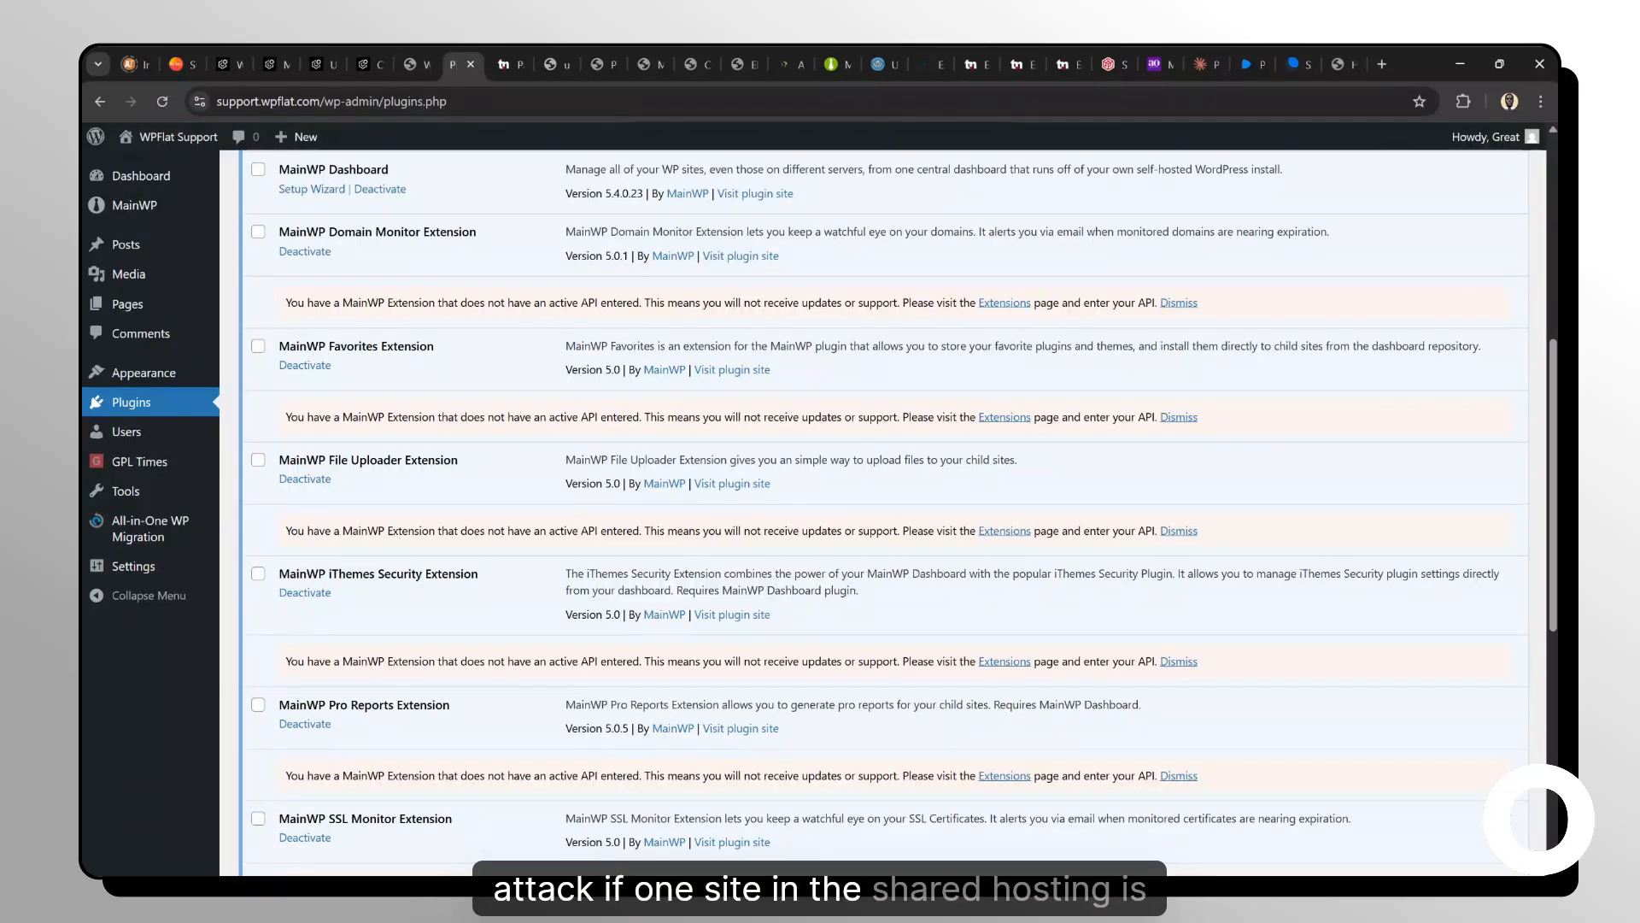
pyautogui.scroll(2, 885, 513)
pyautogui.scroll(3, 885, 513)
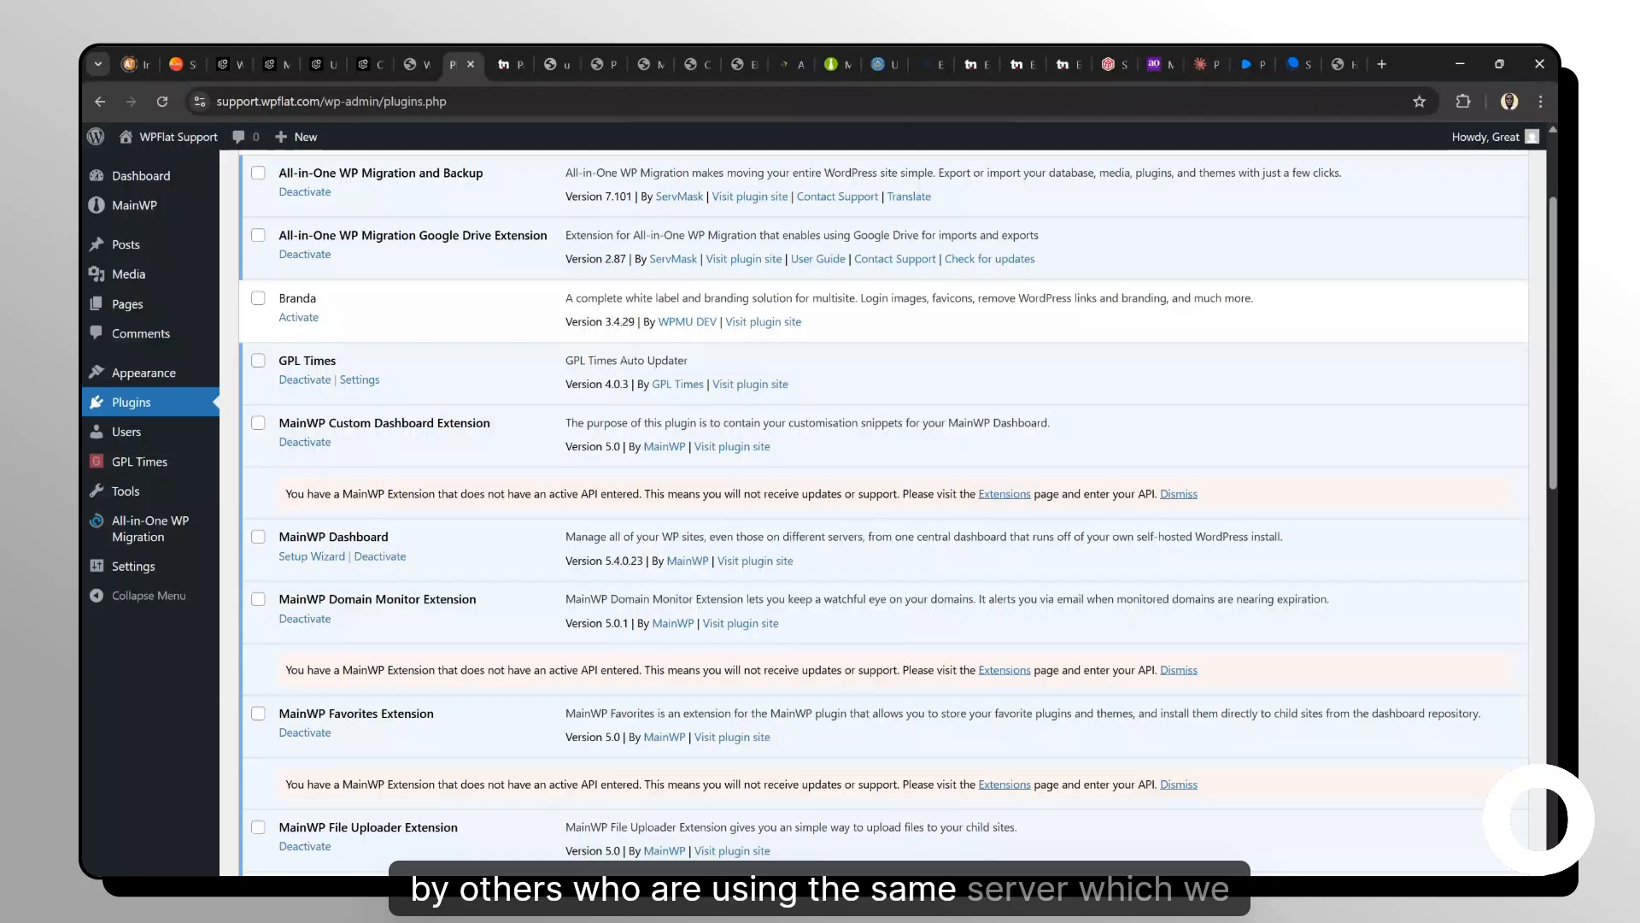
pyautogui.scroll(2, 674, 461)
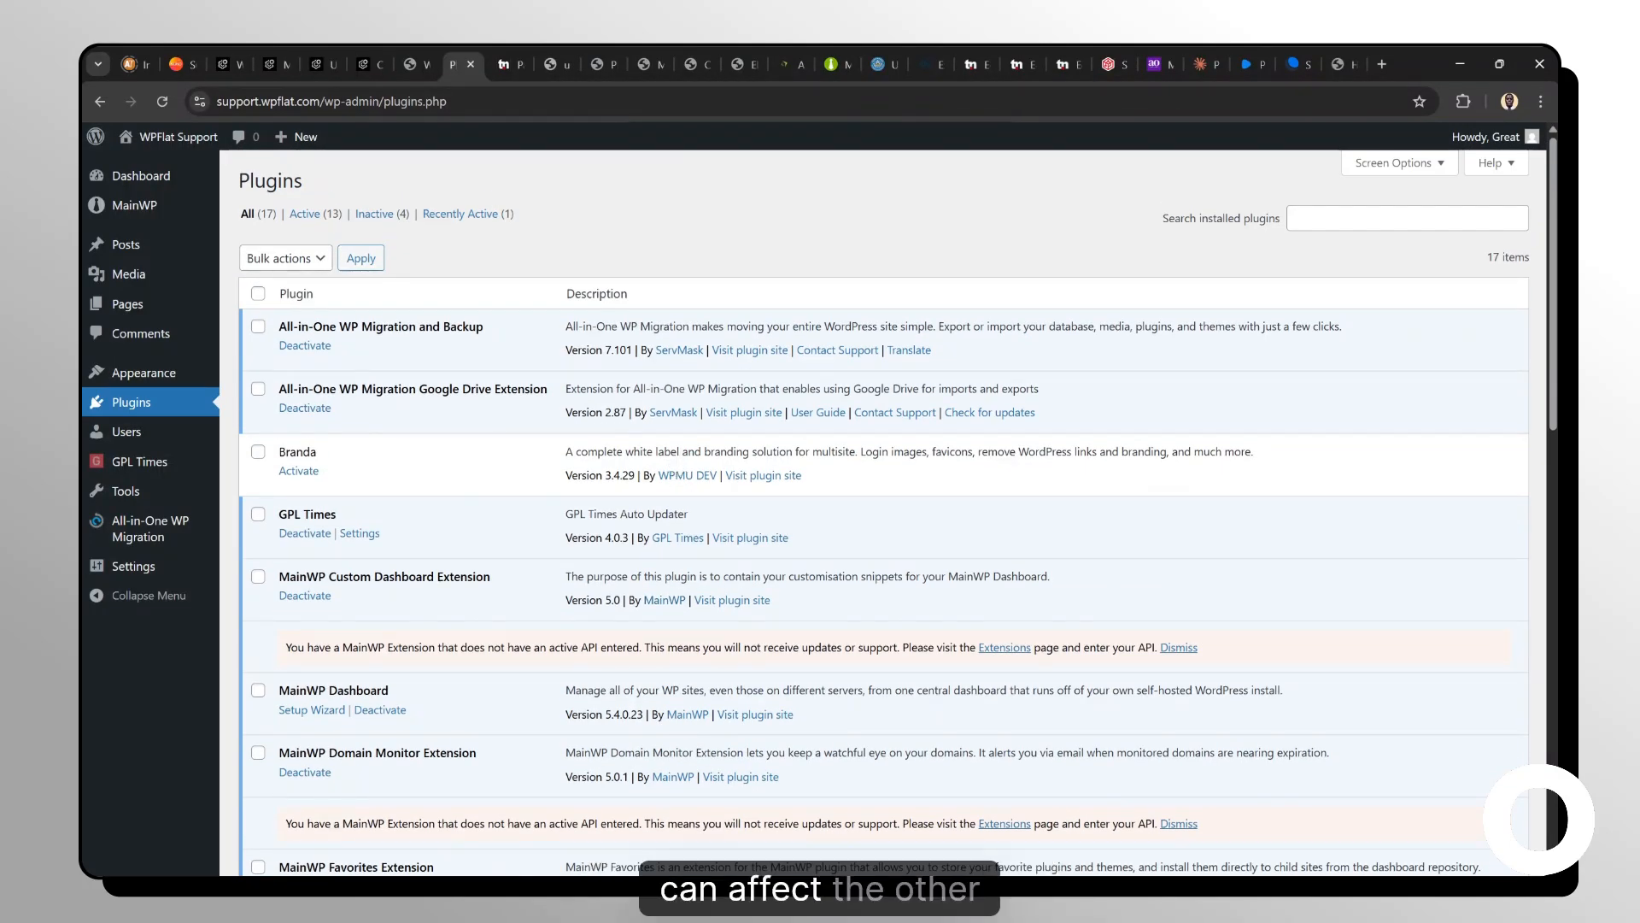
pyautogui.scroll(-2, 897, 513)
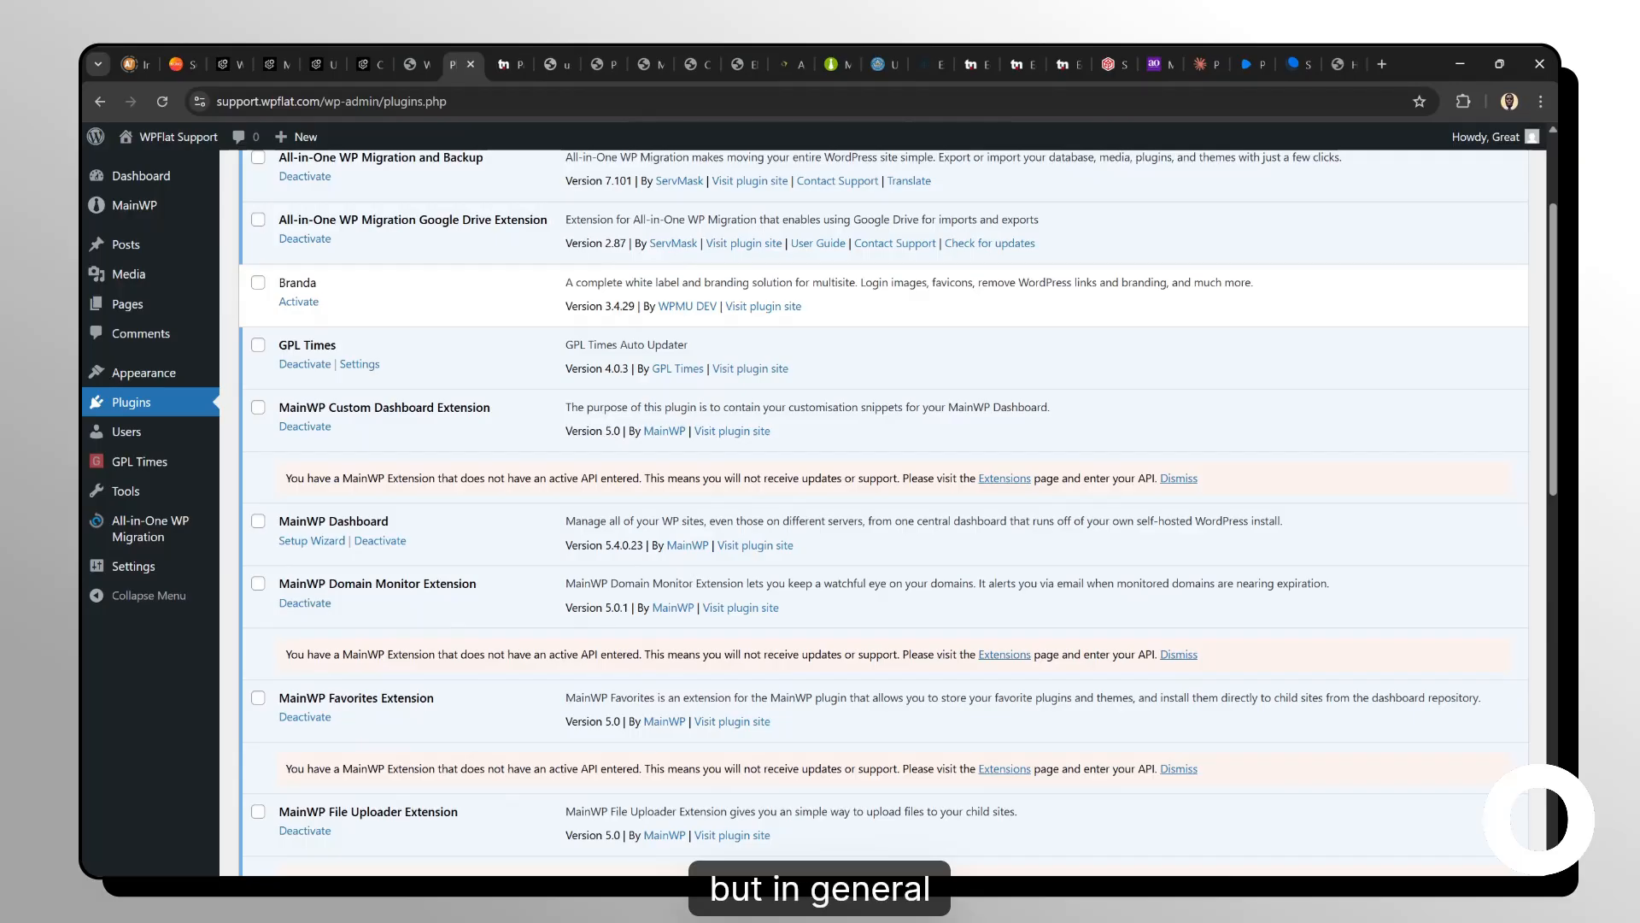
pyautogui.scroll(2, 897, 513)
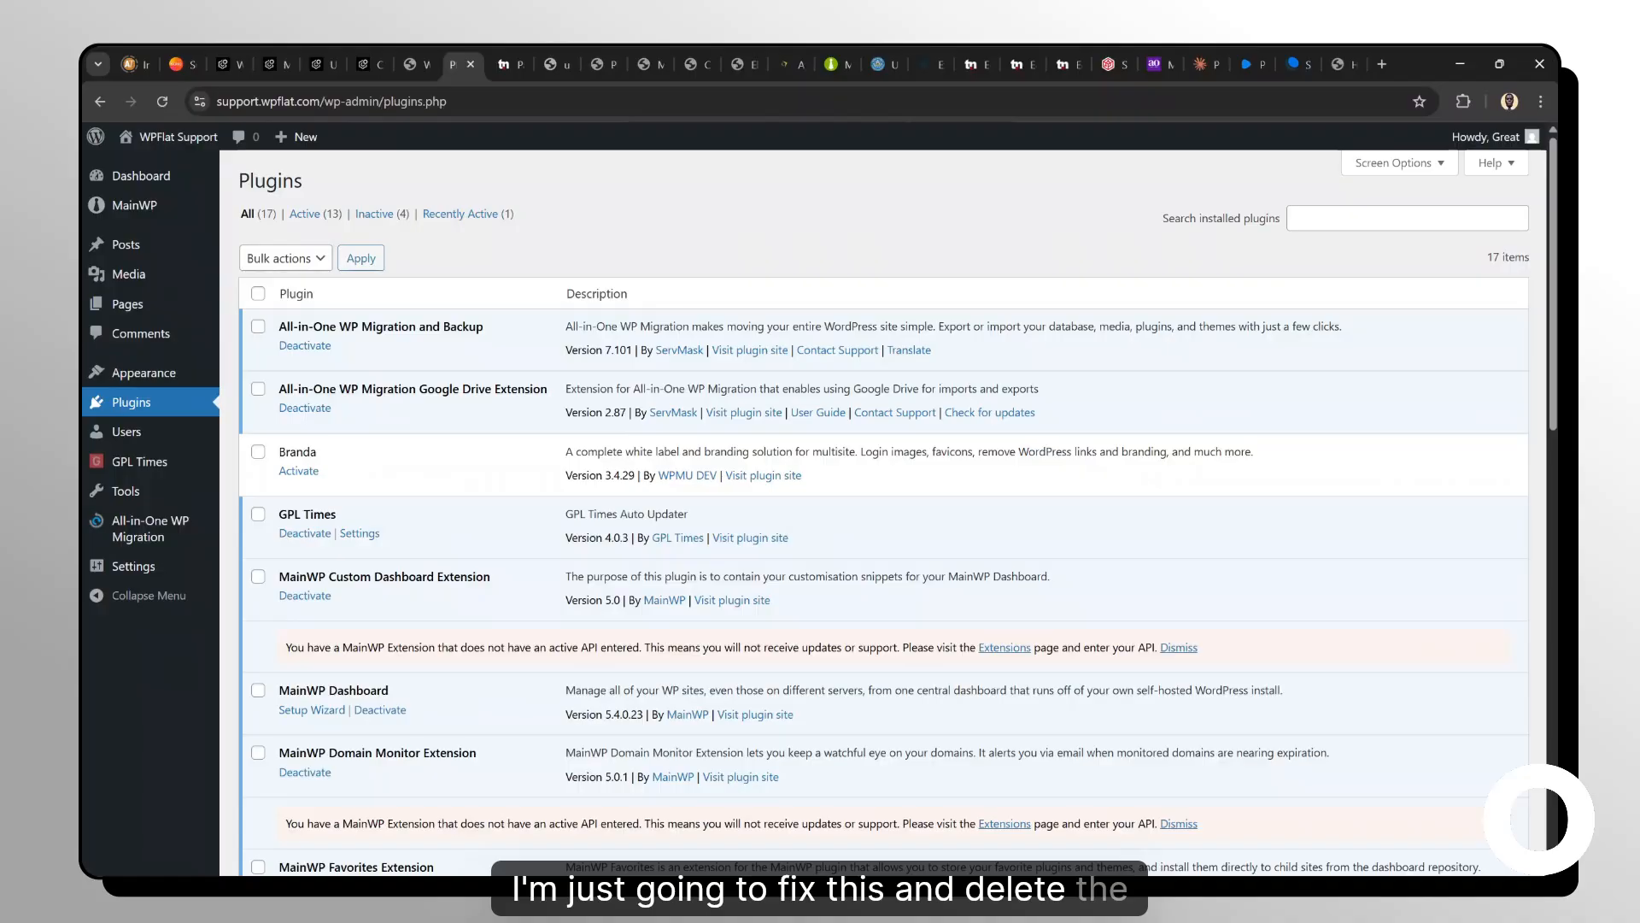
pyautogui.scroll(-8, 897, 513)
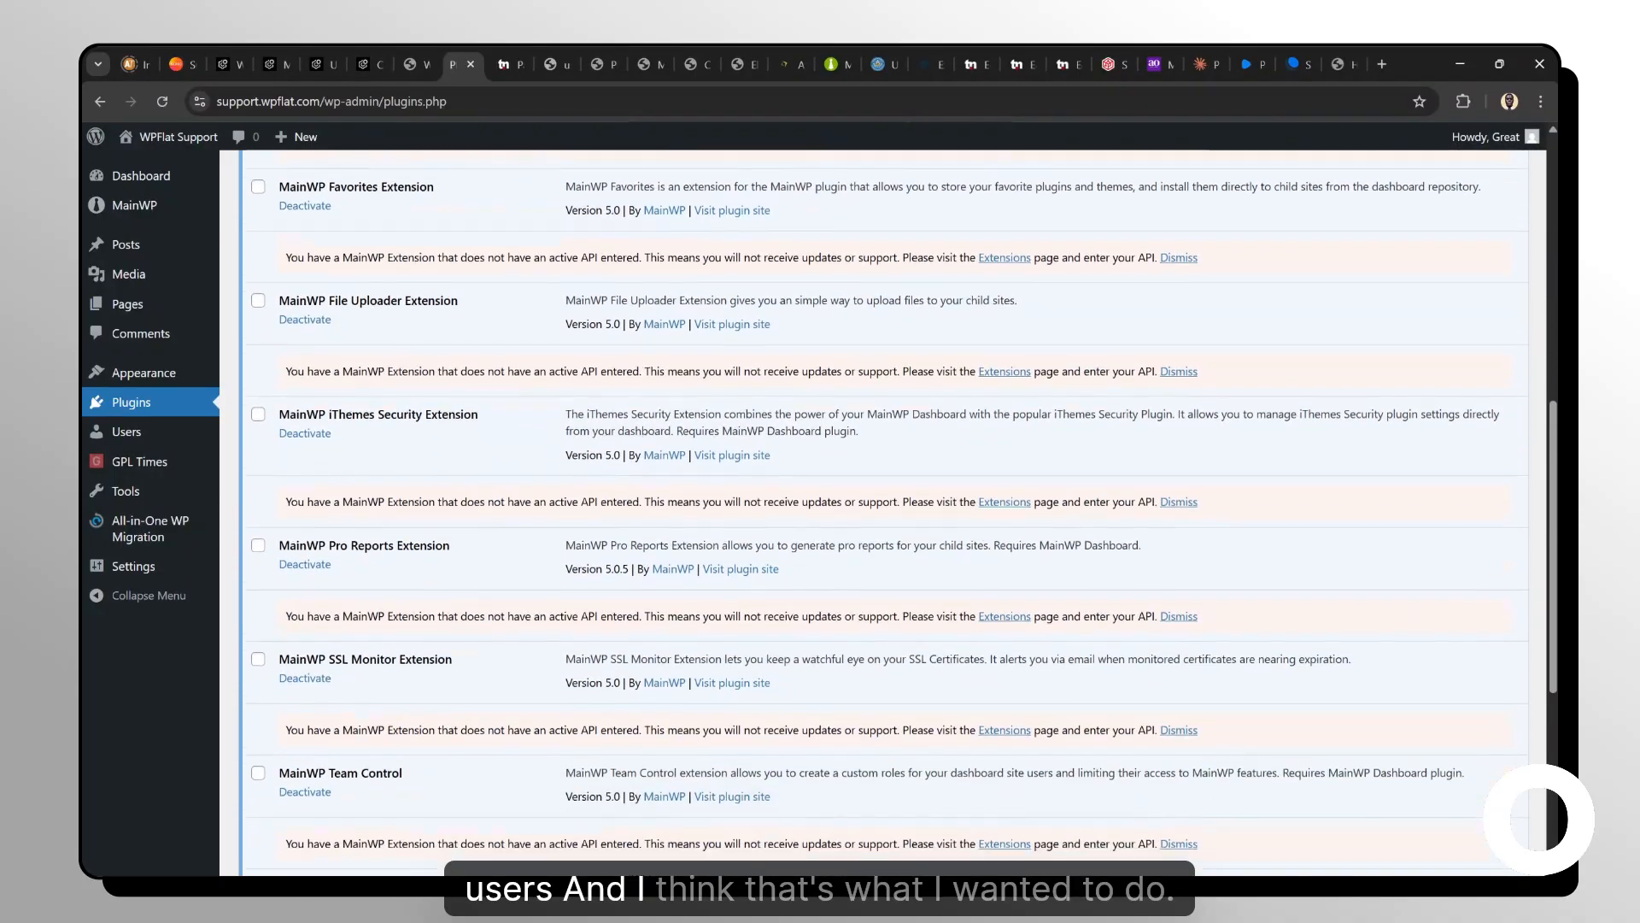
pyautogui.scroll(-5, 681, 430)
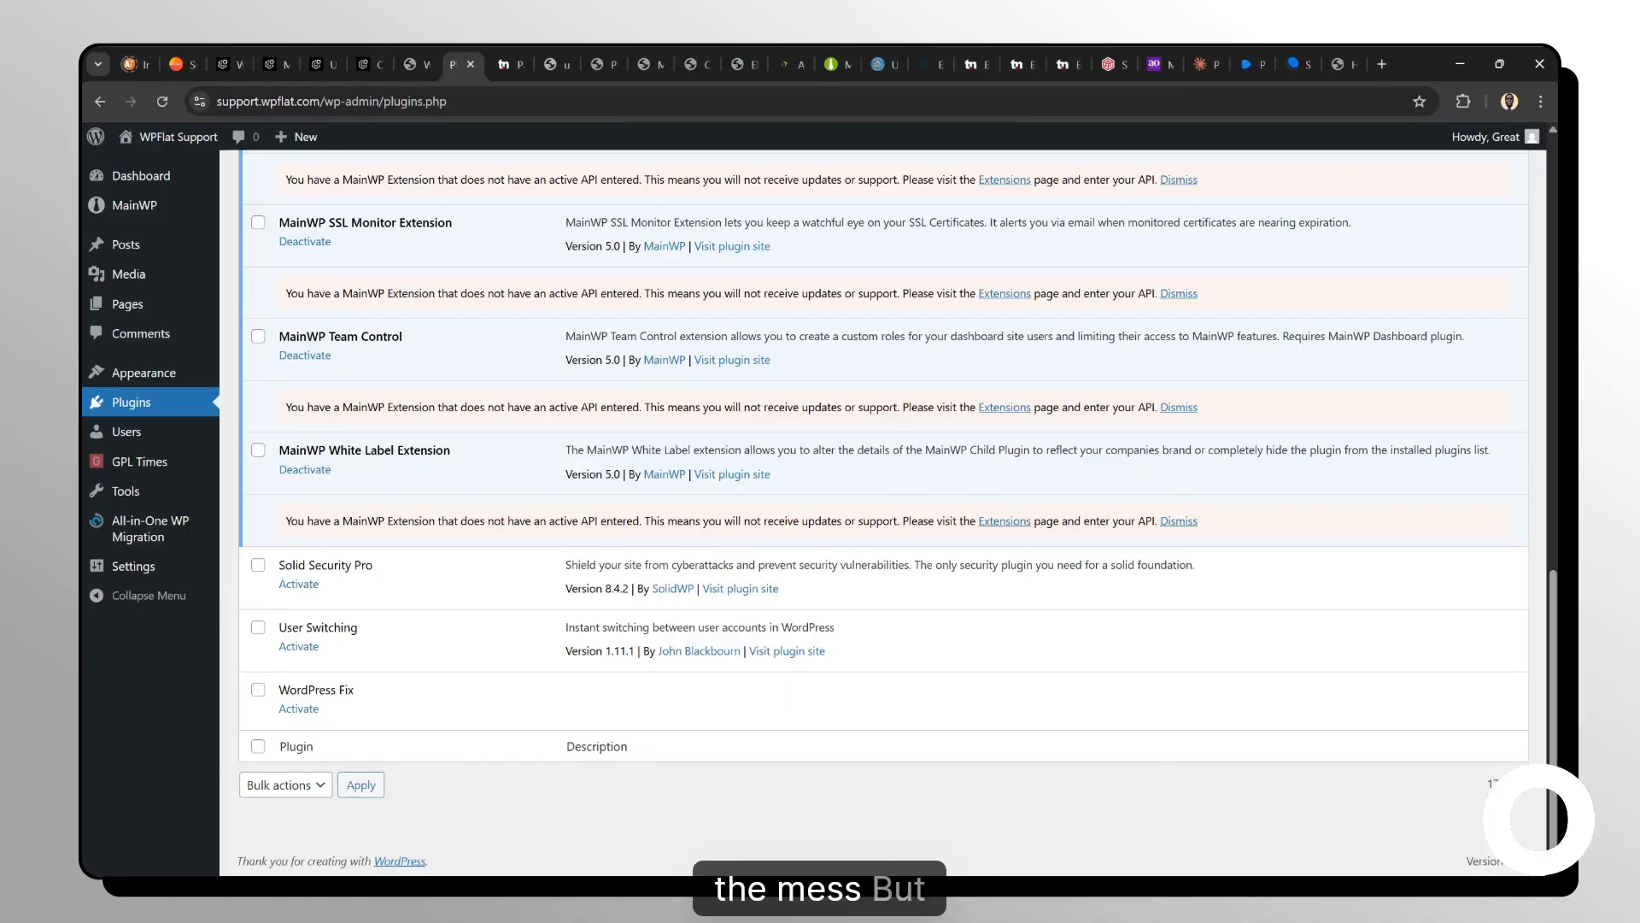
pyautogui.scroll(9, 464, 342)
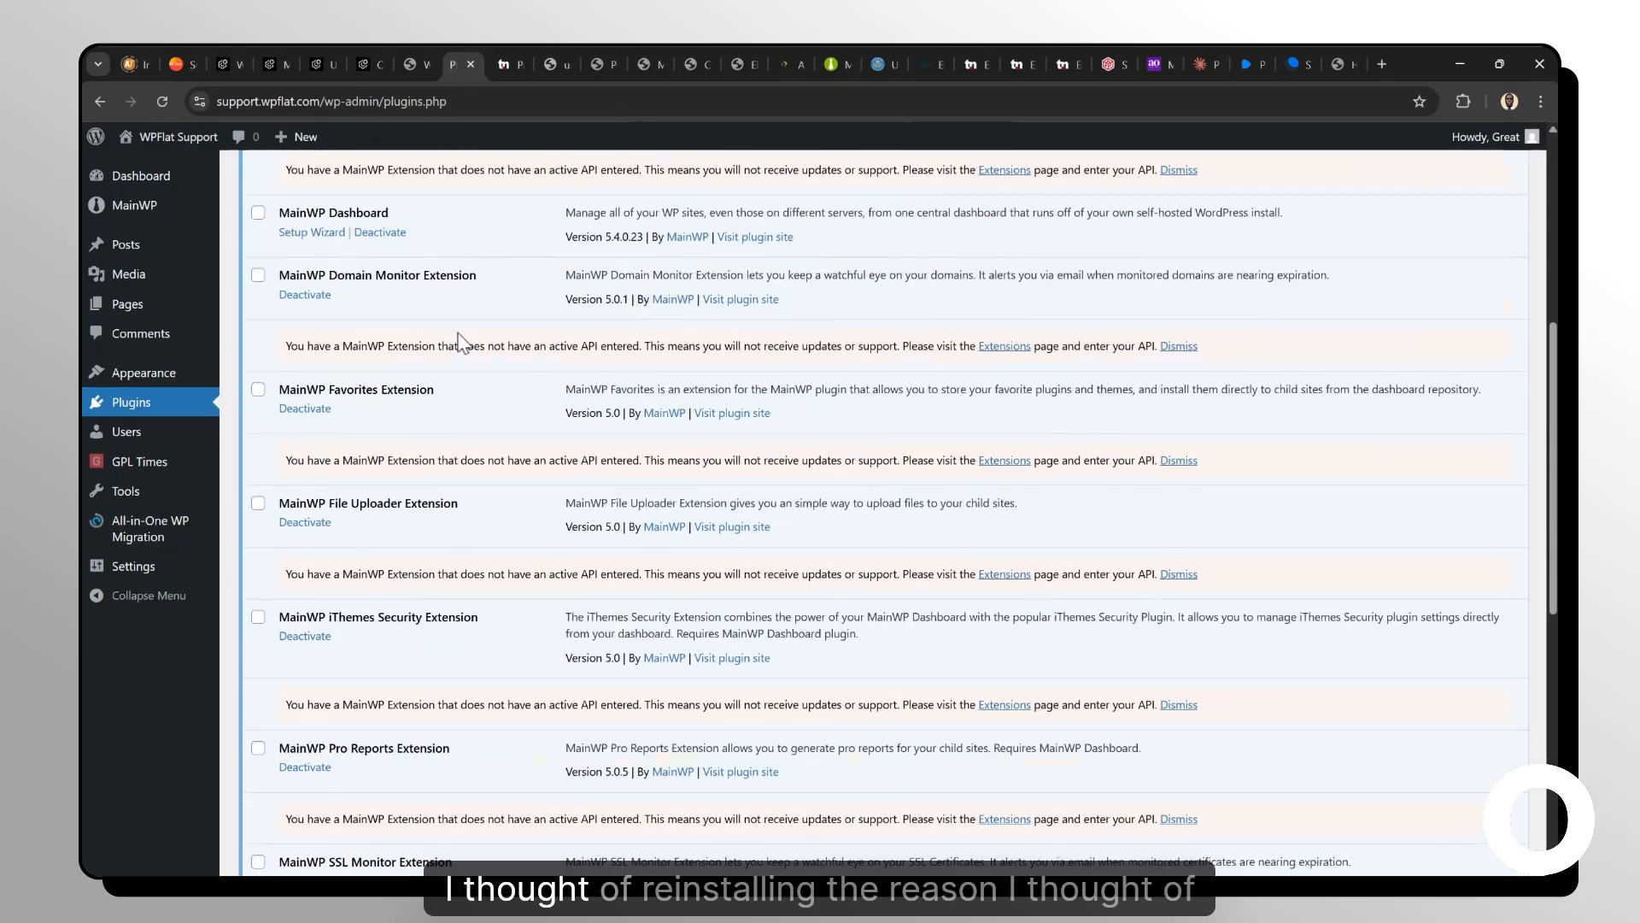
pyautogui.scroll(-5, 464, 342)
pyautogui.scroll(-3, 888, 512)
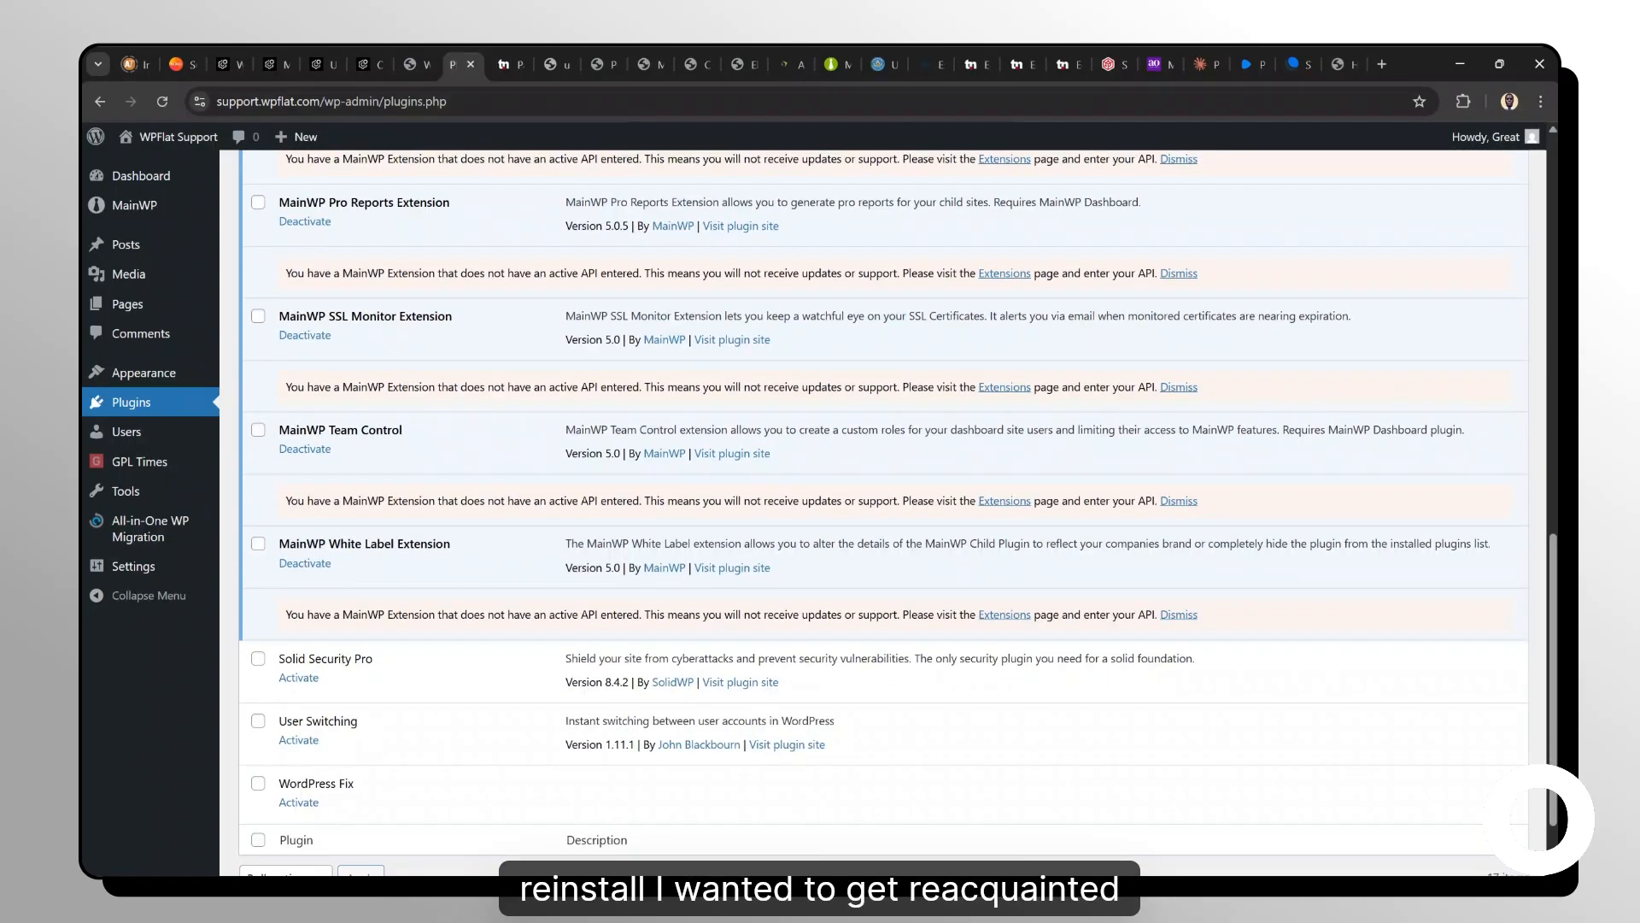
pyautogui.scroll(15, 888, 513)
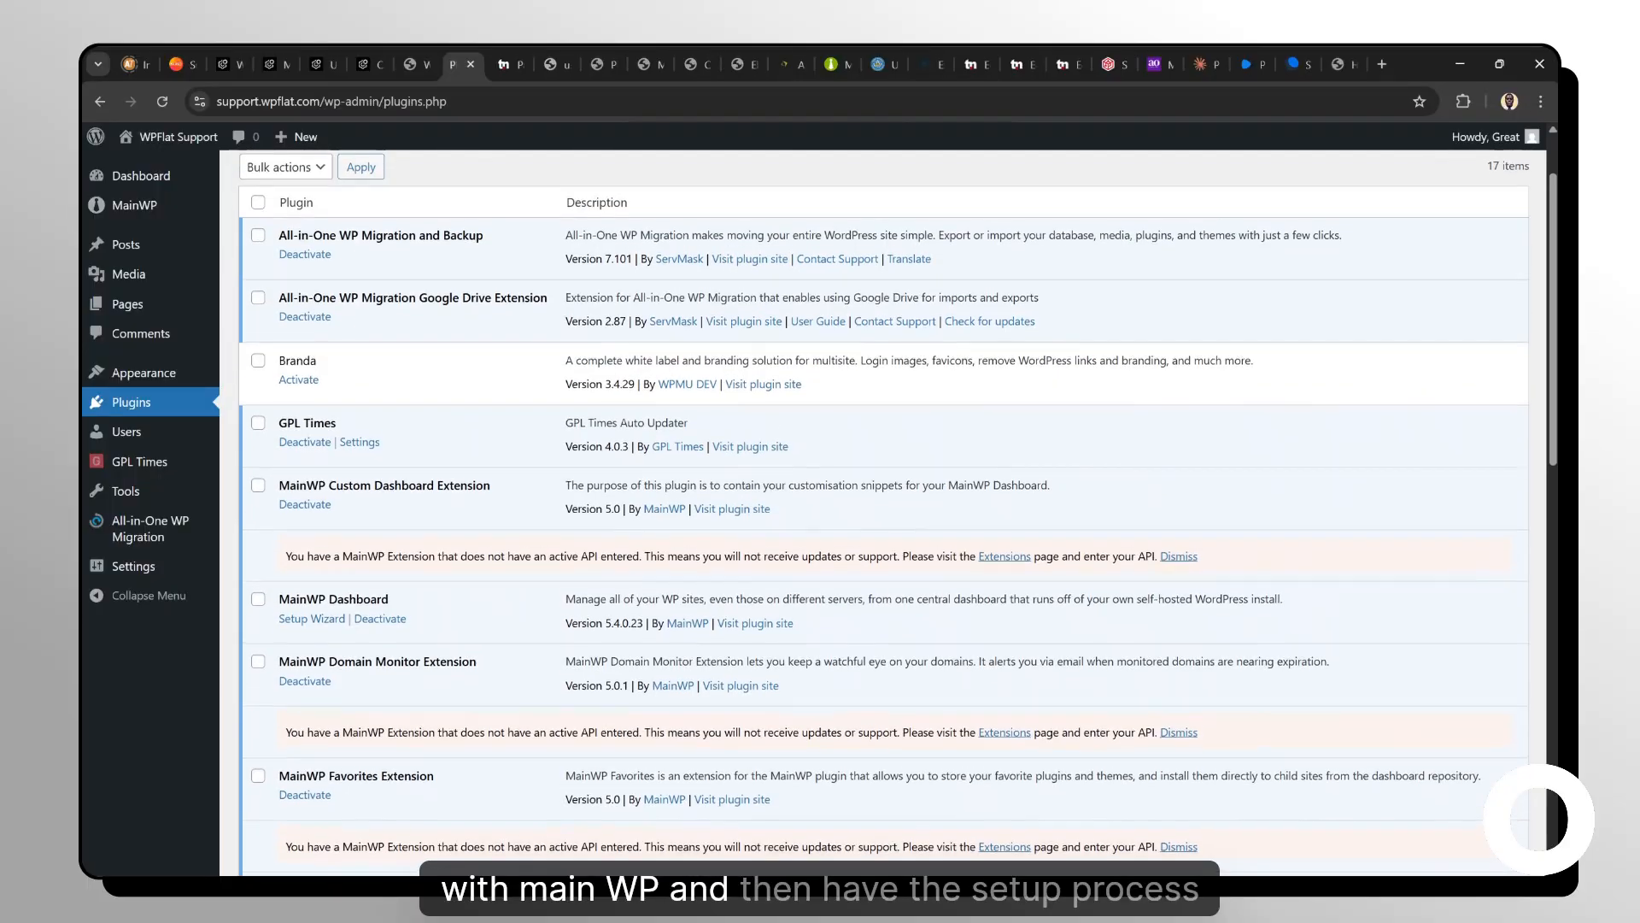
pyautogui.scroll(1, 889, 512)
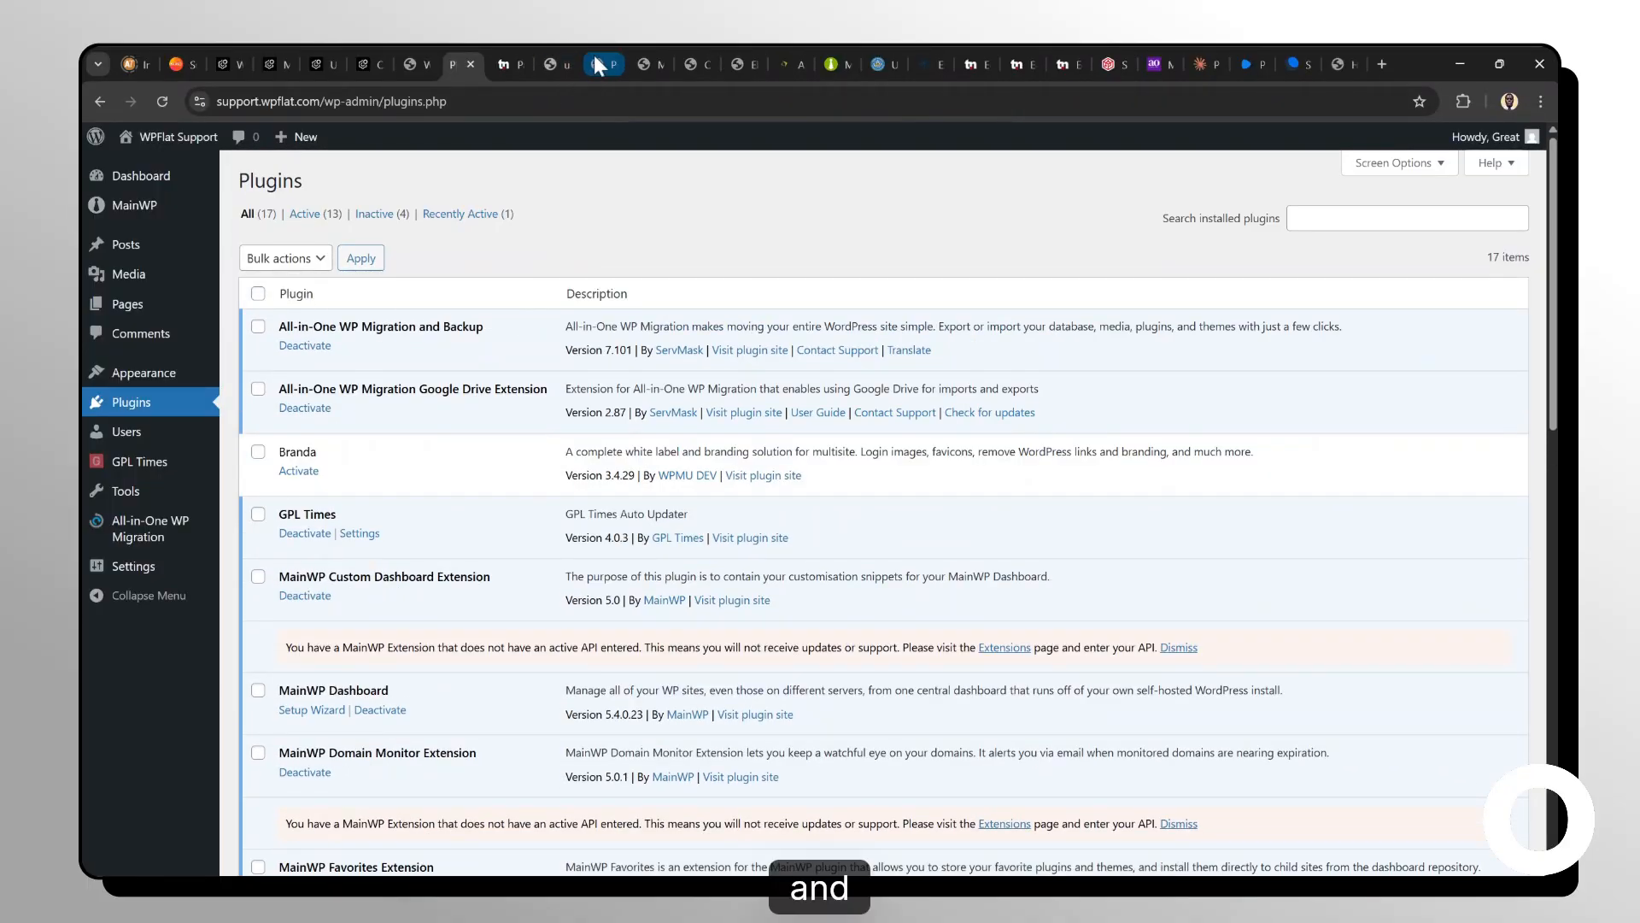
# Switch to the manage.wpflat.com MainWP dashboard, go to its WordPress admin and view the Support ticket list.
pyautogui.click(101, 102)
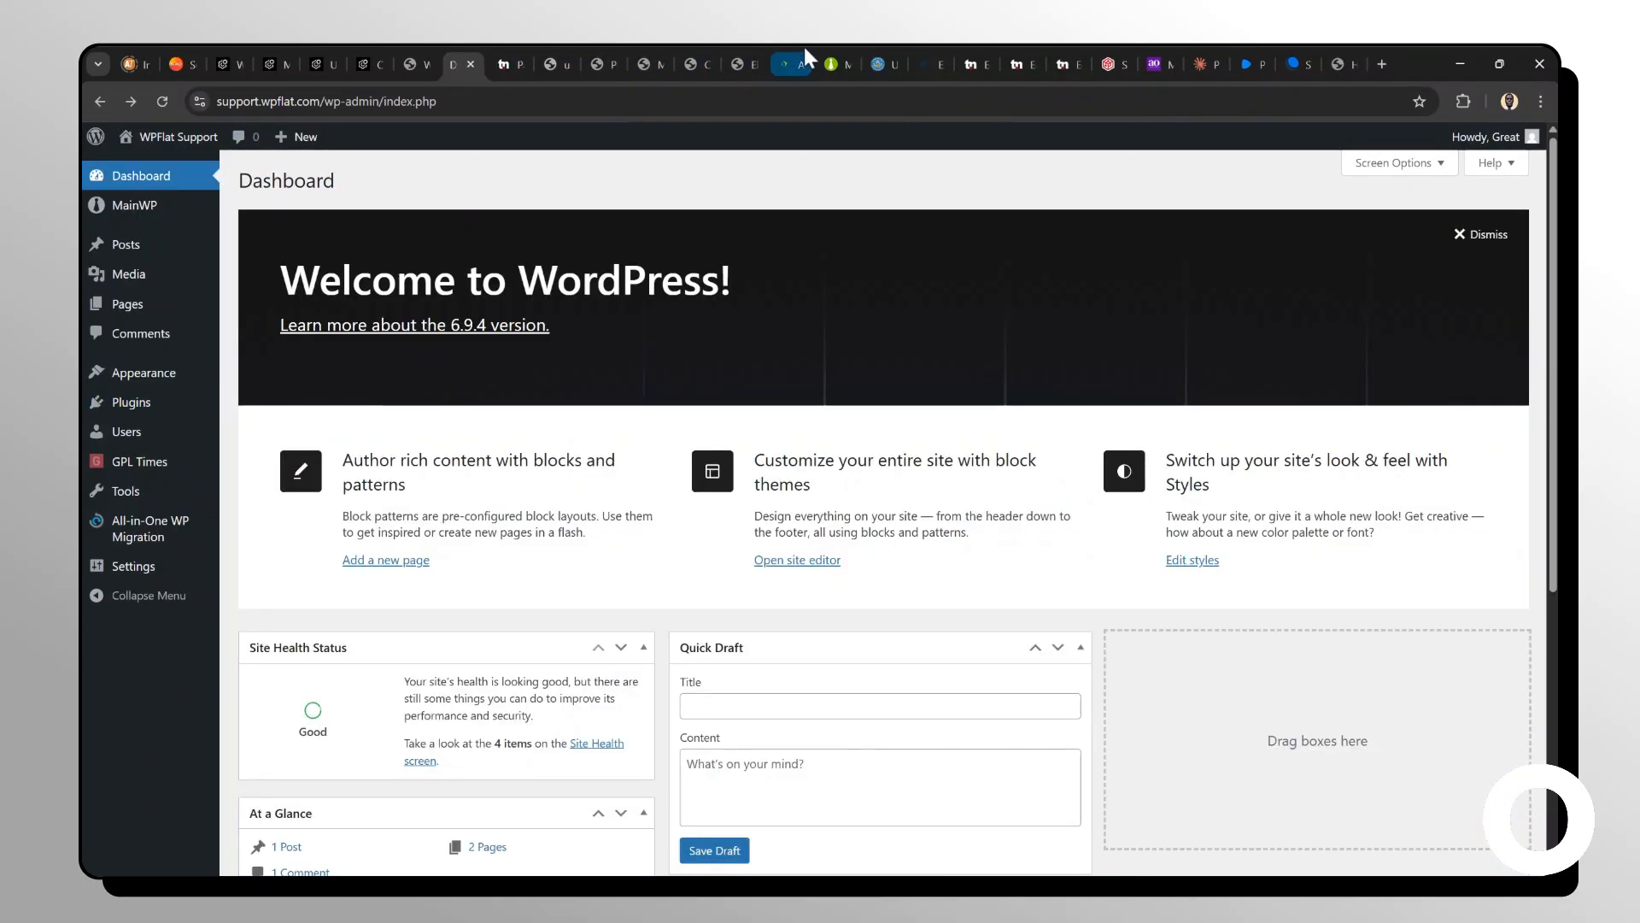
pyautogui.click(364, 53)
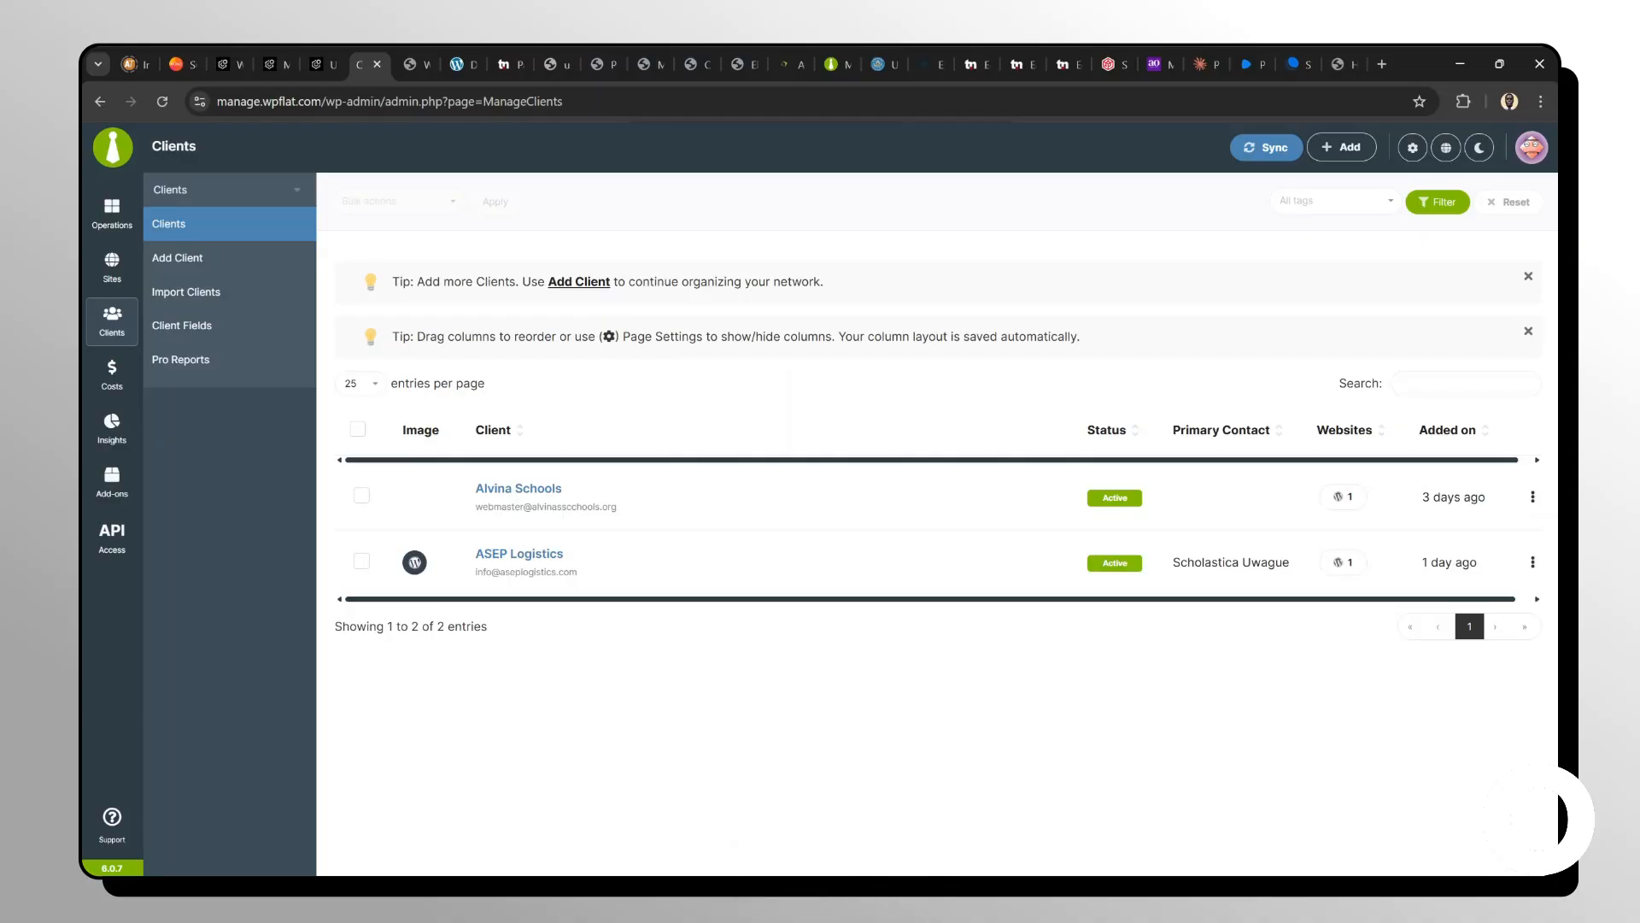
pyautogui.click(1537, 158)
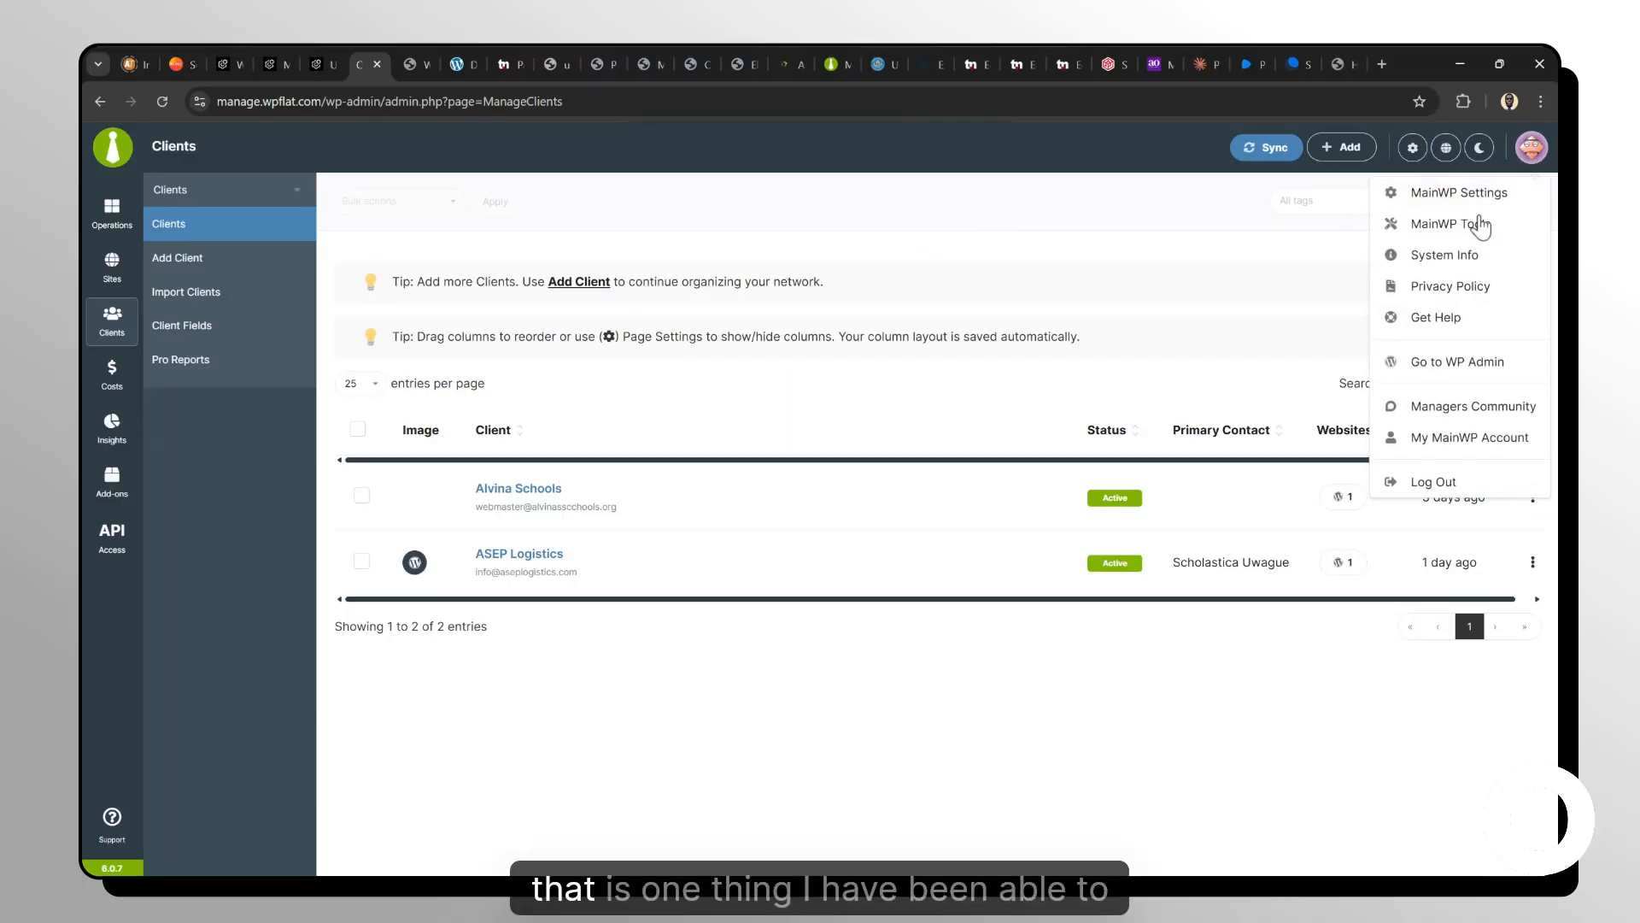
pyautogui.click(1457, 363)
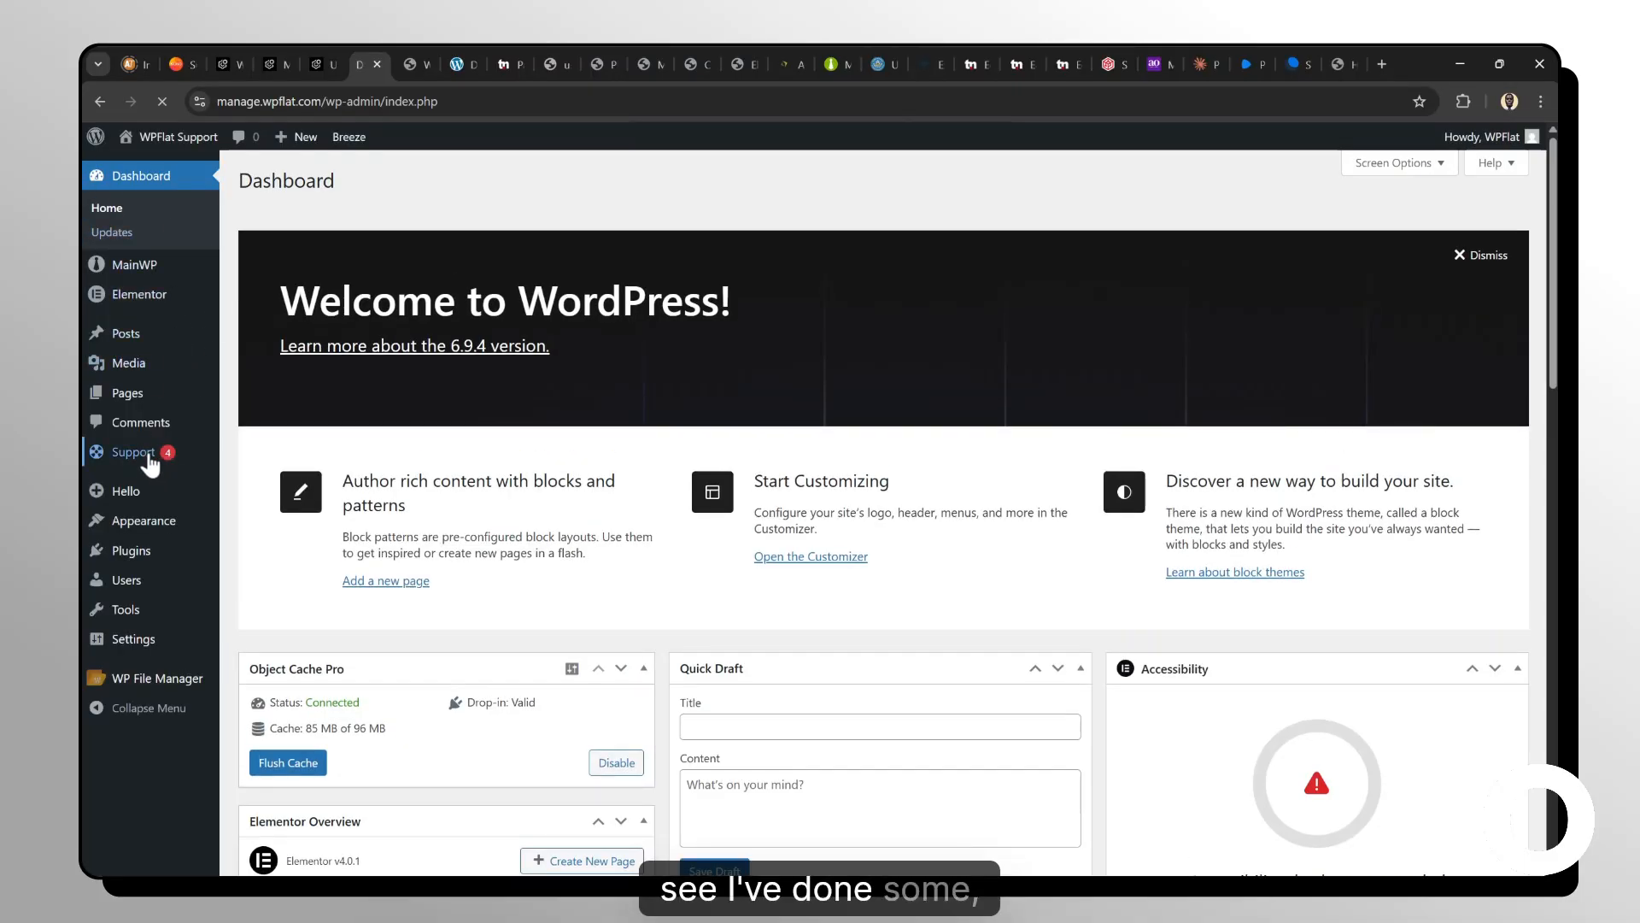
pyautogui.moveTo(149, 462)
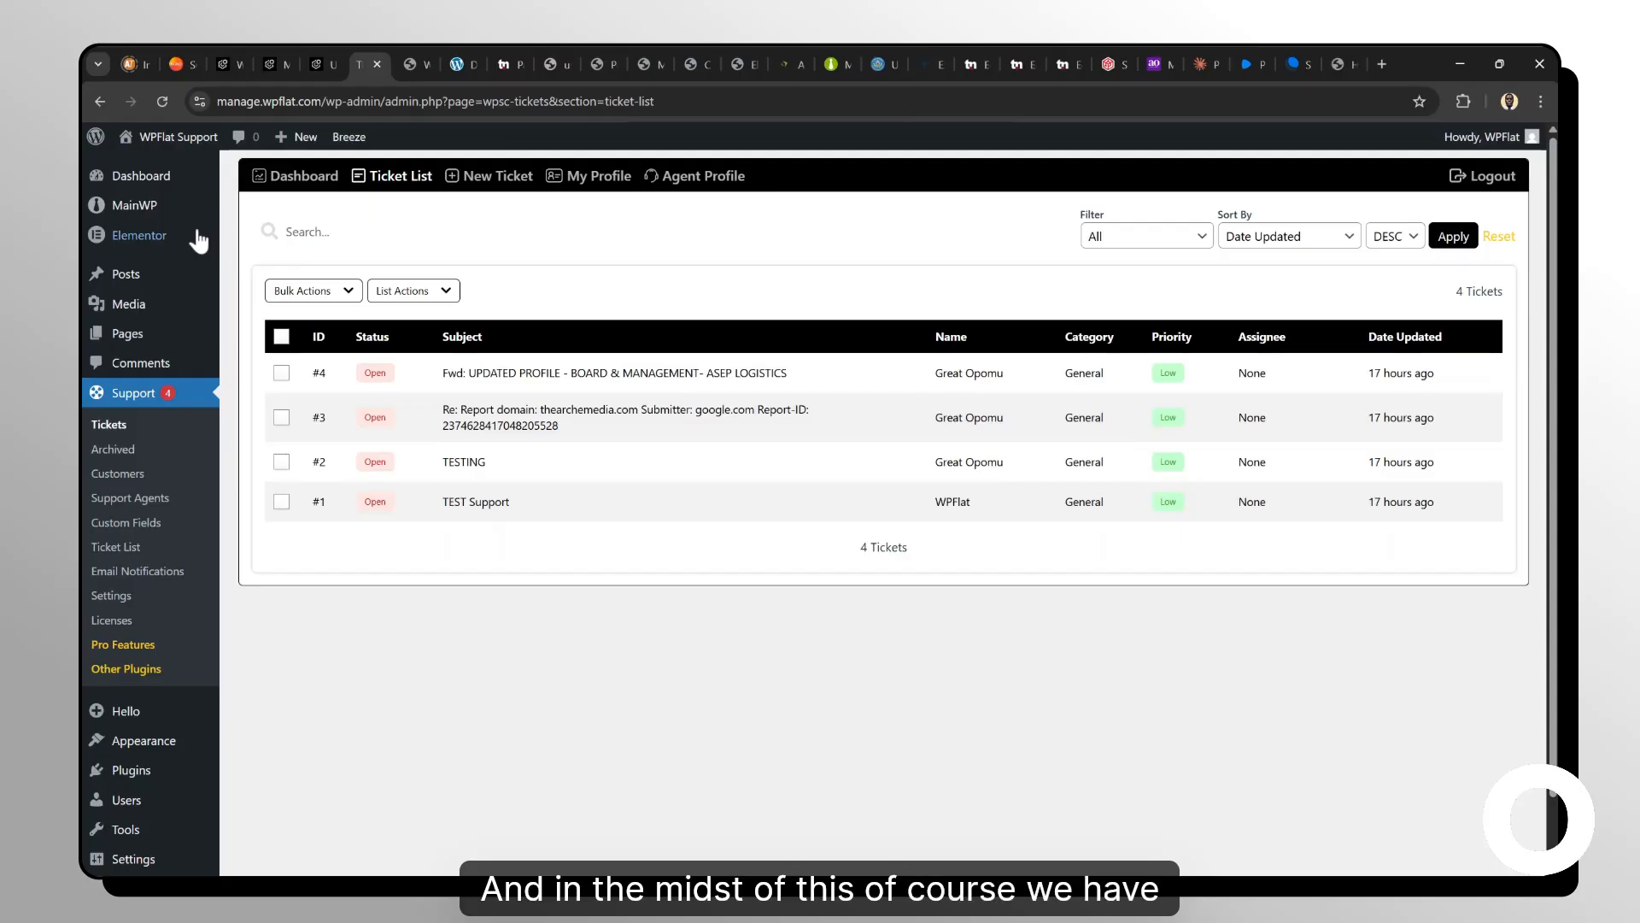
pyautogui.moveTo(164, 219)
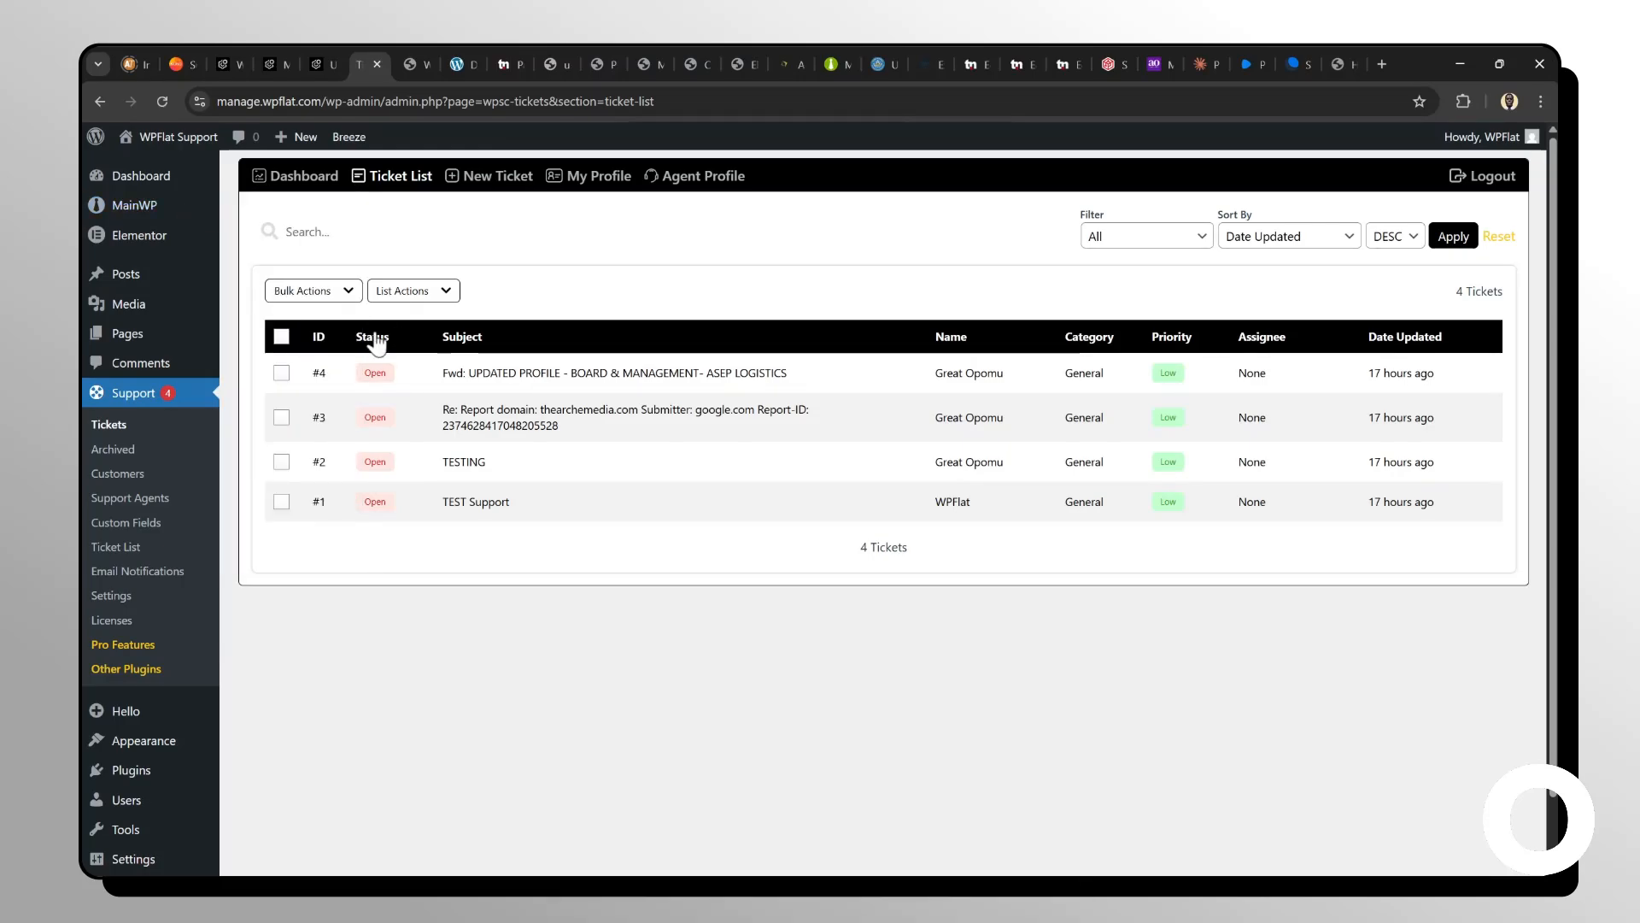
# Return to support.wpflat.com, open MainWP Sites and scroll through the managed sites to check their connection status.
pyautogui.click(460, 55)
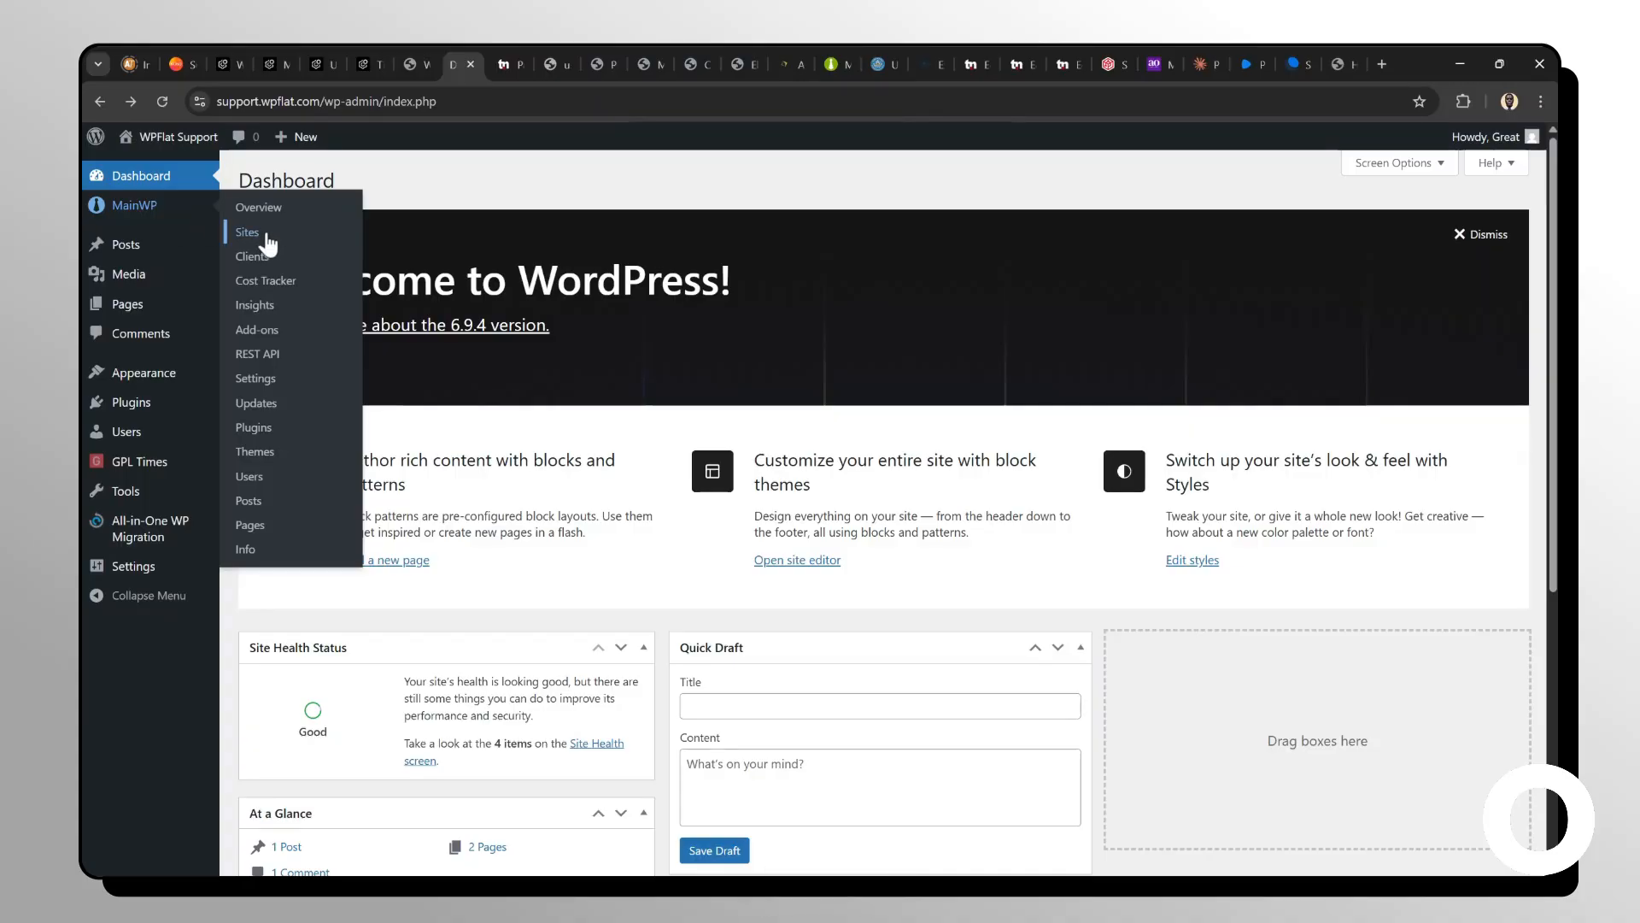
pyautogui.click(252, 240)
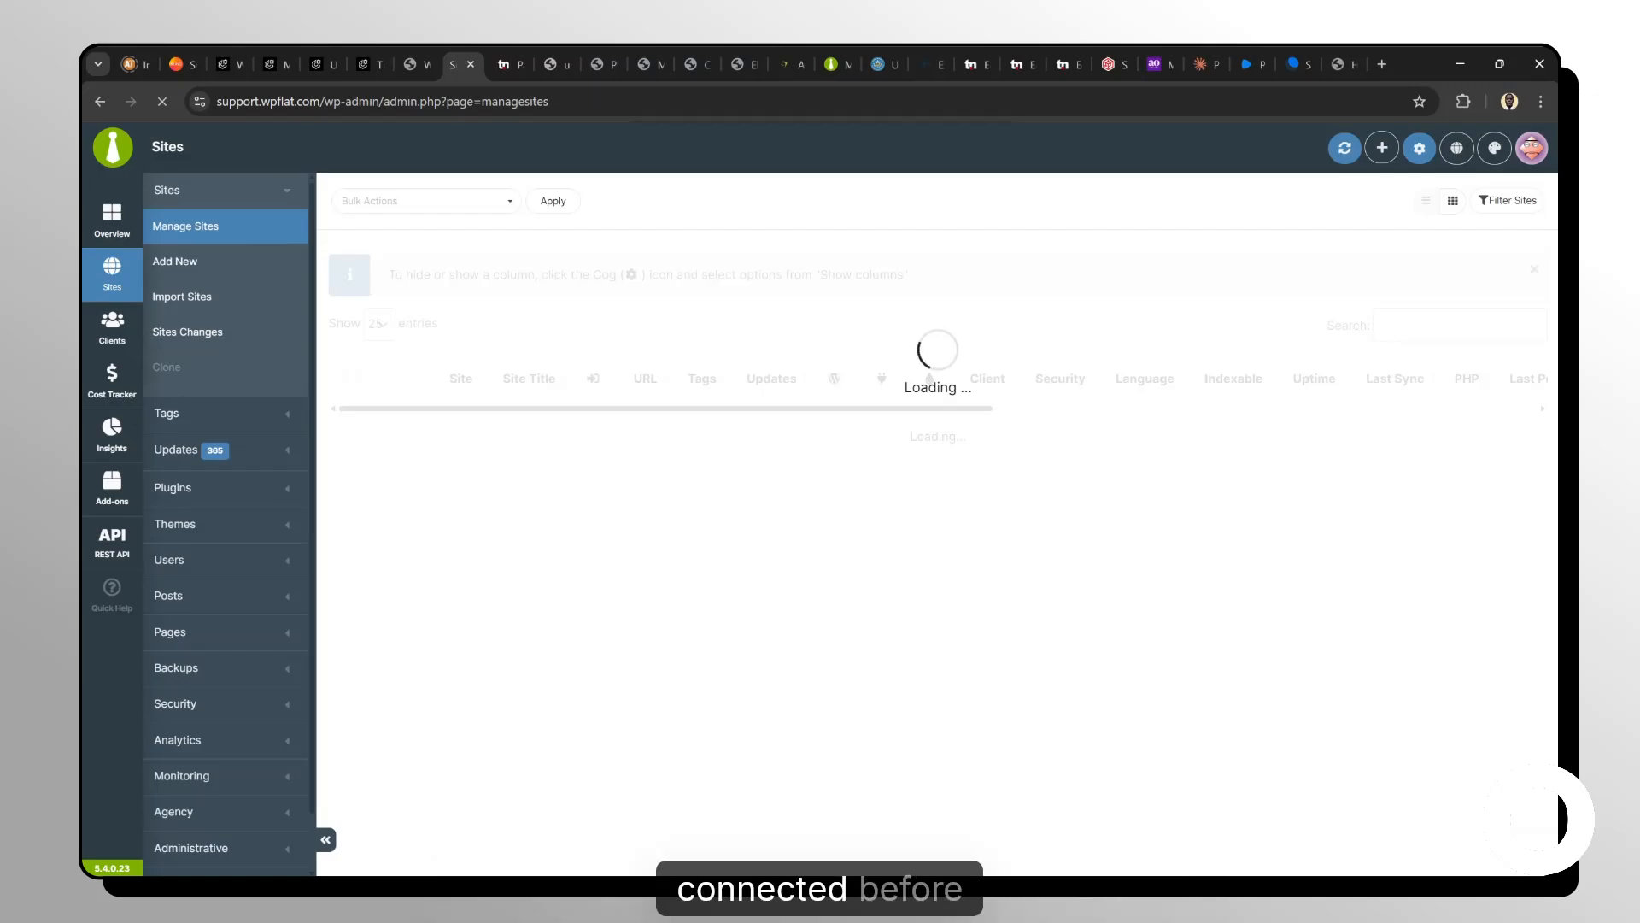
pyautogui.scroll(-2, 936, 523)
pyautogui.scroll(-5, 936, 523)
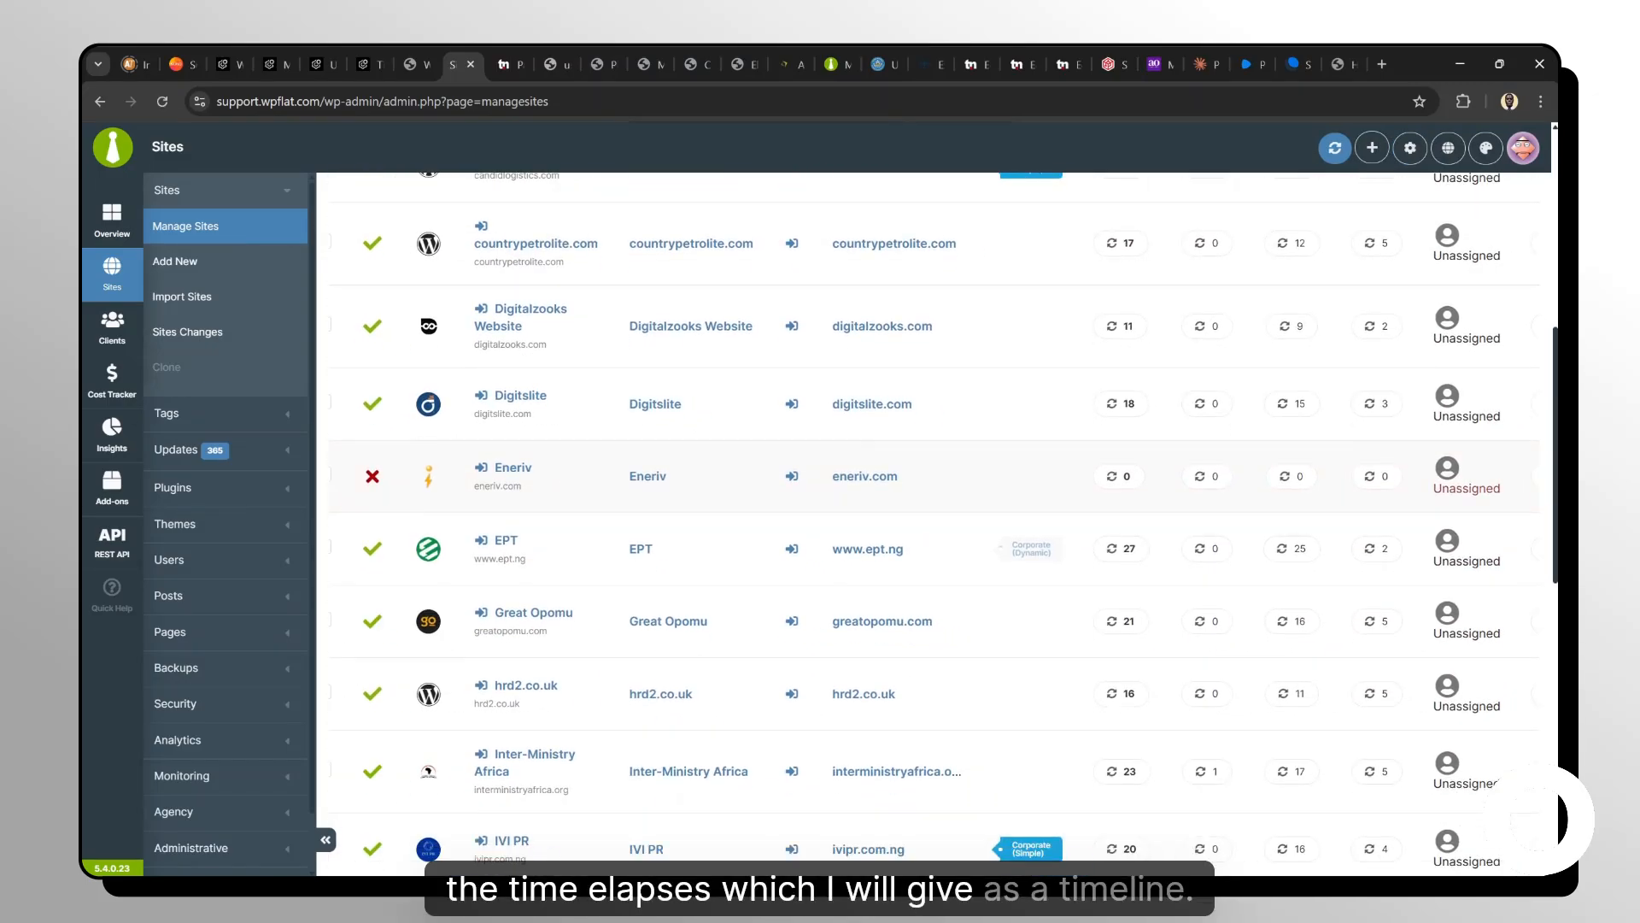
pyautogui.scroll(-7, 937, 523)
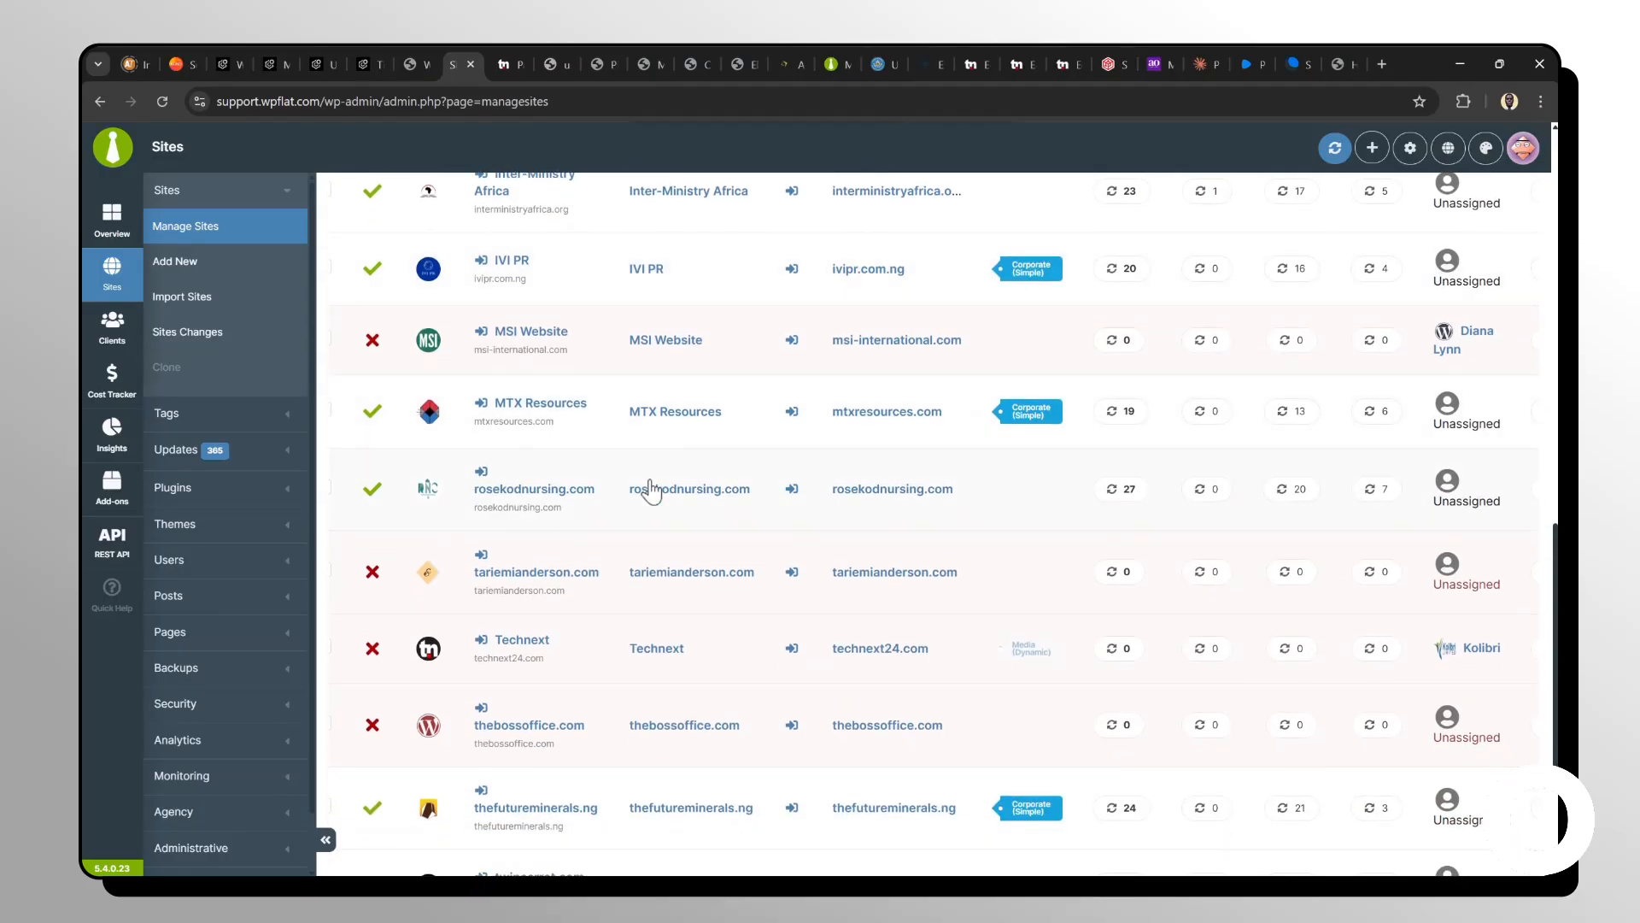
pyautogui.scroll(-1, 526, 532)
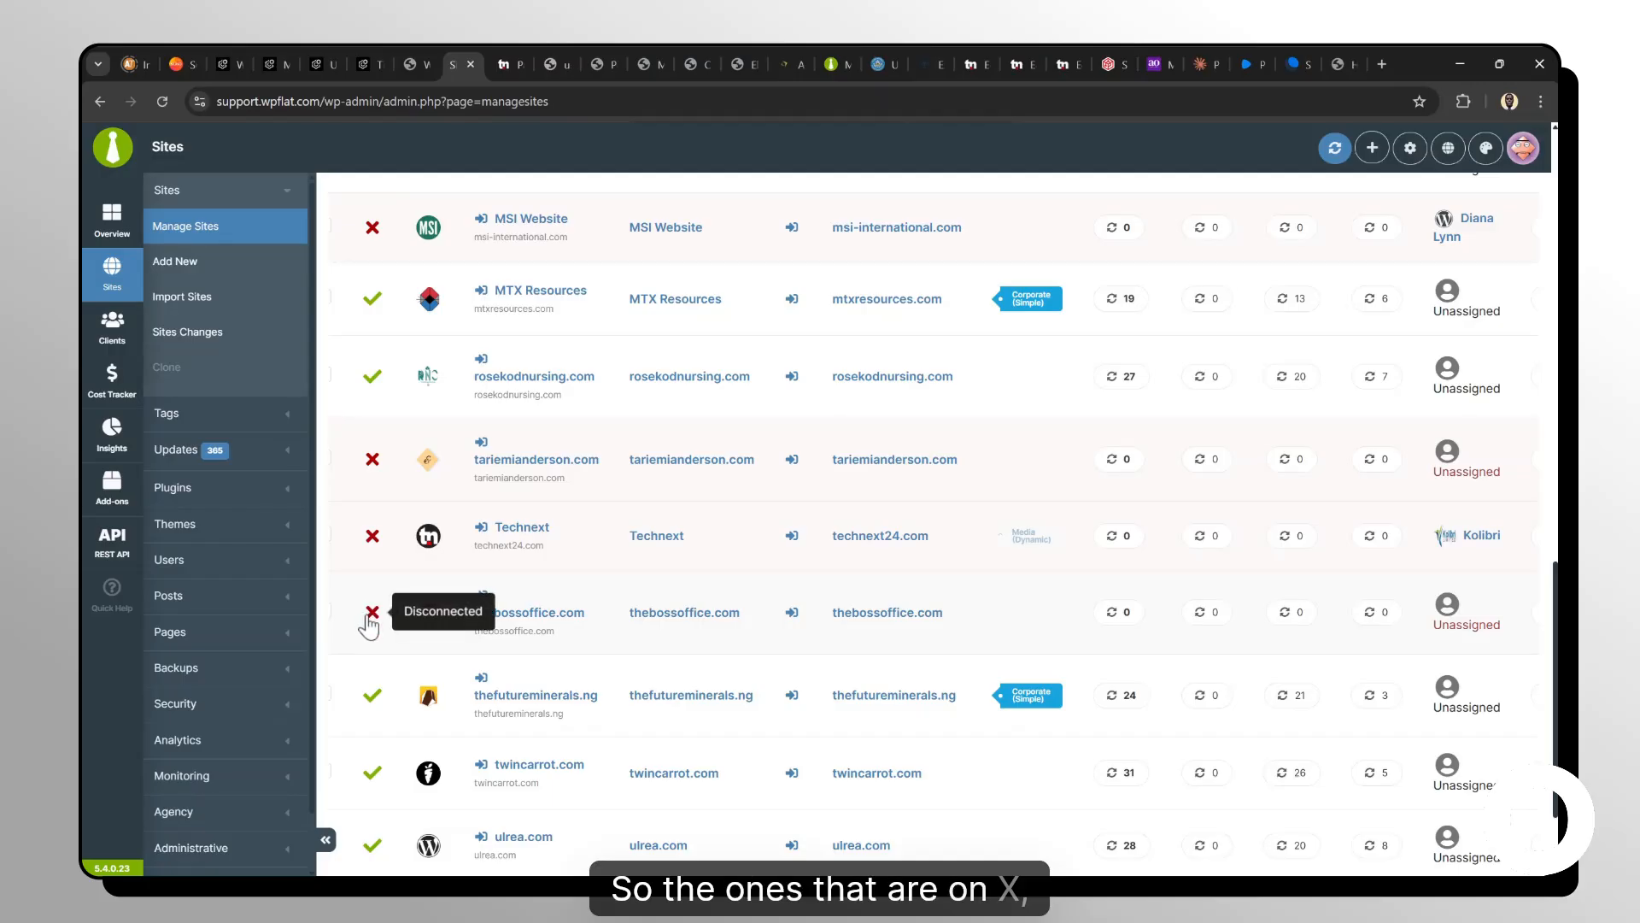
pyautogui.scroll(-1, 369, 625)
pyautogui.scroll(-1, 369, 625)
pyautogui.scroll(4, 369, 624)
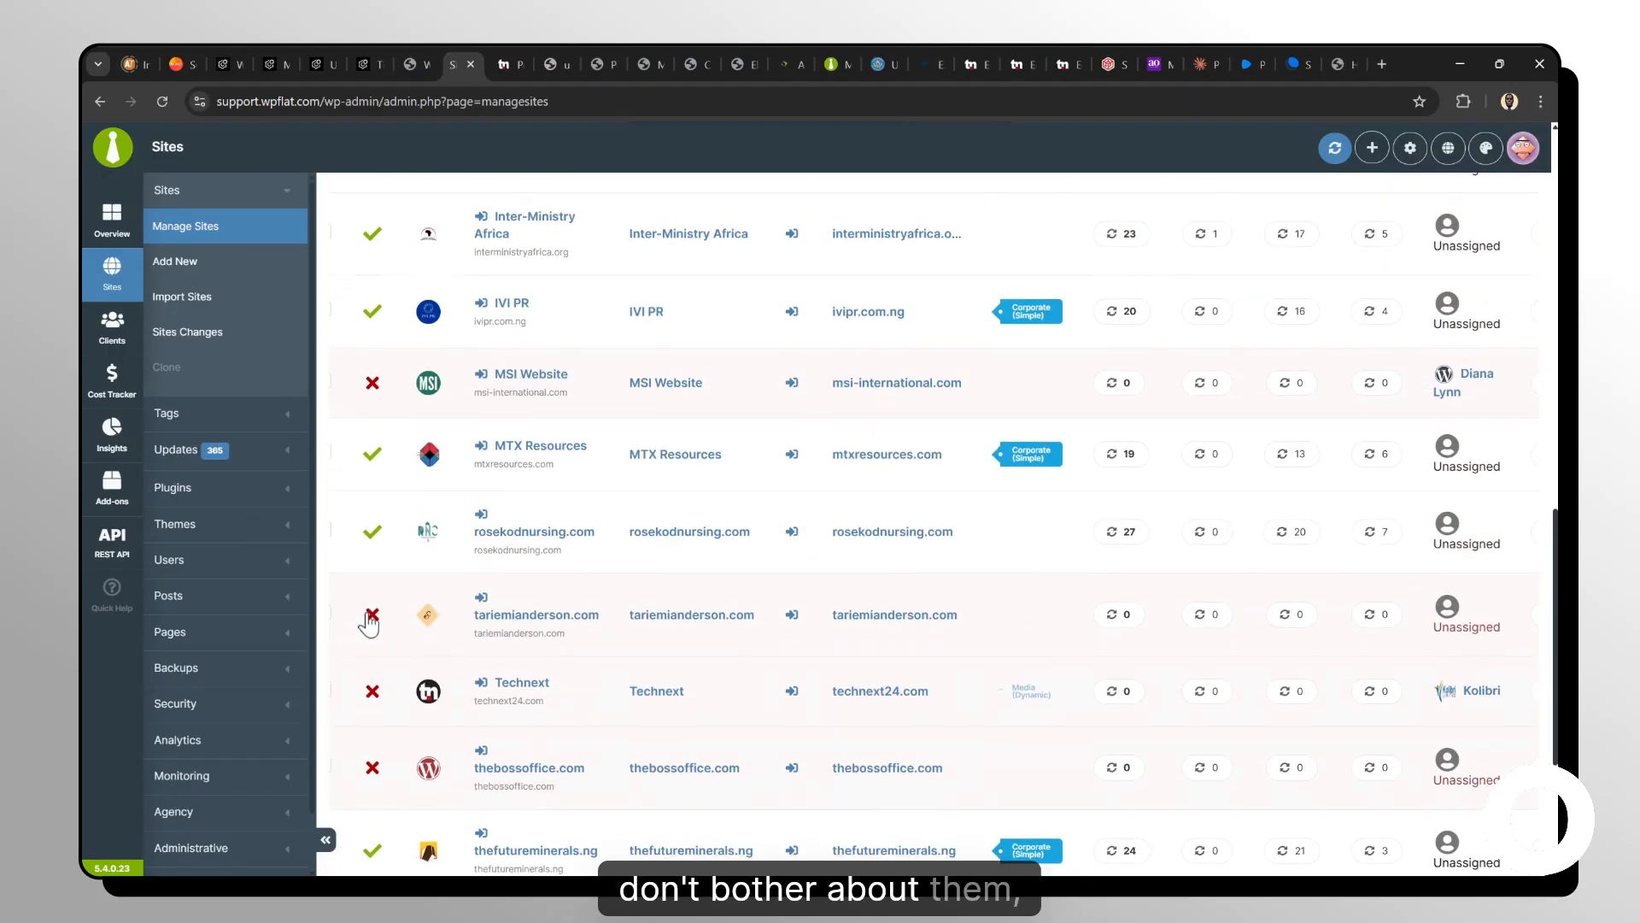
# Scroll through the support.wpflat.com managed sites list to check which sites are disconnected.
pyautogui.scroll(4, 369, 625)
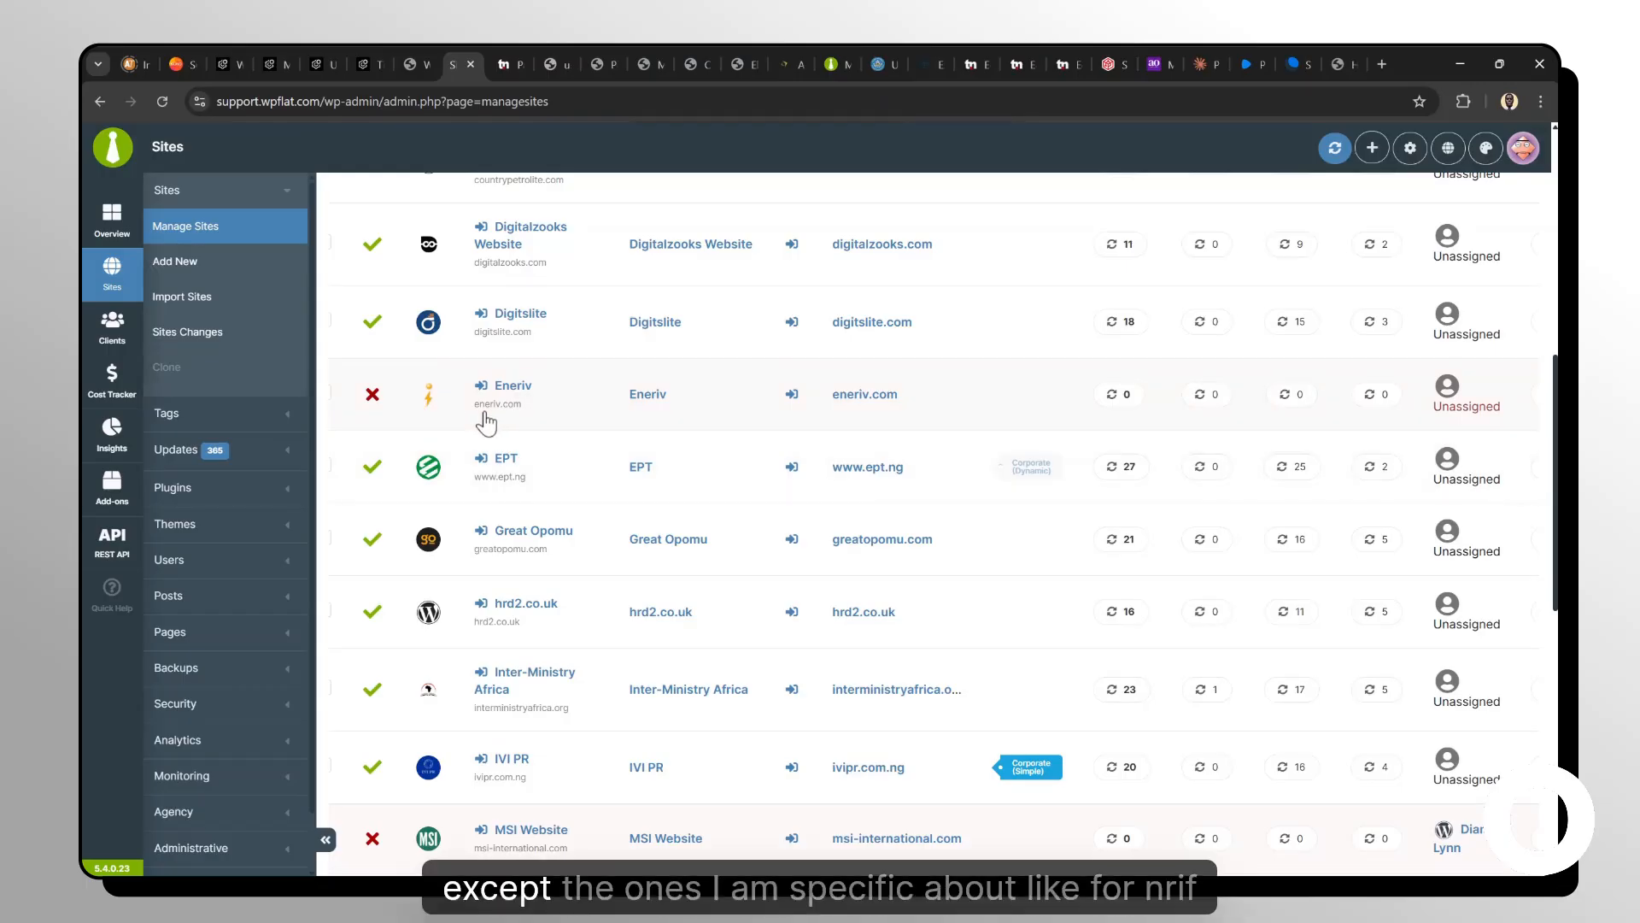
pyautogui.scroll(1, 486, 421)
pyautogui.scroll(3, 486, 421)
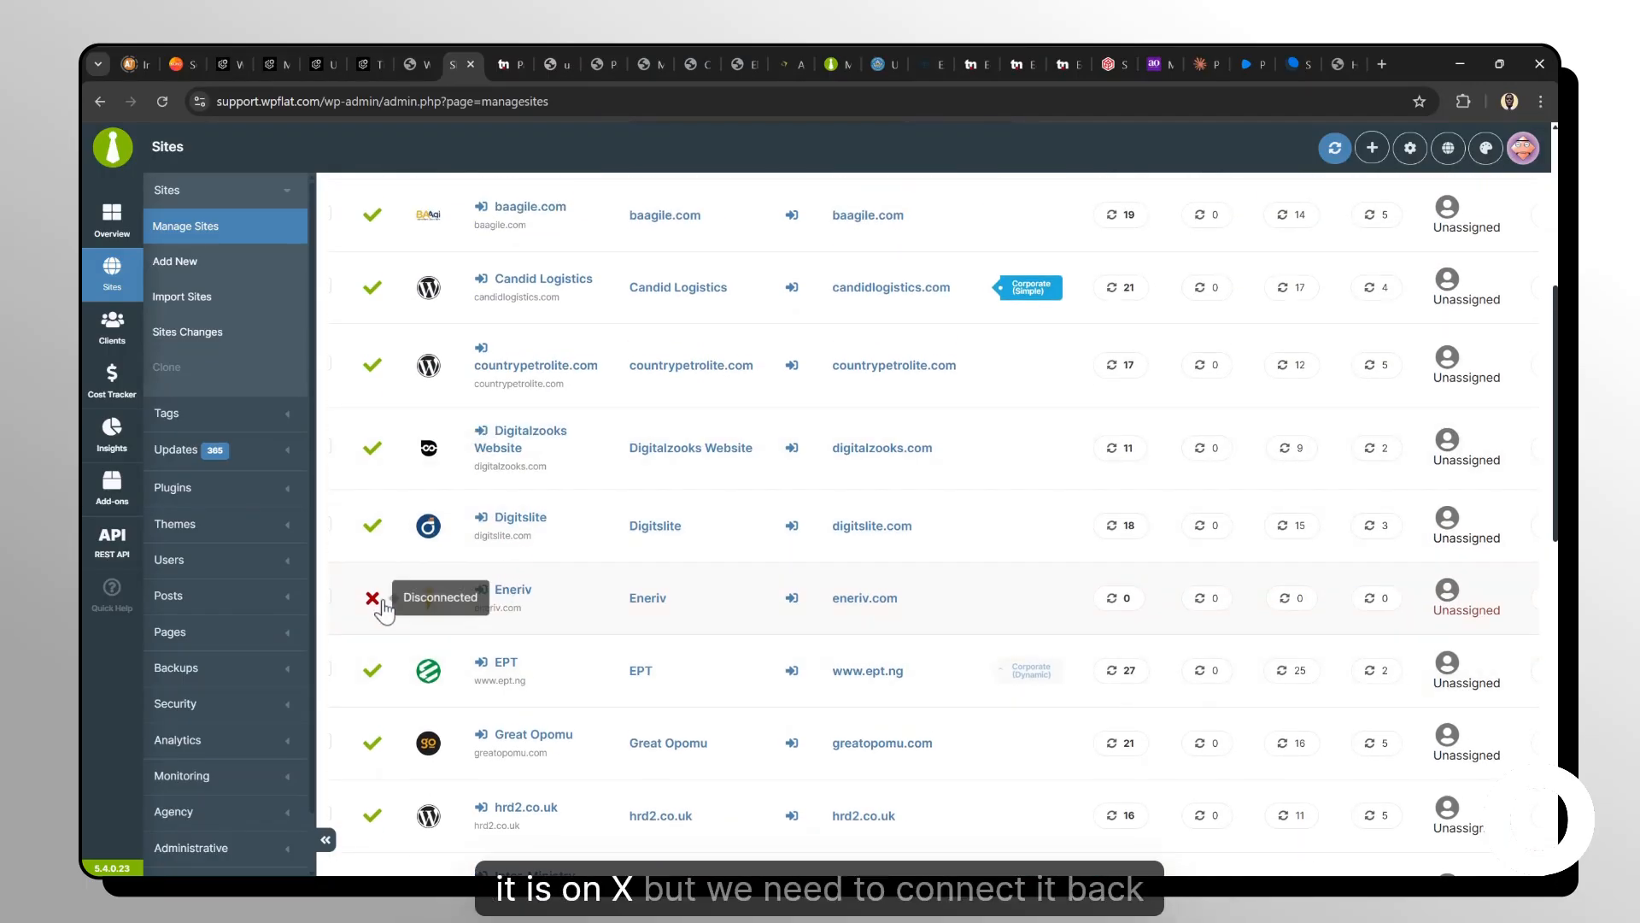
pyautogui.scroll(4, 540, 479)
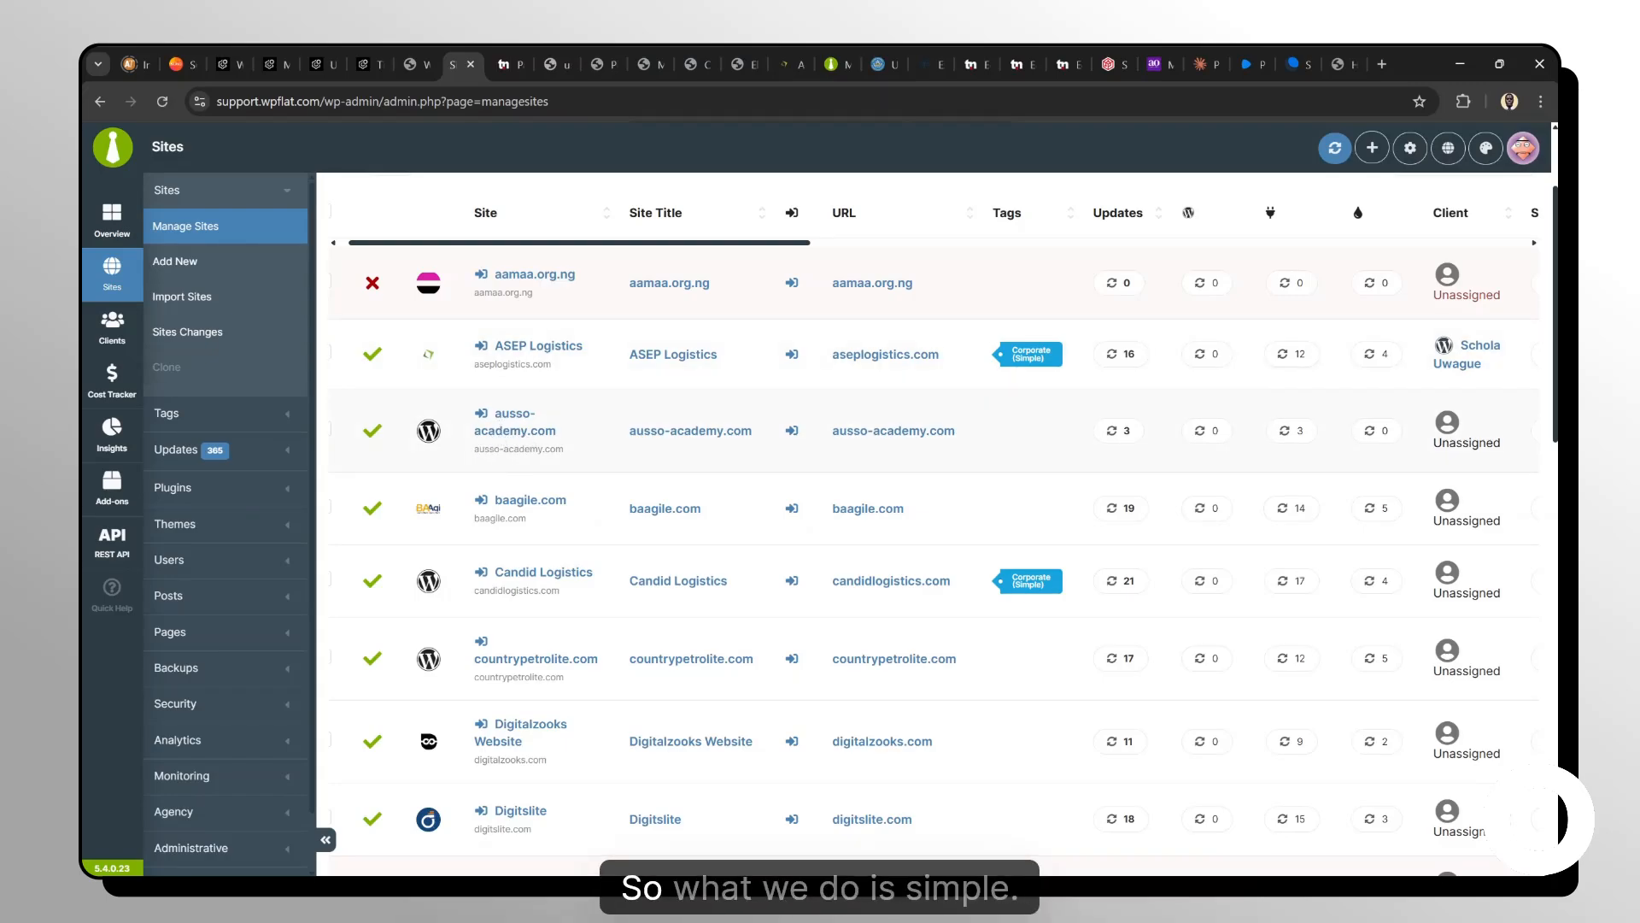
pyautogui.scroll(-2, 568, 443)
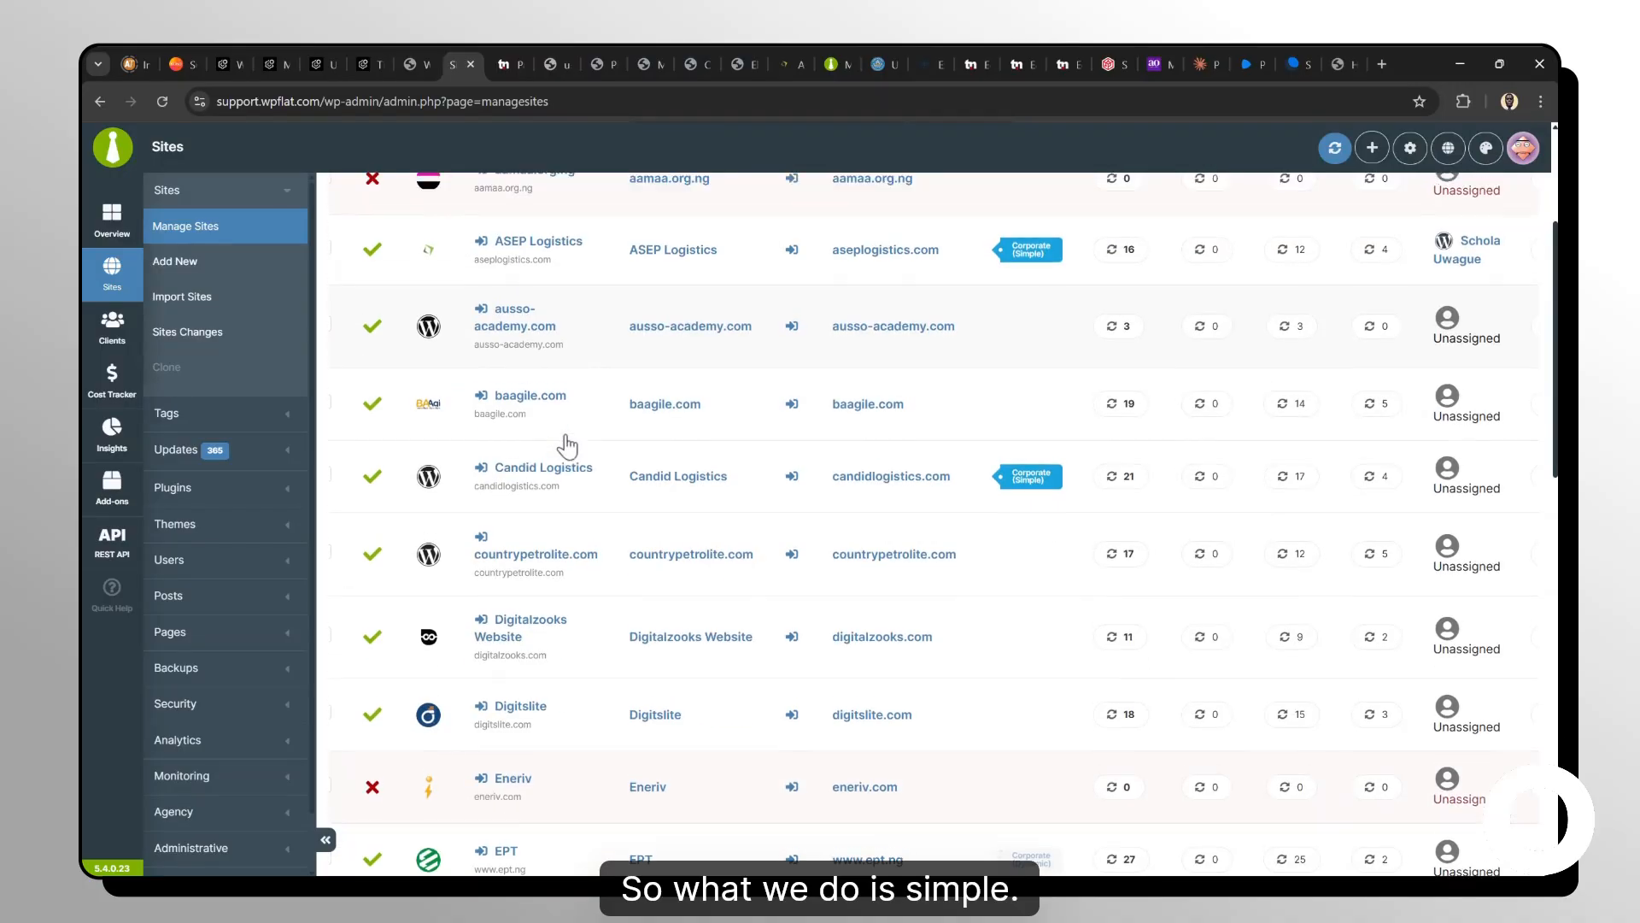
pyautogui.scroll(5, 457, 410)
pyautogui.scroll(-3, 543, 456)
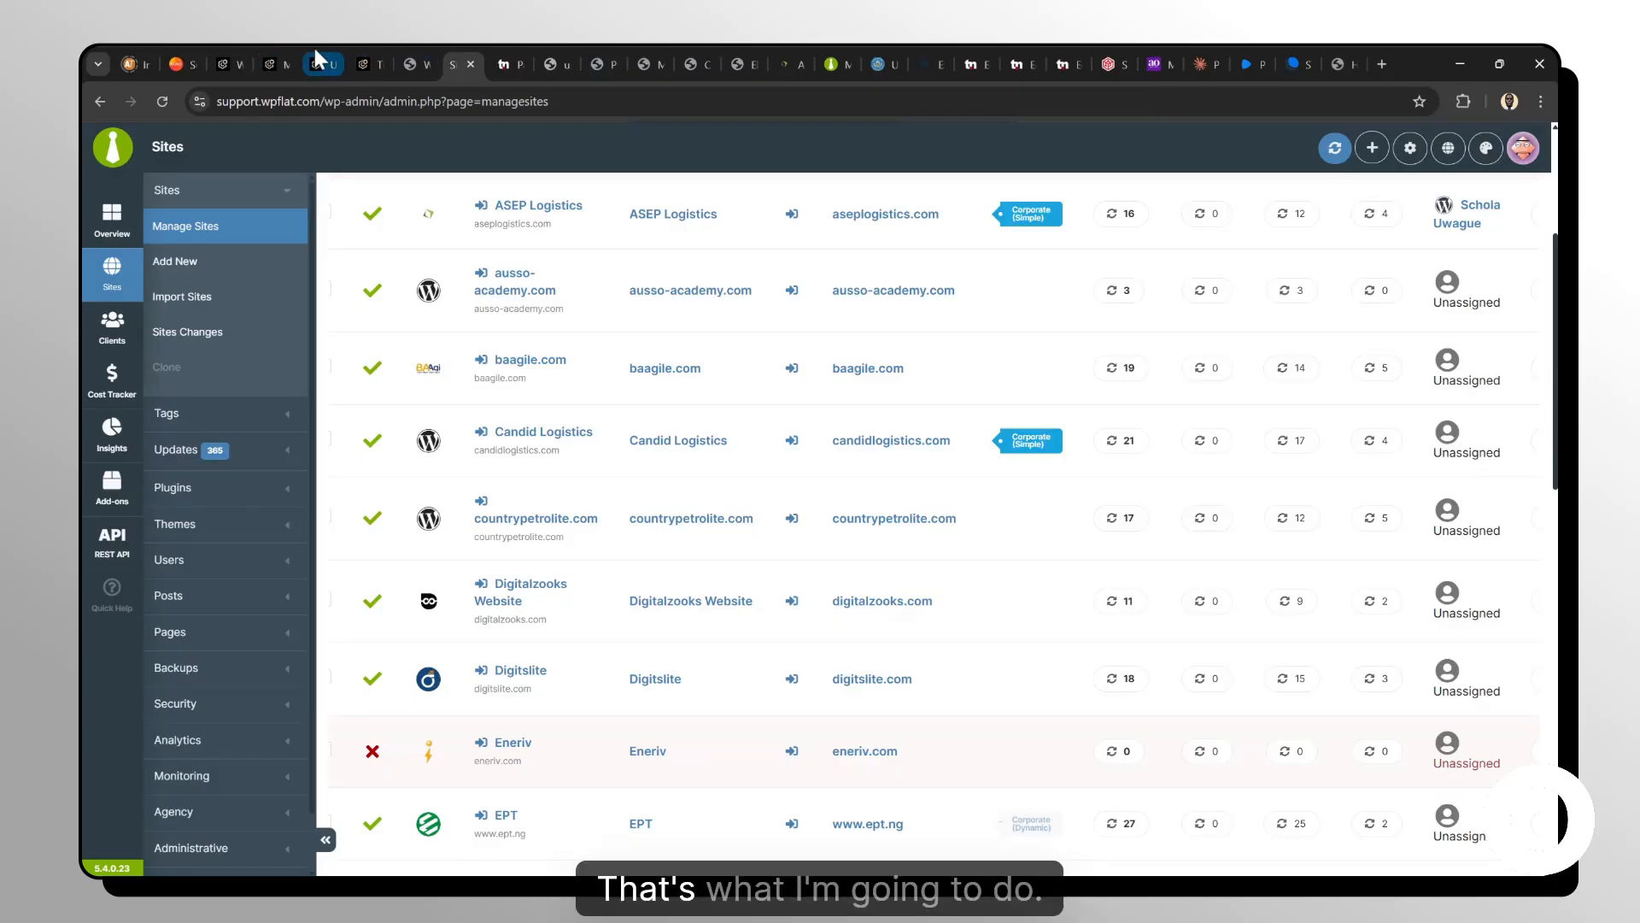
pyautogui.click(289, 45)
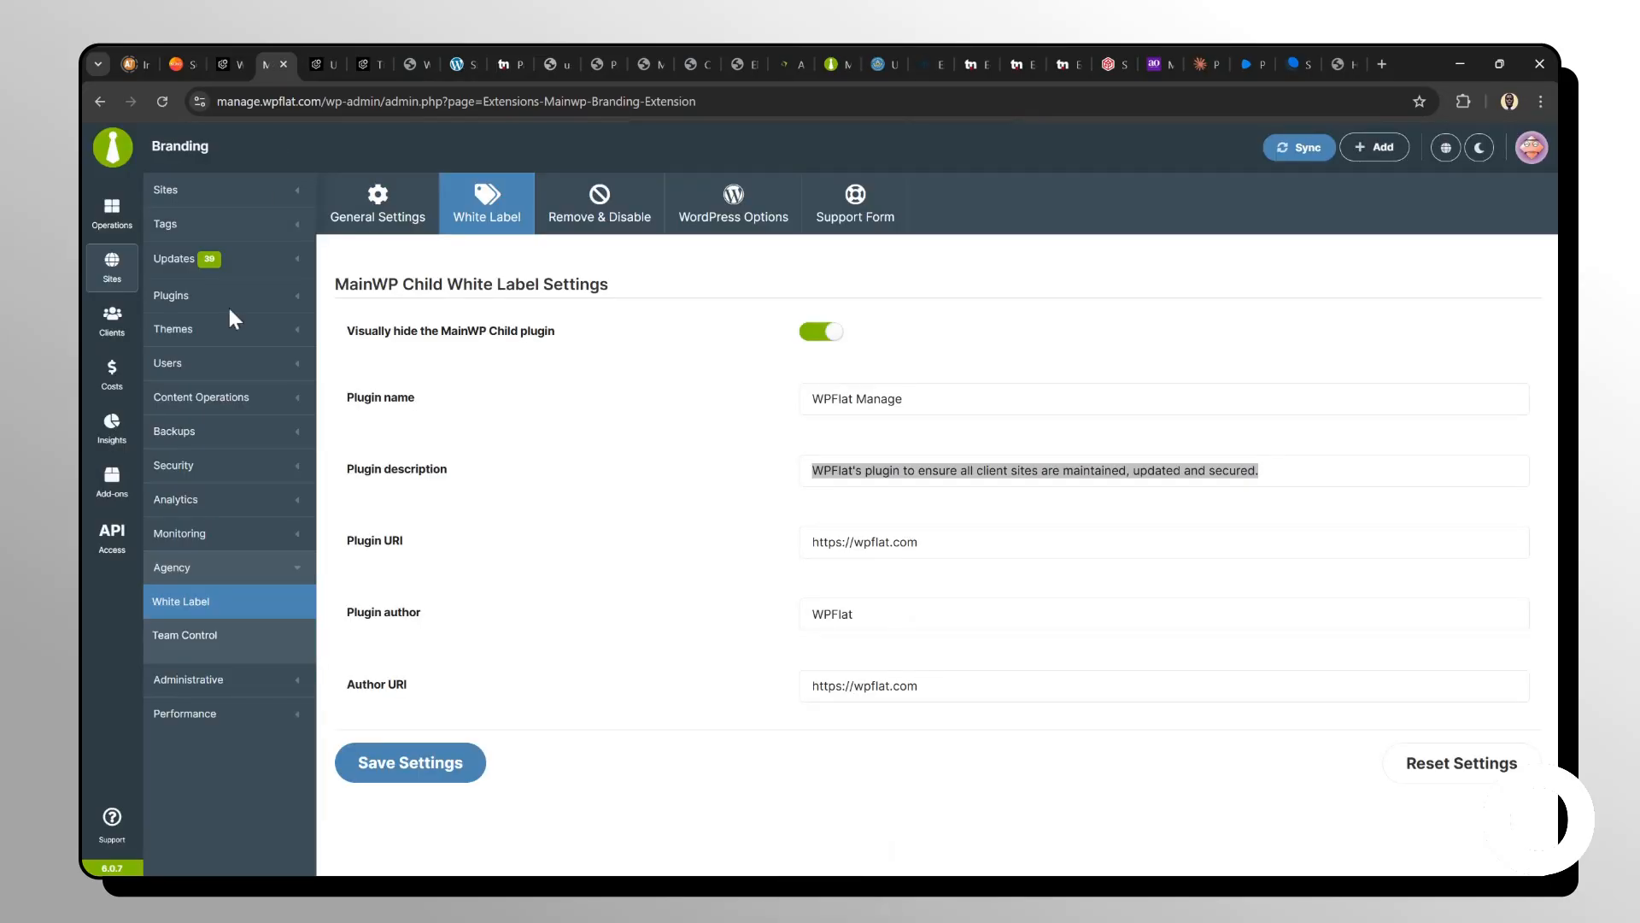
pyautogui.click(110, 274)
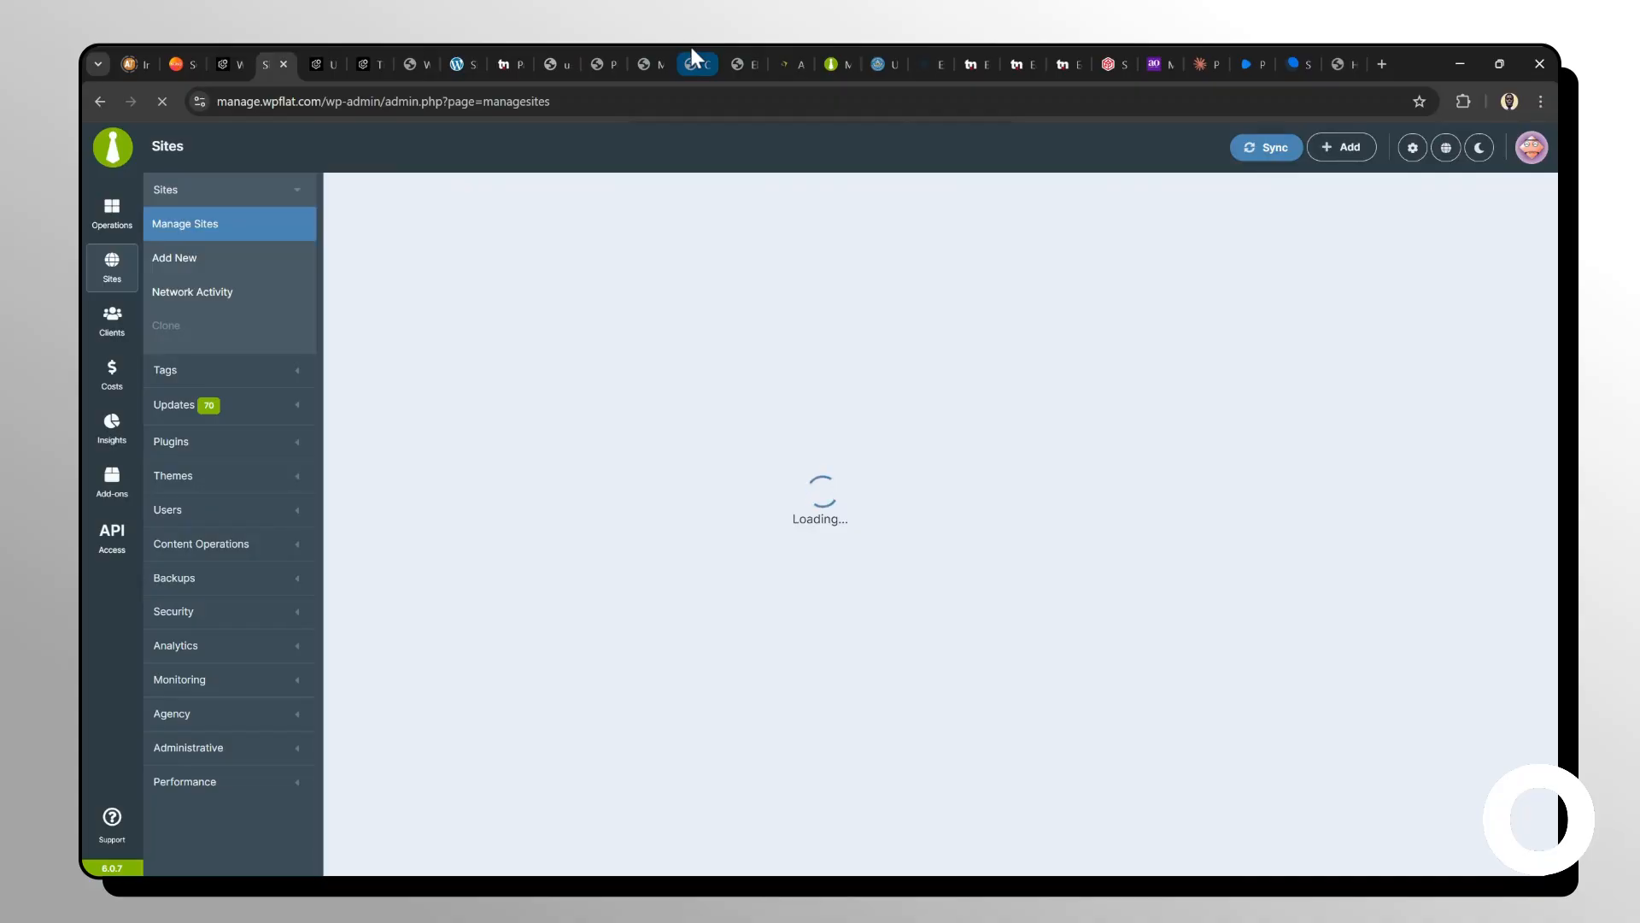
pyautogui.click(604, 51)
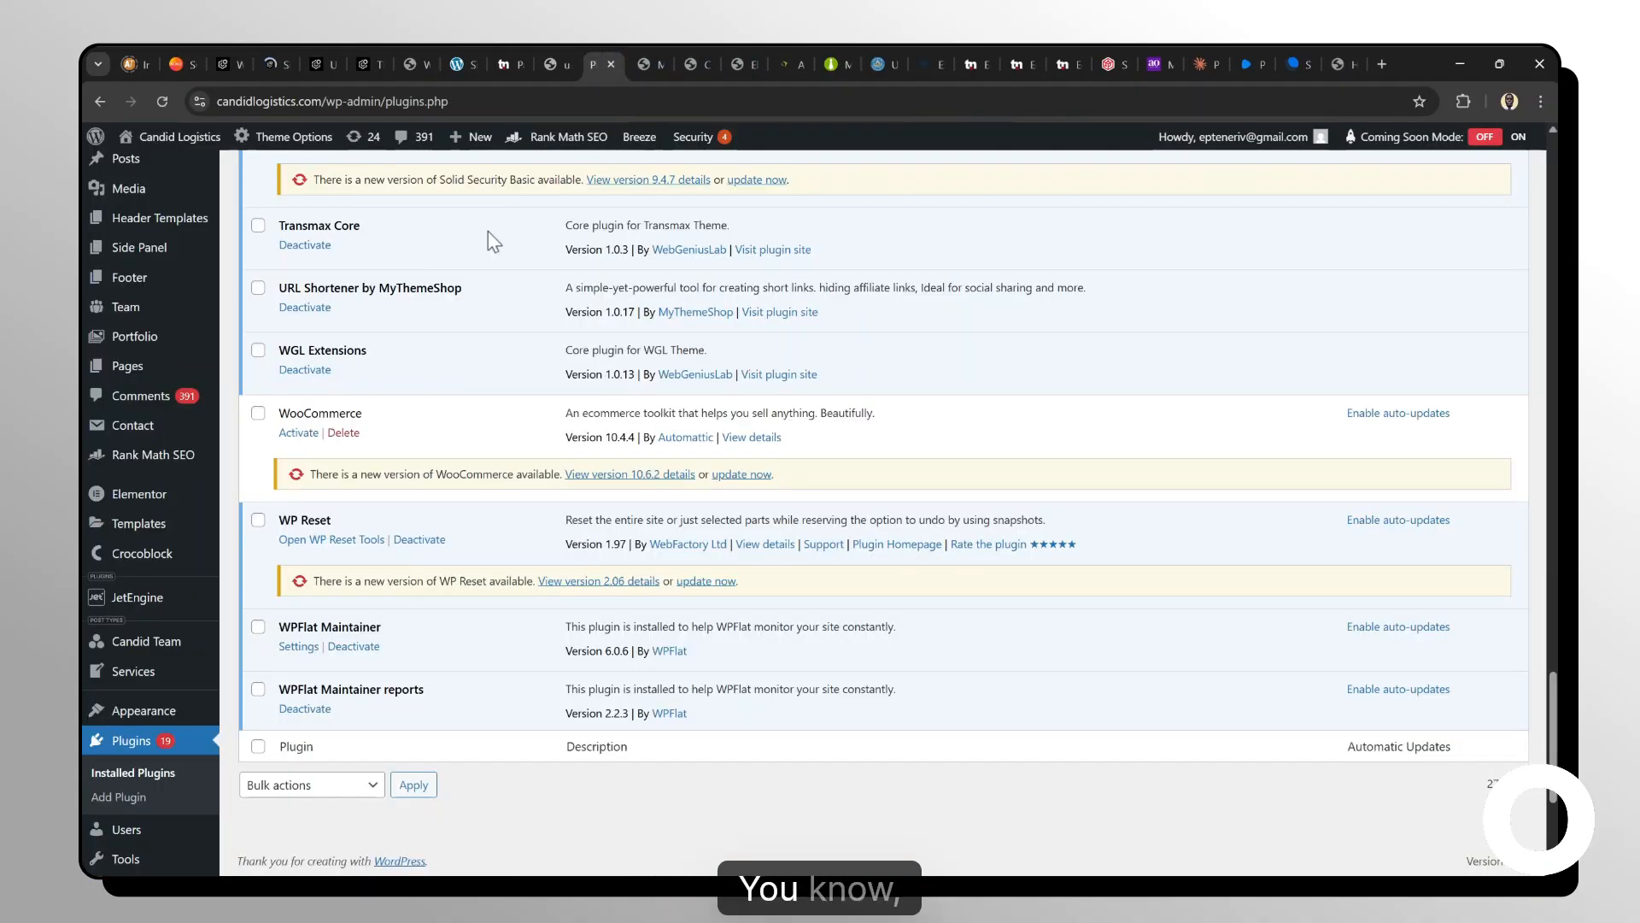
# Log into the Candid Logistics WordPress admin from its entry in the support.wpflat.com sites list.
pyautogui.click(468, 63)
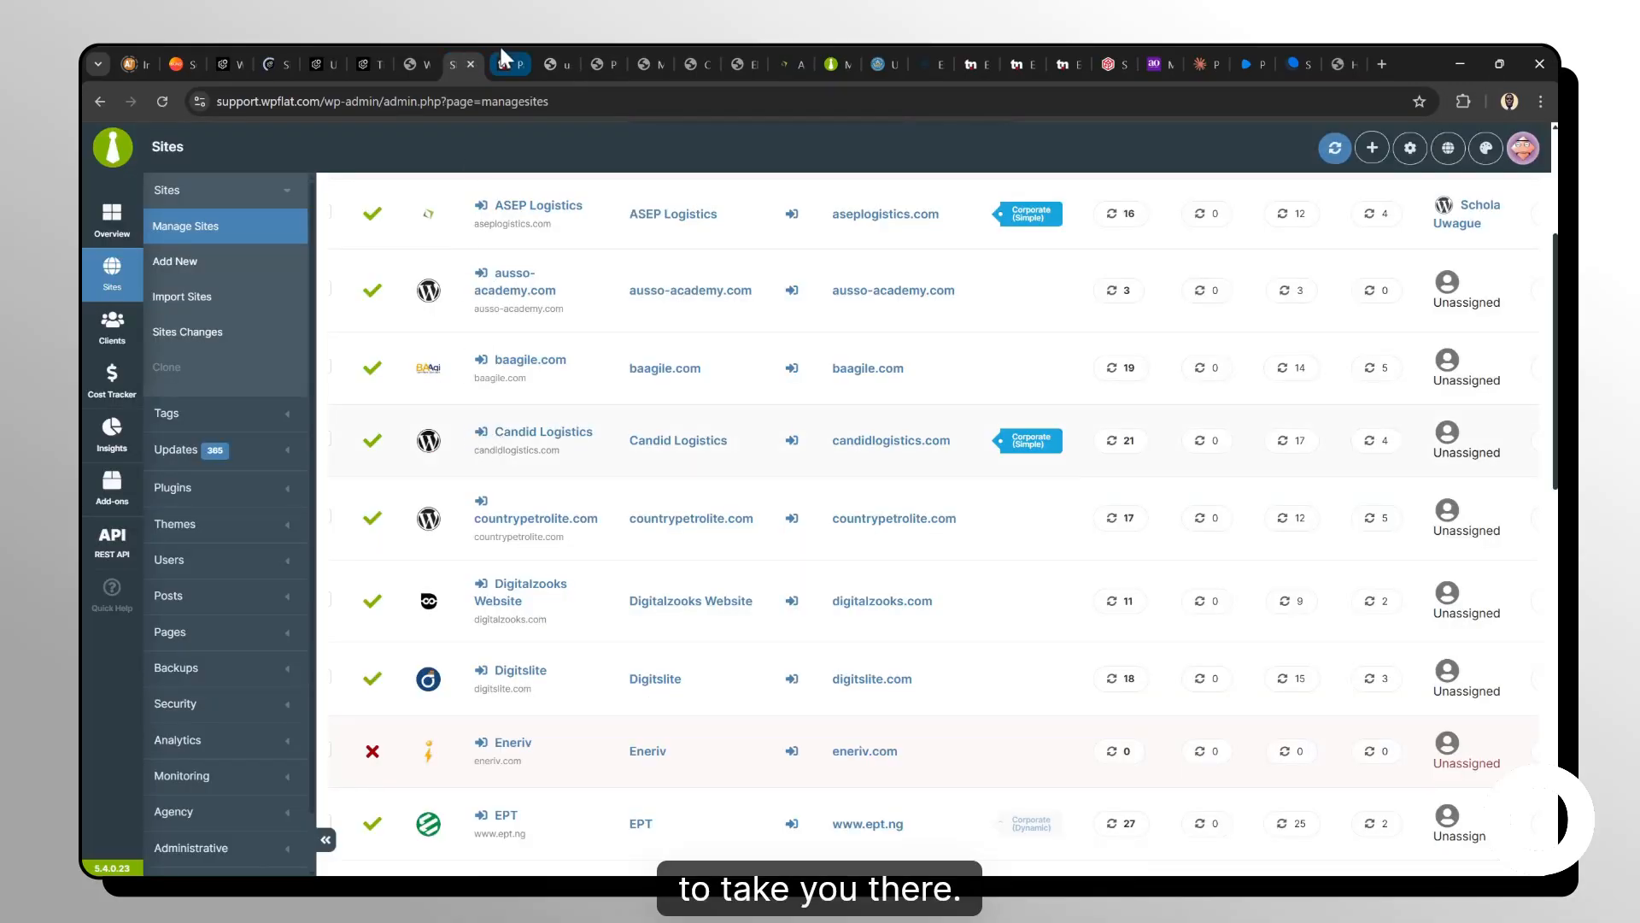
pyautogui.click(606, 61)
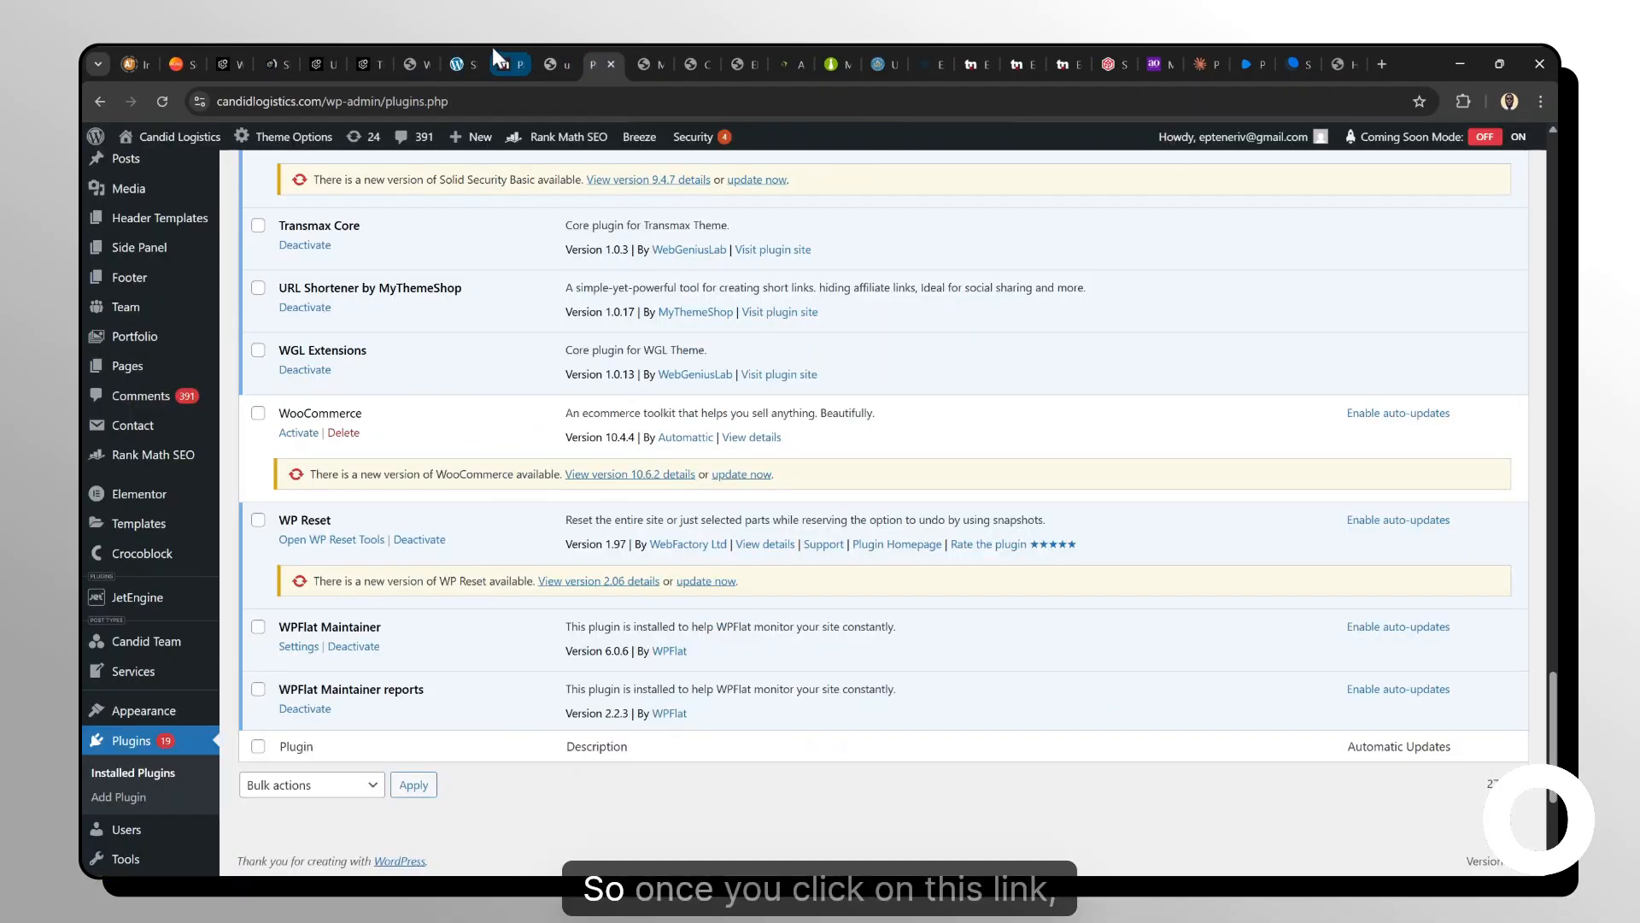
pyautogui.click(466, 50)
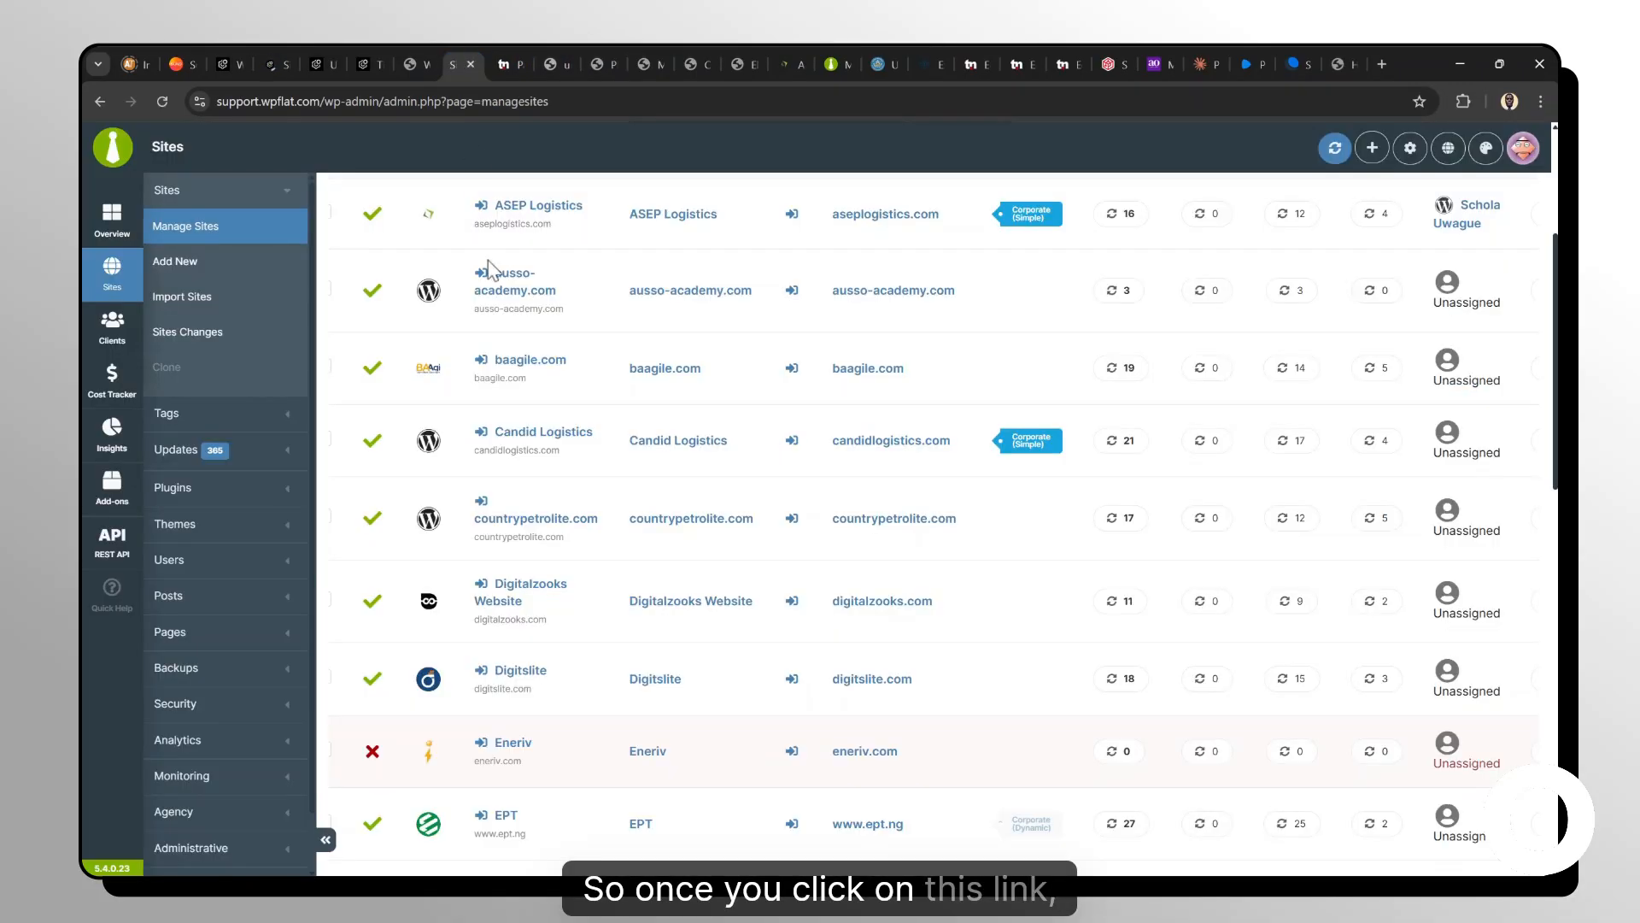
pyautogui.click(481, 438)
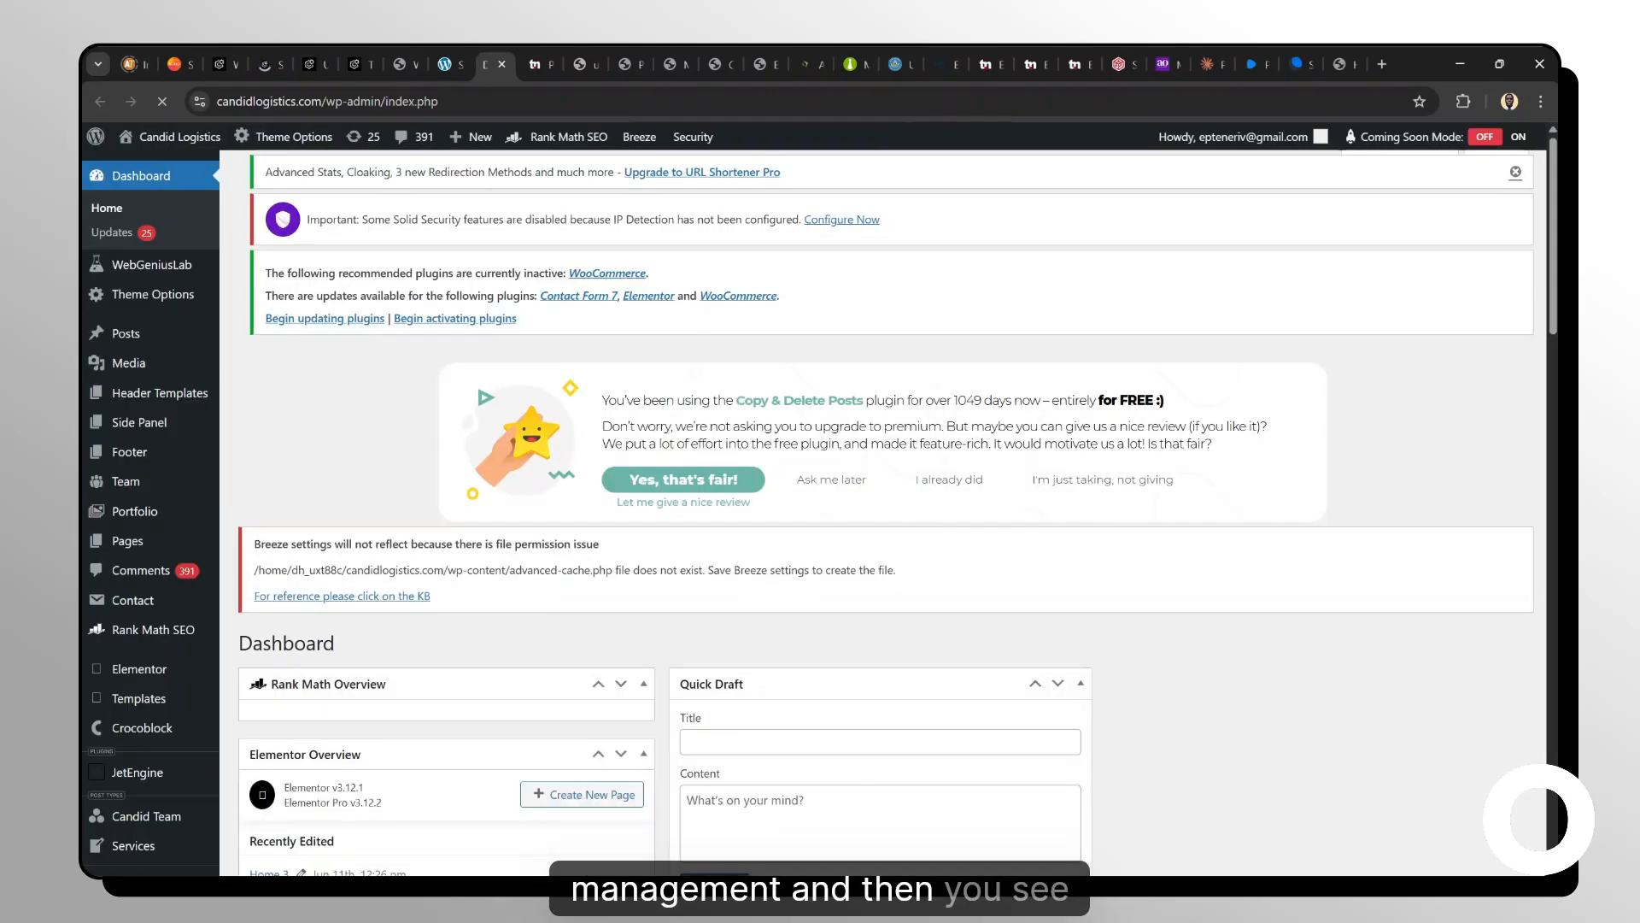
# Open the Candid Logistics Add Plugin page in a new browser tab.
pyautogui.scroll(-5, 821, 513)
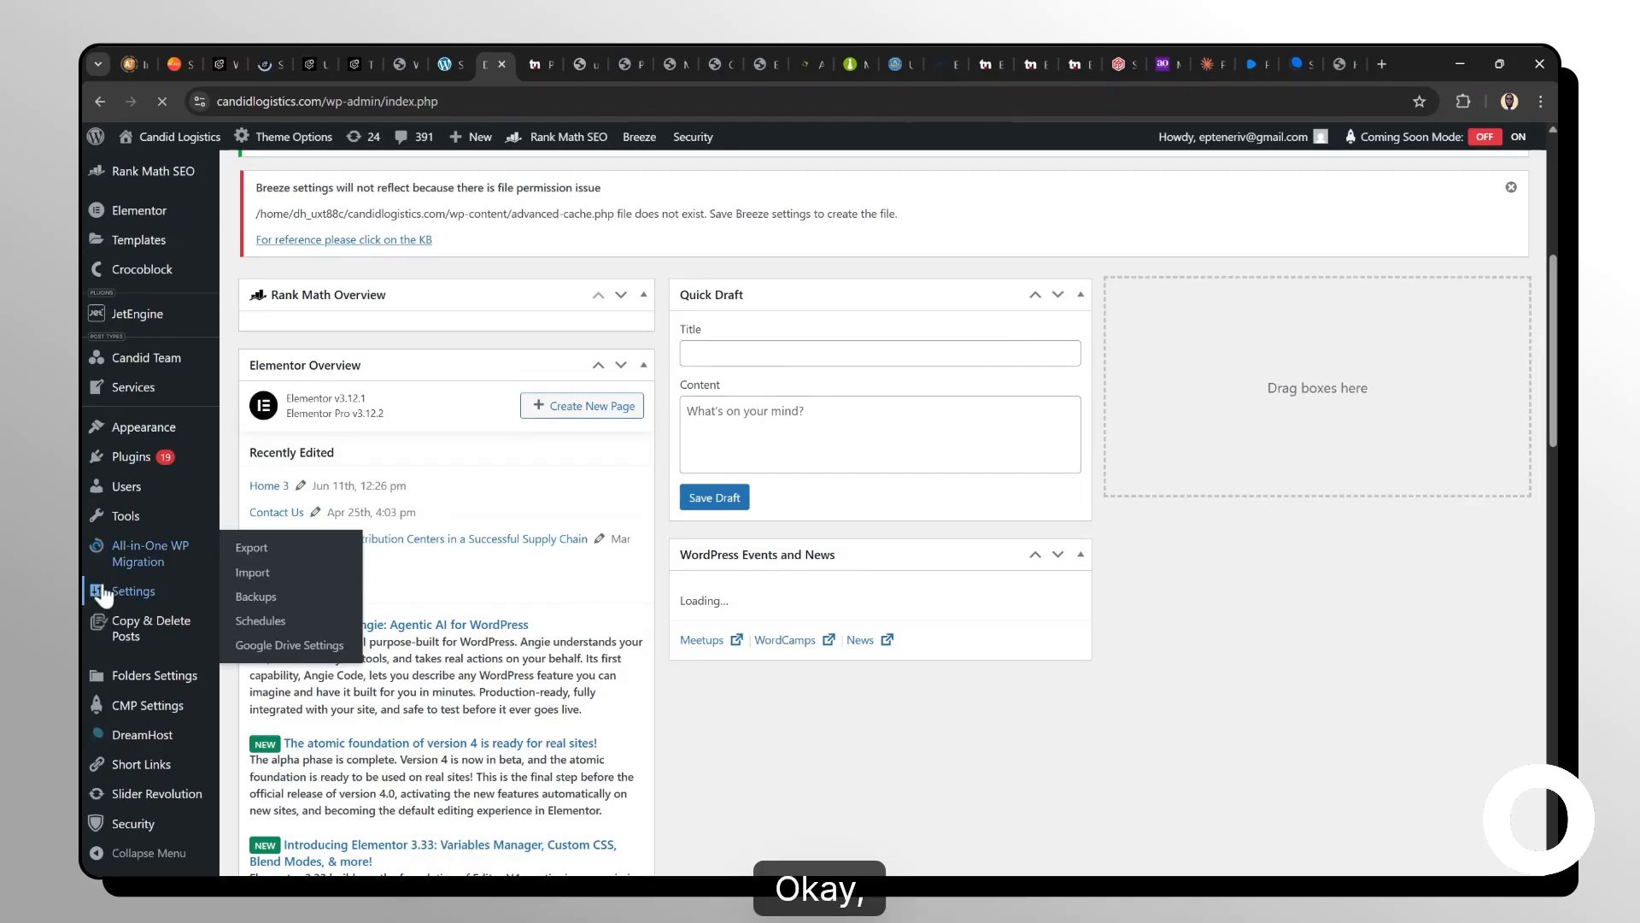
pyautogui.moveTo(155, 460)
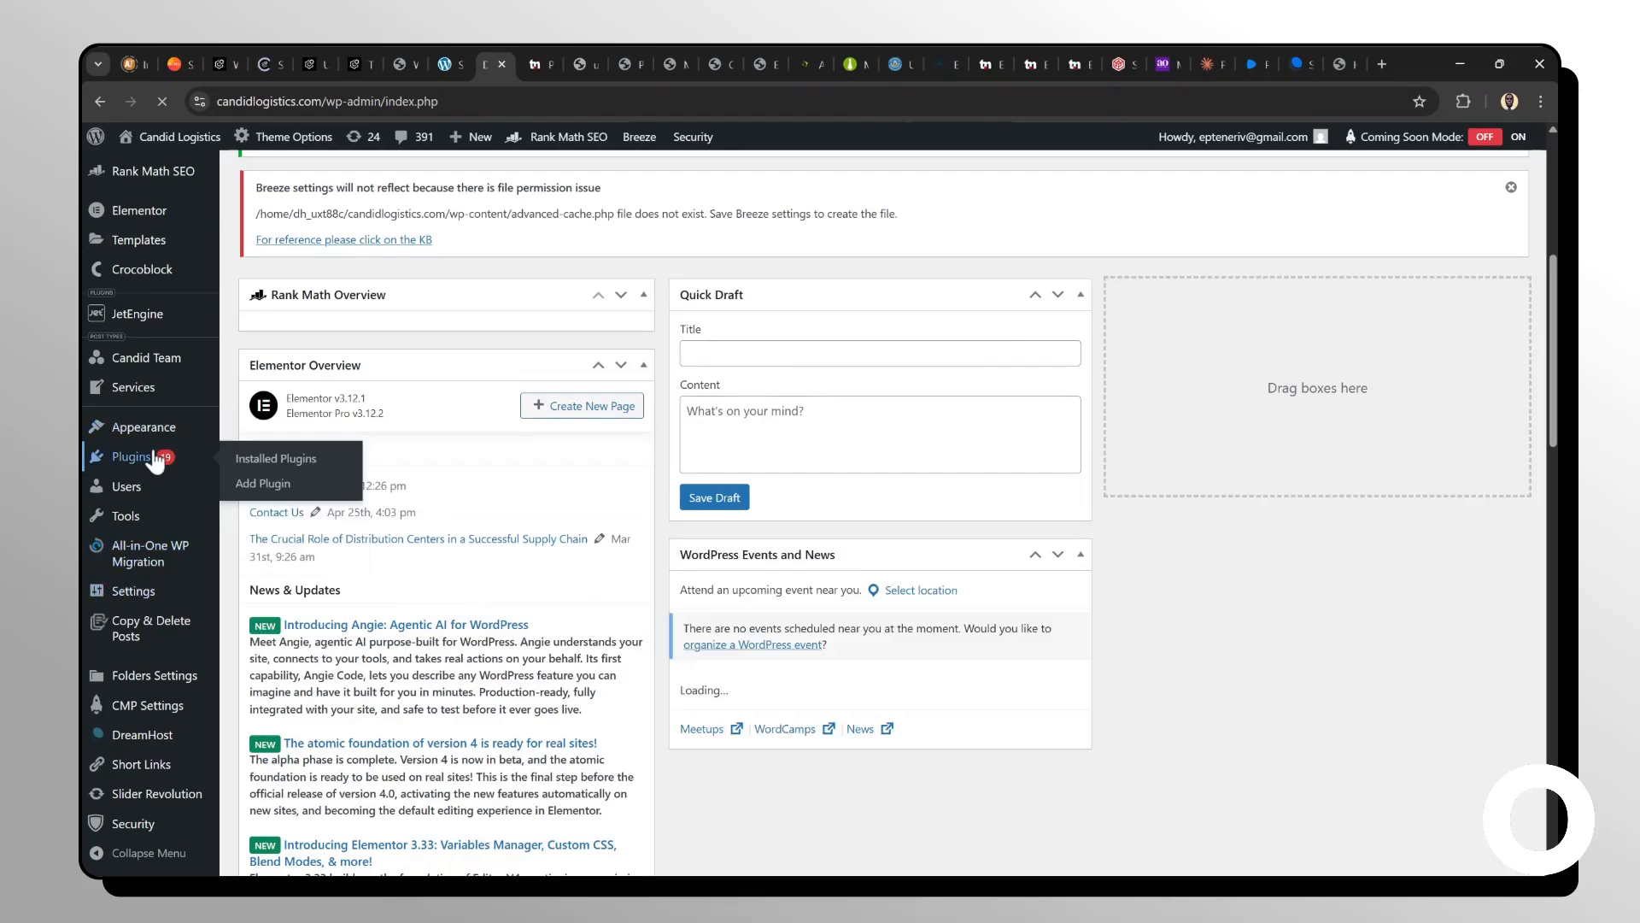
pyautogui.middleClick(270, 485)
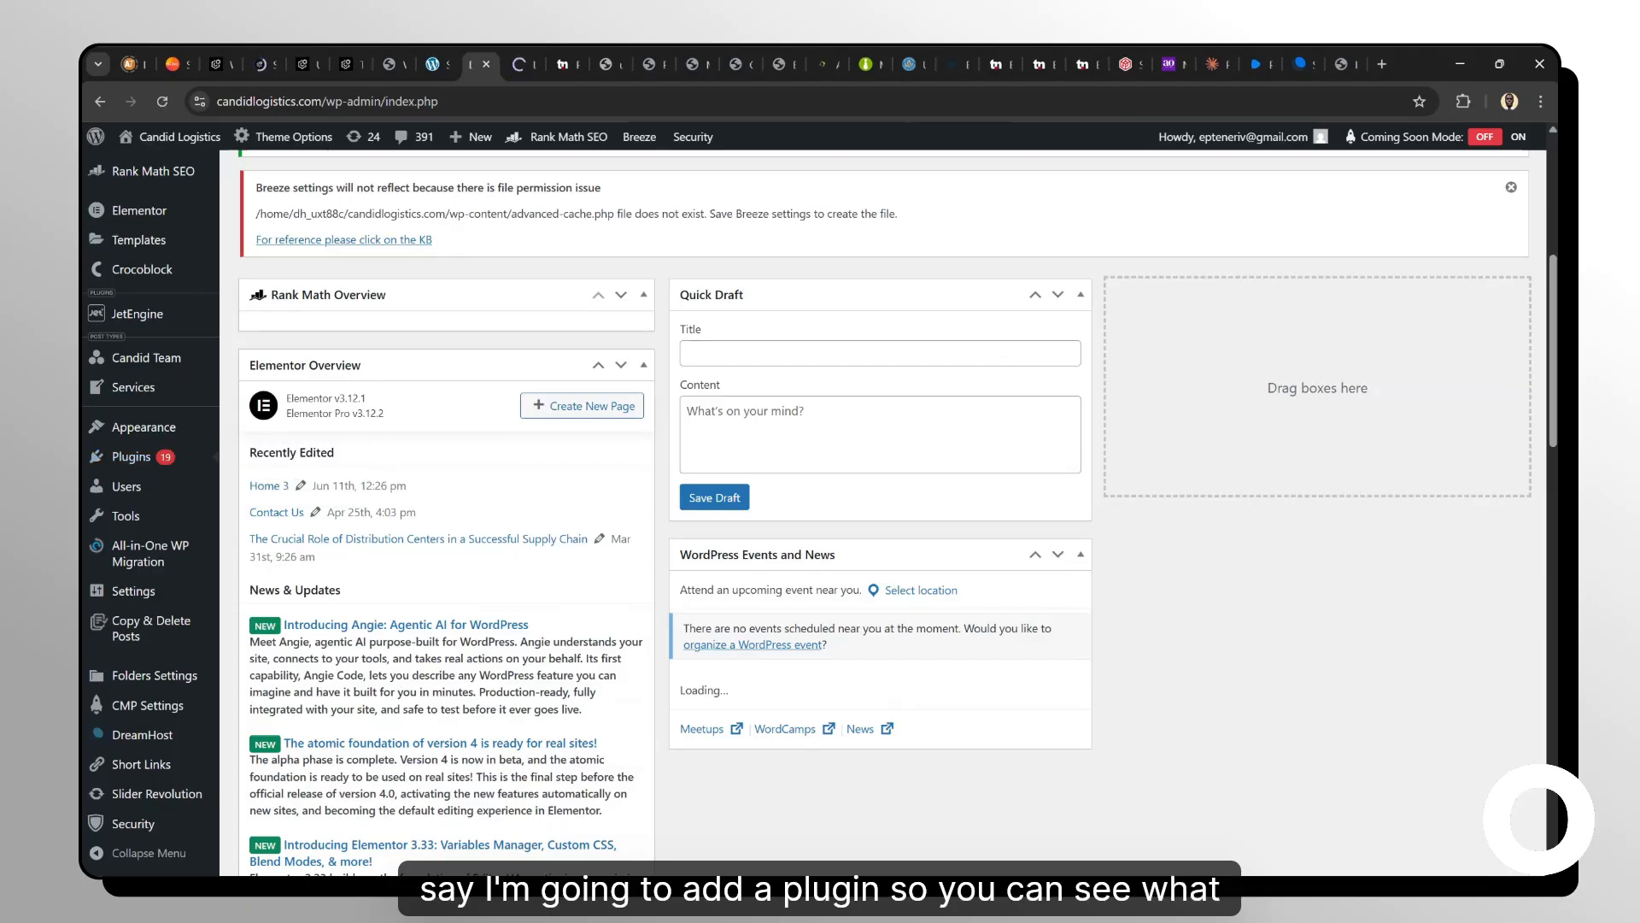
pyautogui.click(518, 65)
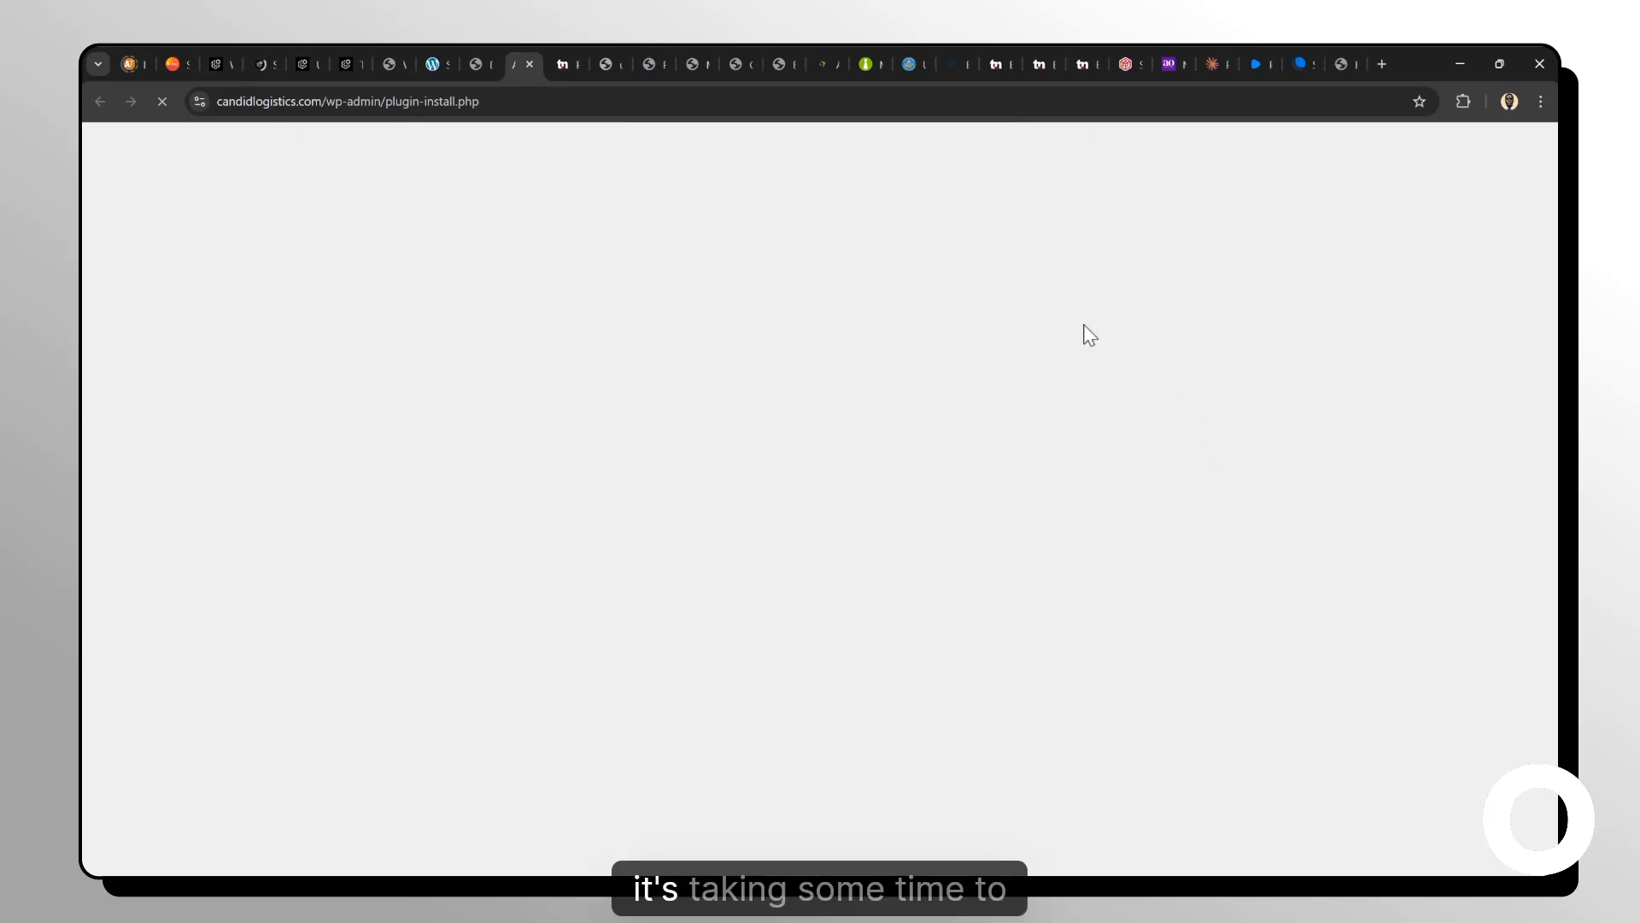
pyautogui.click(475, 58)
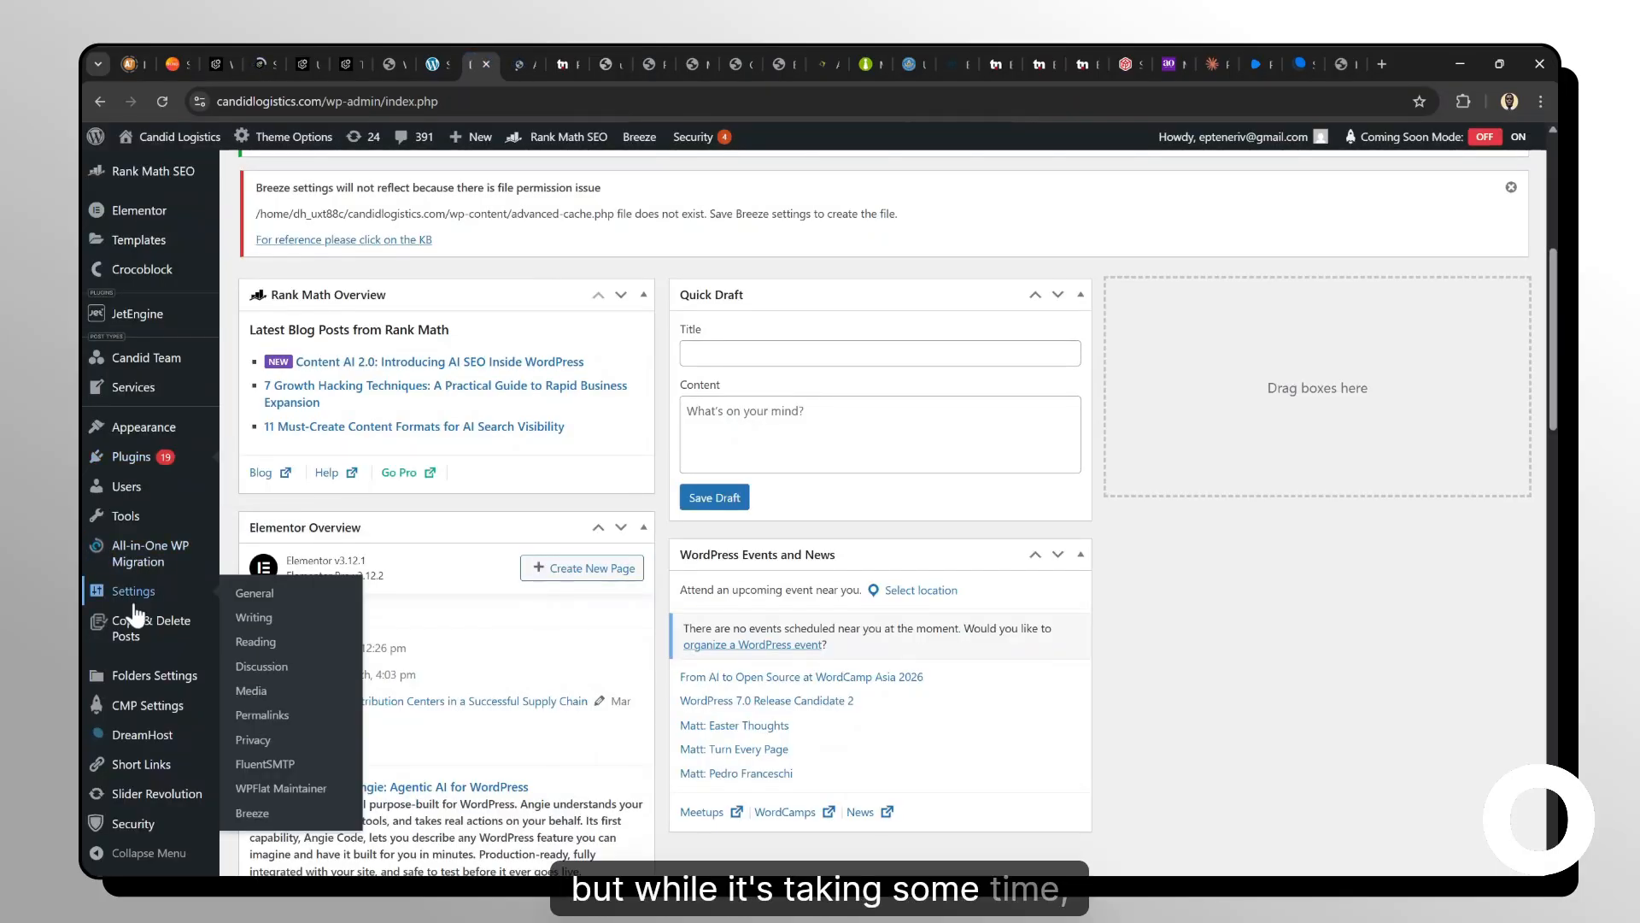
# Open the Candid Logistics installed plugins list.
pyautogui.scroll(-4, 137, 675)
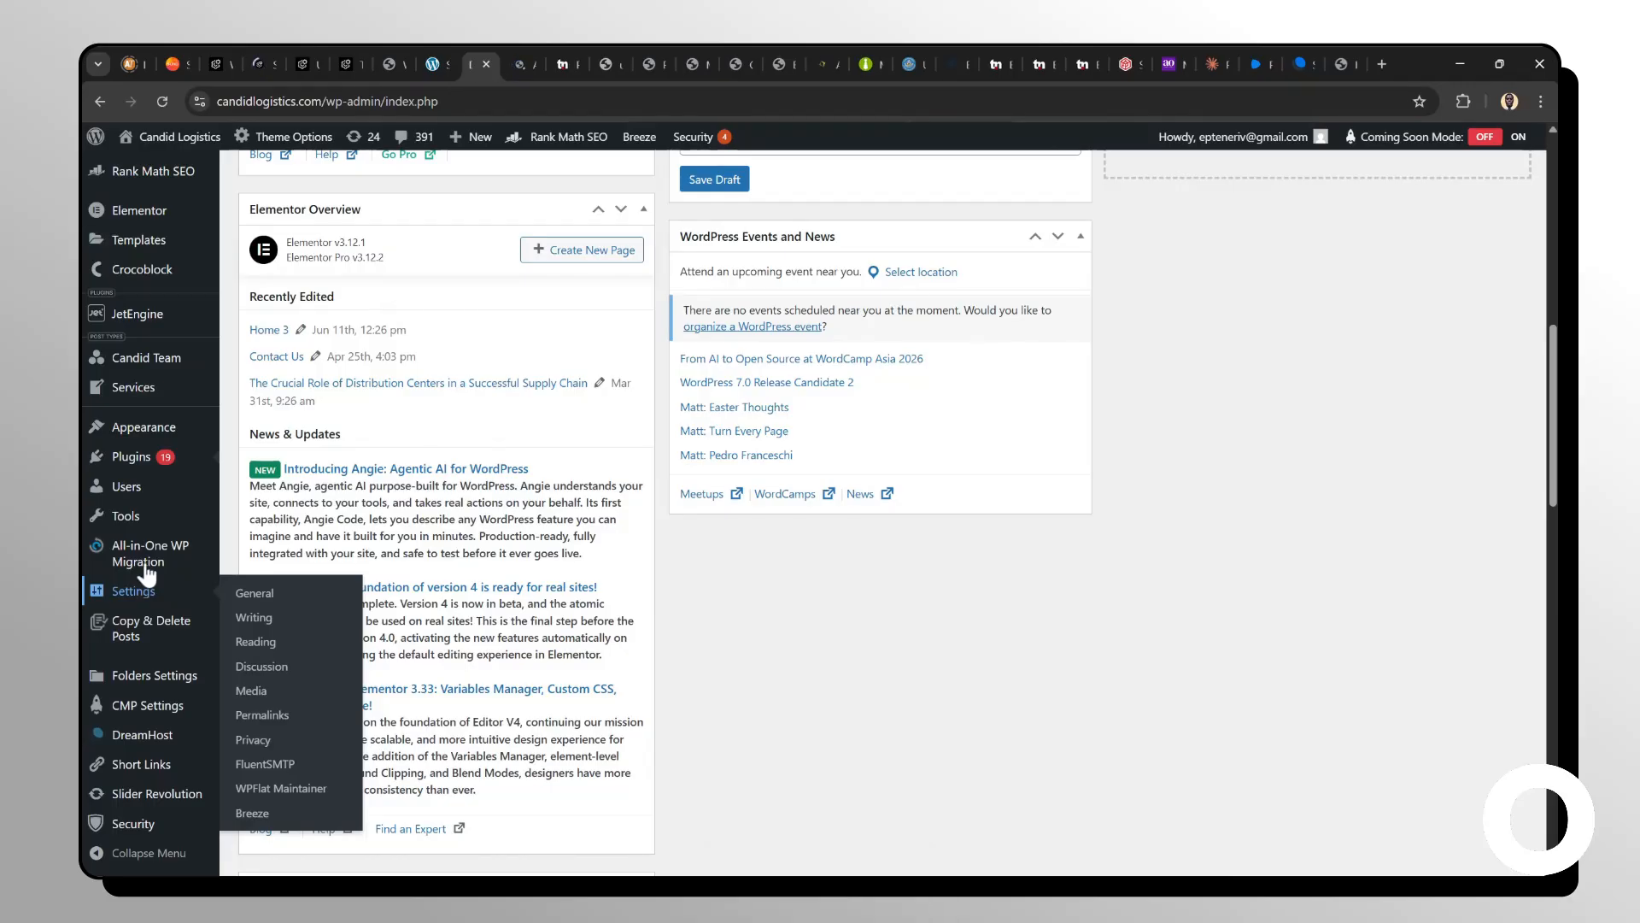
pyautogui.moveTo(149, 471)
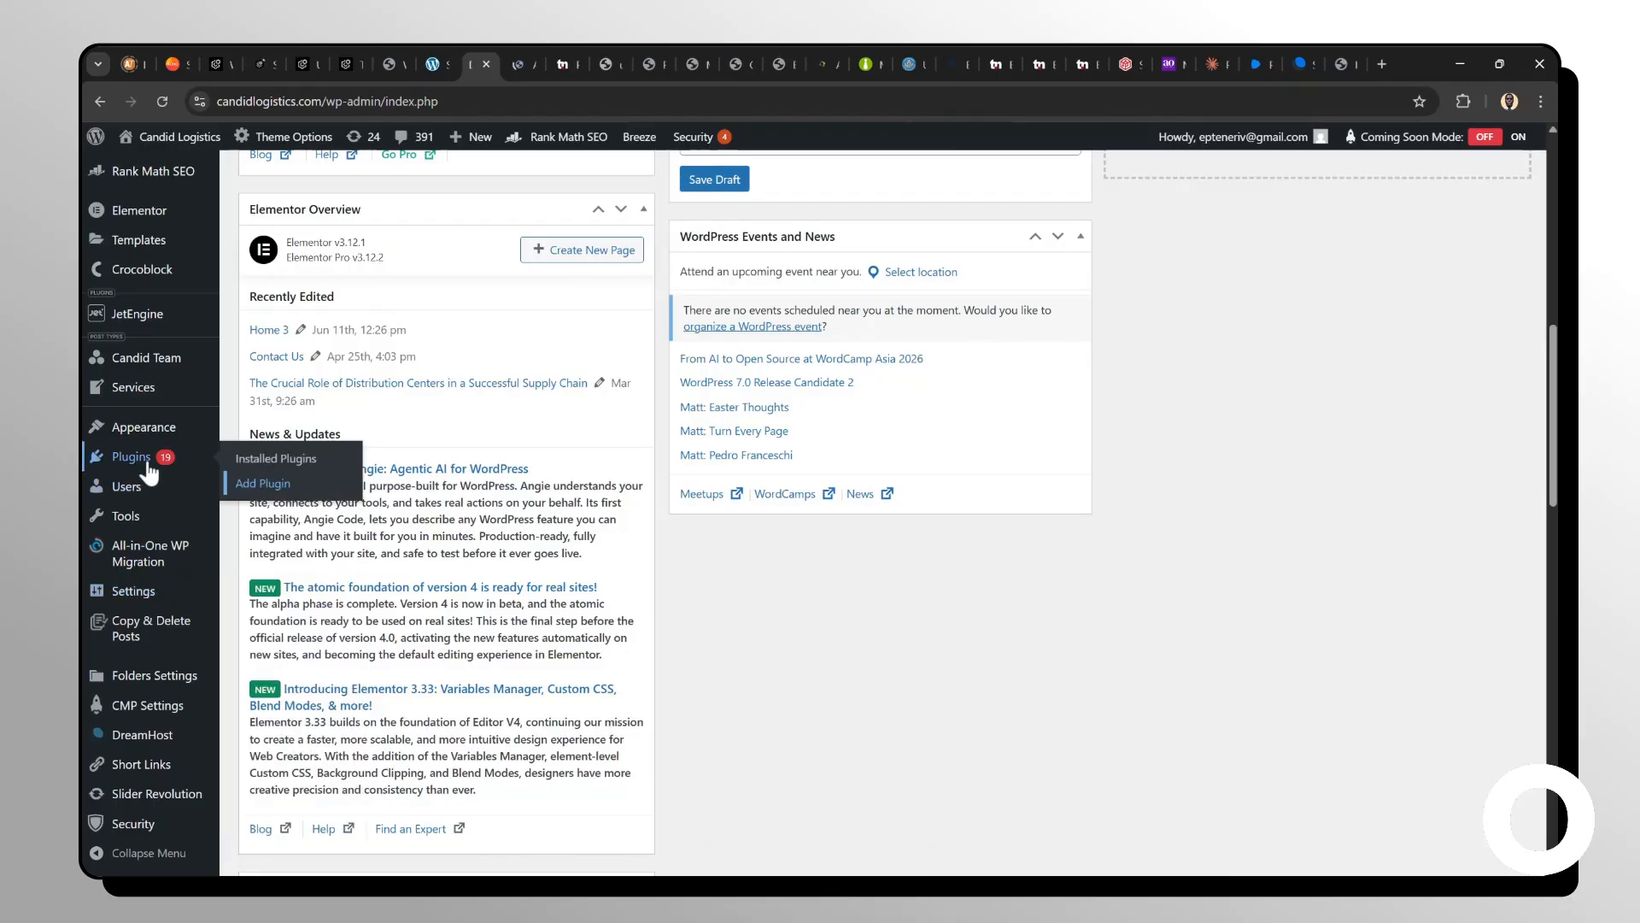
pyautogui.click(261, 468)
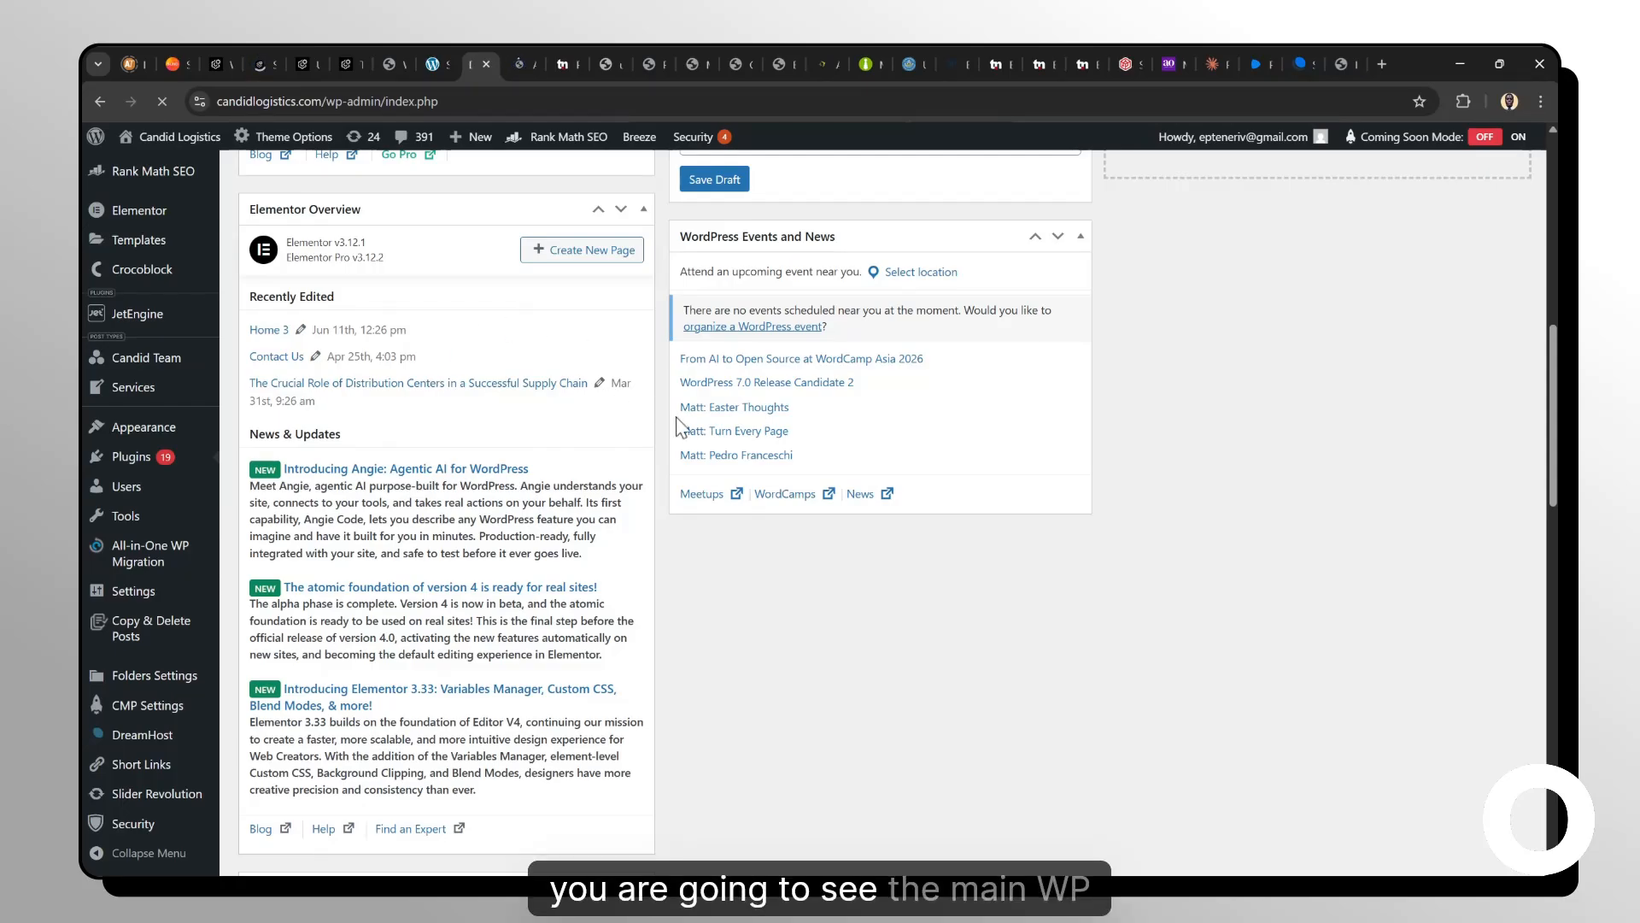
pyautogui.scroll(-3, 674, 421)
pyautogui.scroll(-4, 682, 427)
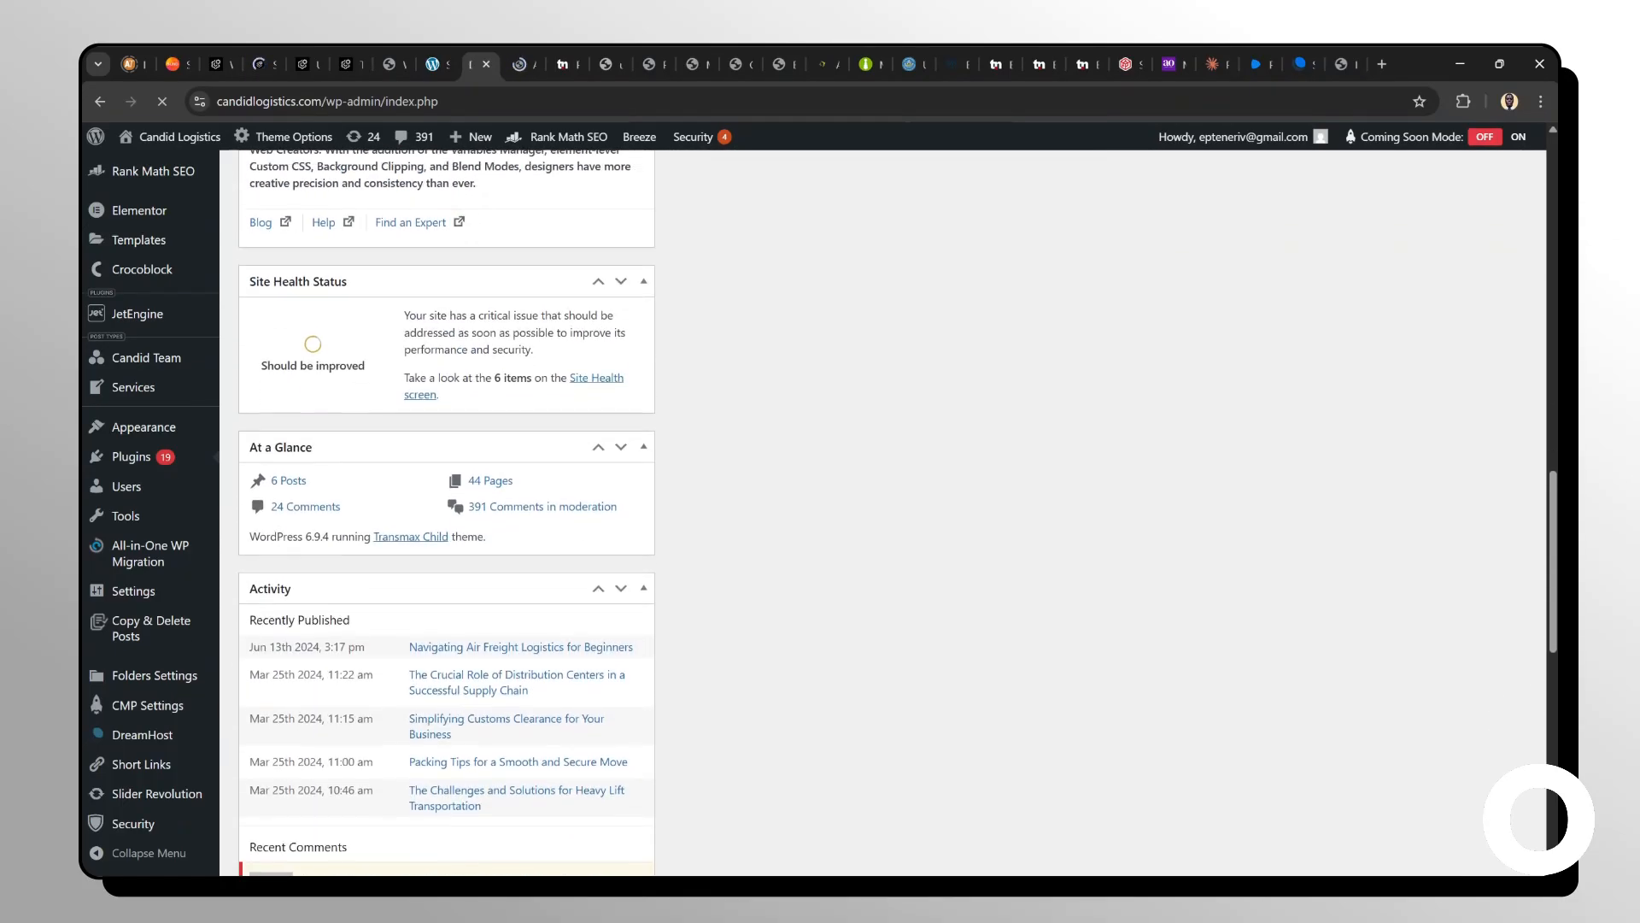
pyautogui.scroll(10, 682, 427)
pyautogui.scroll(1, 682, 428)
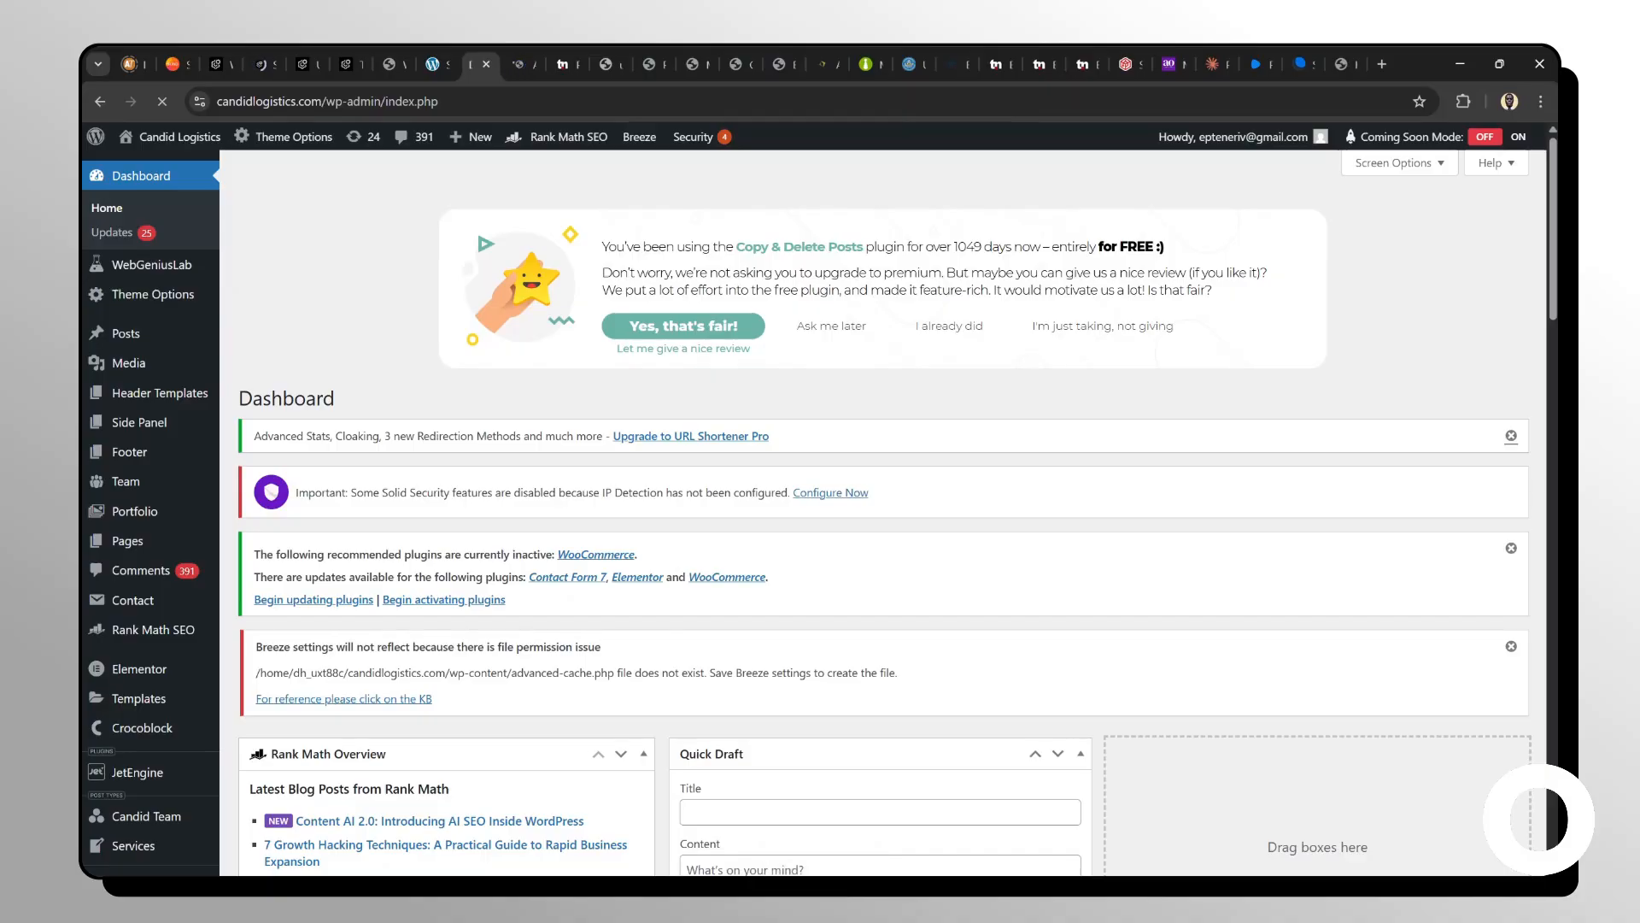
pyautogui.click(518, 65)
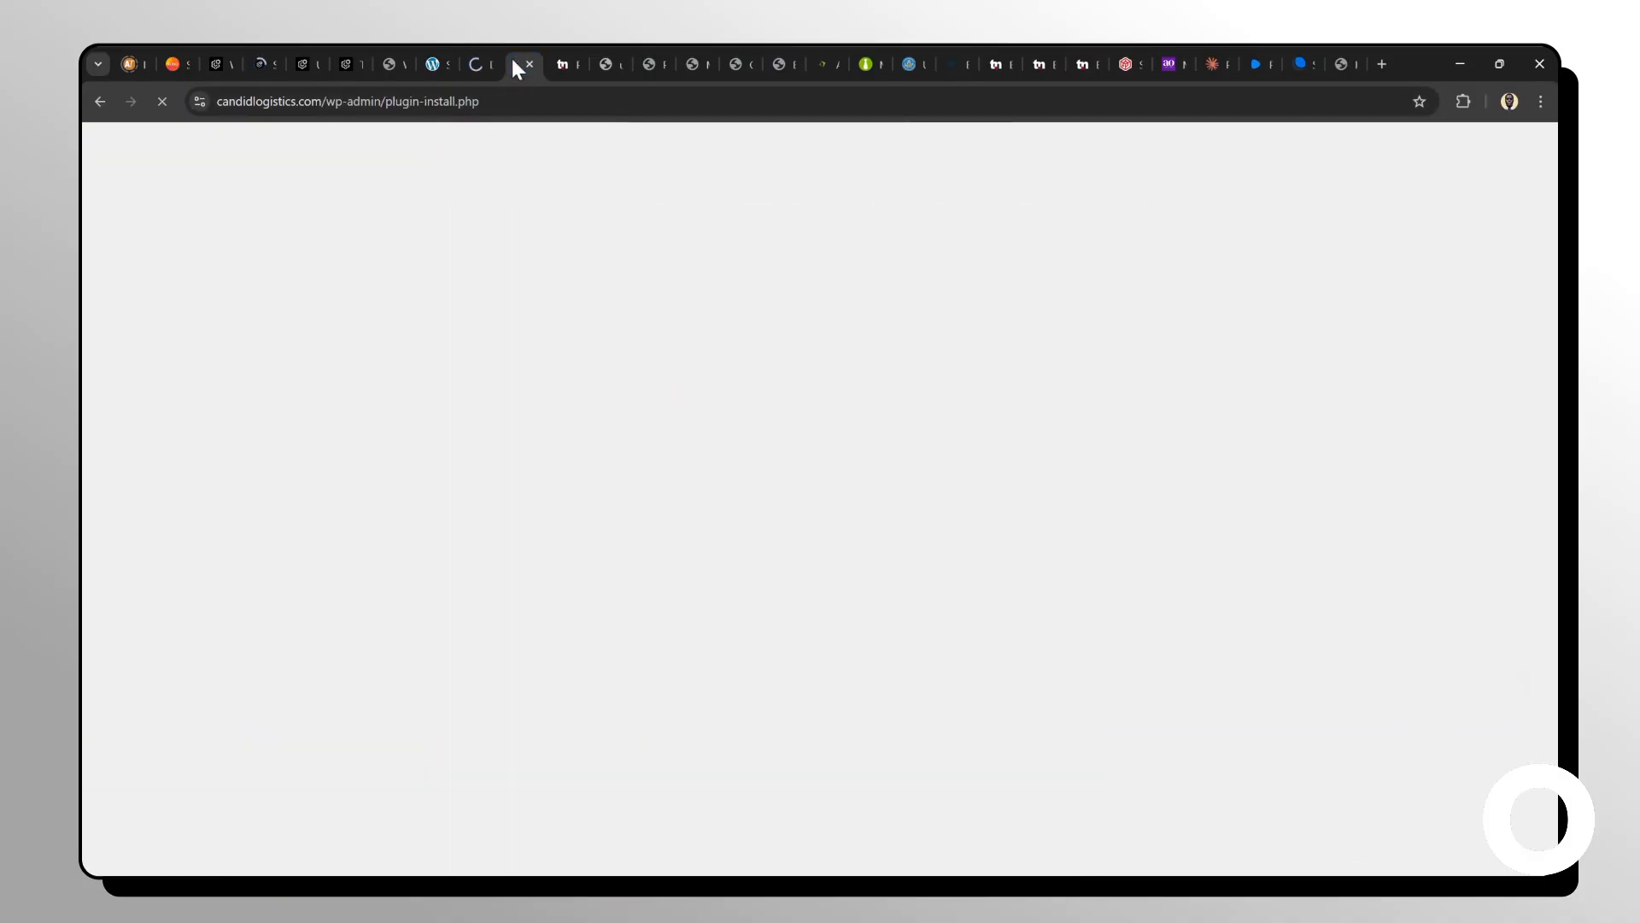
pyautogui.click(485, 64)
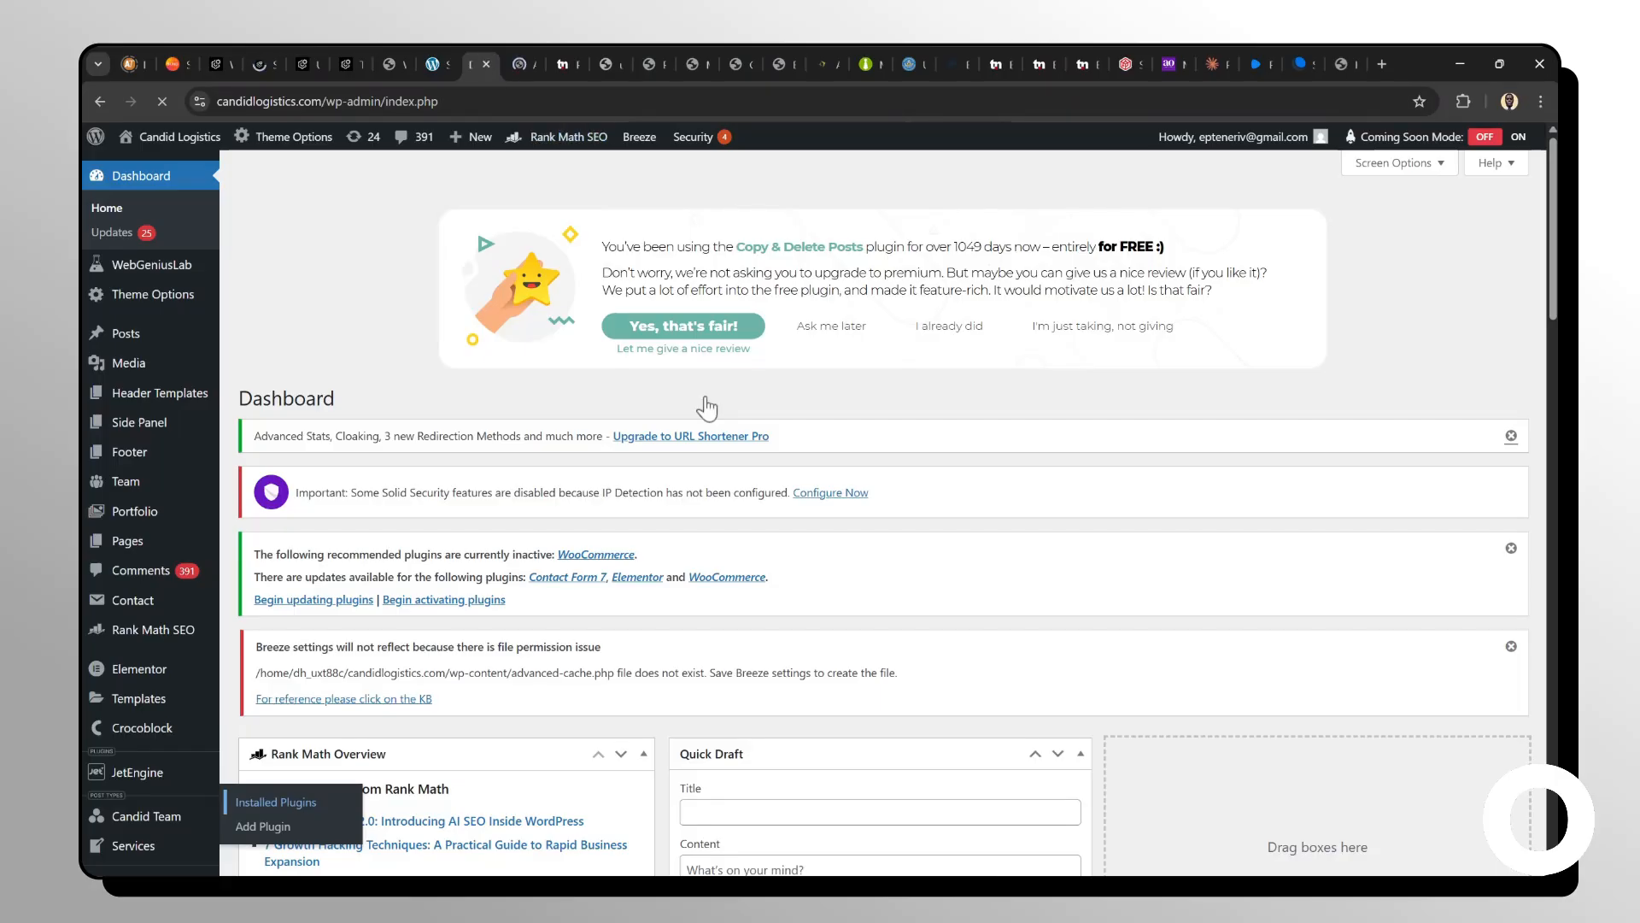
# Scroll down the installed plugins to WPFlat Maintainer and open its settings.
pyautogui.scroll(-6, 707, 409)
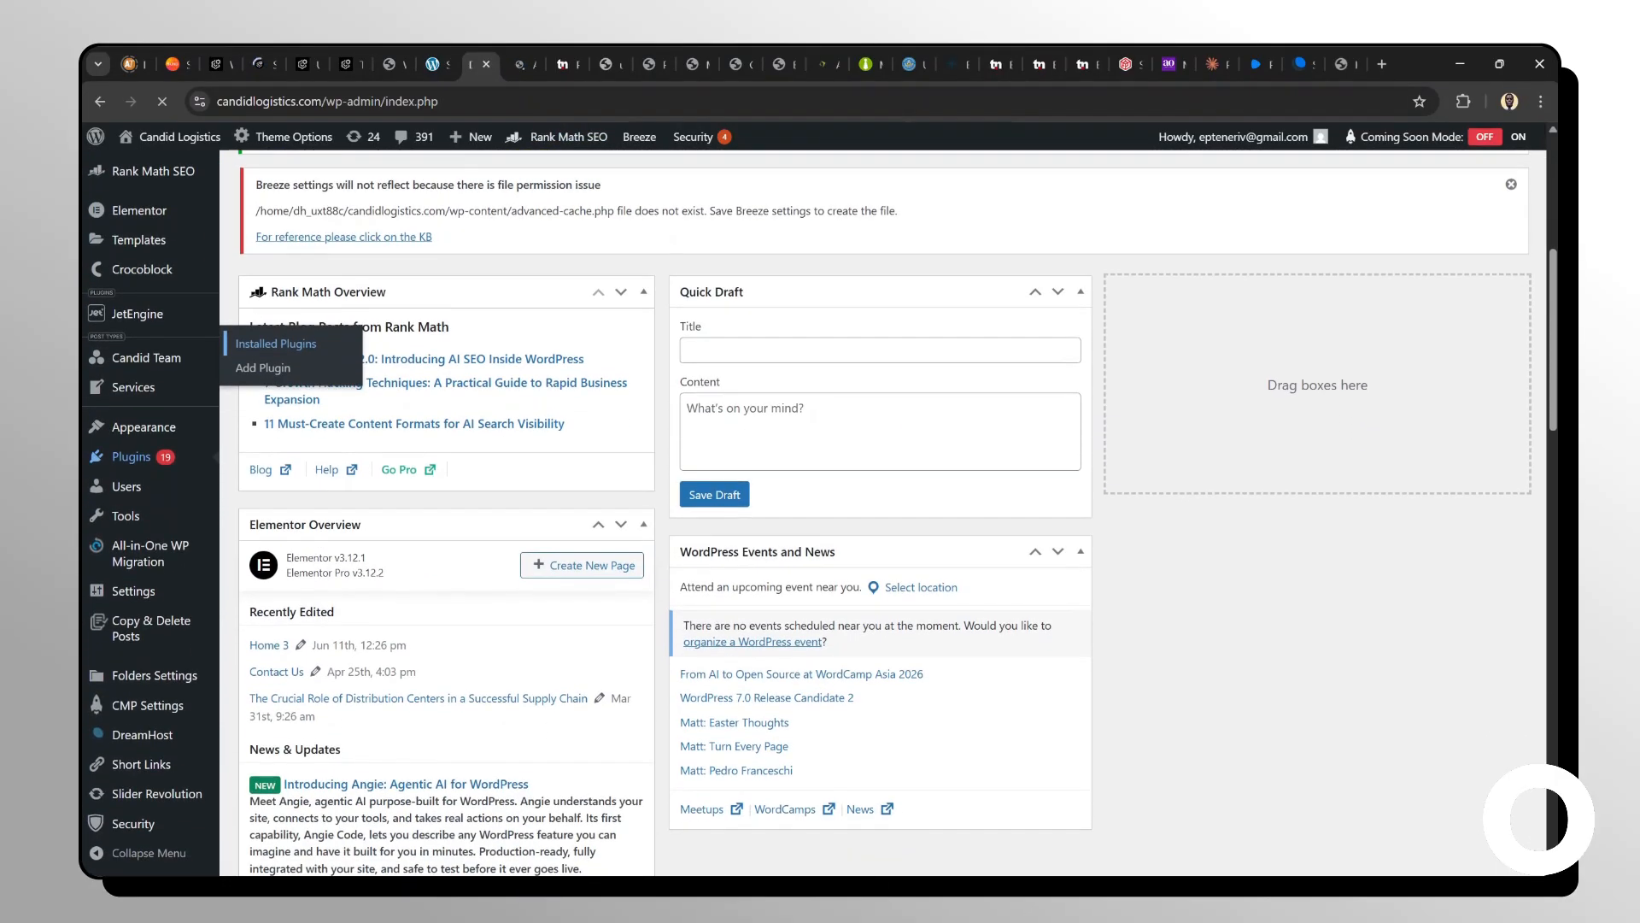
pyautogui.scroll(-1, 788, 834)
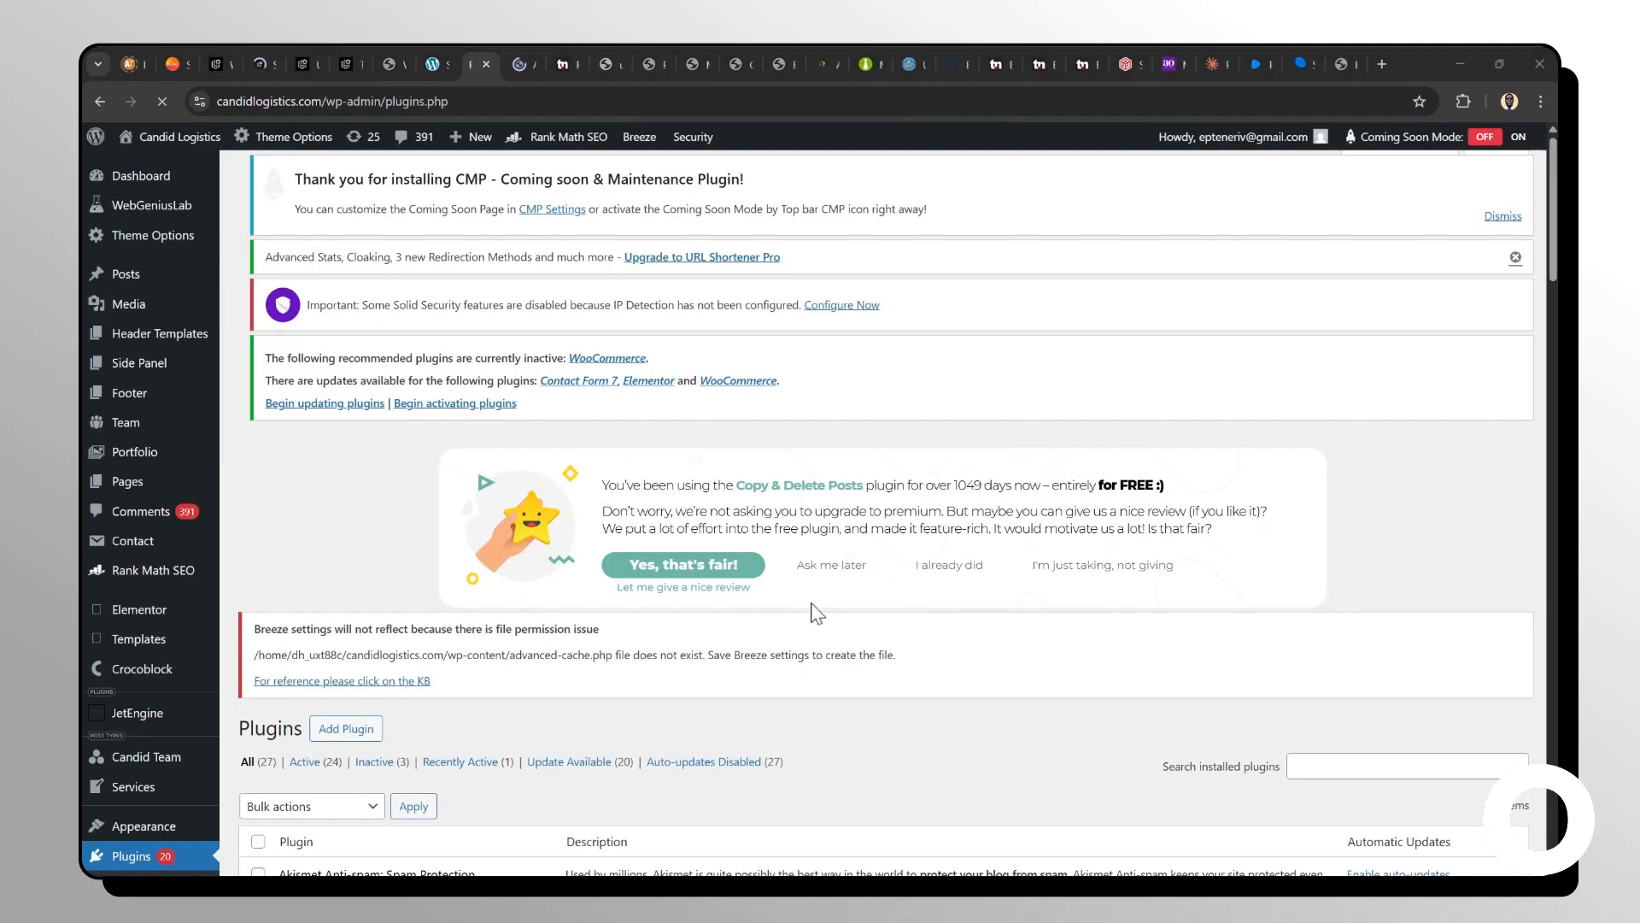
pyautogui.scroll(-3, 812, 602)
pyautogui.scroll(-6, 812, 602)
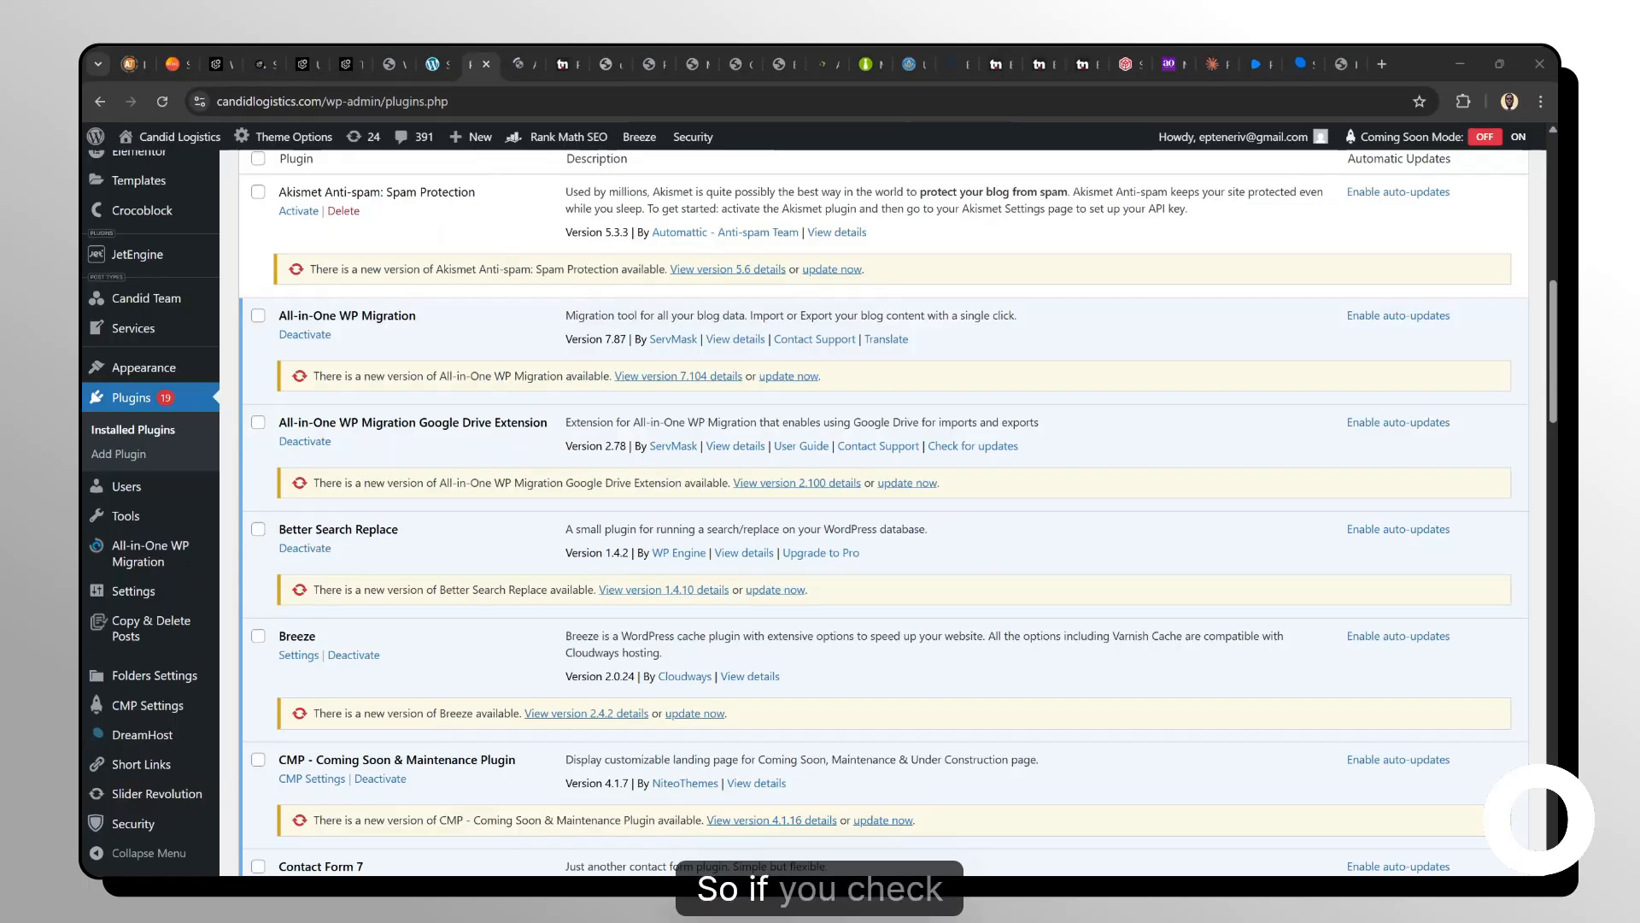
pyautogui.scroll(-15, 812, 603)
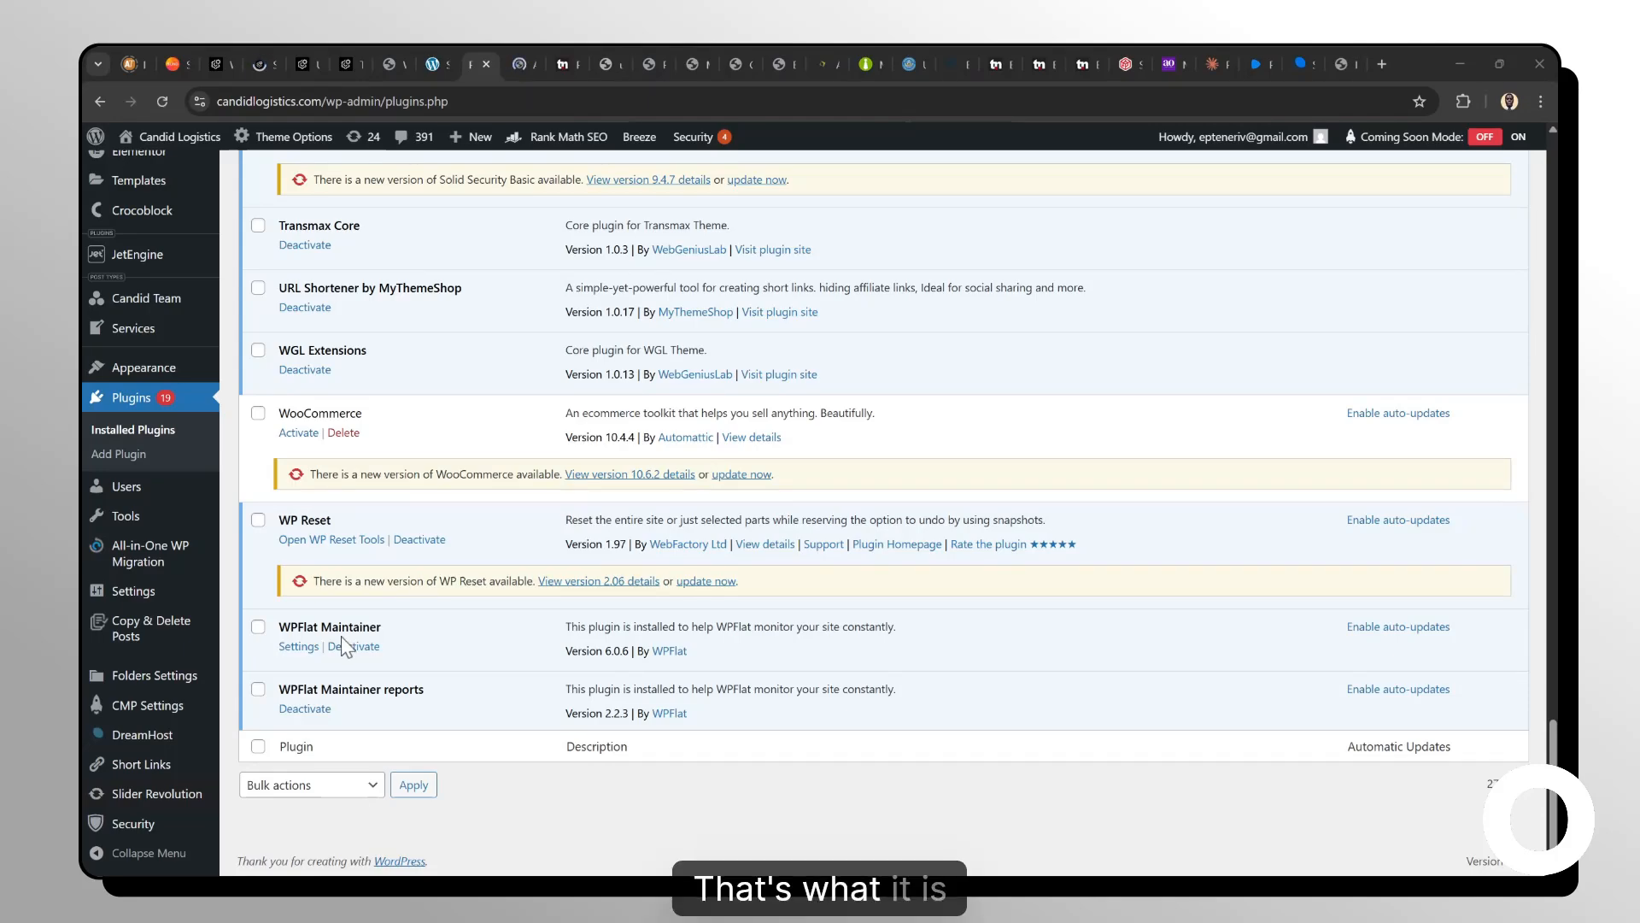
pyautogui.click(308, 656)
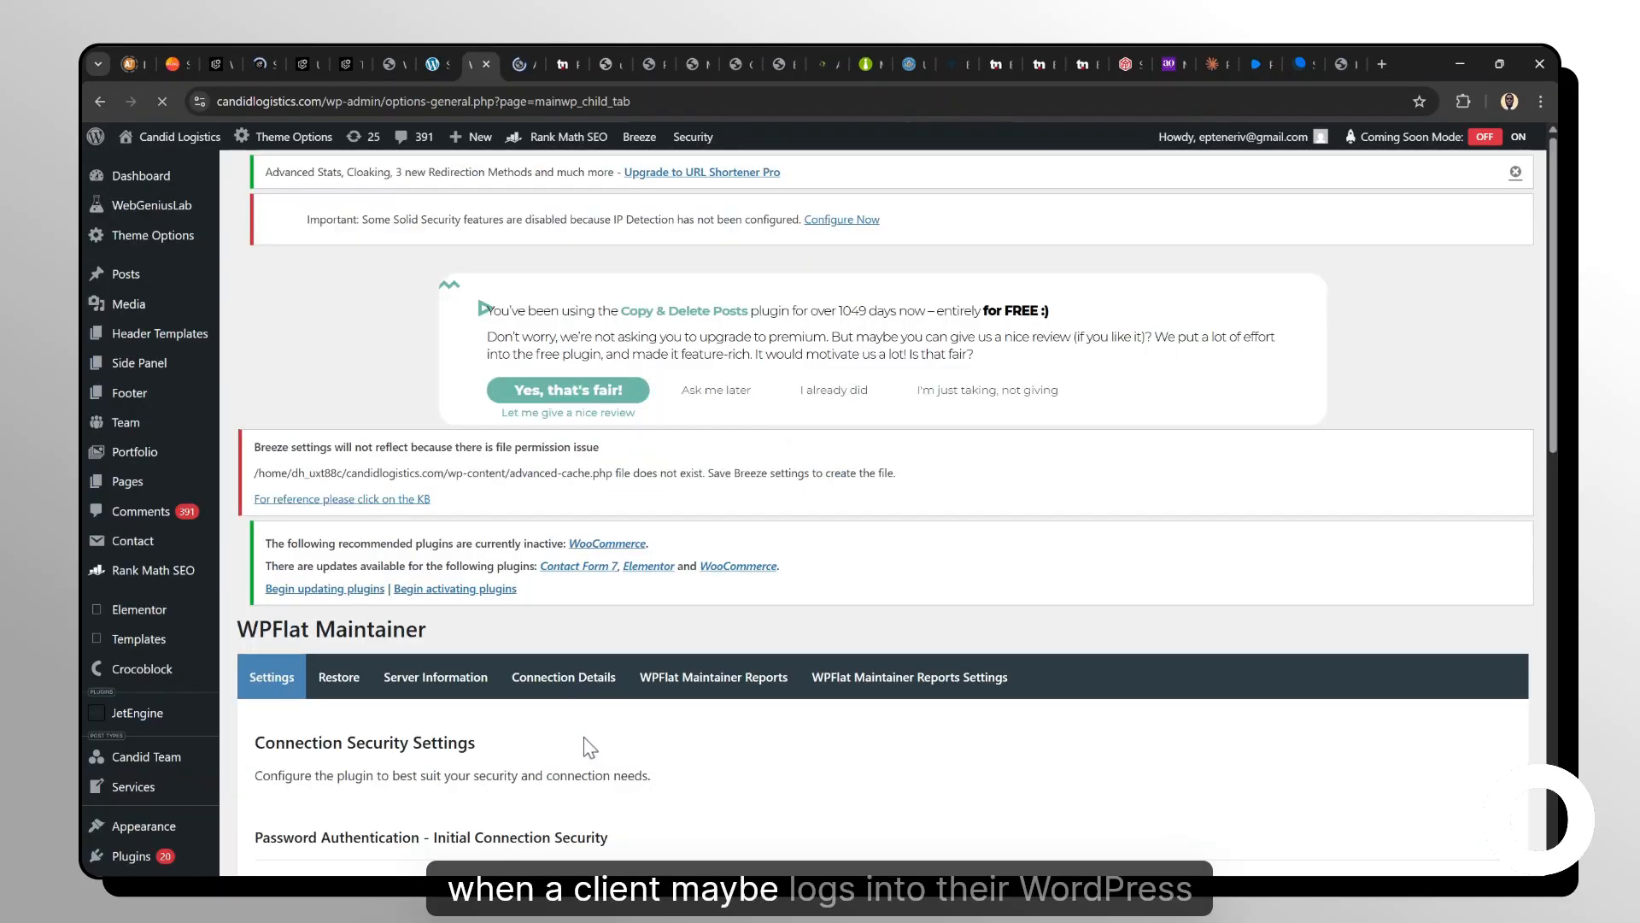
# Scroll through the WPFlat Maintainer connection security settings to review them.
pyautogui.scroll(-7, 582, 736)
pyautogui.scroll(-1, 647, 492)
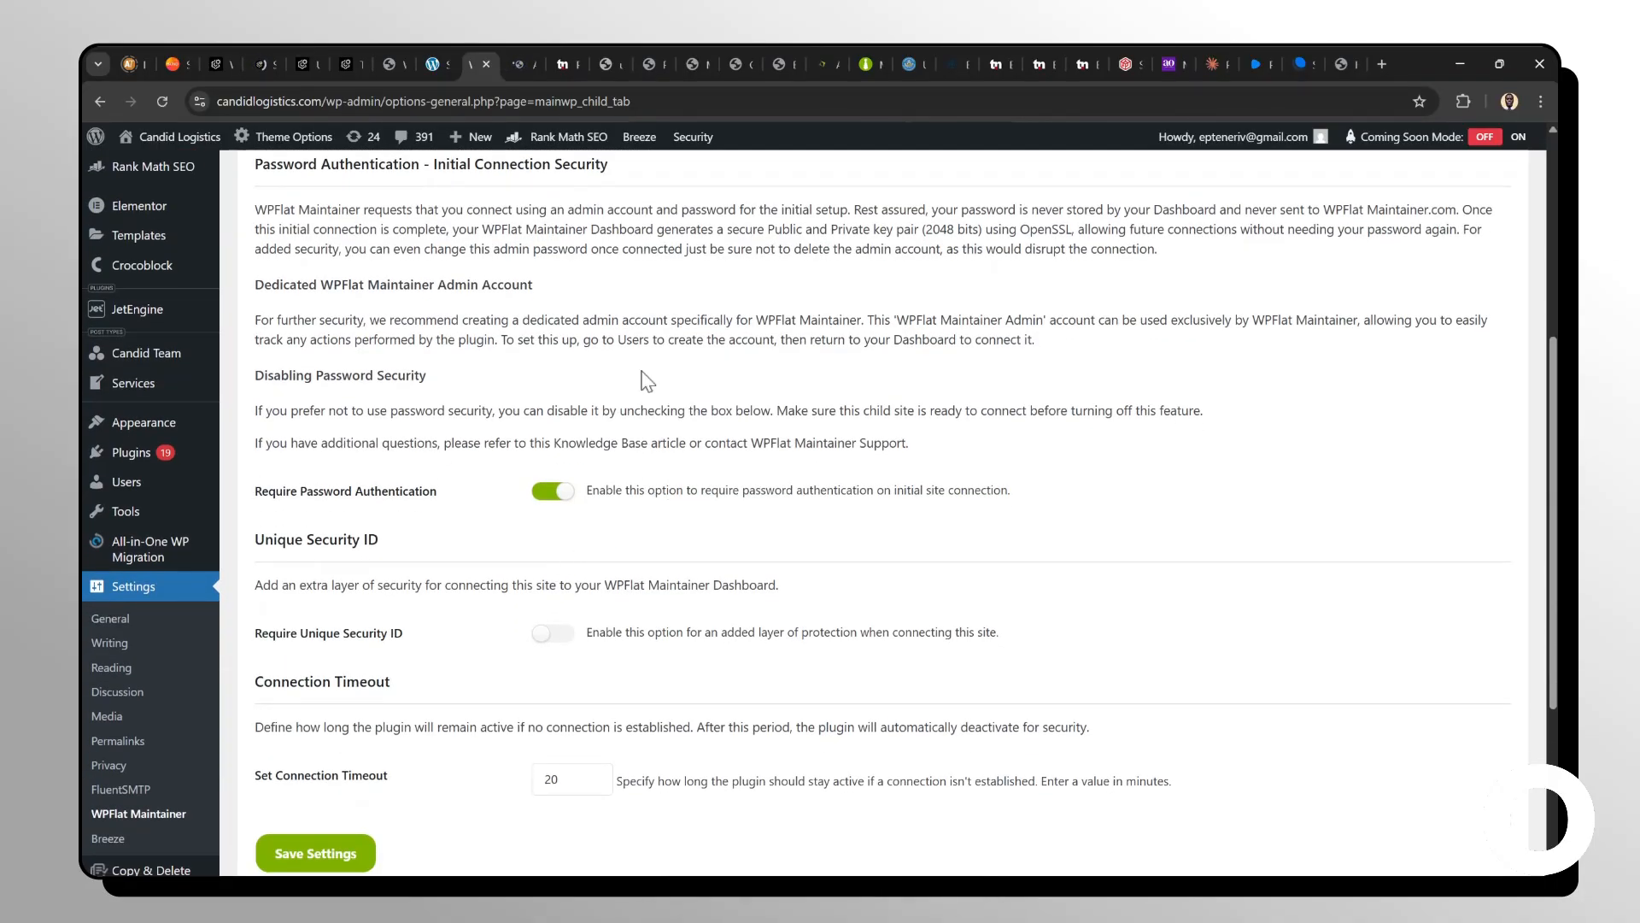
pyautogui.scroll(8, 648, 380)
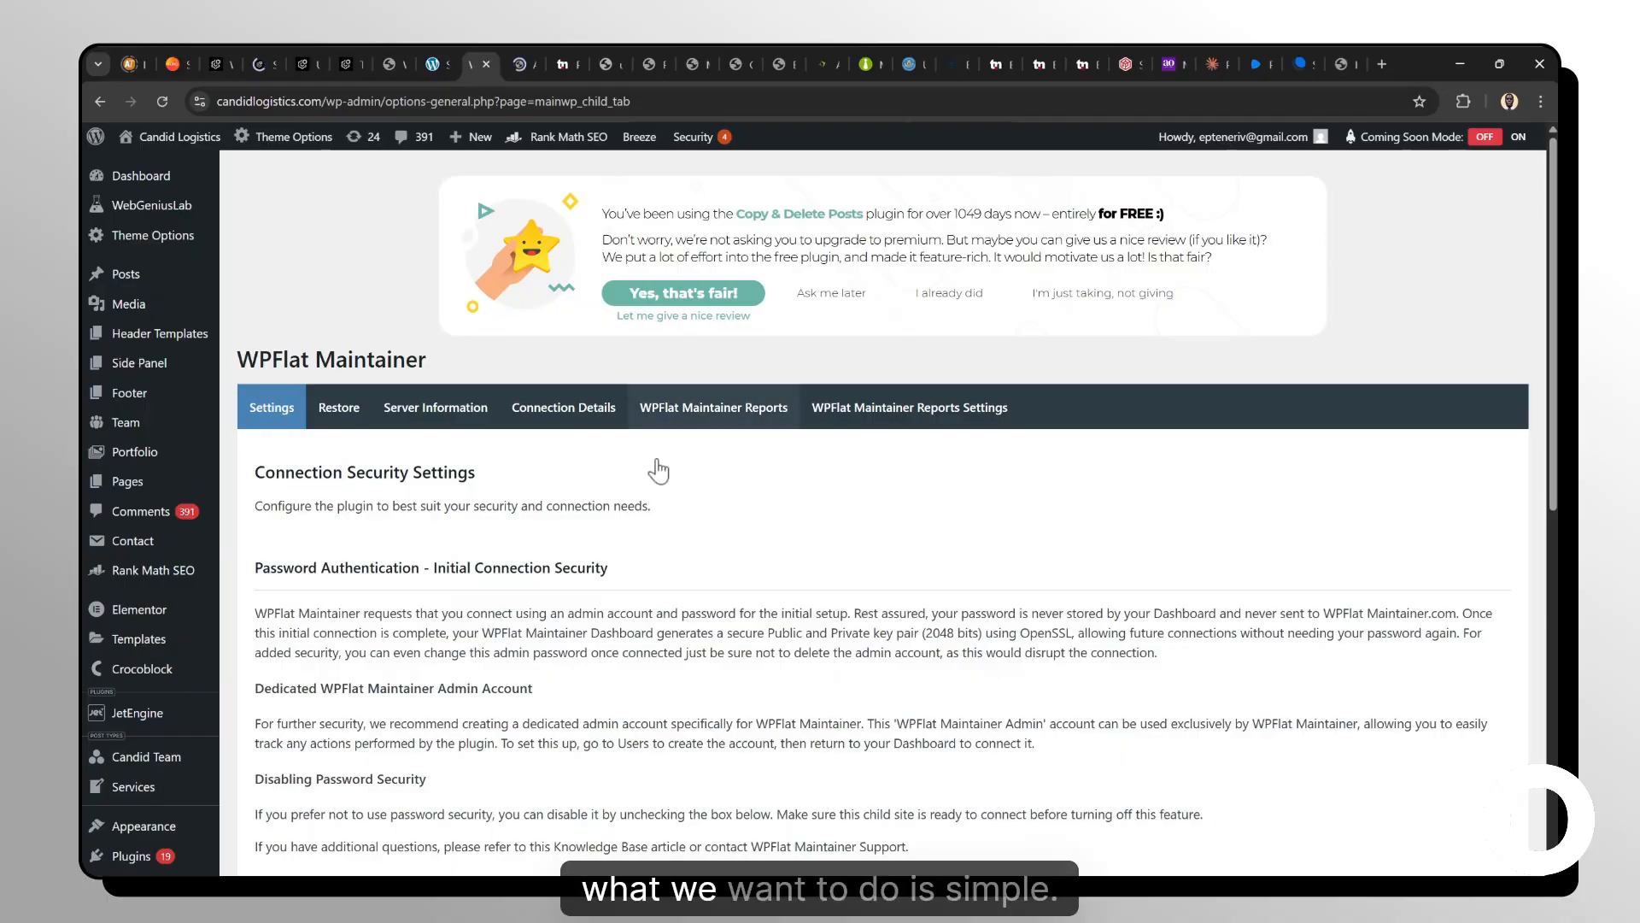
pyautogui.scroll(-2, 660, 470)
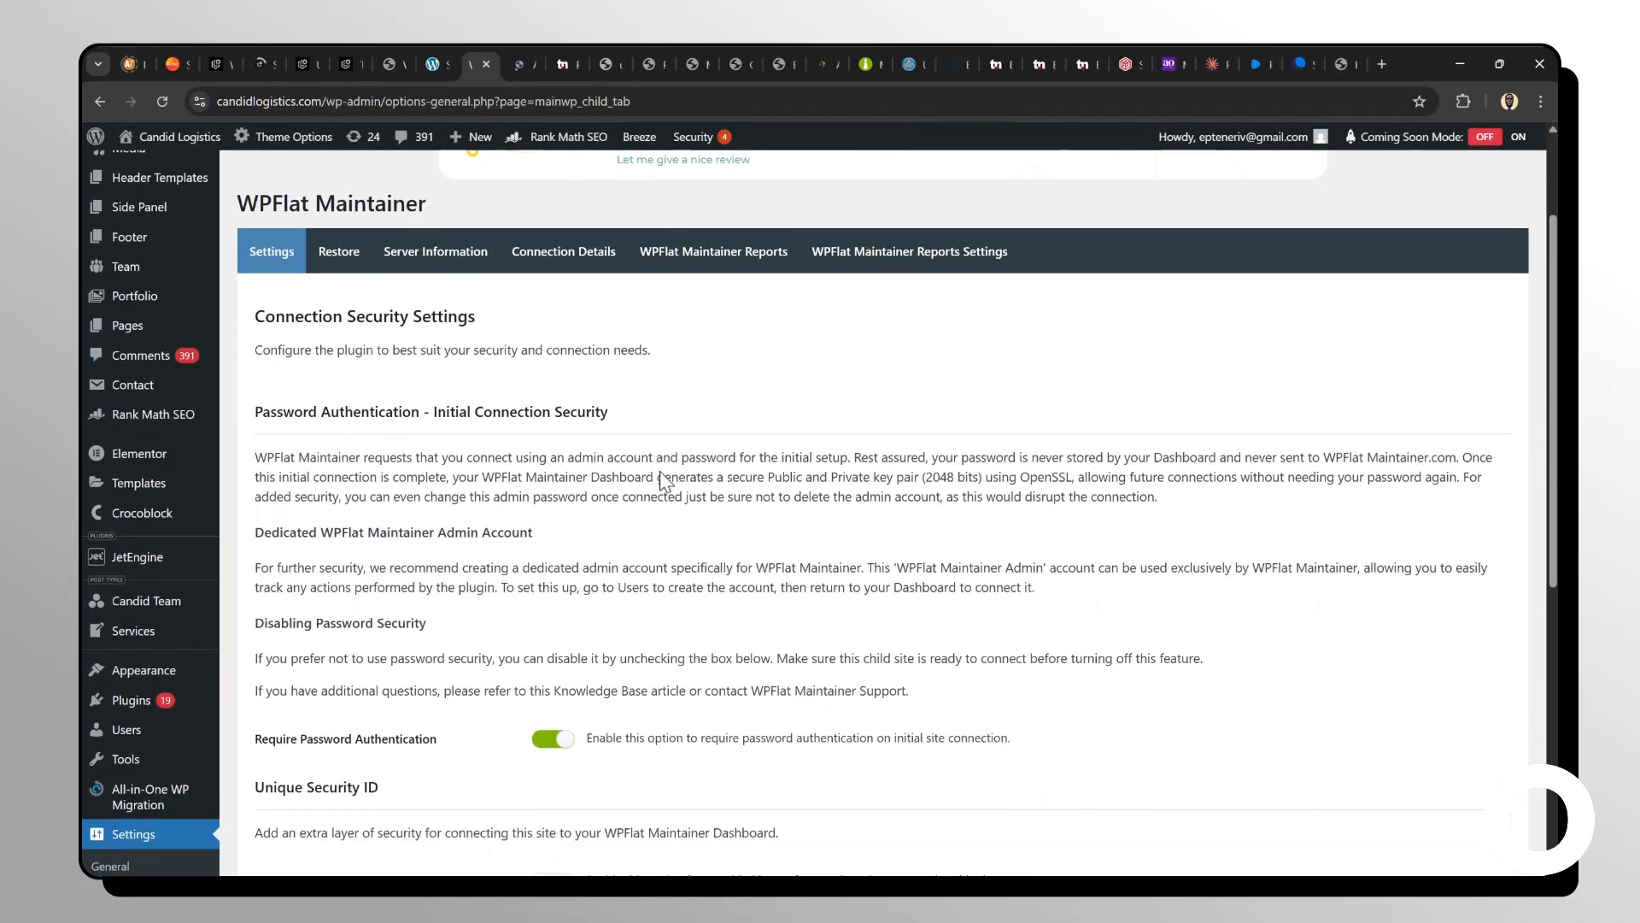
pyautogui.scroll(-1, 660, 472)
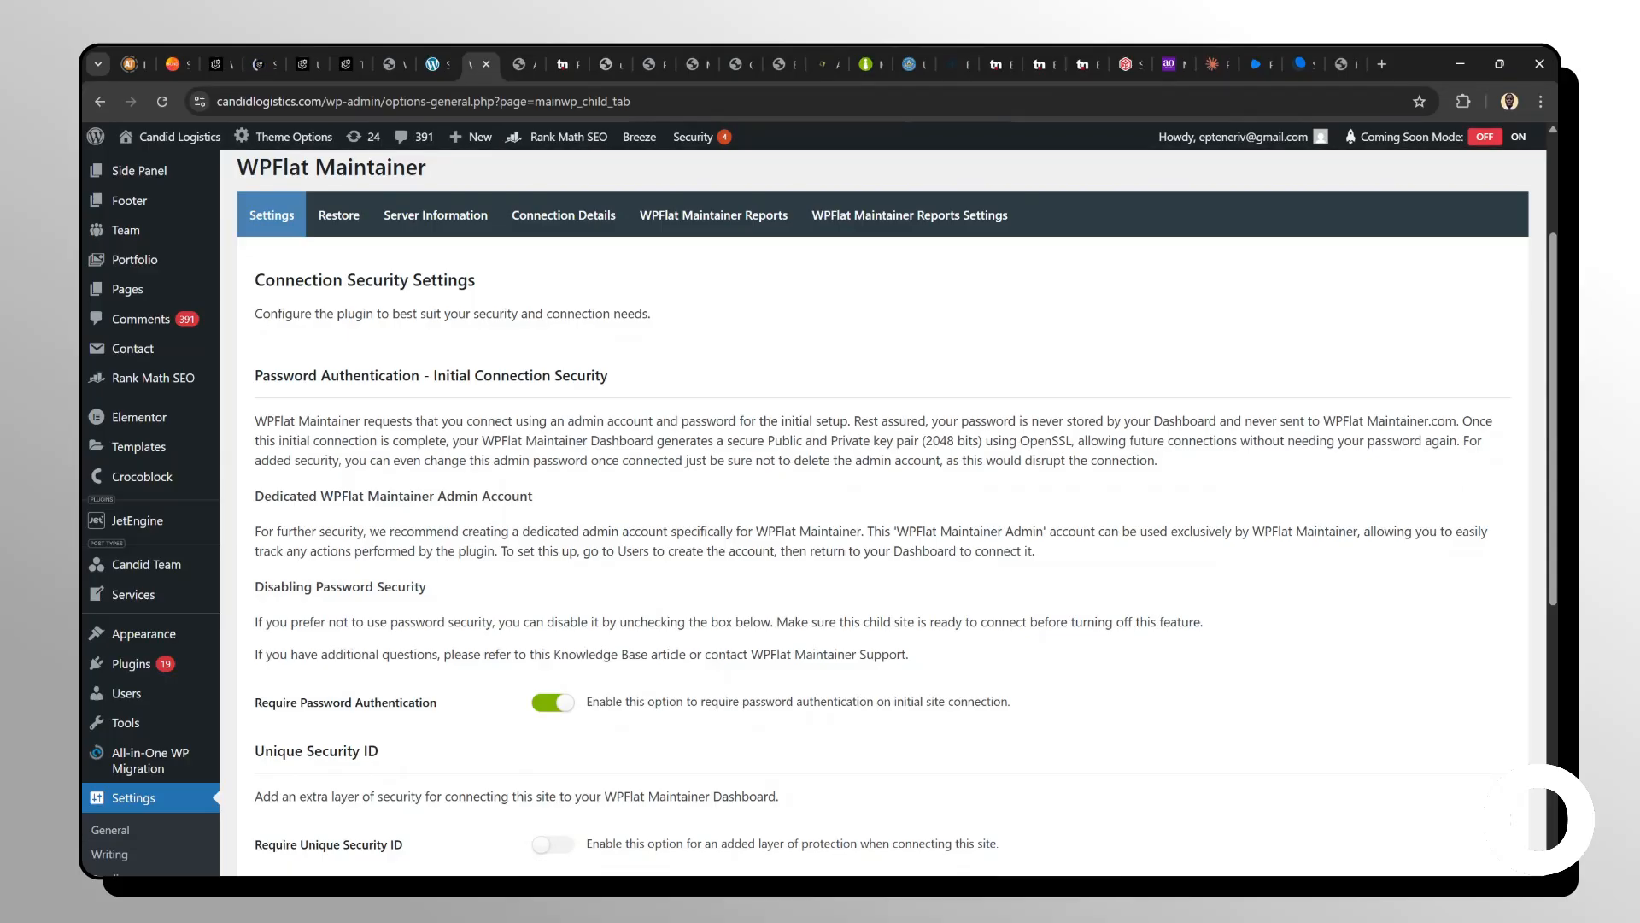
pyautogui.scroll(-2, 880, 513)
pyautogui.scroll(-1, 880, 513)
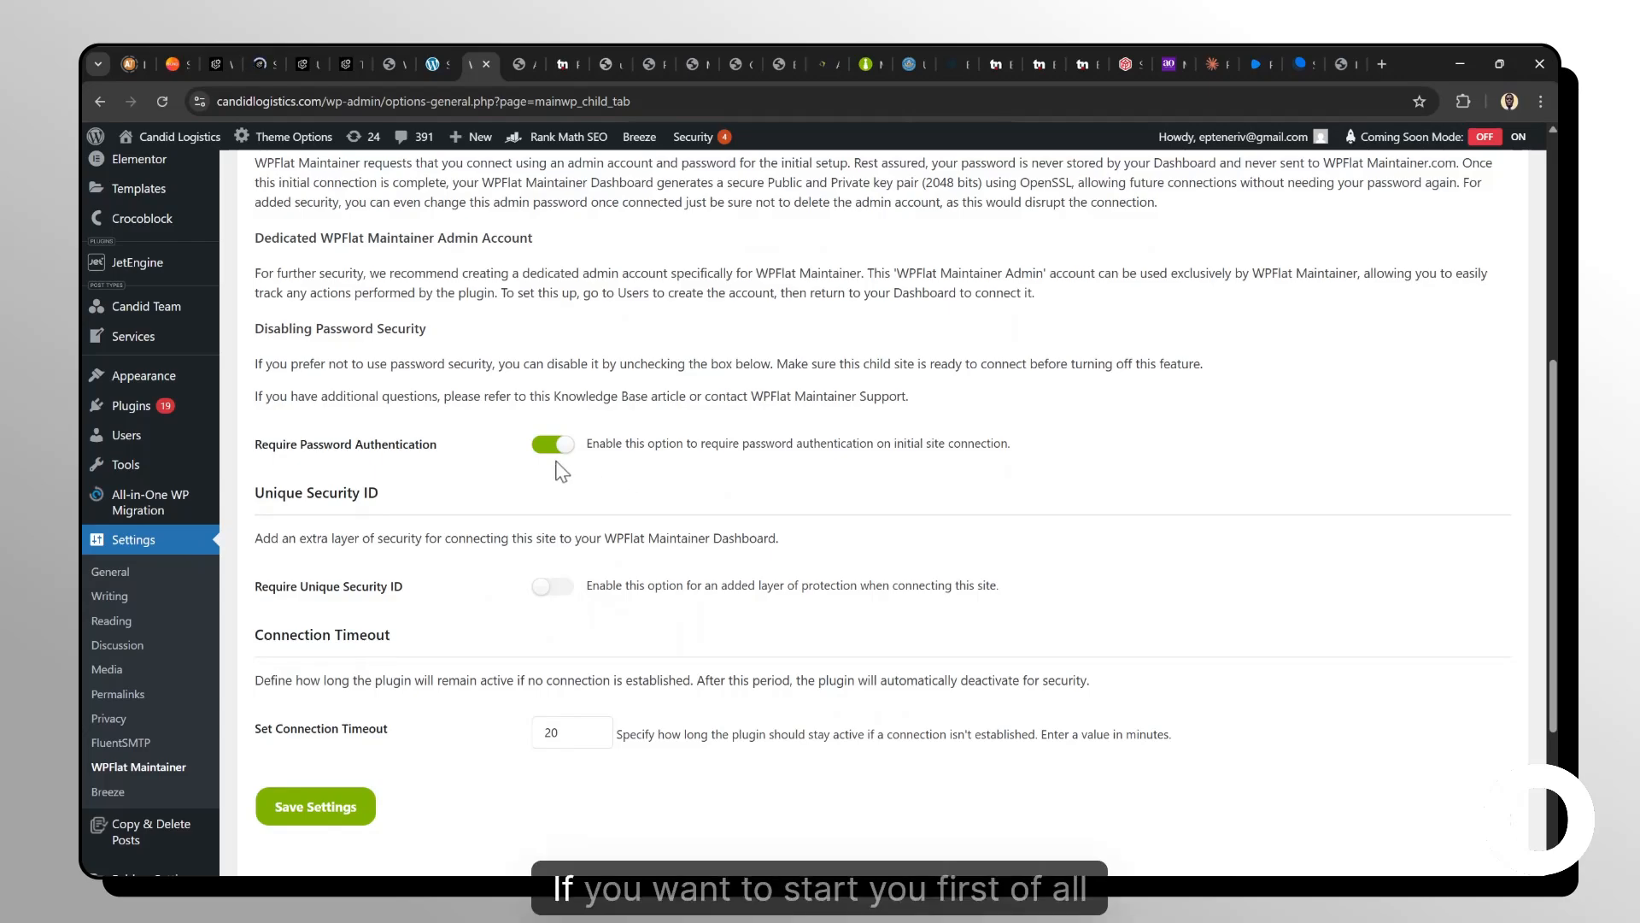
pyautogui.scroll(-3, 880, 512)
pyautogui.scroll(2, 880, 513)
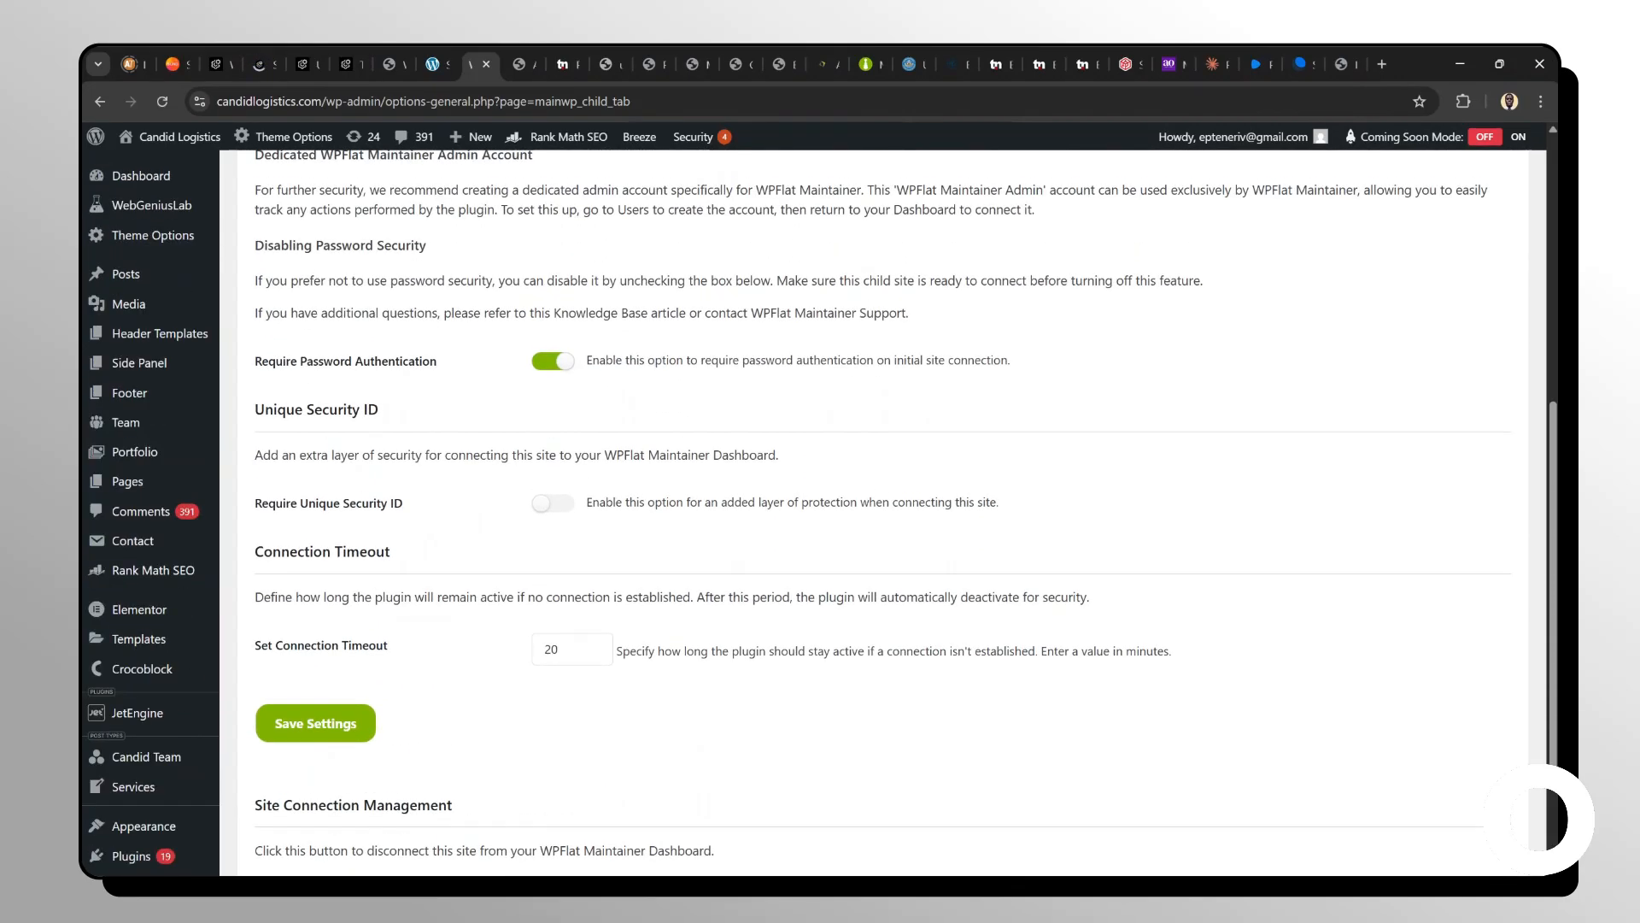
# Clear the child site's connection data and confirm disconnecting it from the WPFlat Maintainer dashboard.
pyautogui.scroll(-3, 880, 513)
pyautogui.scroll(-1, 424, 523)
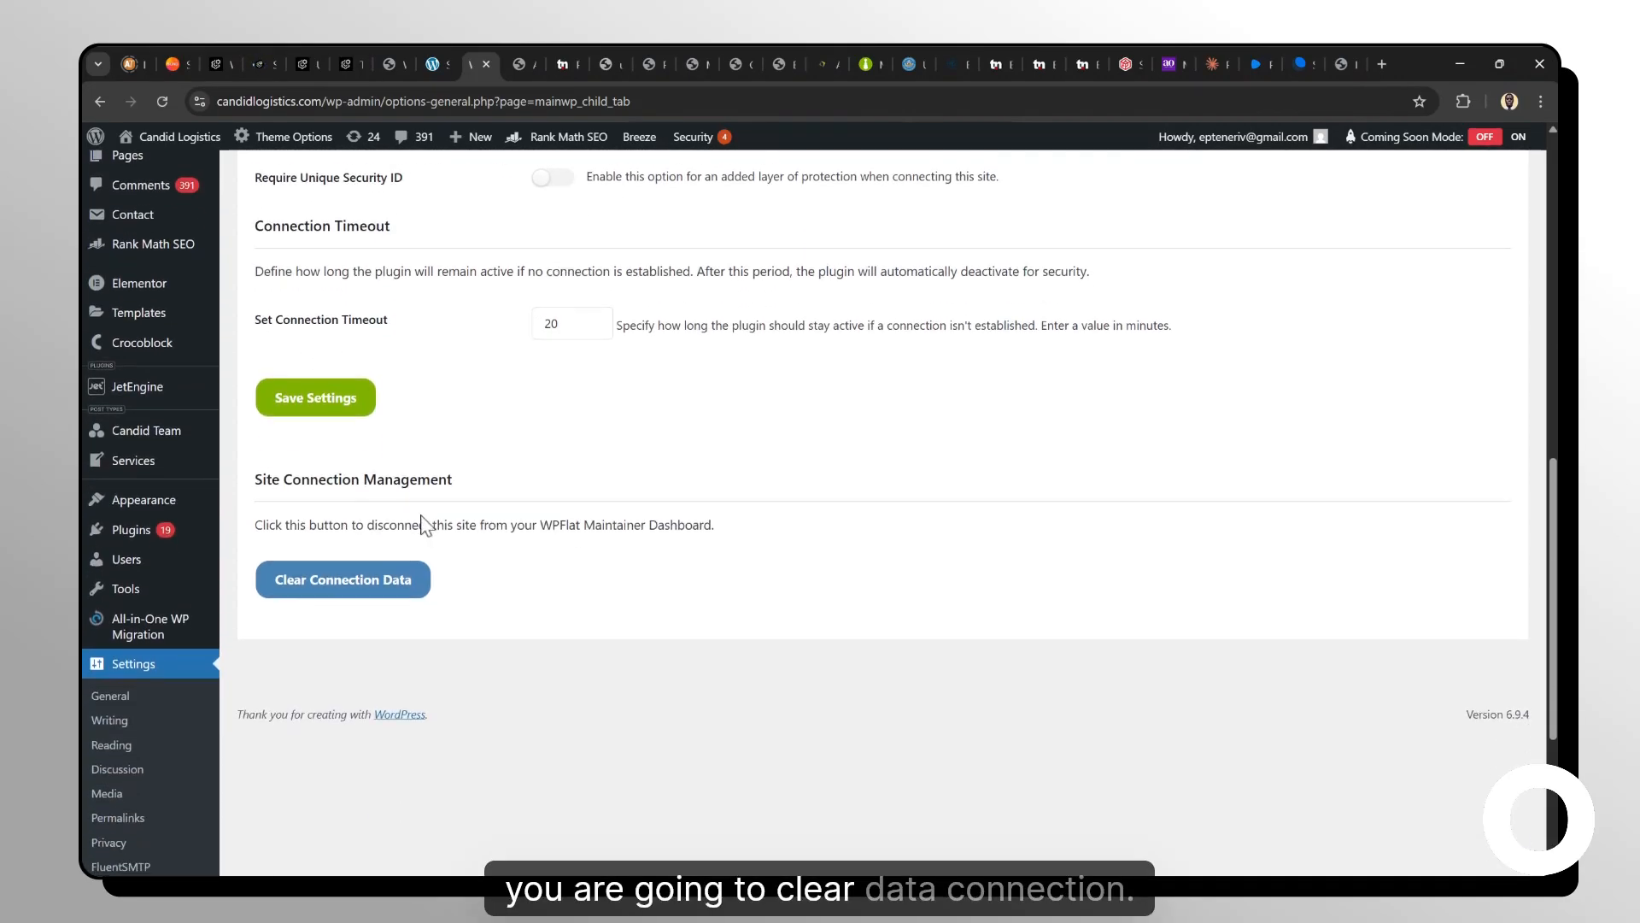
pyautogui.click(375, 585)
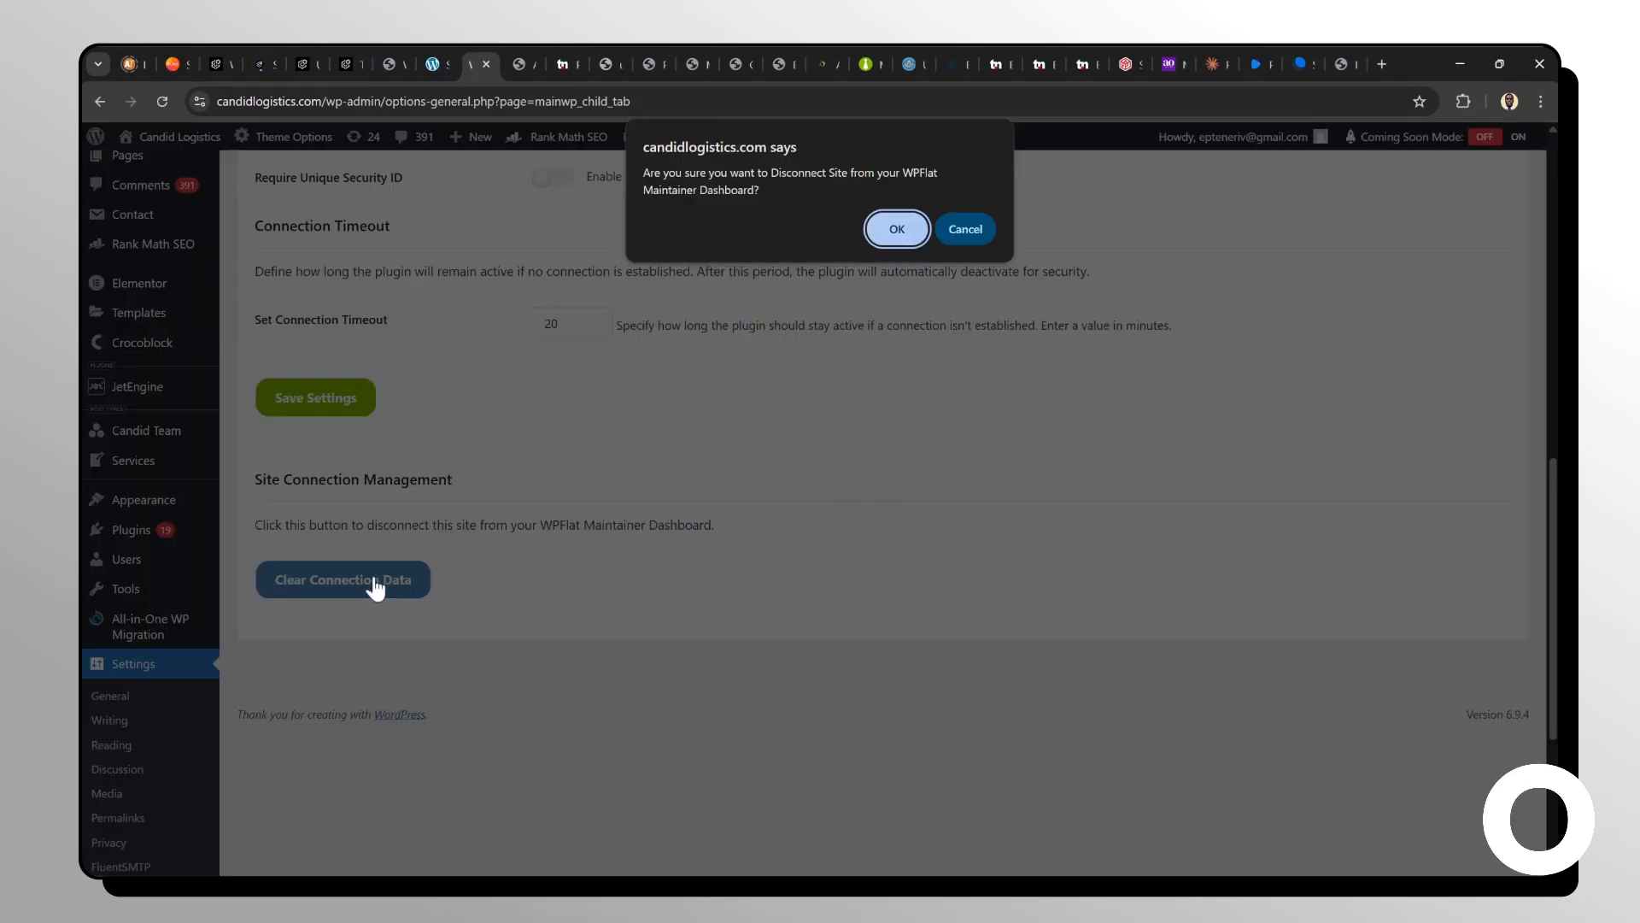
pyautogui.click(888, 229)
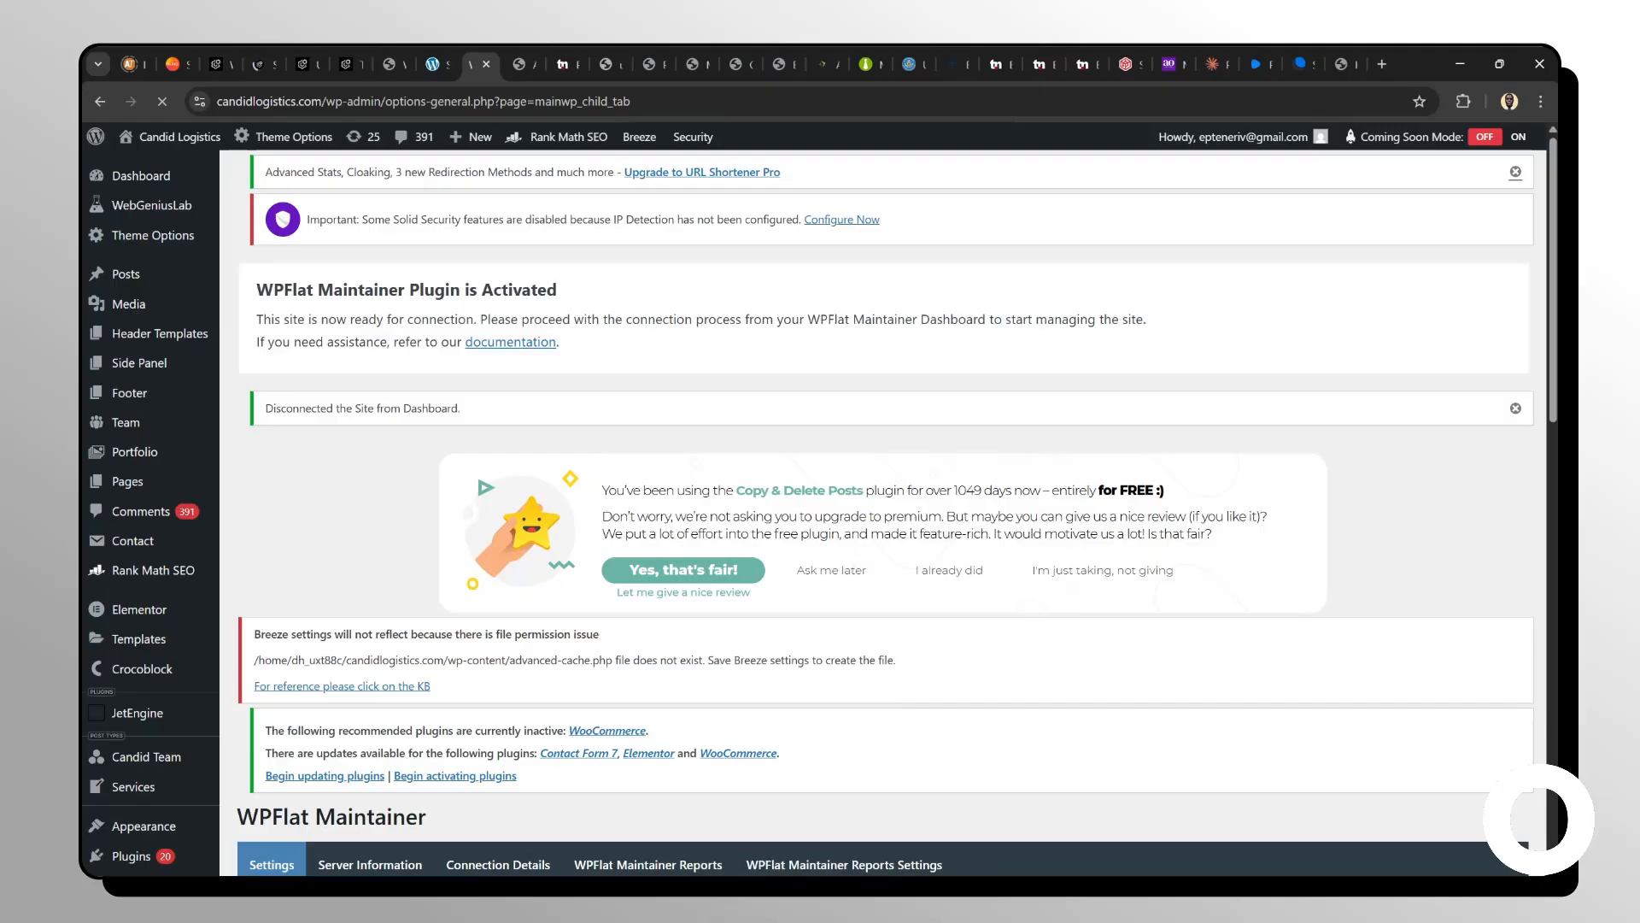
# Turn off Require Password Authentication in the WPFlat Maintainer settings and save them.
pyautogui.scroll(-10, 650, 538)
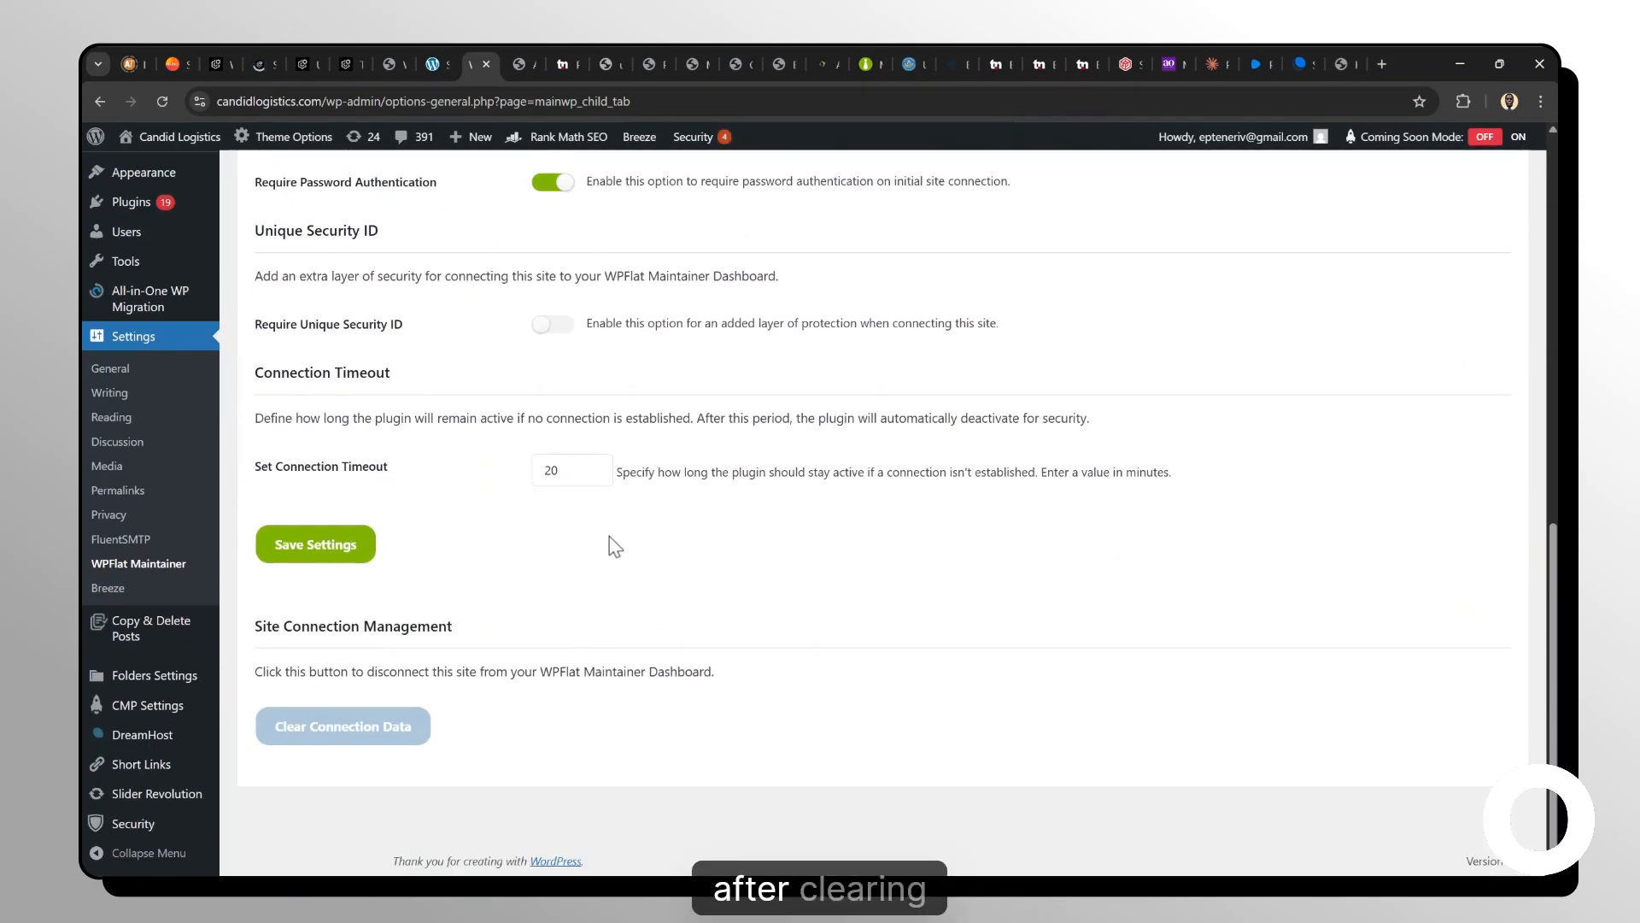
pyautogui.scroll(1, 612, 544)
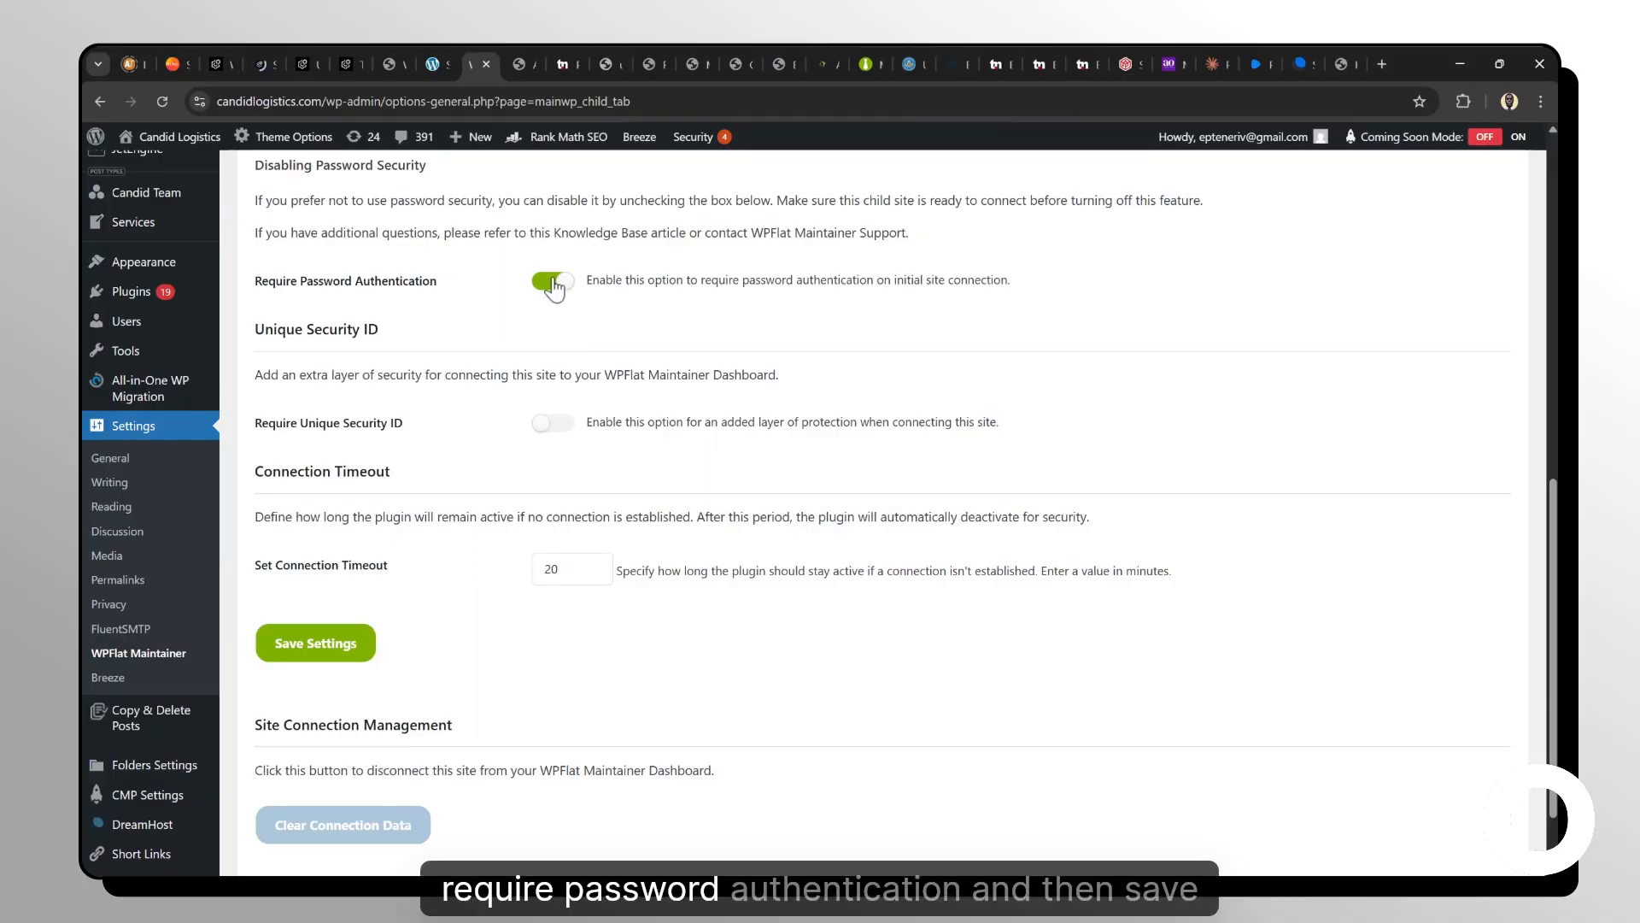
pyautogui.click(552, 282)
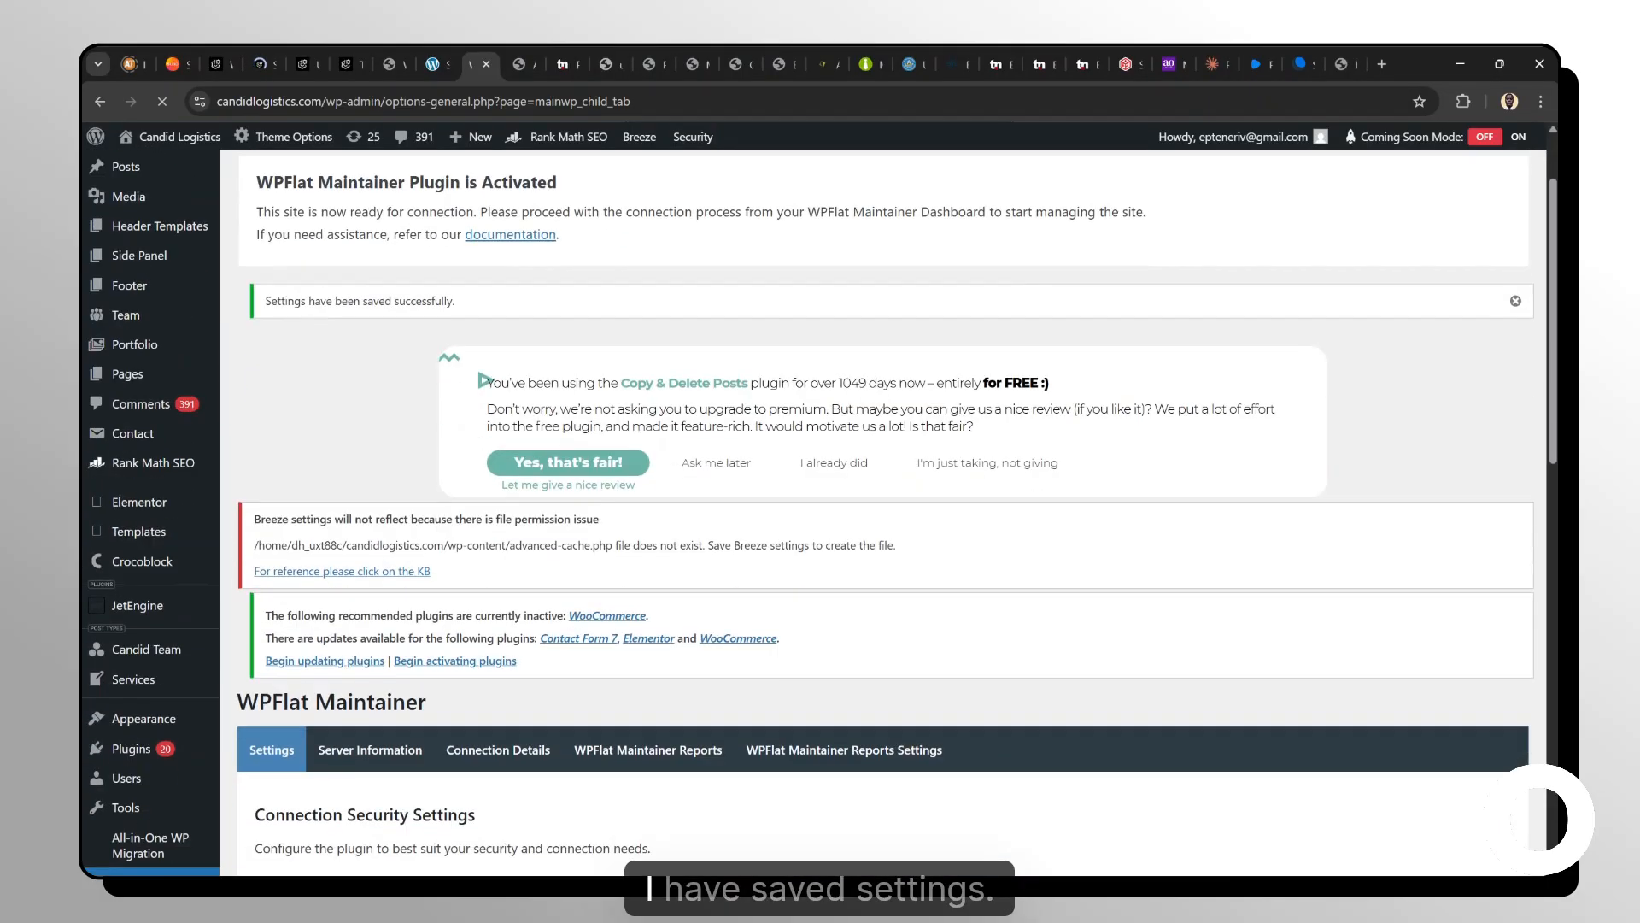
# Scroll through the WPFlat Maintainer settings page to review the password authentication option.
pyautogui.scroll(-12, 485, 488)
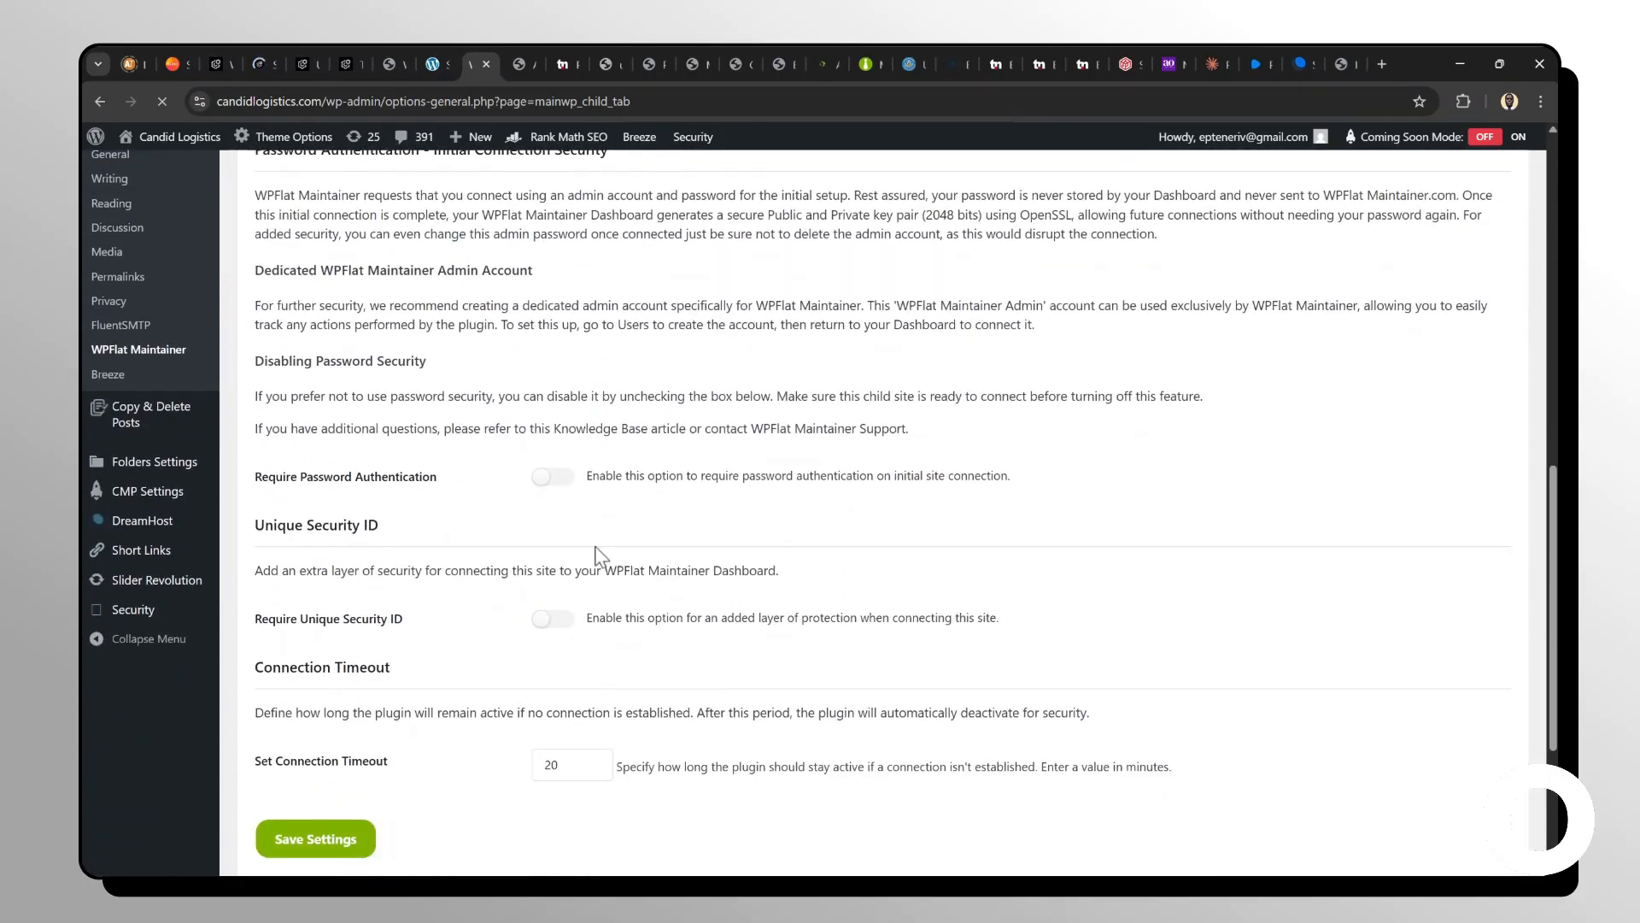
pyautogui.scroll(12, 596, 556)
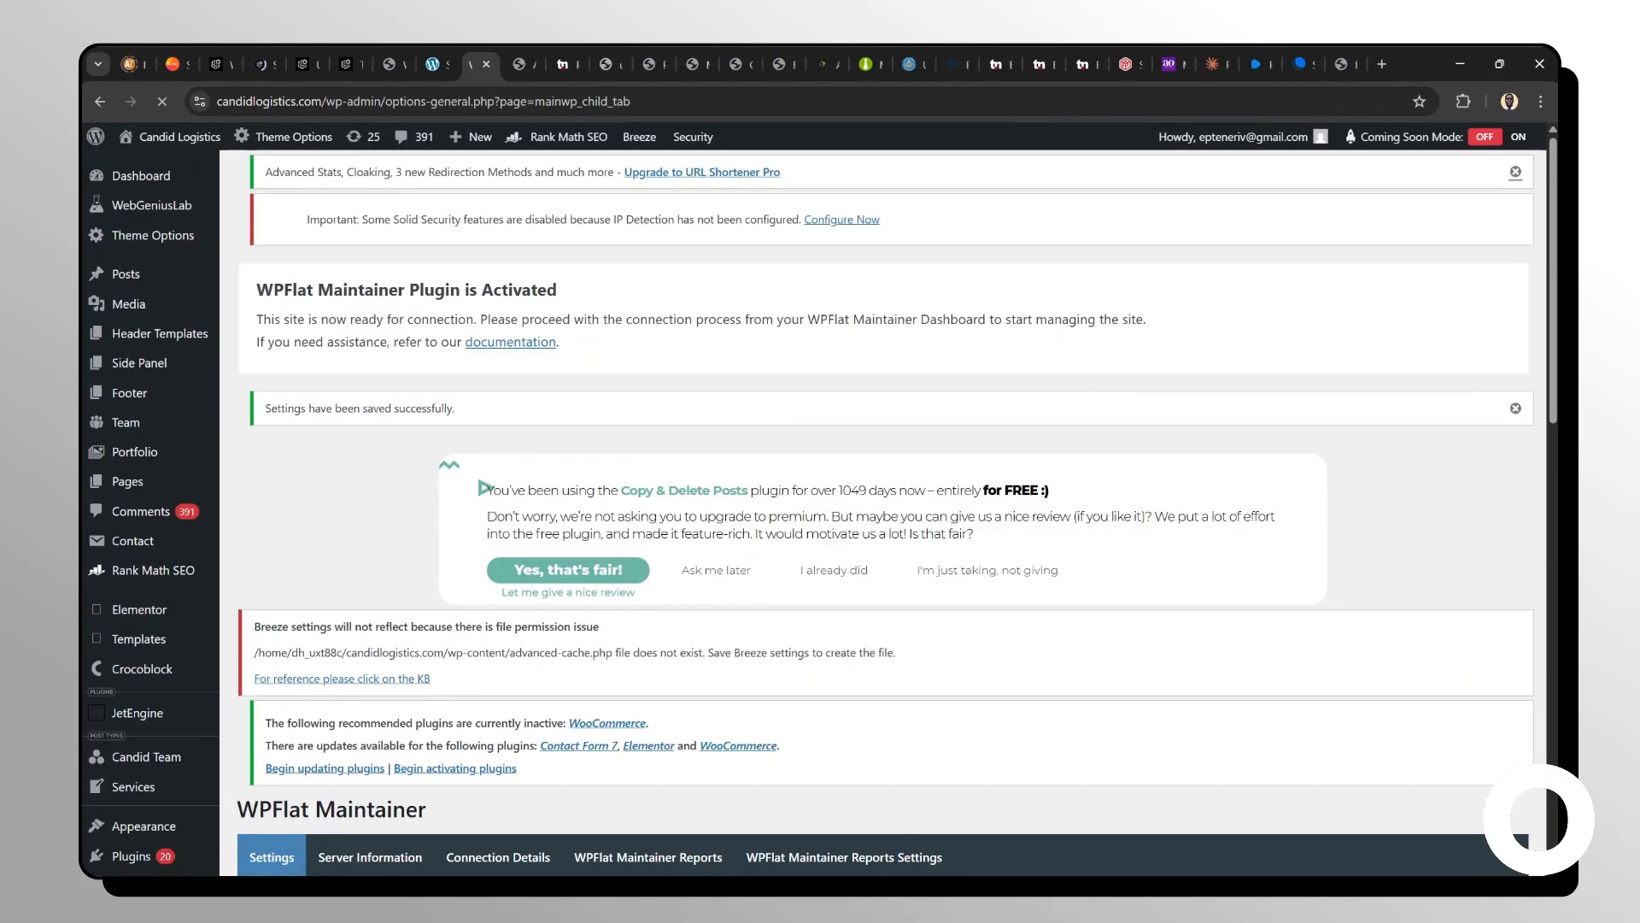
pyautogui.scroll(-12, 485, 488)
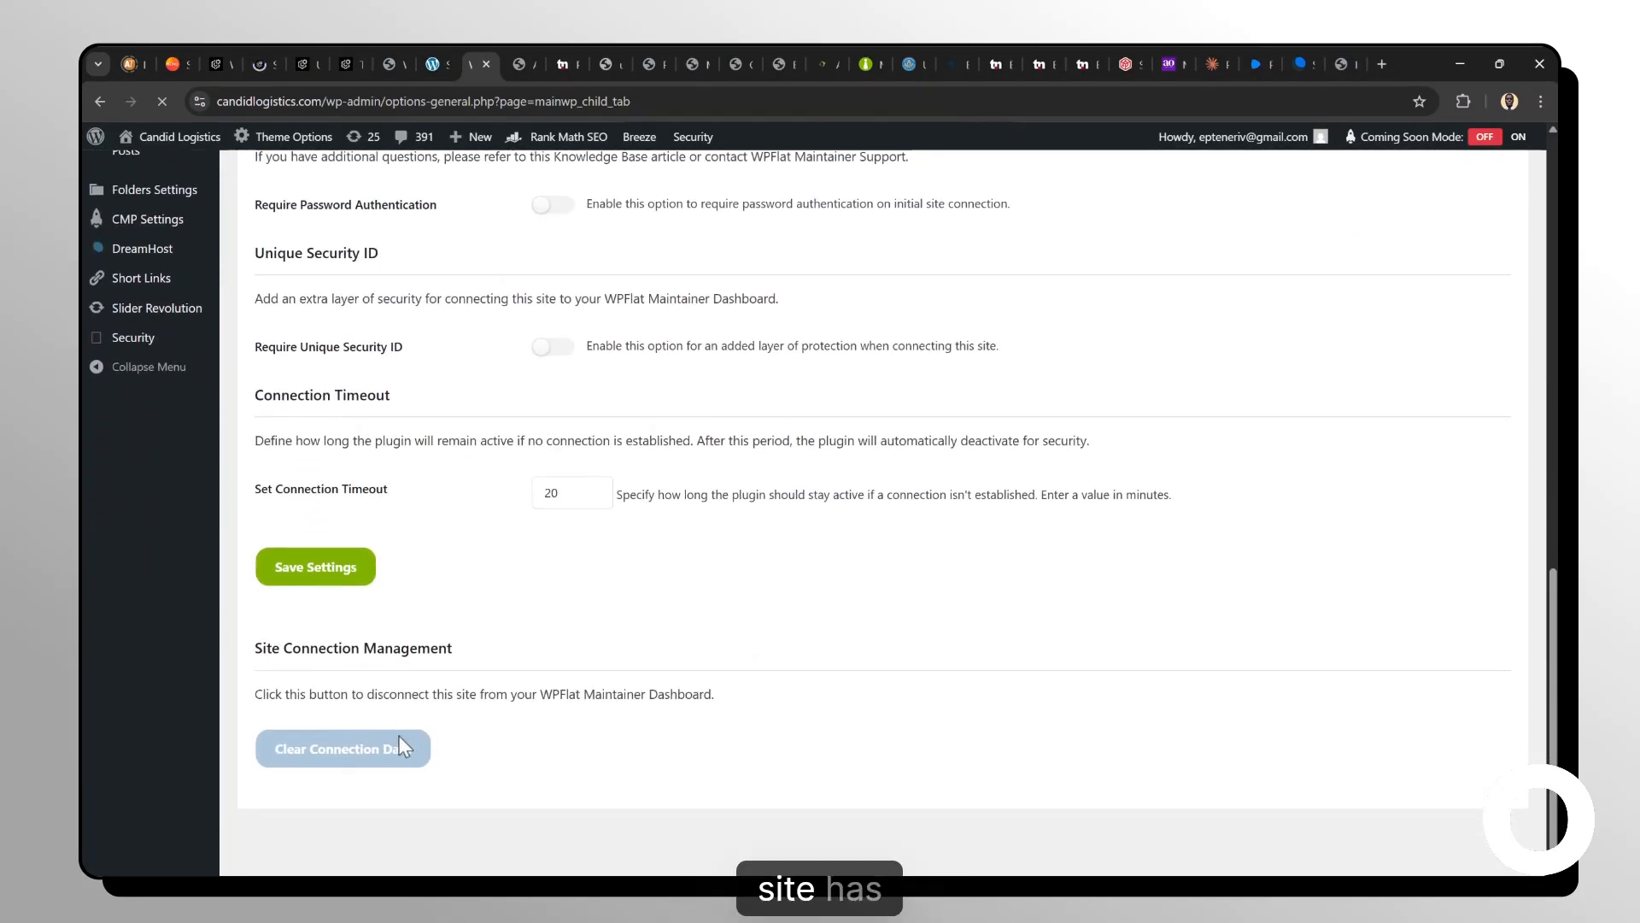
pyautogui.scroll(5, 444, 632)
pyautogui.scroll(10, 452, 609)
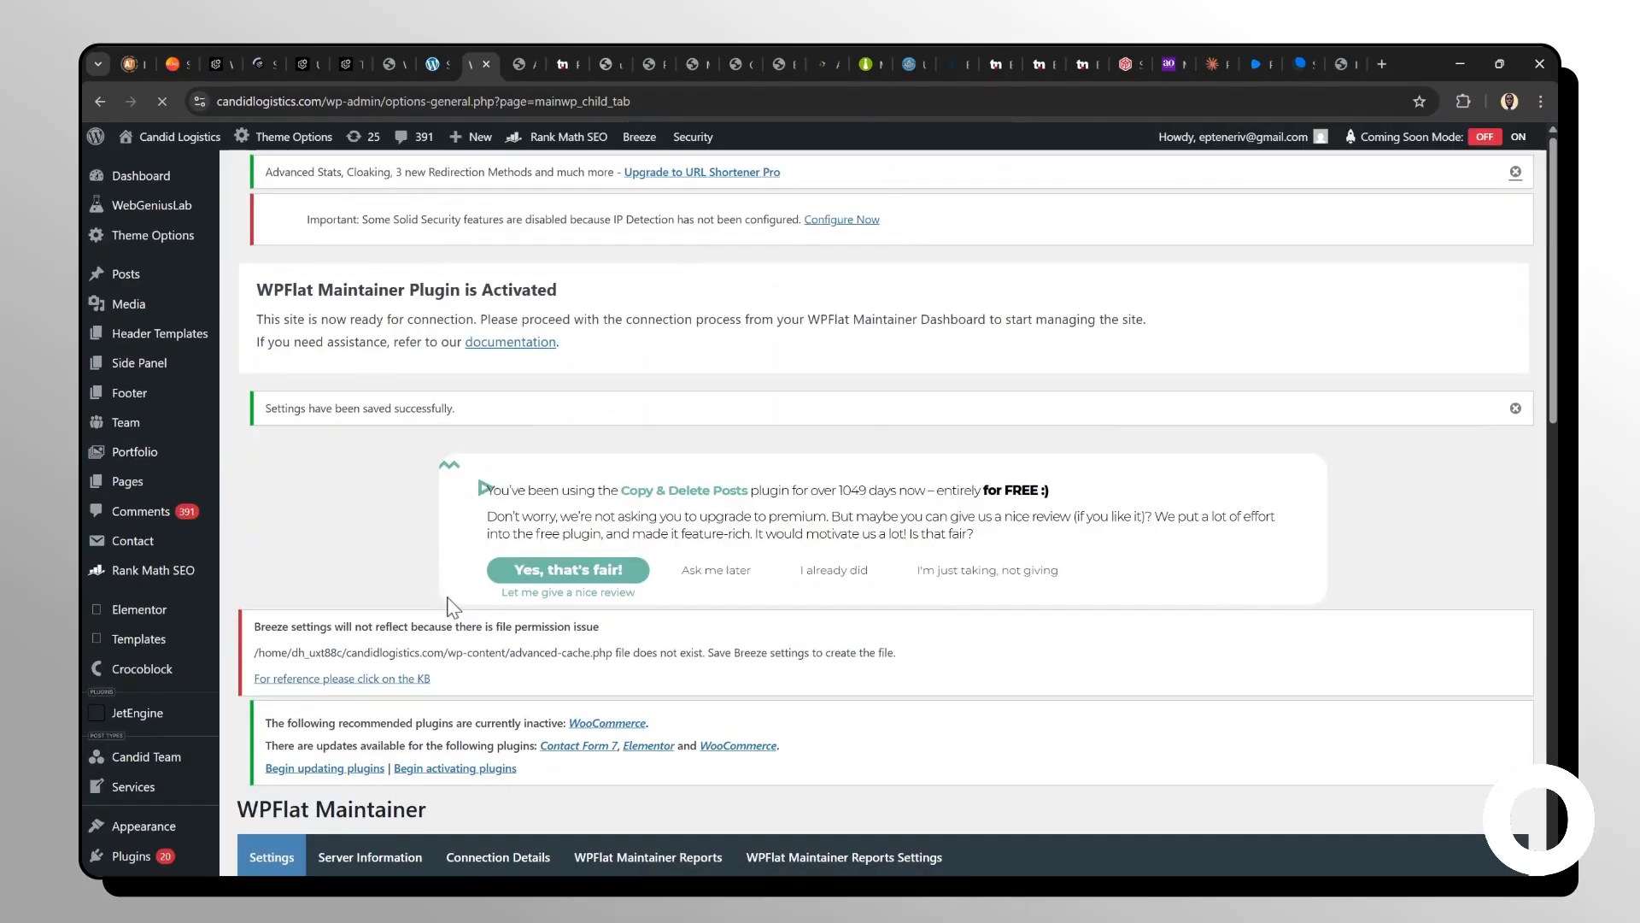
pyautogui.scroll(-15, 448, 604)
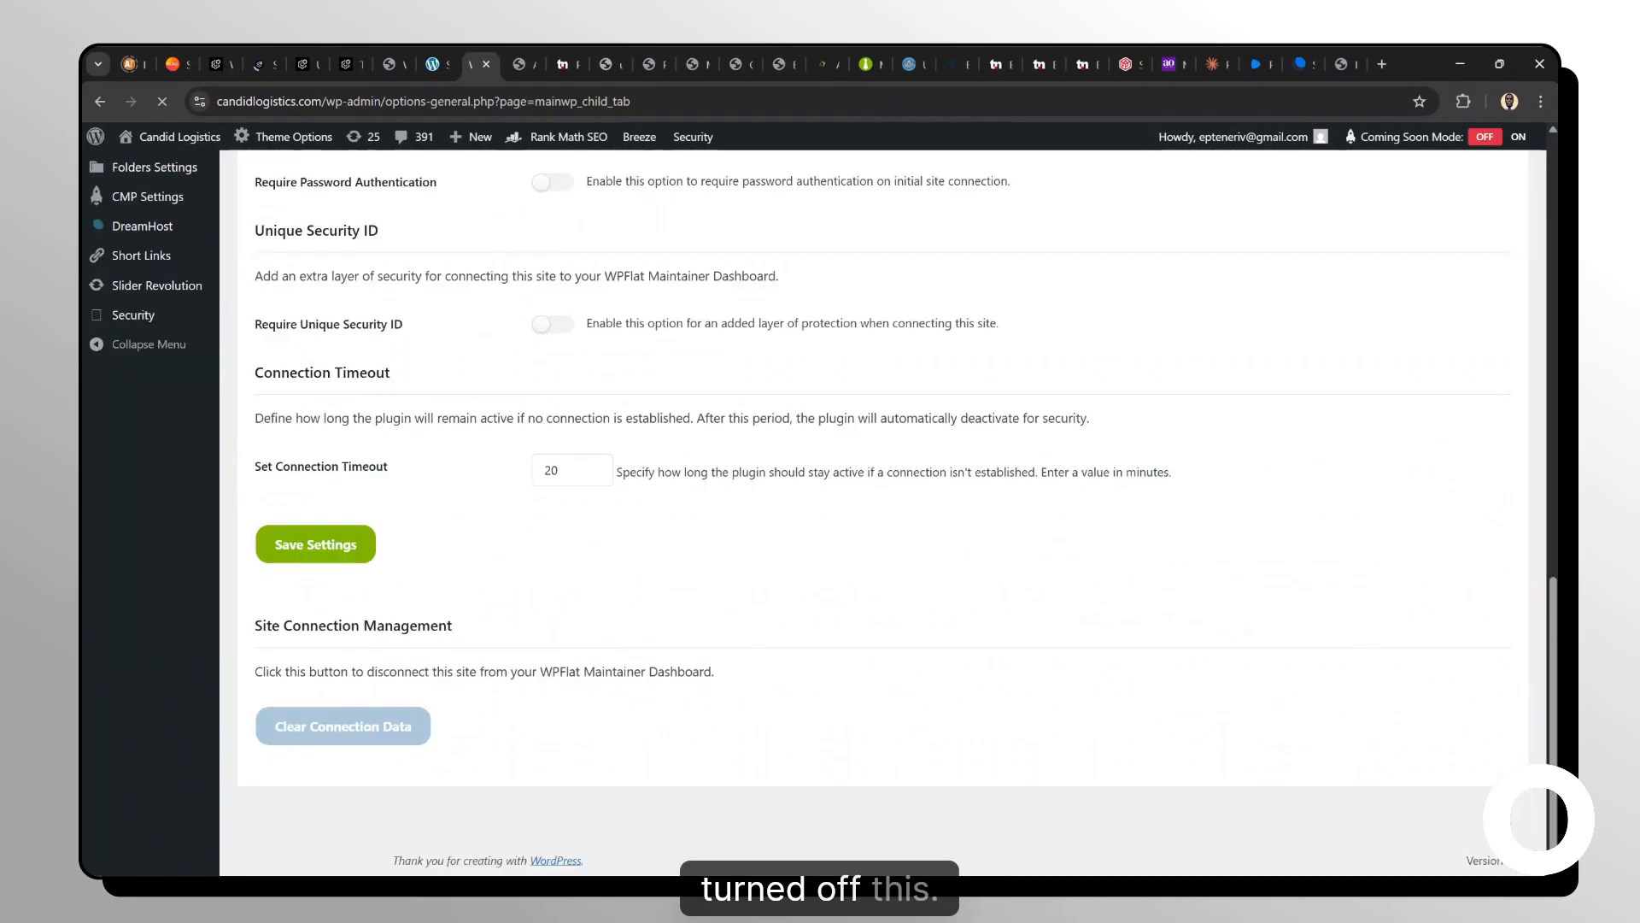
pyautogui.scroll(3, 436, 666)
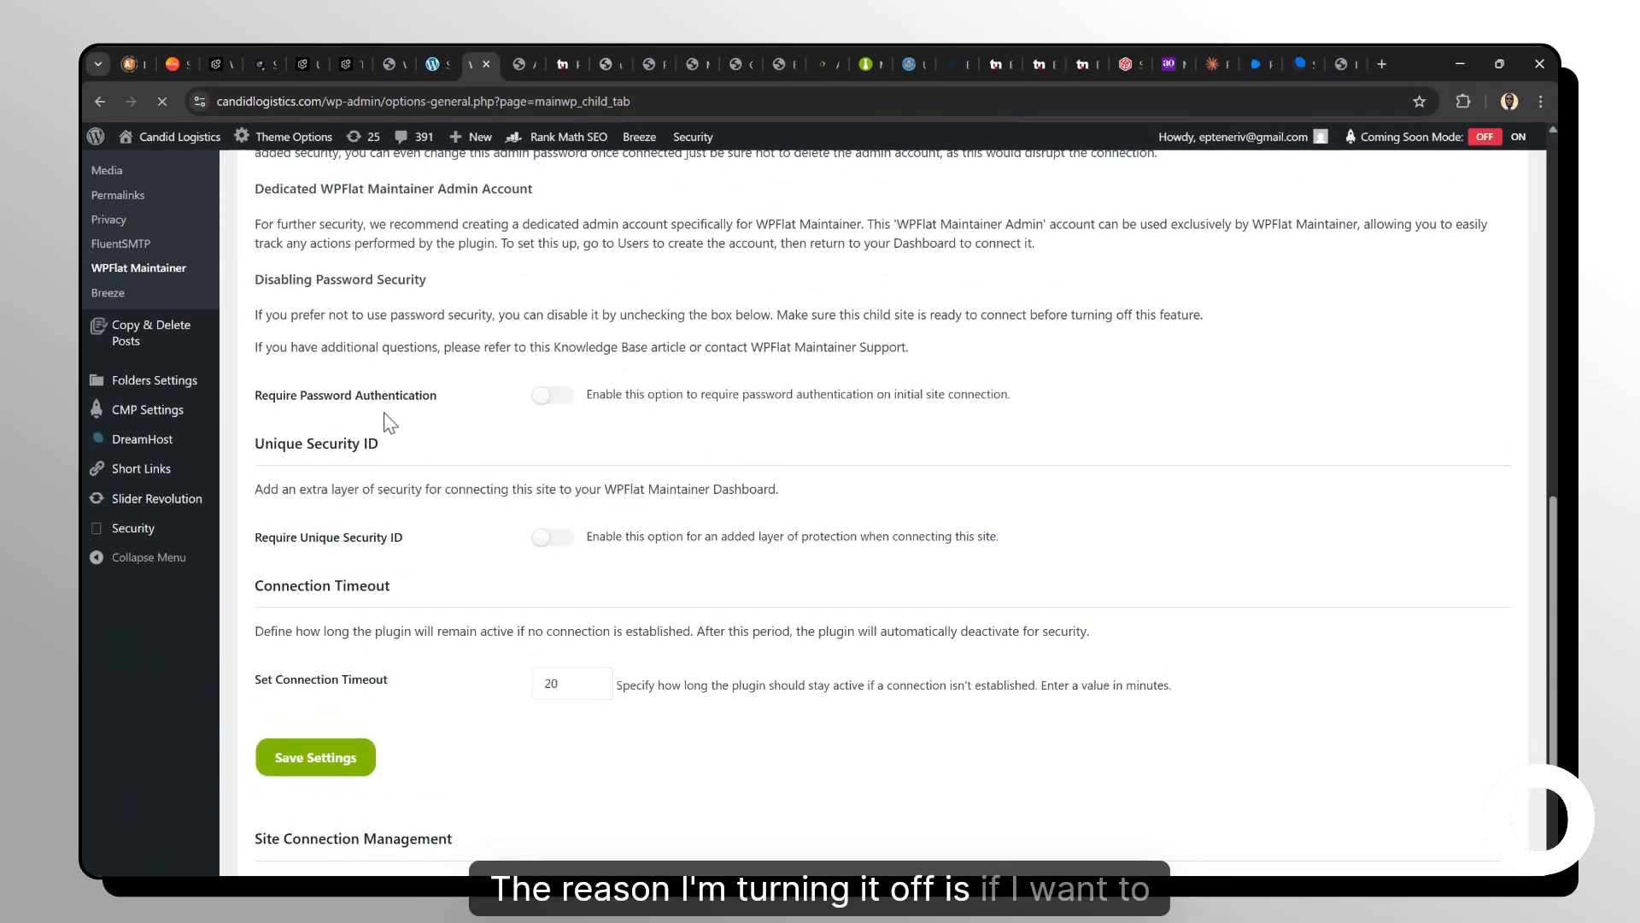
pyautogui.scroll(6, 359, 444)
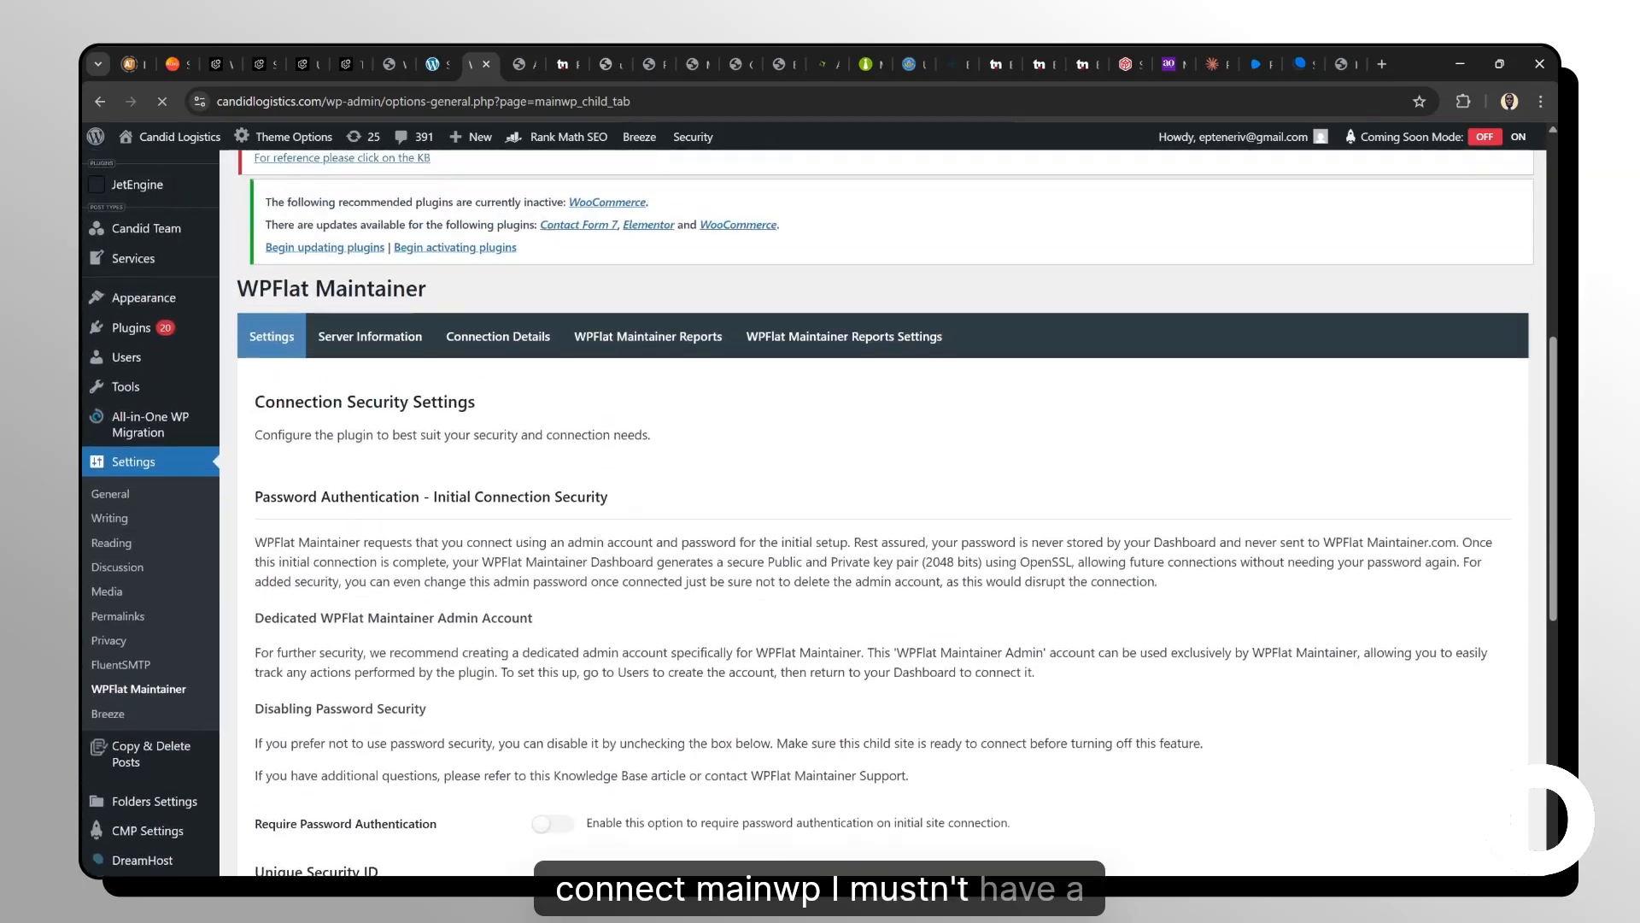
pyautogui.scroll(-4, 327, 468)
pyautogui.scroll(5, 550, 457)
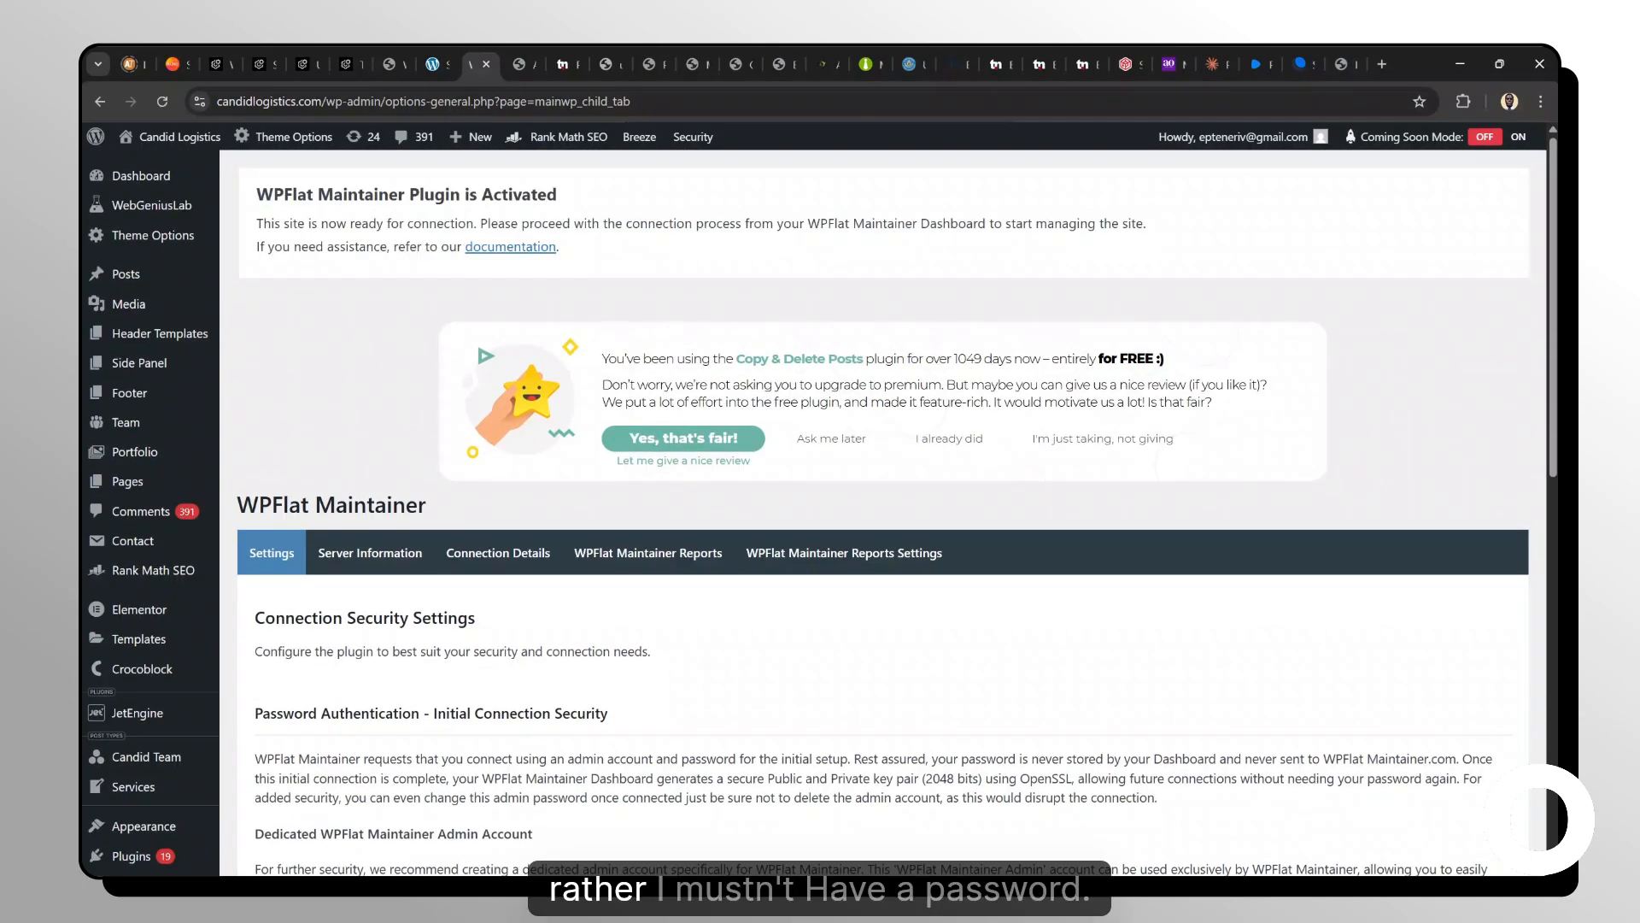
pyautogui.scroll(-8, 883, 513)
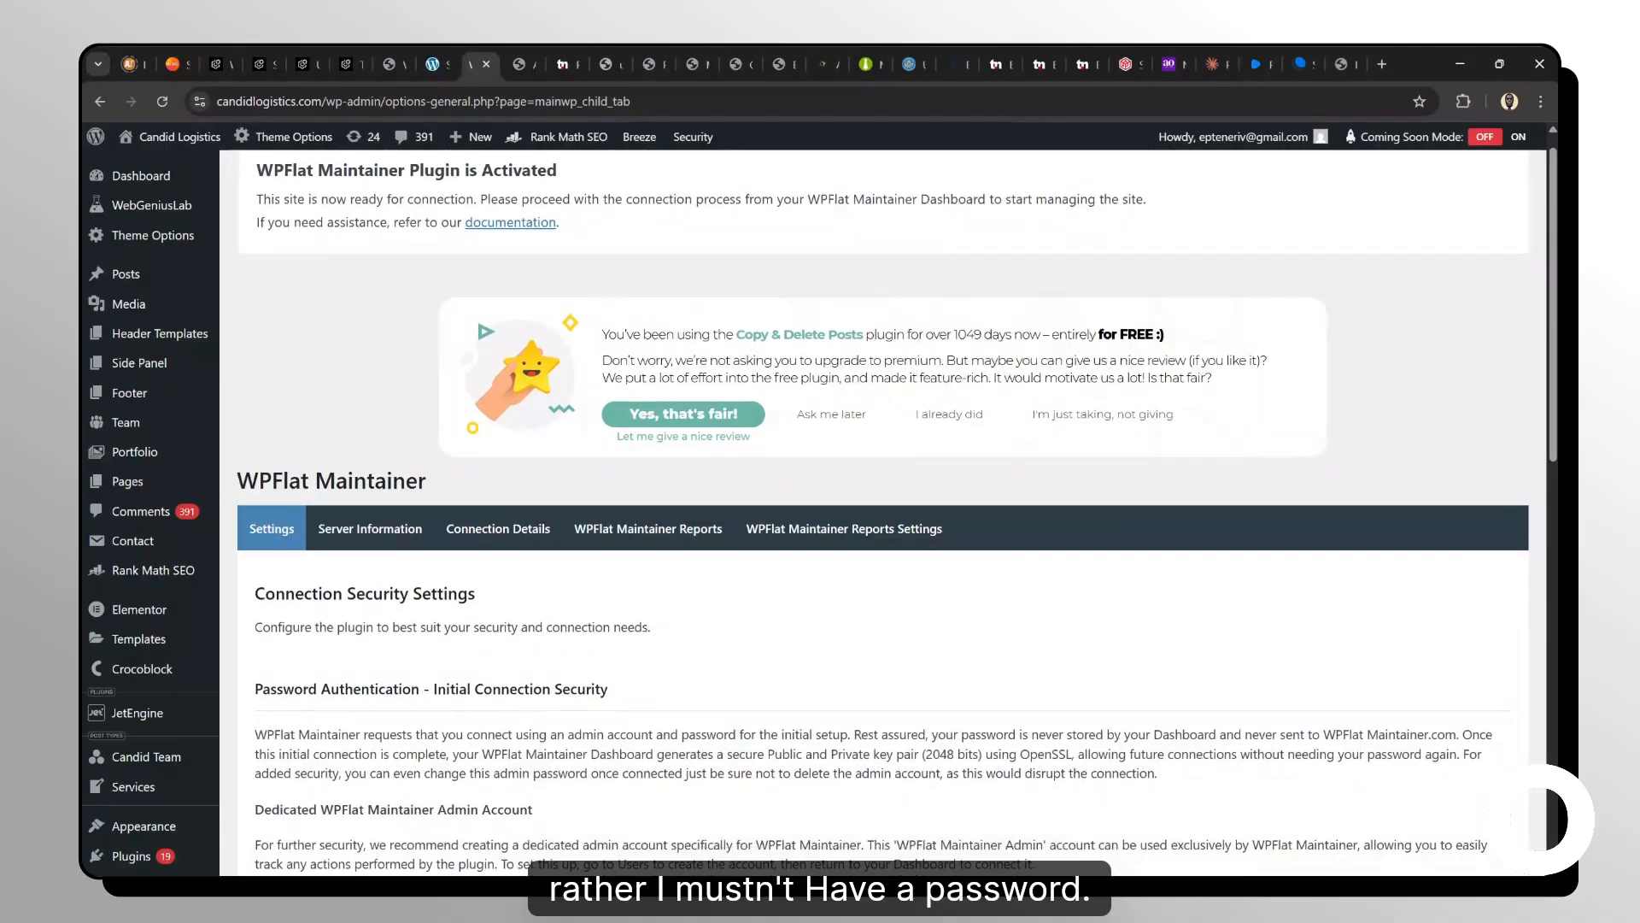
pyautogui.scroll(8, 882, 512)
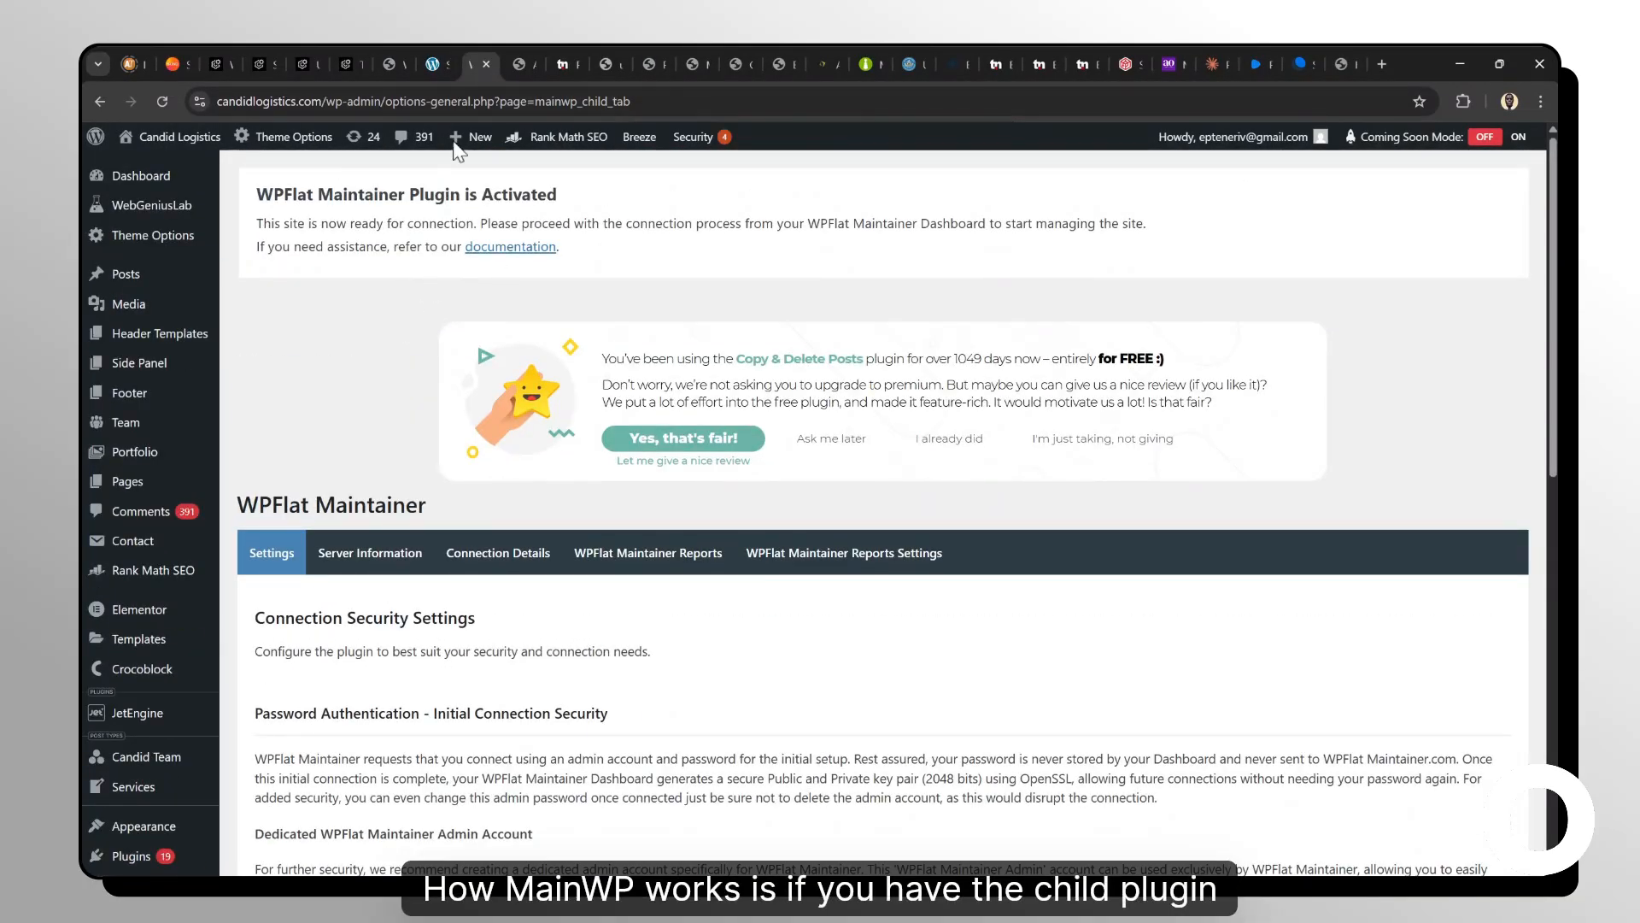
# Switch to the Add Plugin tab and search the plugin directory for mainwp.
pyautogui.click(516, 60)
pyautogui.scroll(-6, 889, 357)
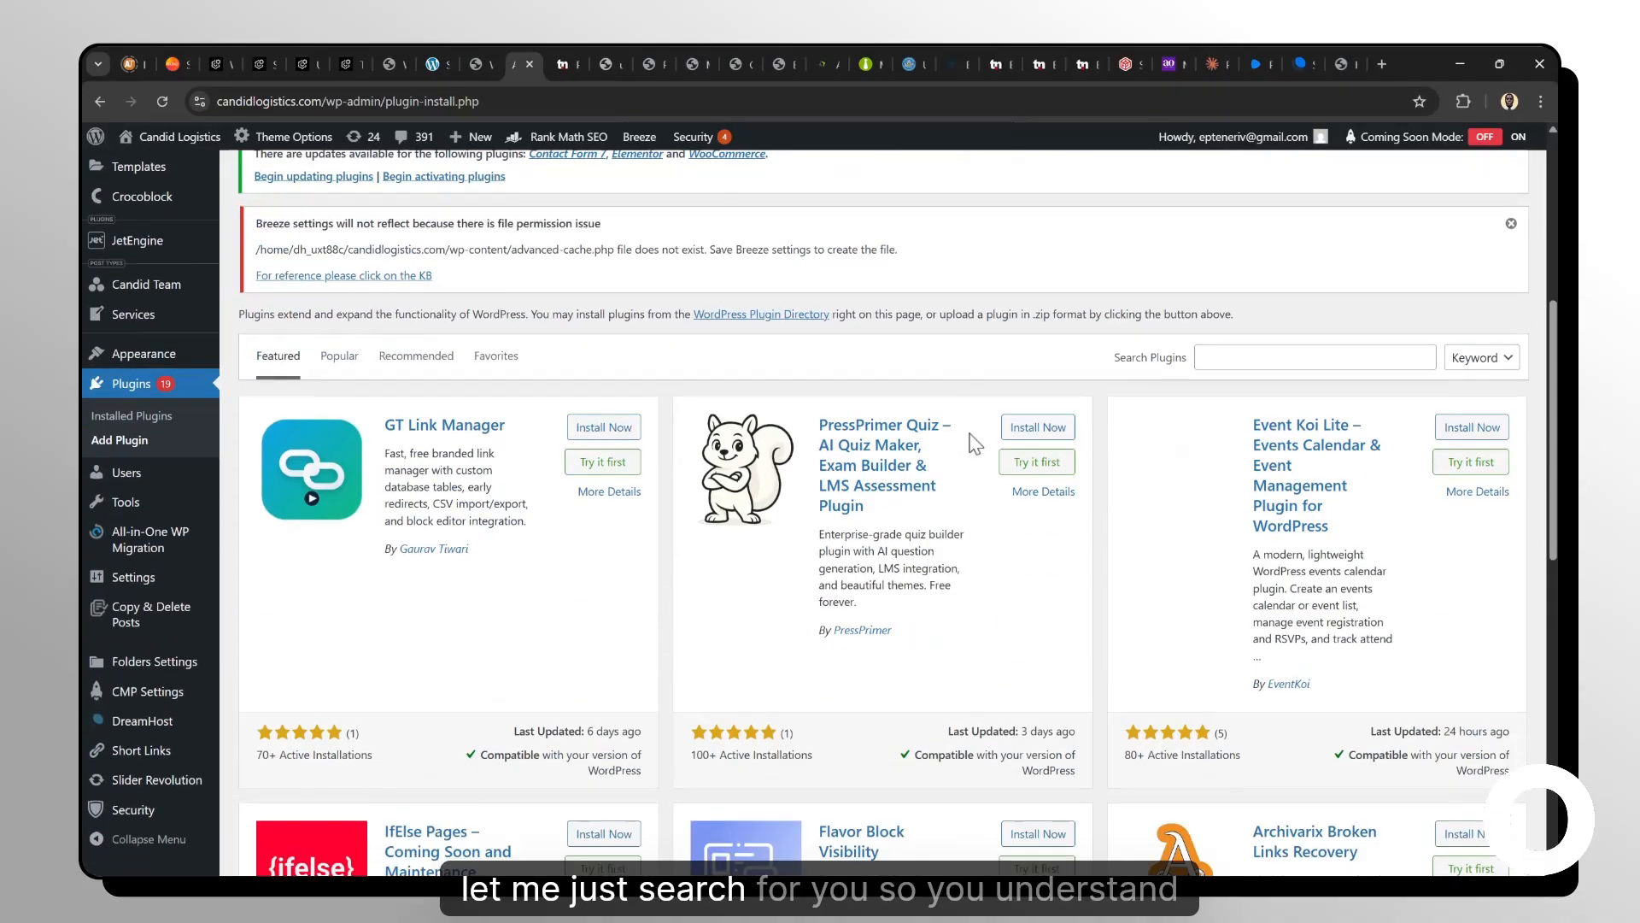
pyautogui.scroll(2, 971, 437)
pyautogui.click(1360, 441)
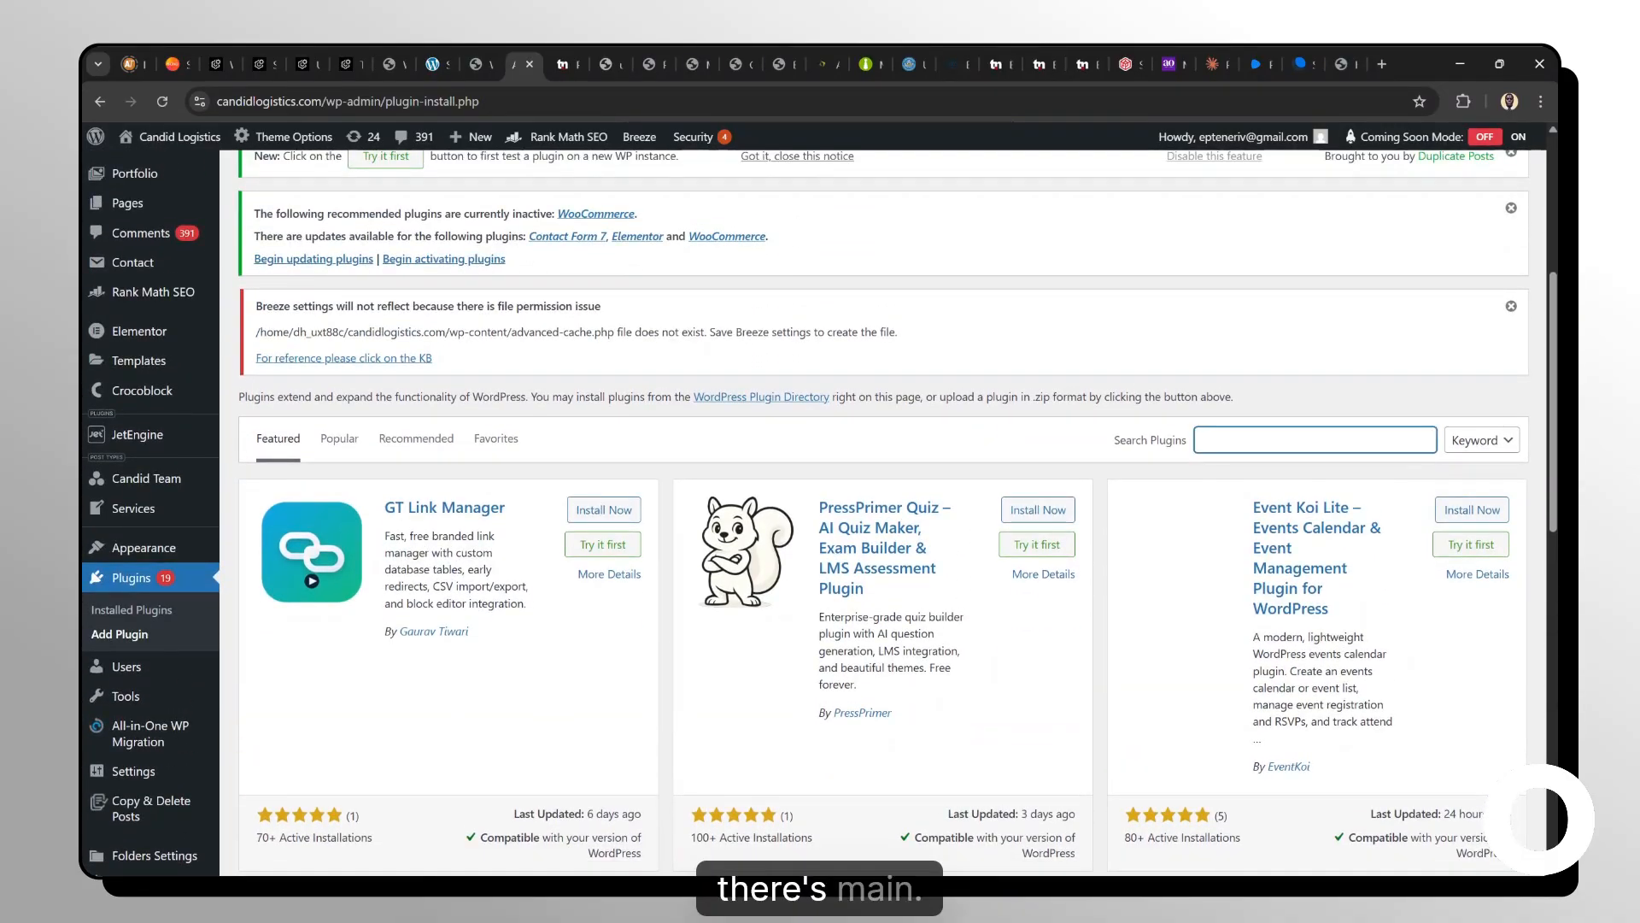
pyautogui.write('mainwp')
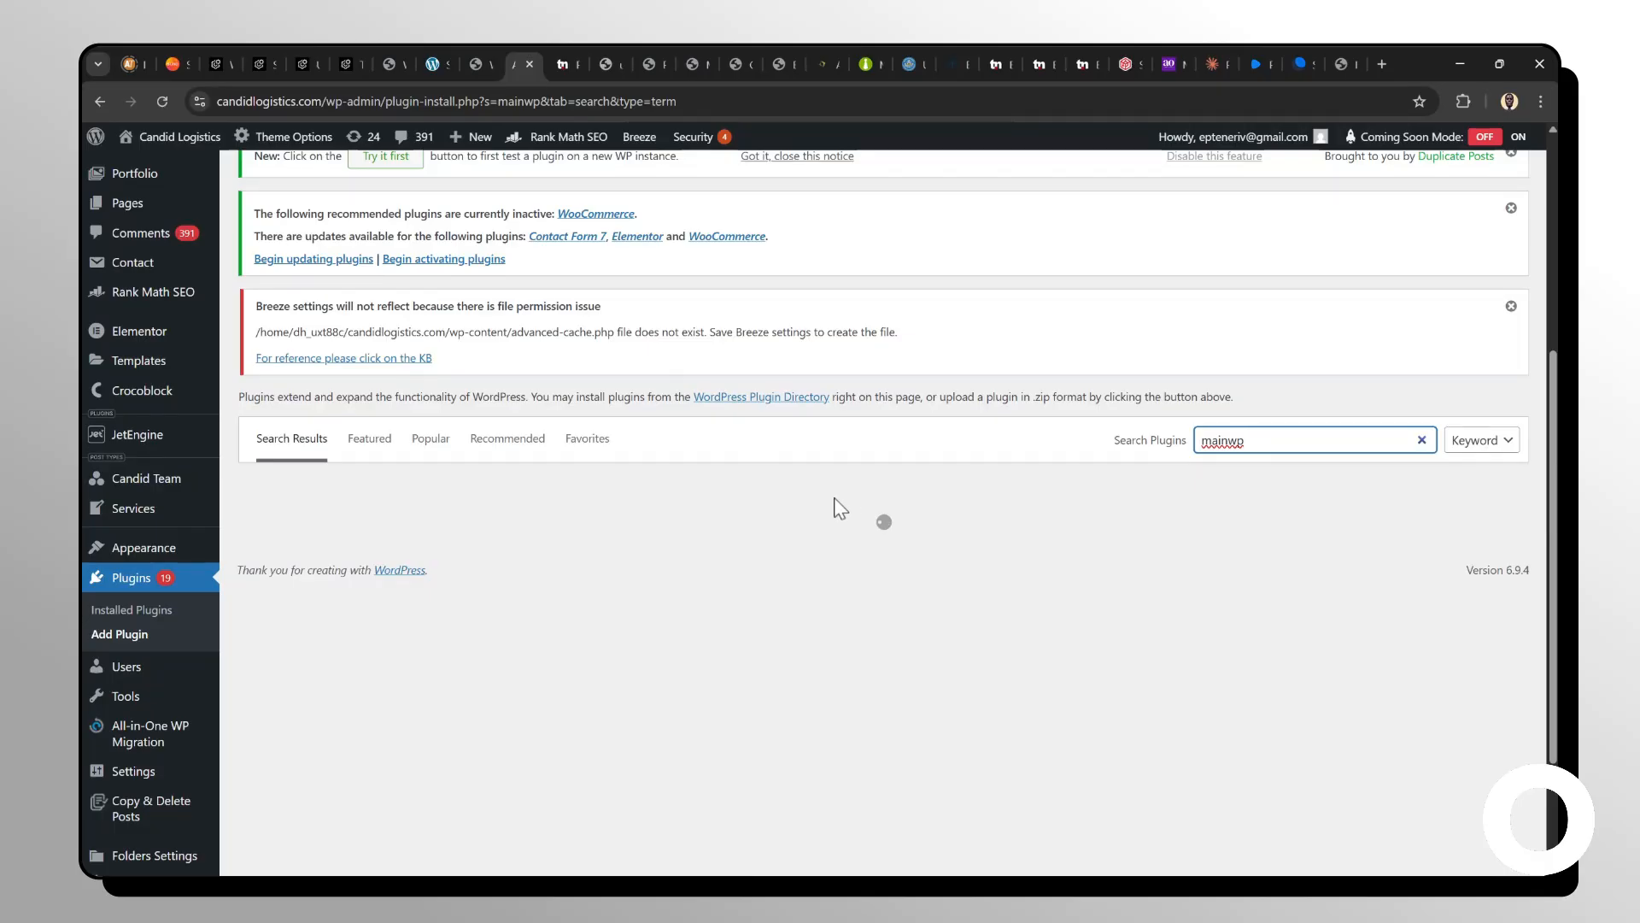
pyautogui.scroll(-2, 736, 410)
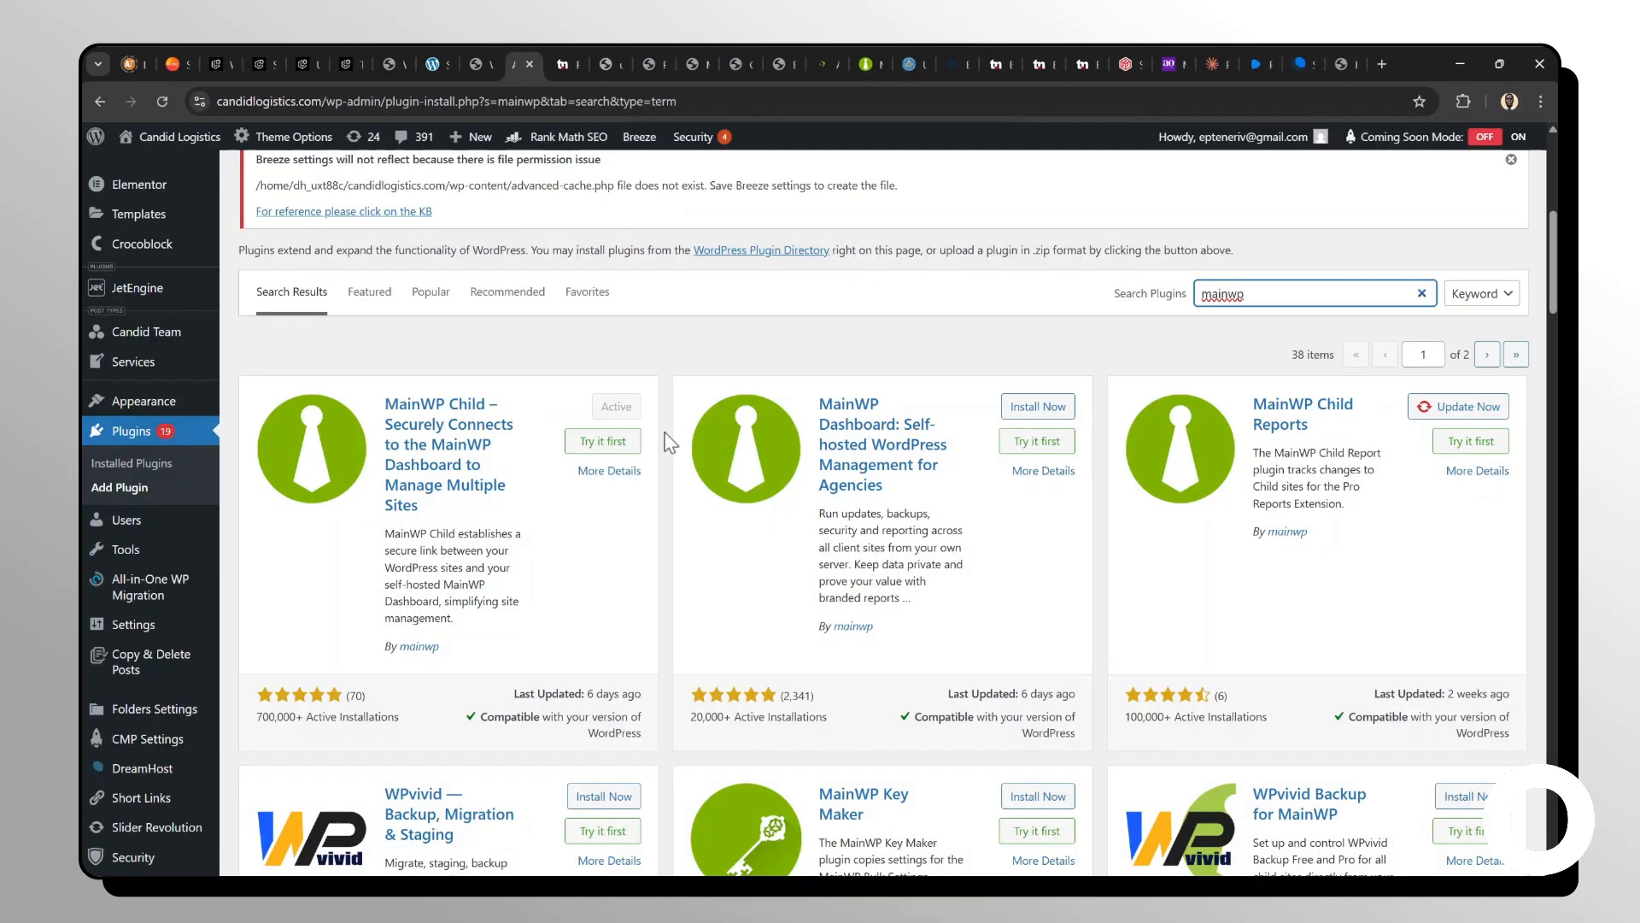
# Return to the WPFlat Maintainer settings tab and highlight the plugin's renamed title.
pyautogui.click(486, 48)
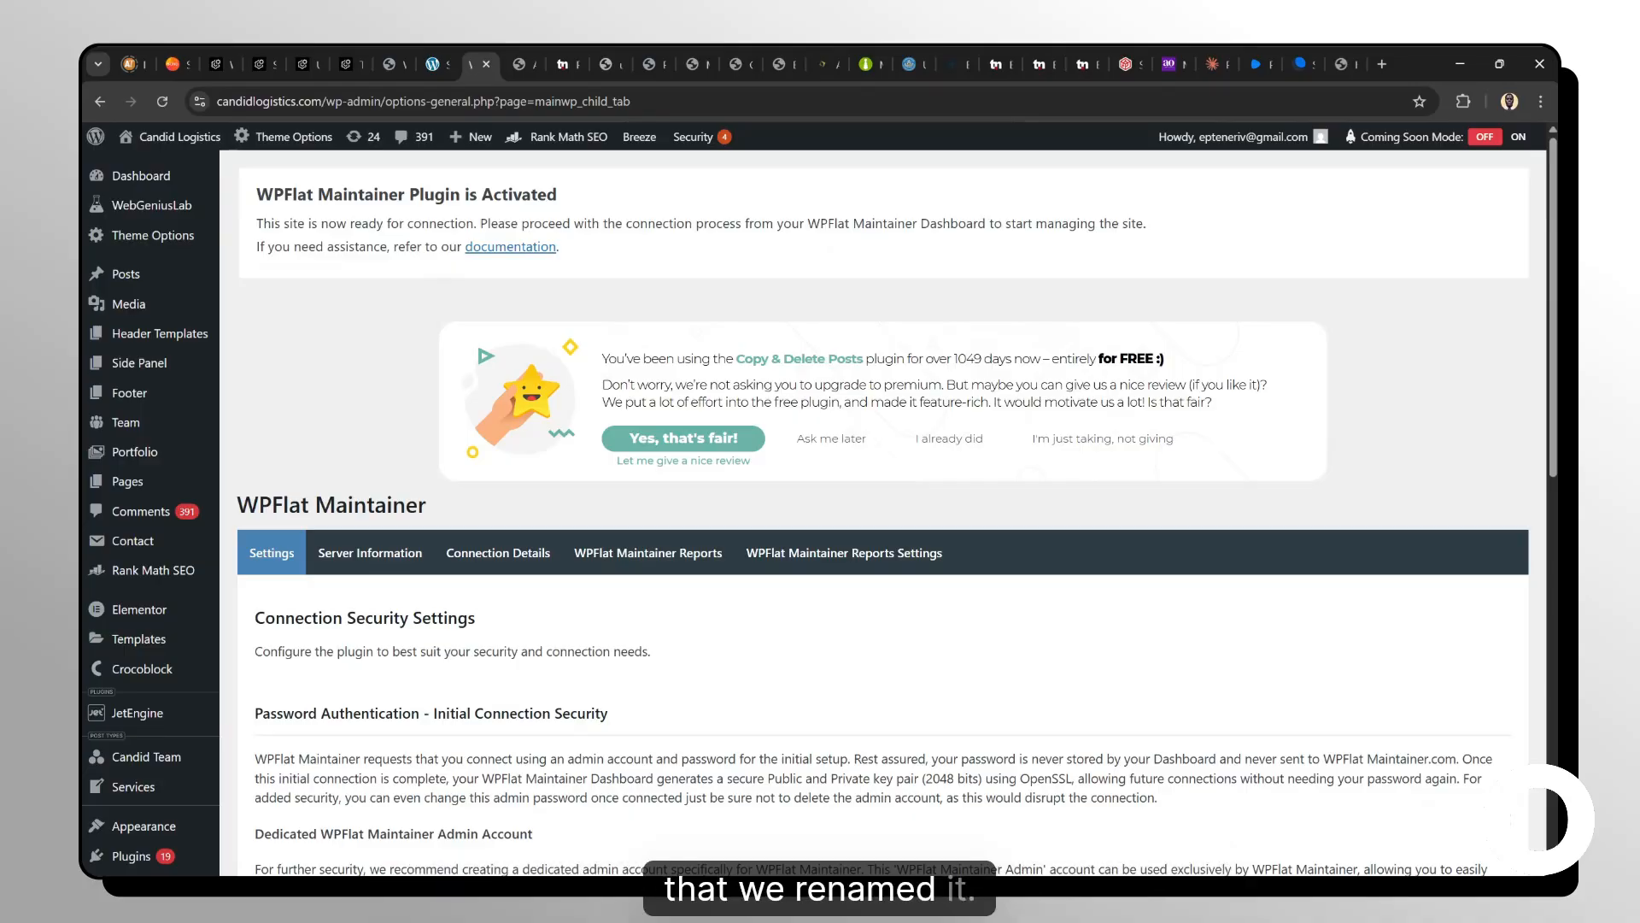
pyautogui.moveTo(405, 194); pyautogui.dragTo(257, 195)
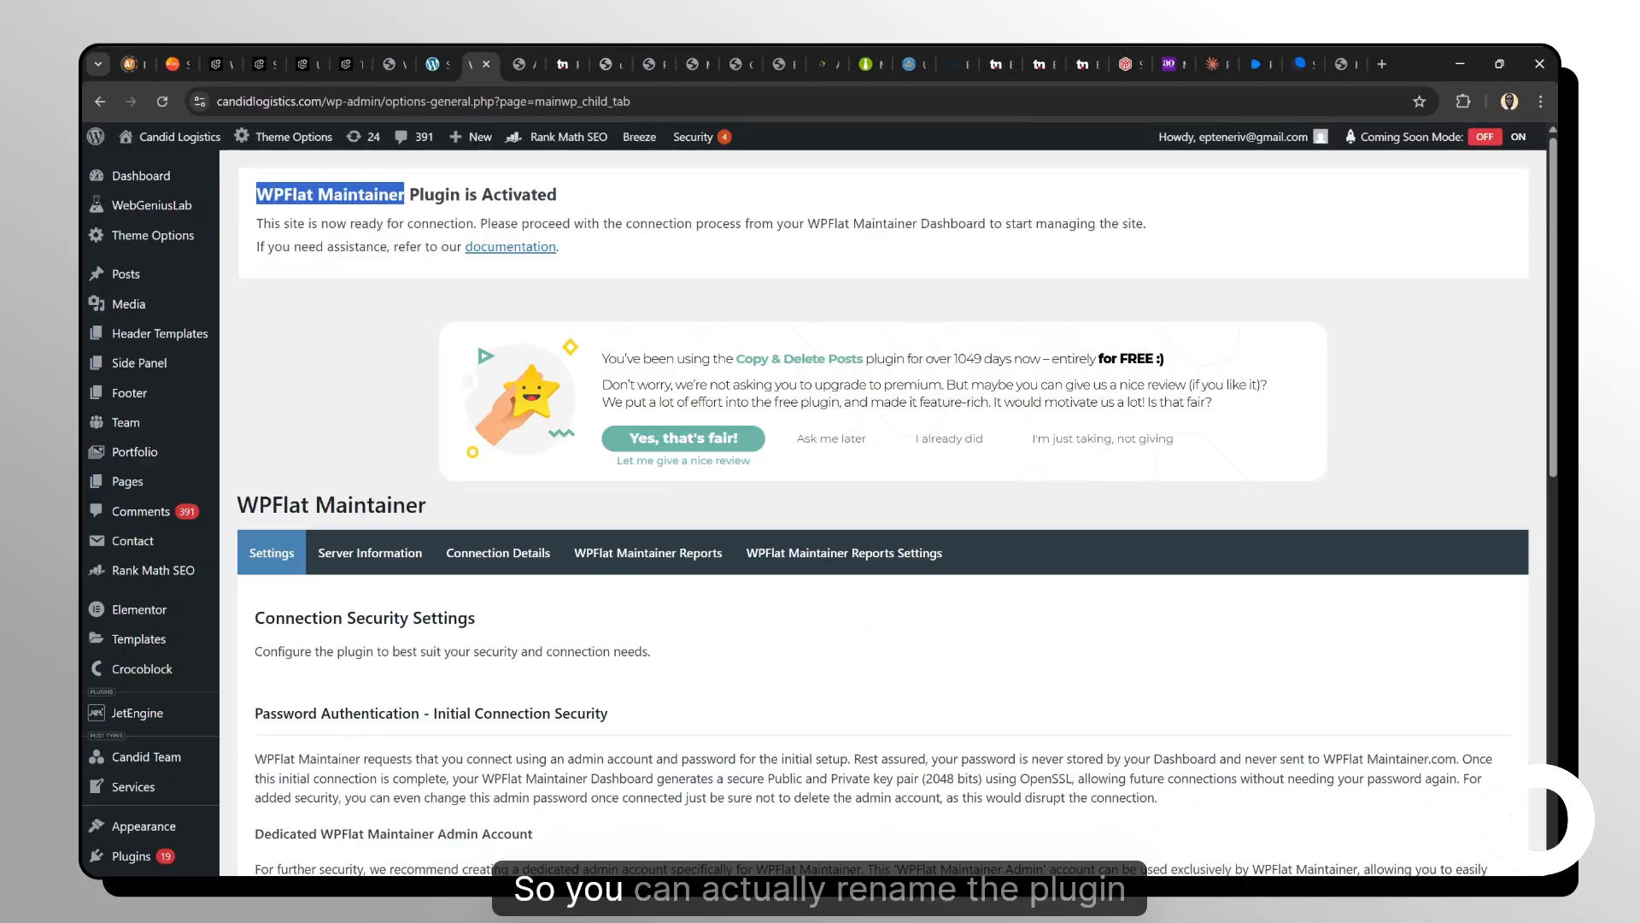
pyautogui.click(365, 223)
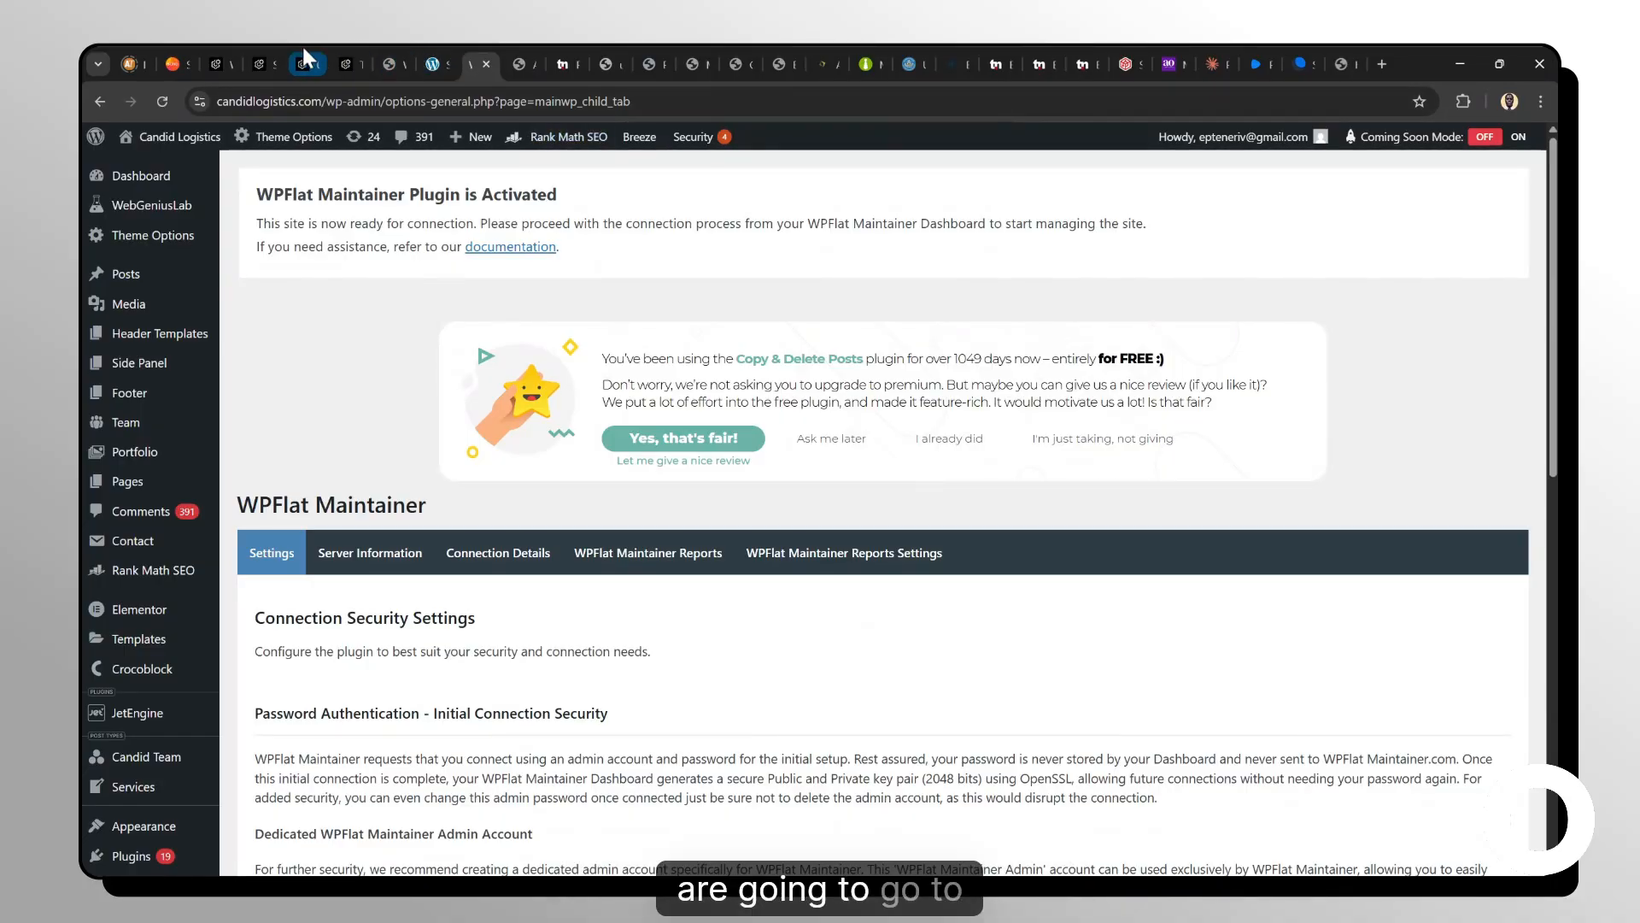
# Switch to the manage.wpflat.com dashboard and open the Add Website form.
pyautogui.click(276, 51)
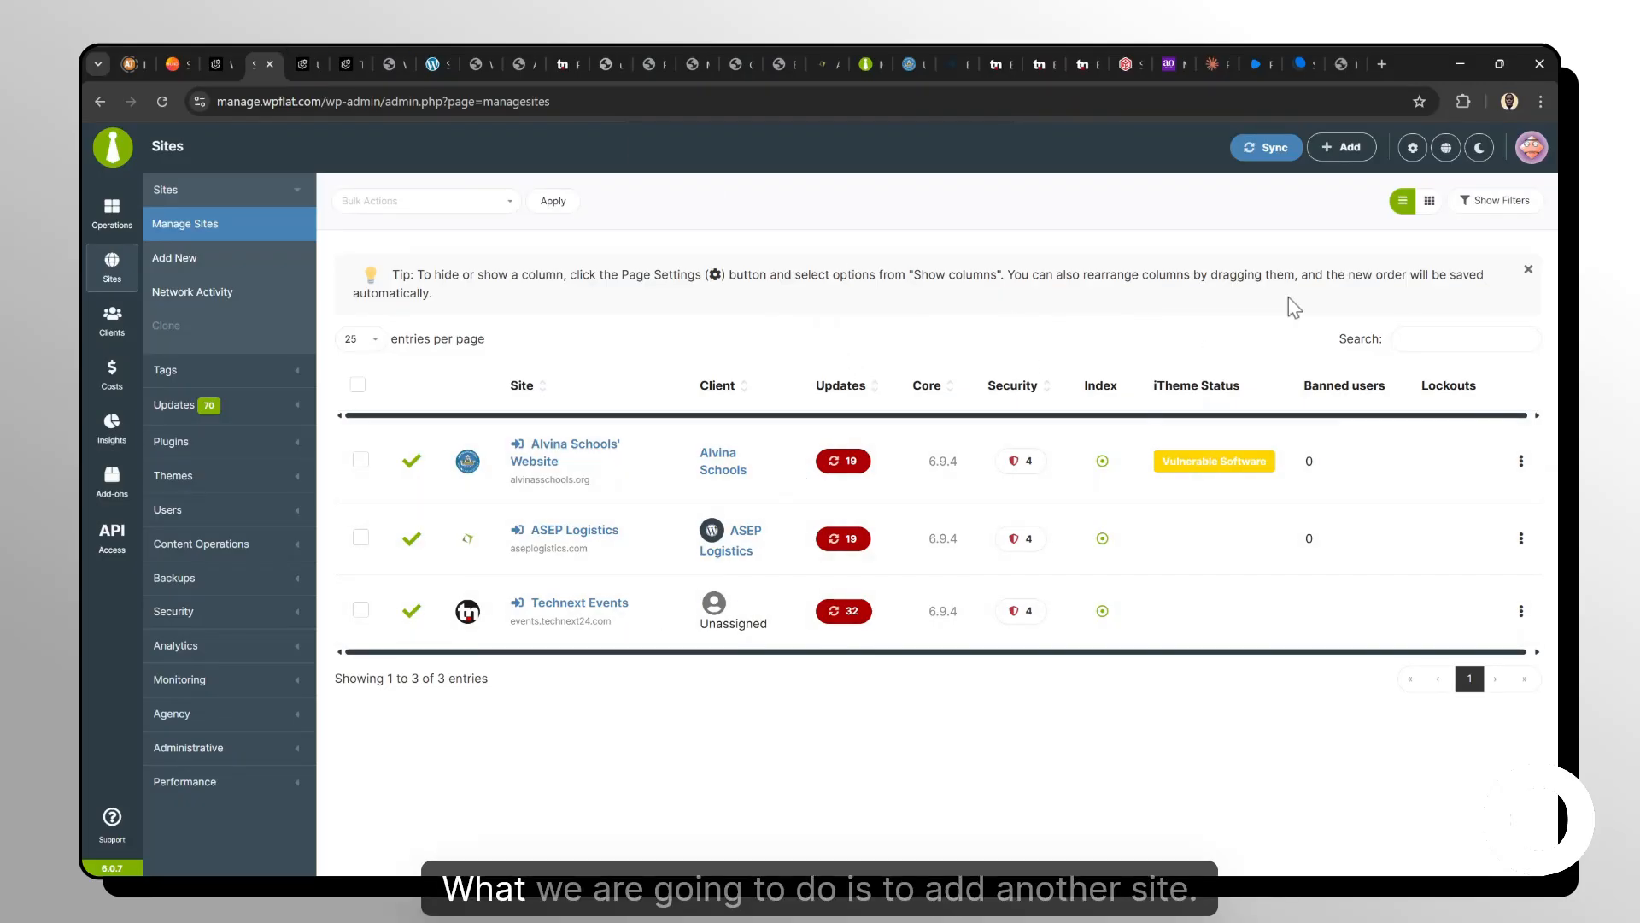
pyautogui.click(1352, 149)
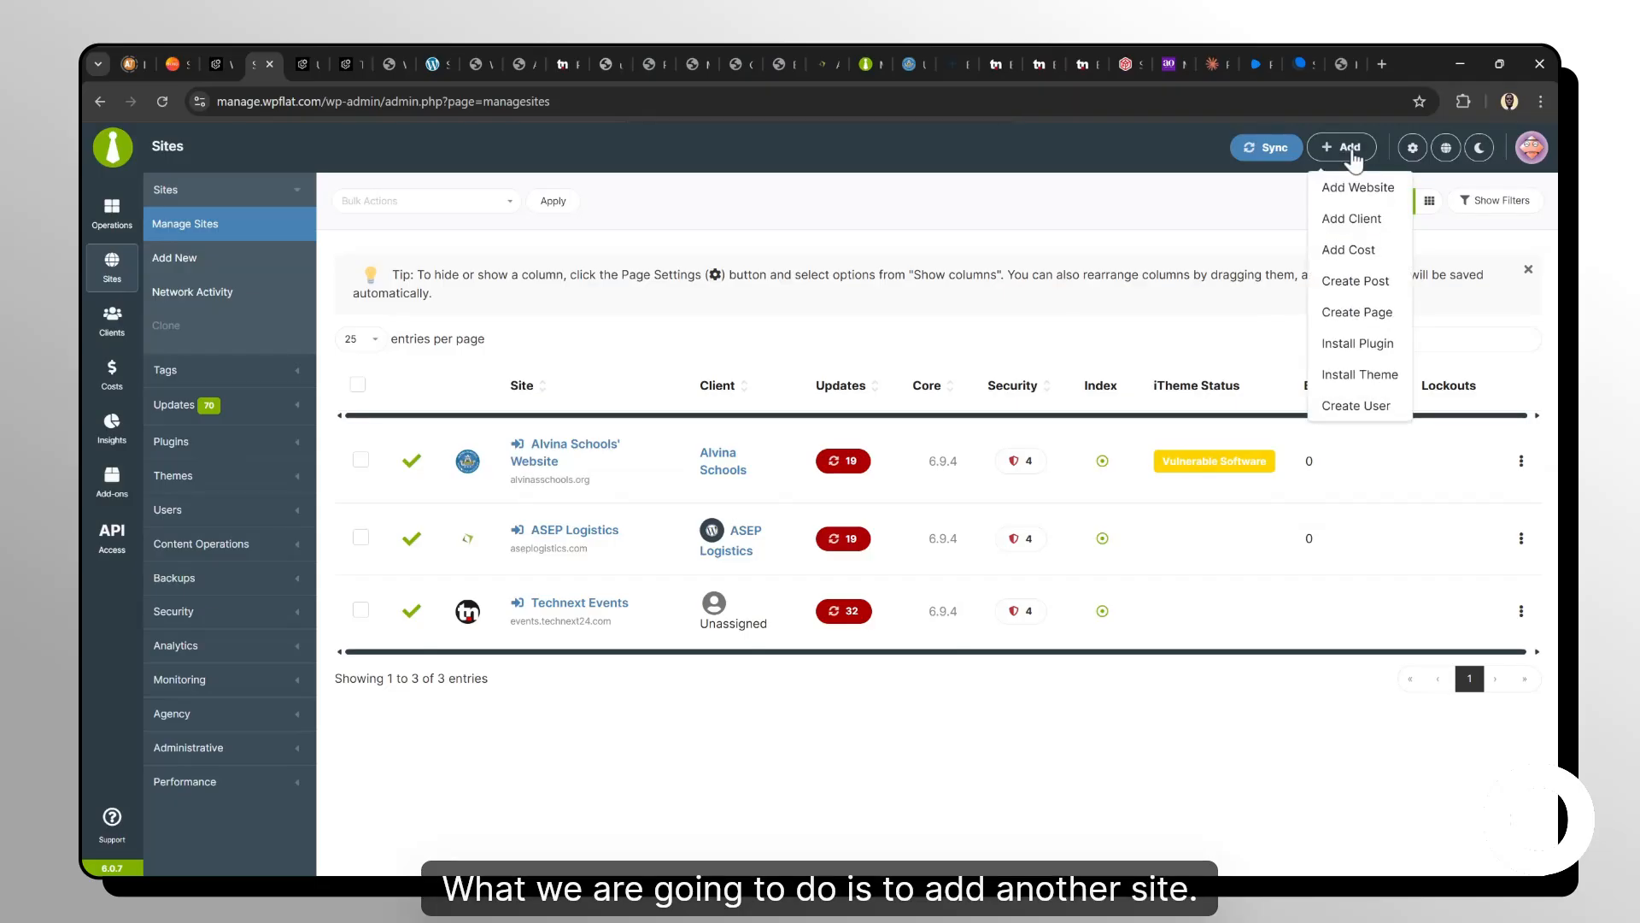
pyautogui.click(1371, 195)
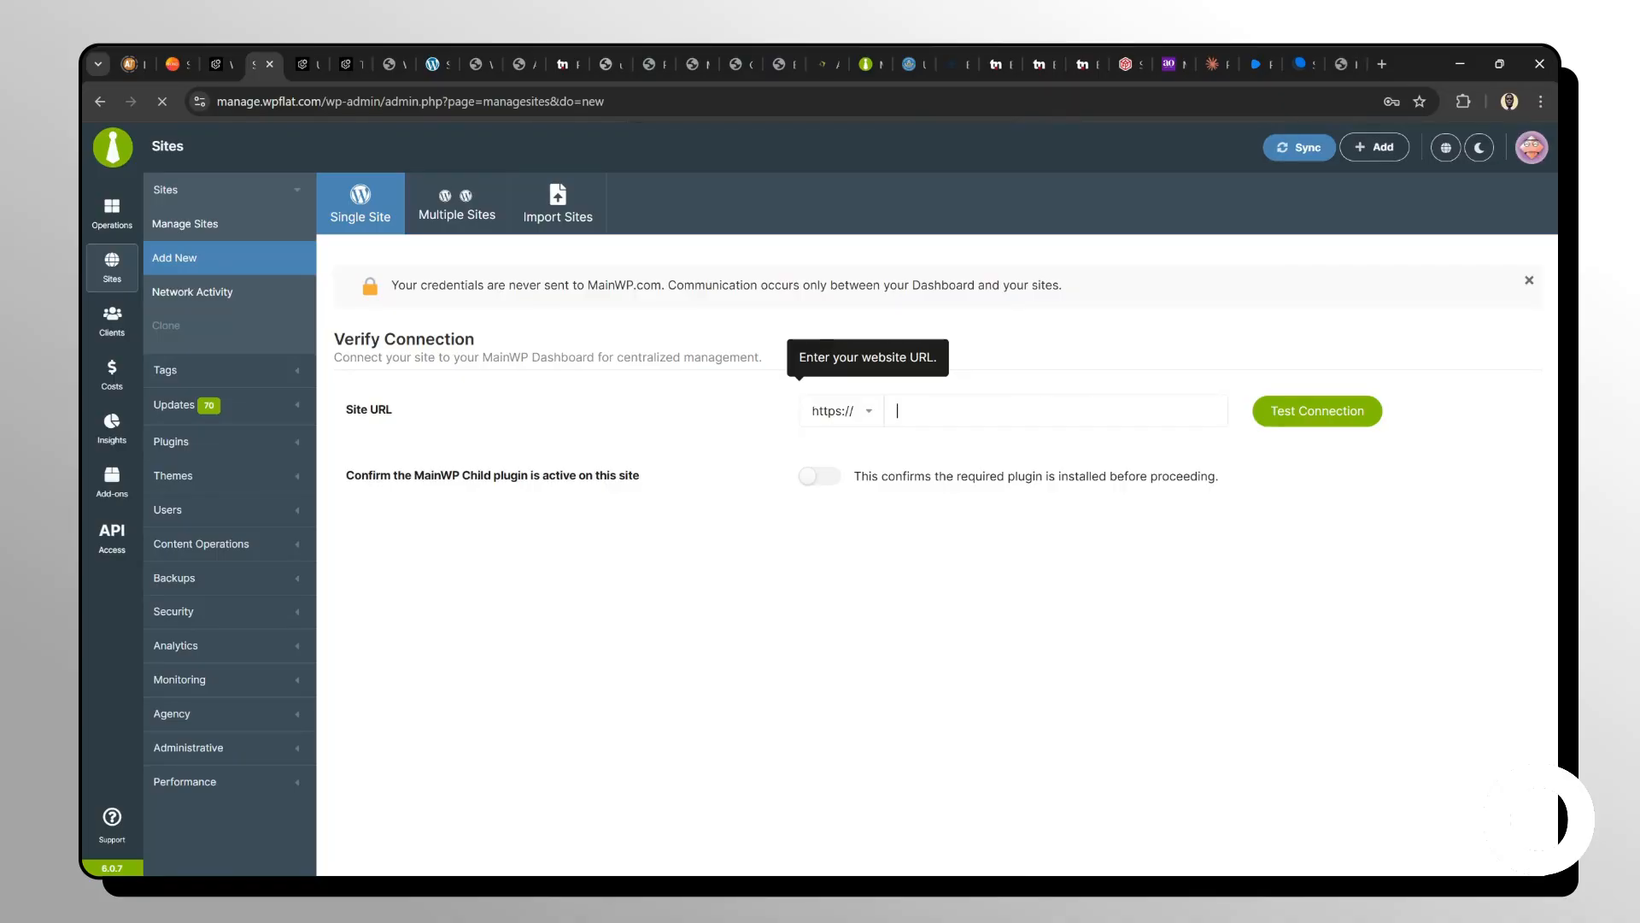
# Enter candidlogistics as the site URL and test the connection.
pyautogui.write('ndid')
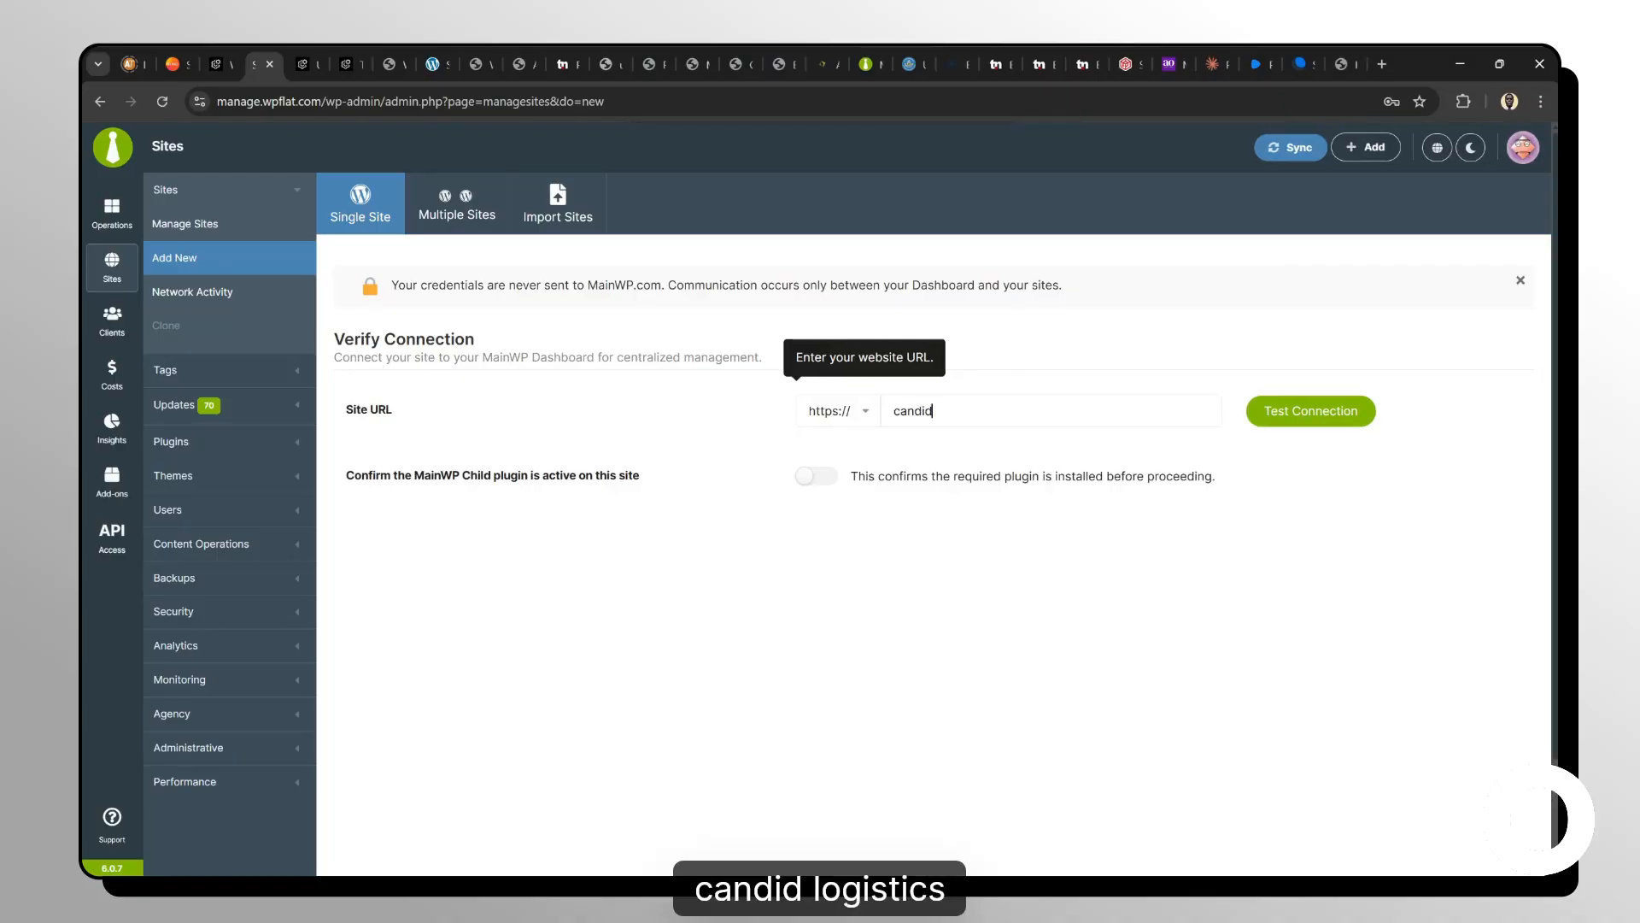
pyautogui.write('logistics')
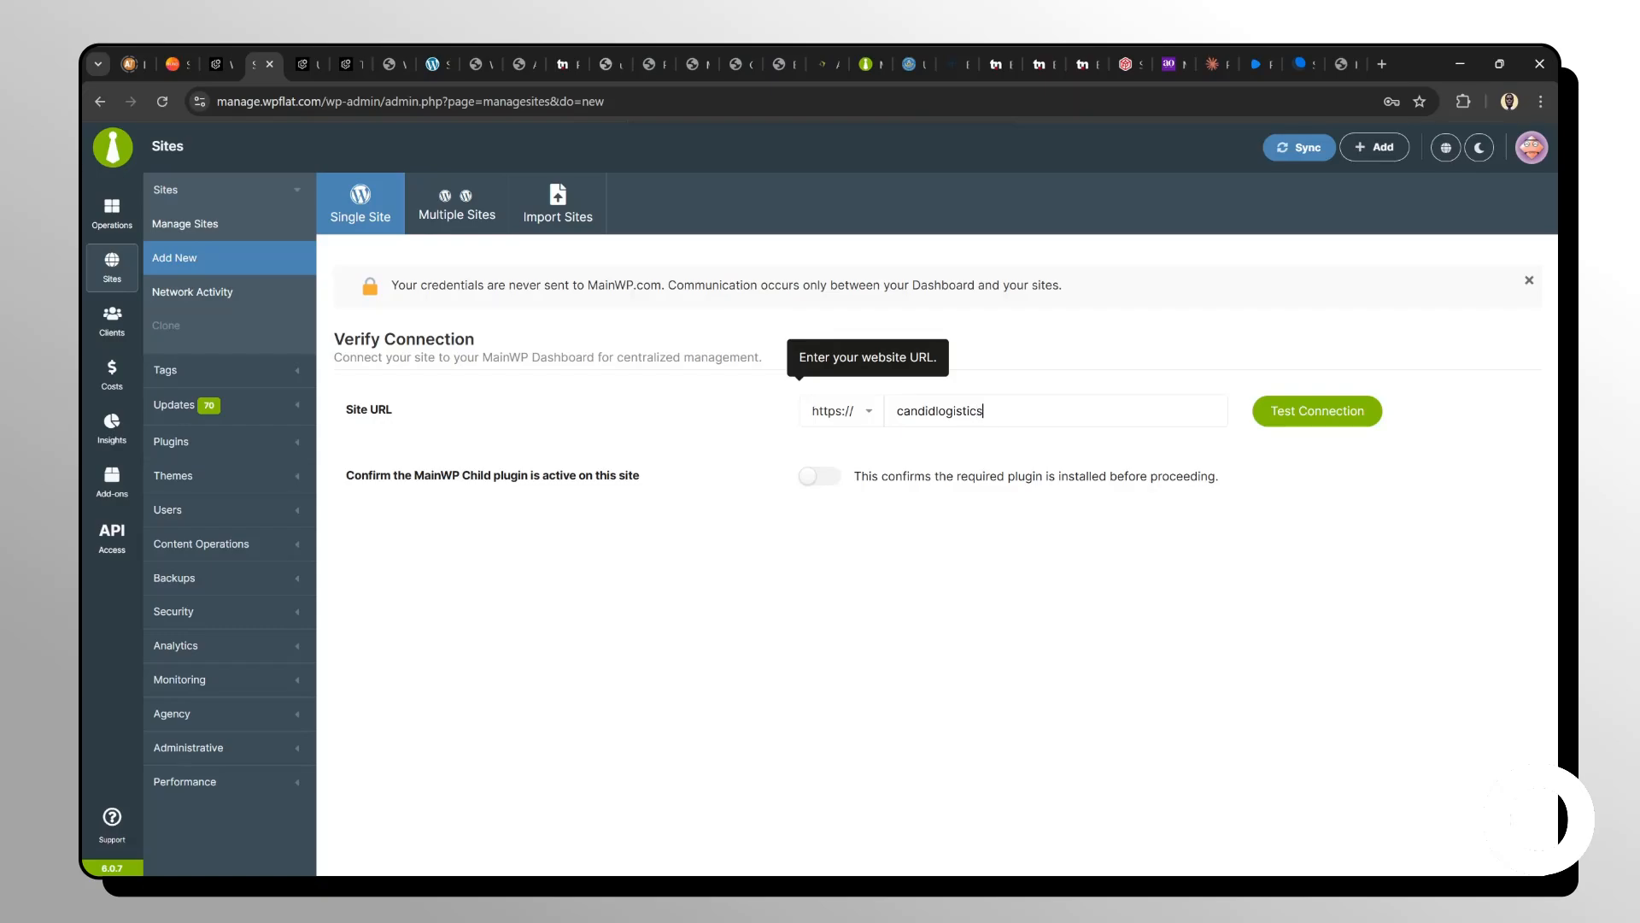
pyautogui.click(1315, 420)
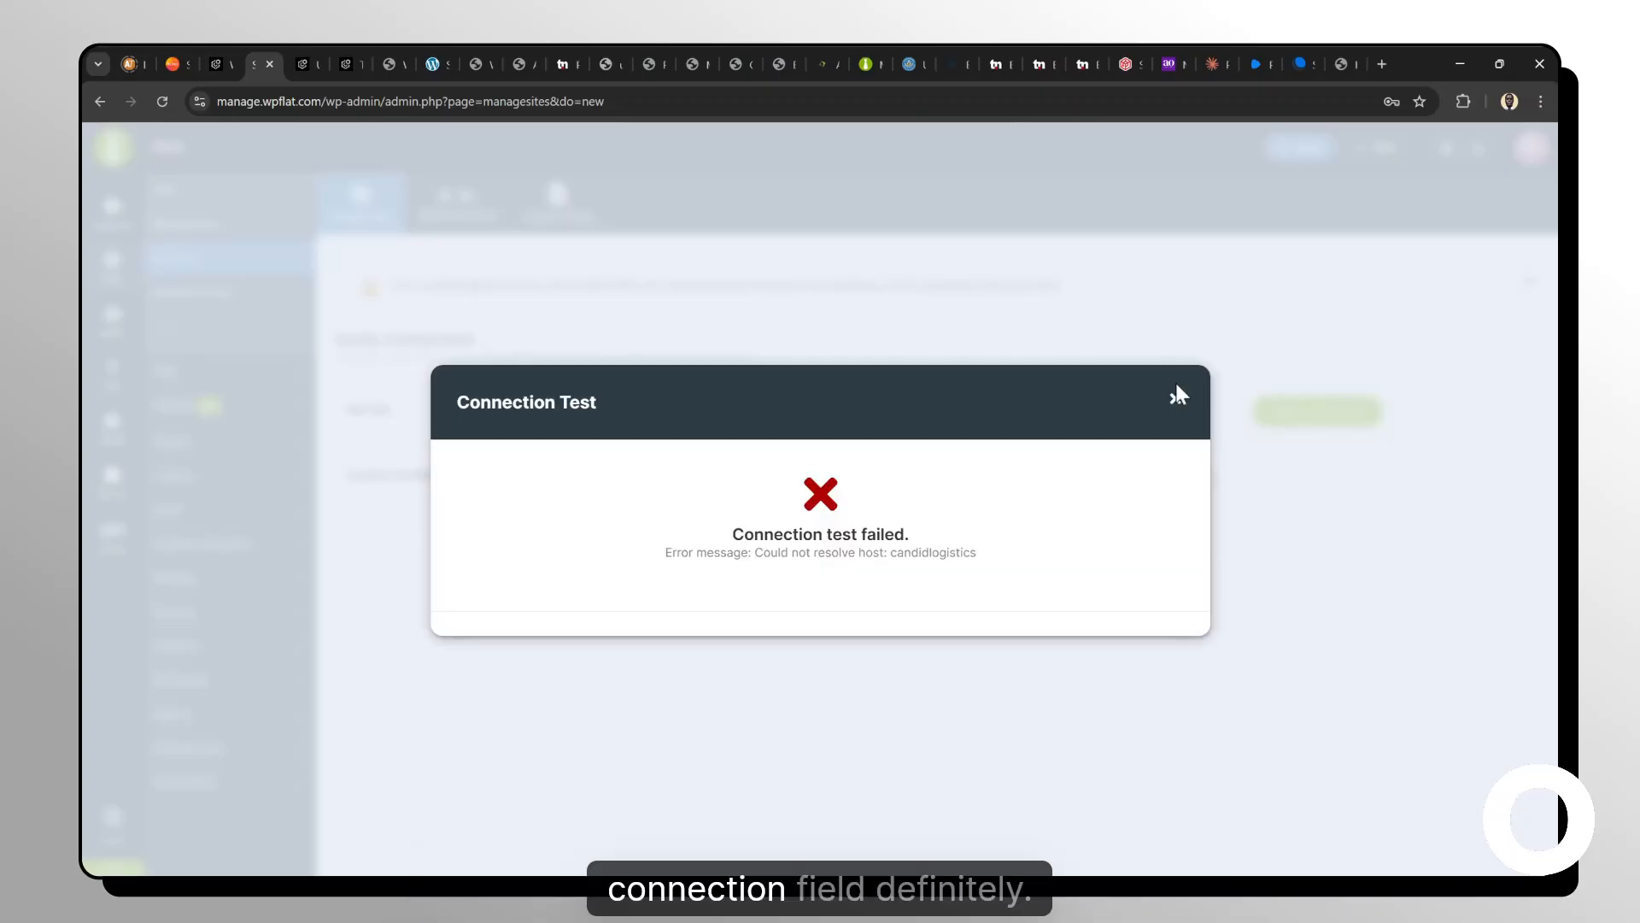
pyautogui.click(1176, 398)
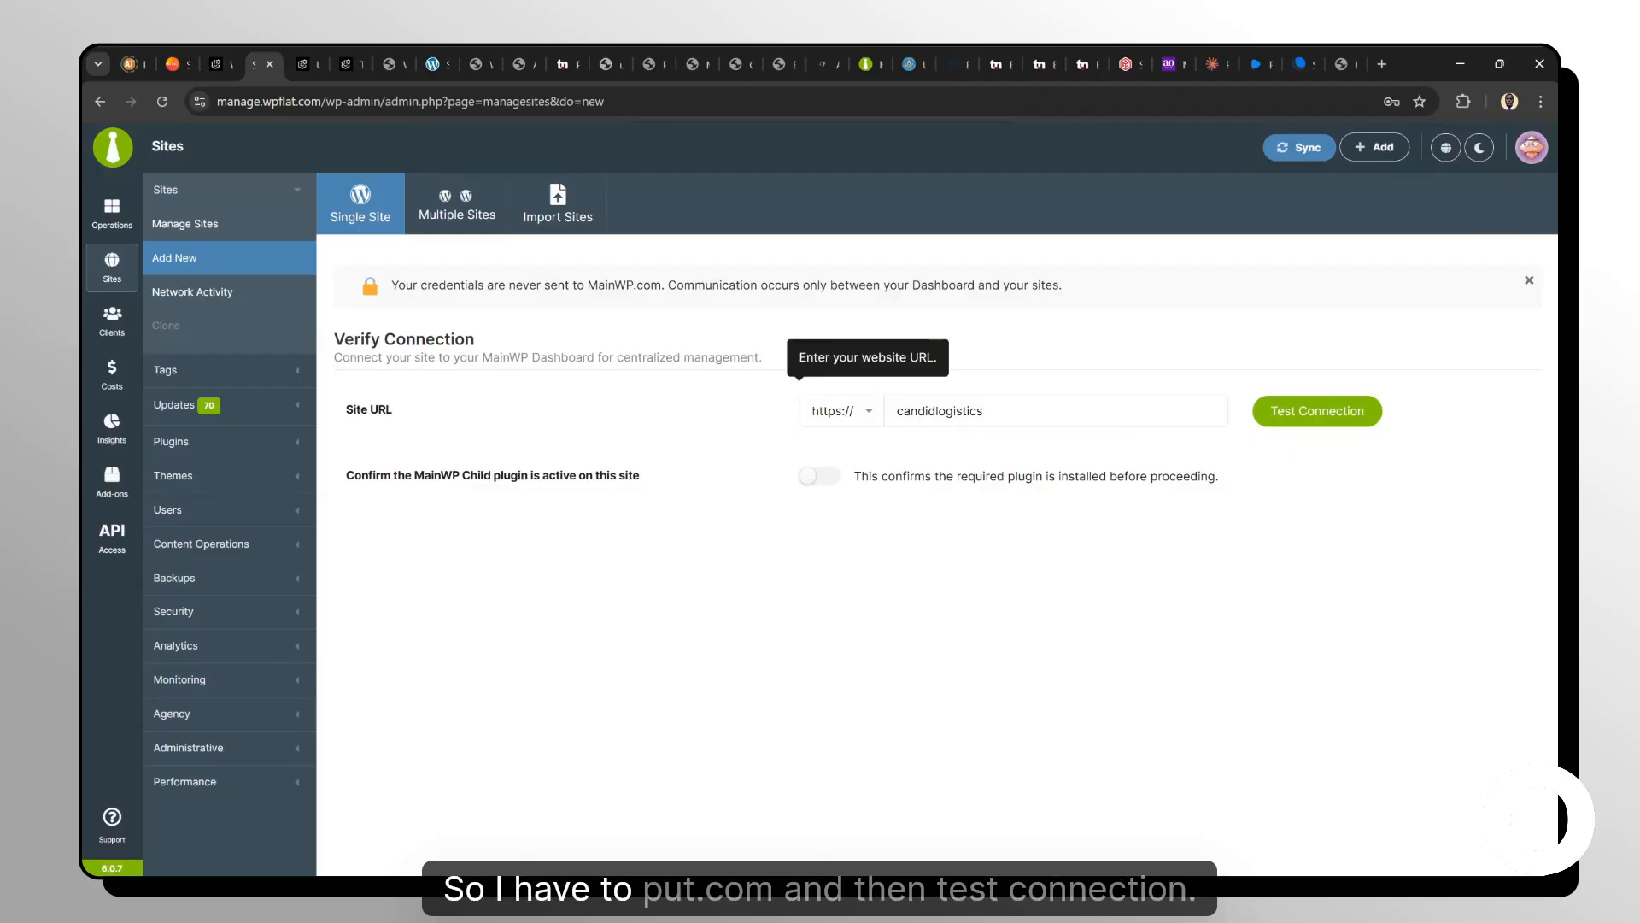
# Complete the site URL as candidlogistics.com and test the connection again.
pyautogui.write('.com')
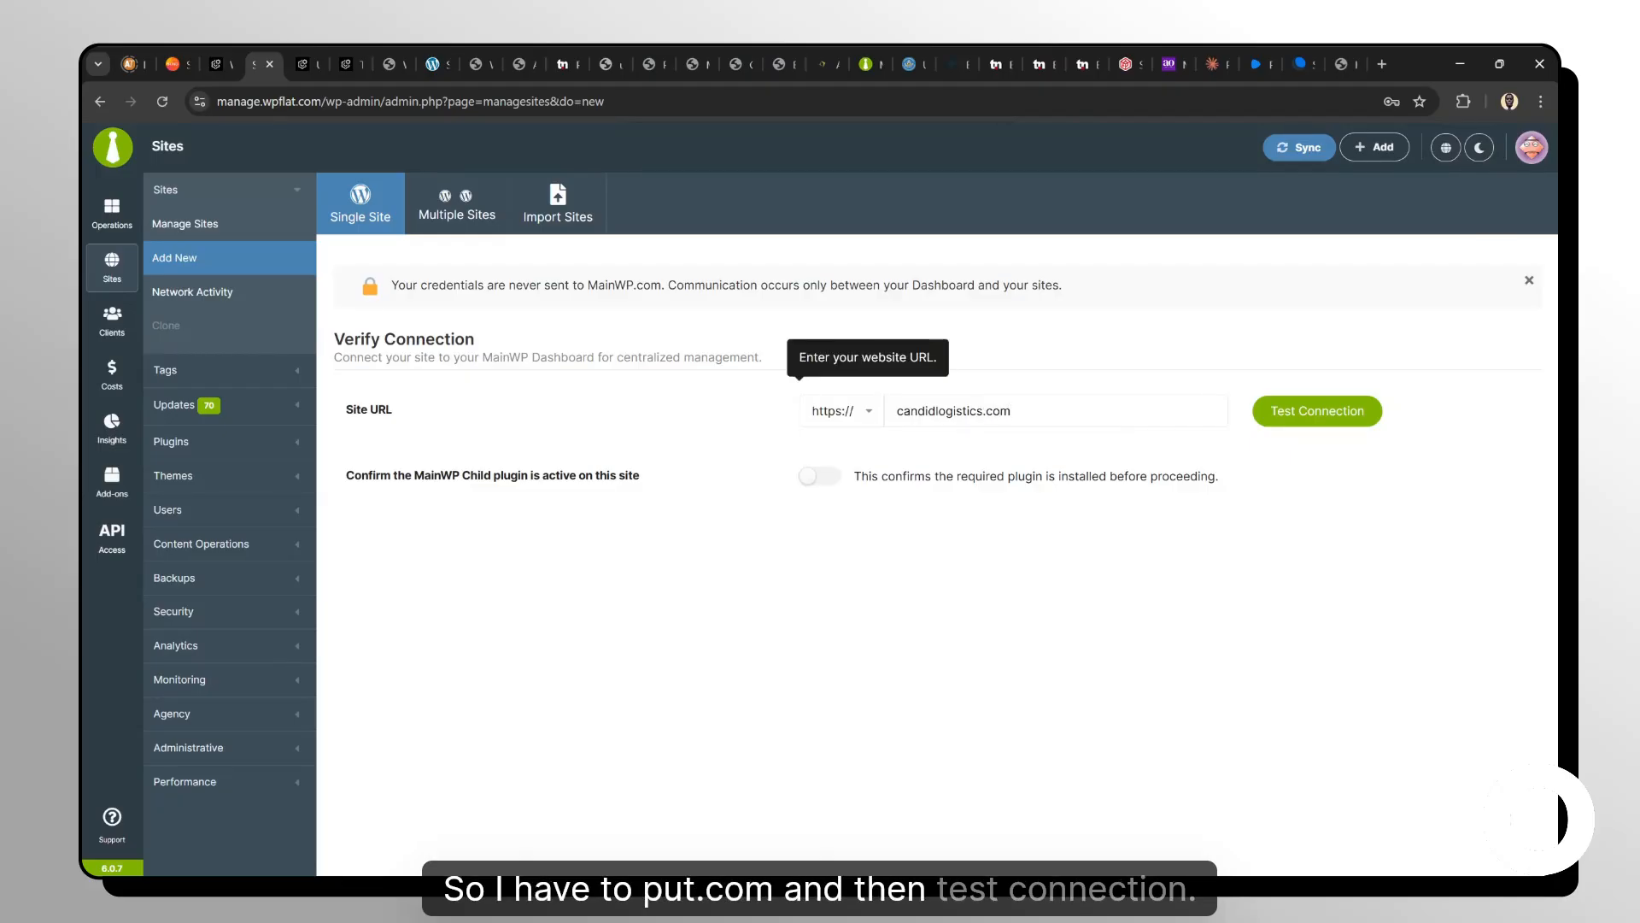
pyautogui.click(1359, 411)
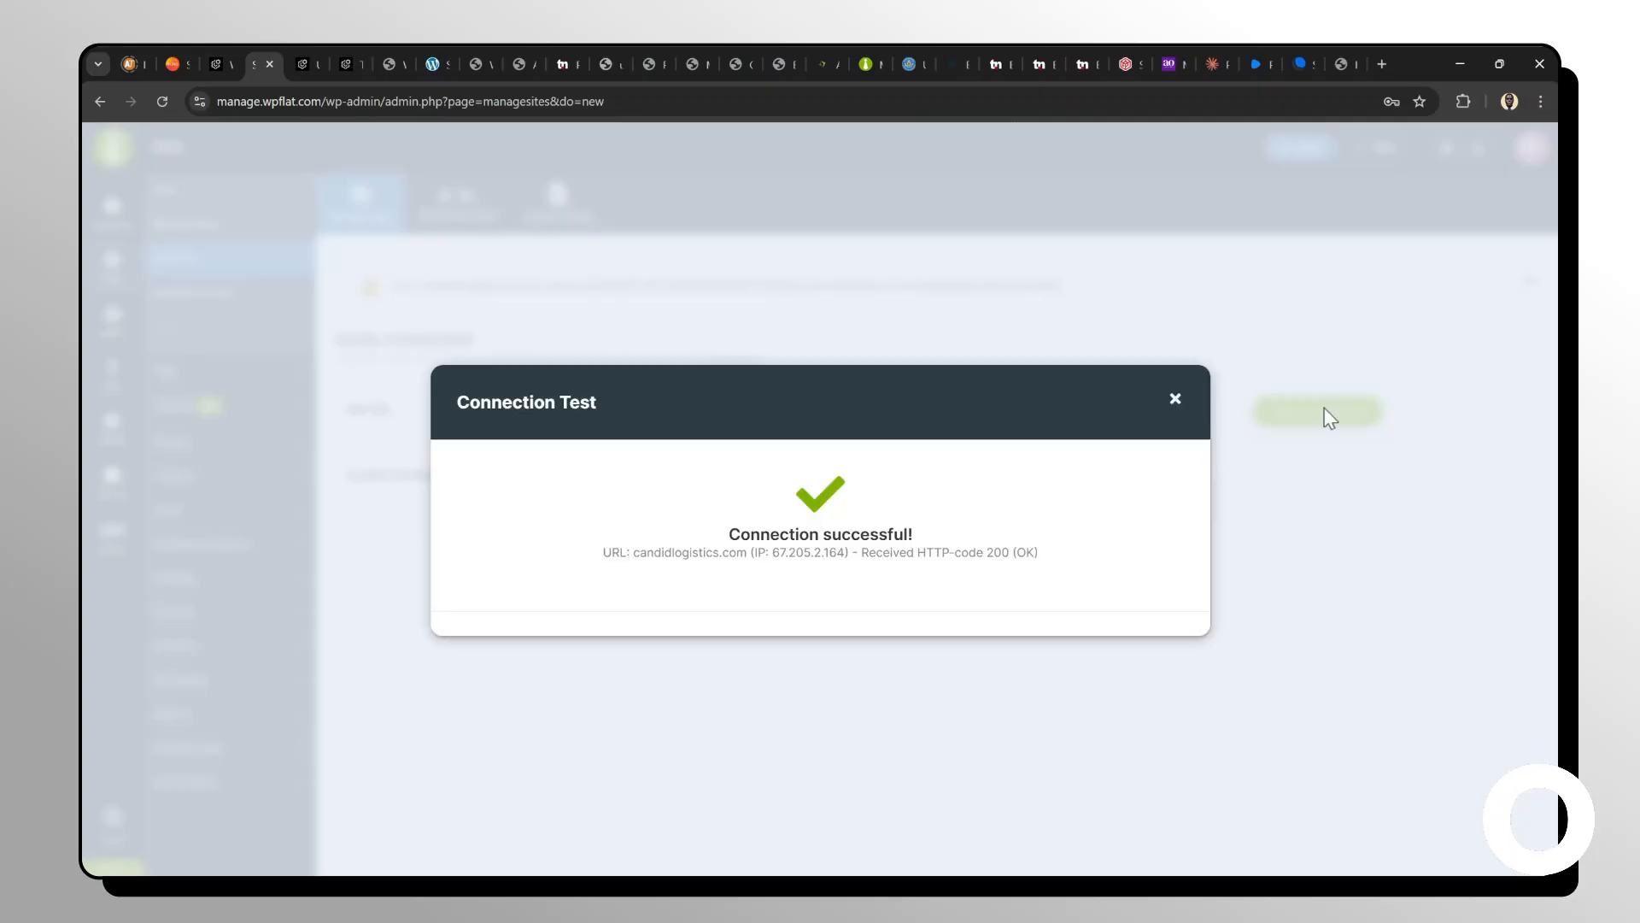
pyautogui.click(1175, 399)
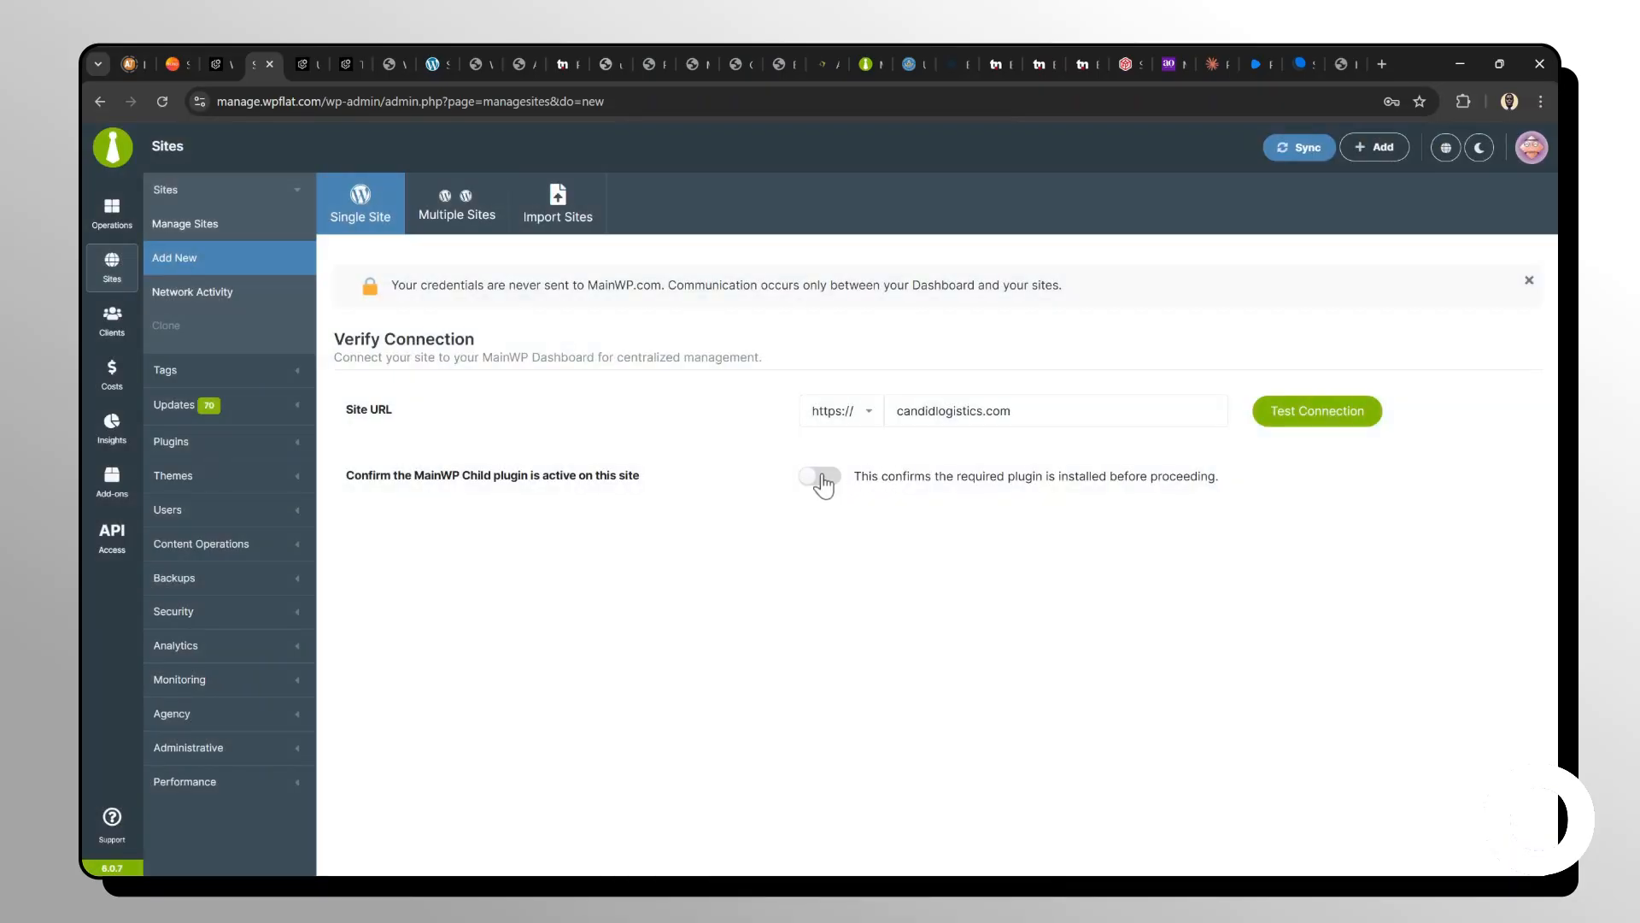
# Confirm that the MainWP Child plugin is active on the site to reveal the connection settings.
pyautogui.click(821, 479)
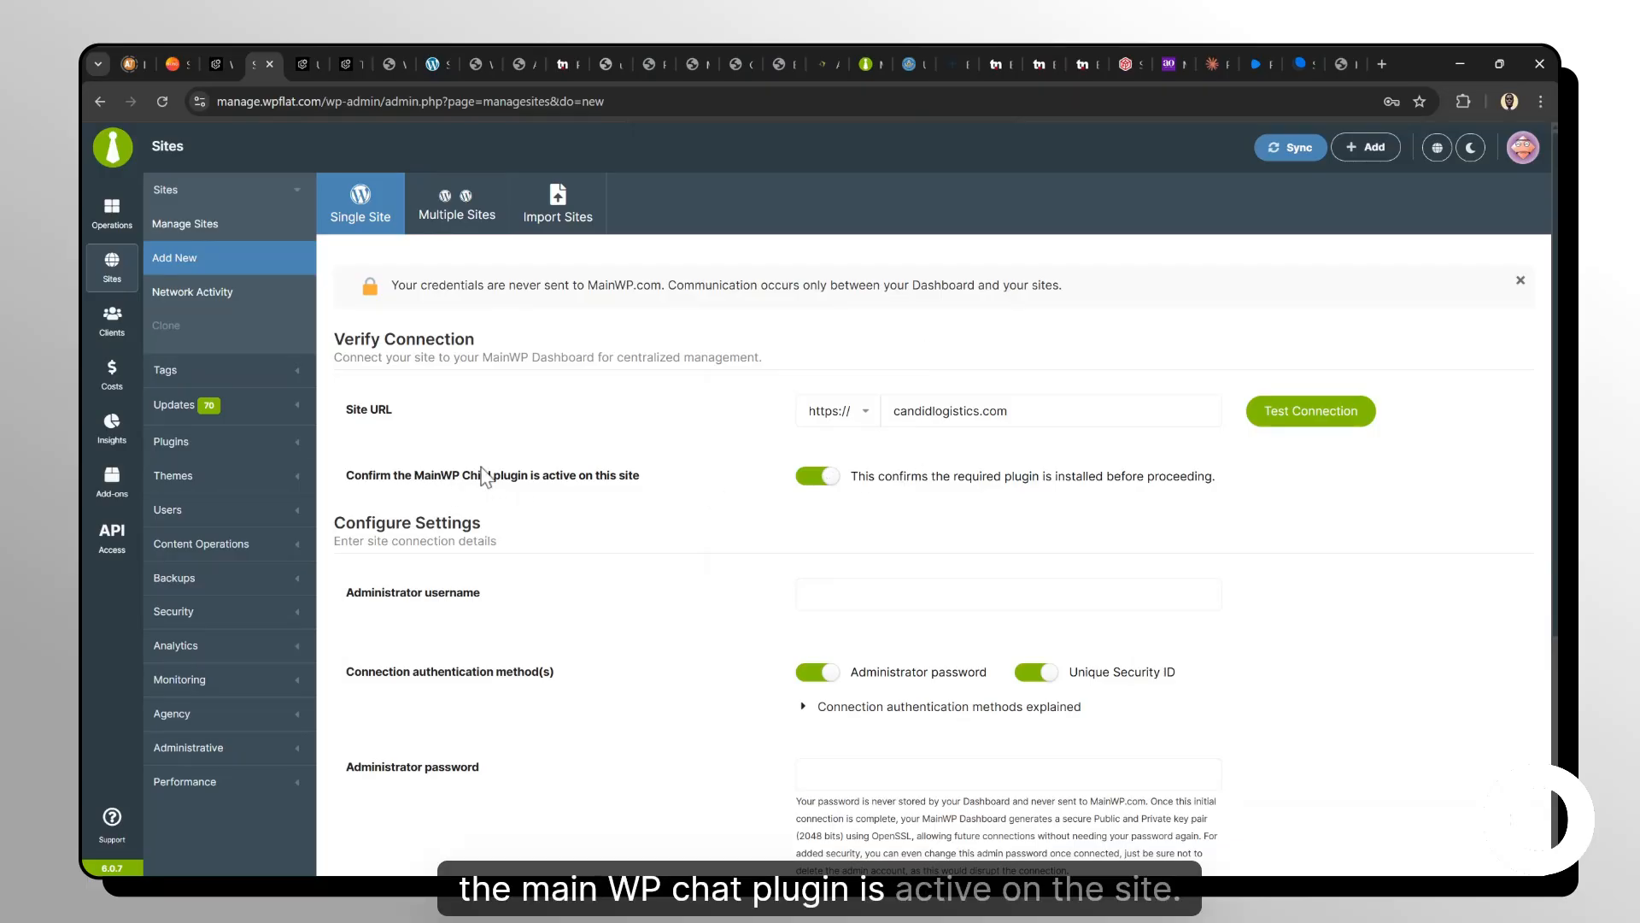
pyautogui.scroll(-2, 794, 491)
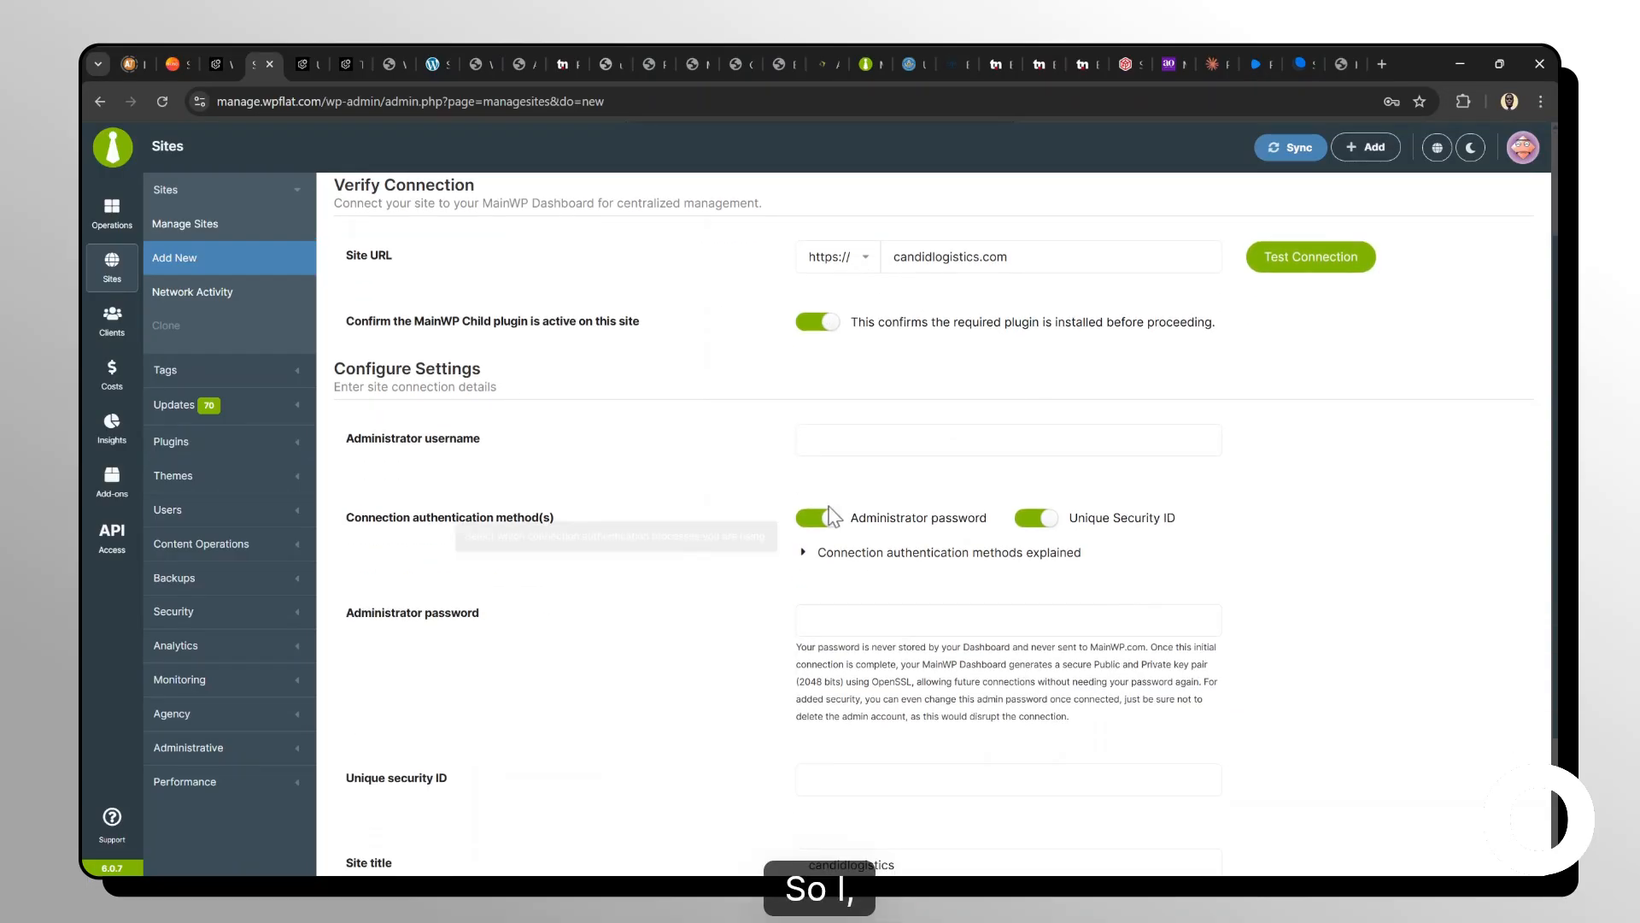
# Turn off both the Administrator password and Unique Security ID connection authentication methods.
pyautogui.click(825, 516)
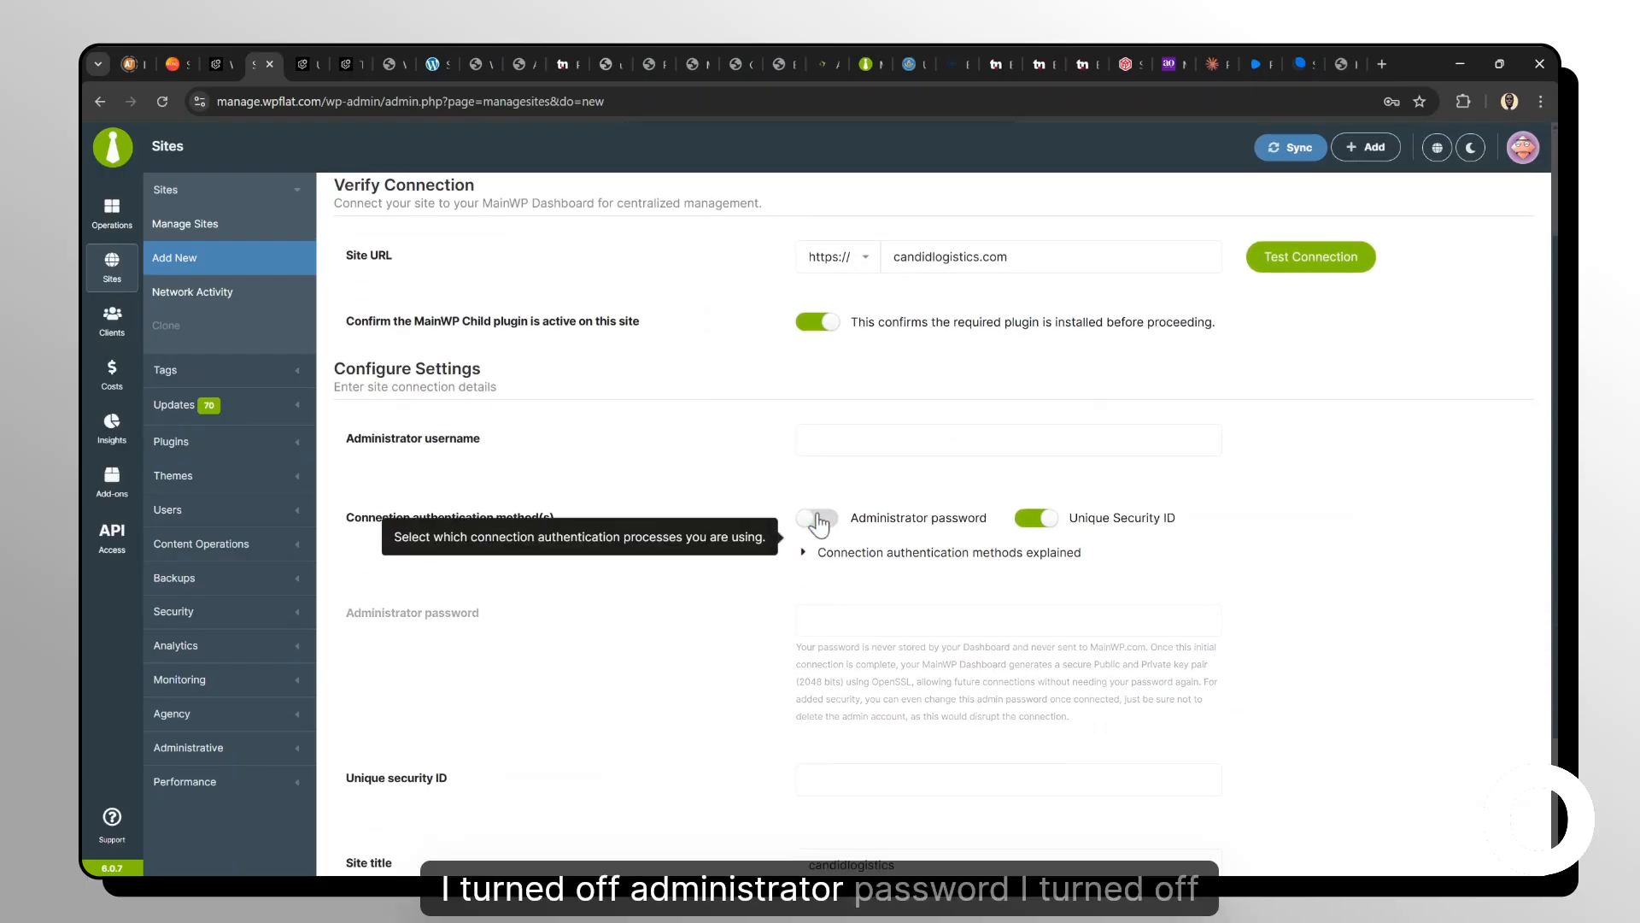
pyautogui.click(1034, 518)
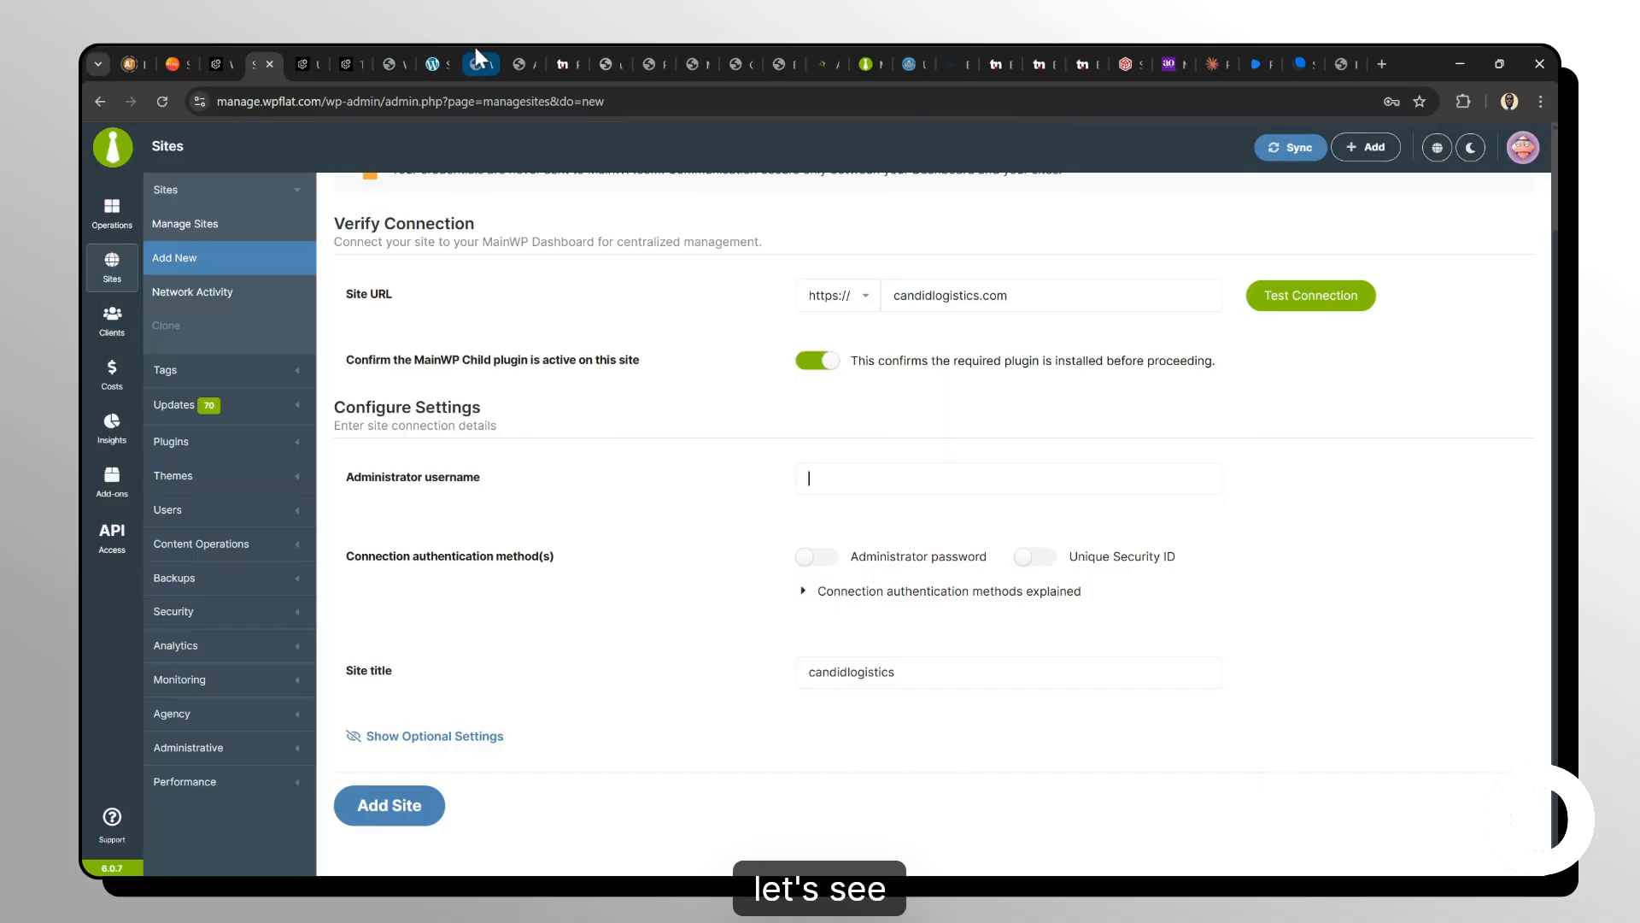
# Switch to the site's admin and review its Users list to find the administrator account.
pyautogui.click(653, 51)
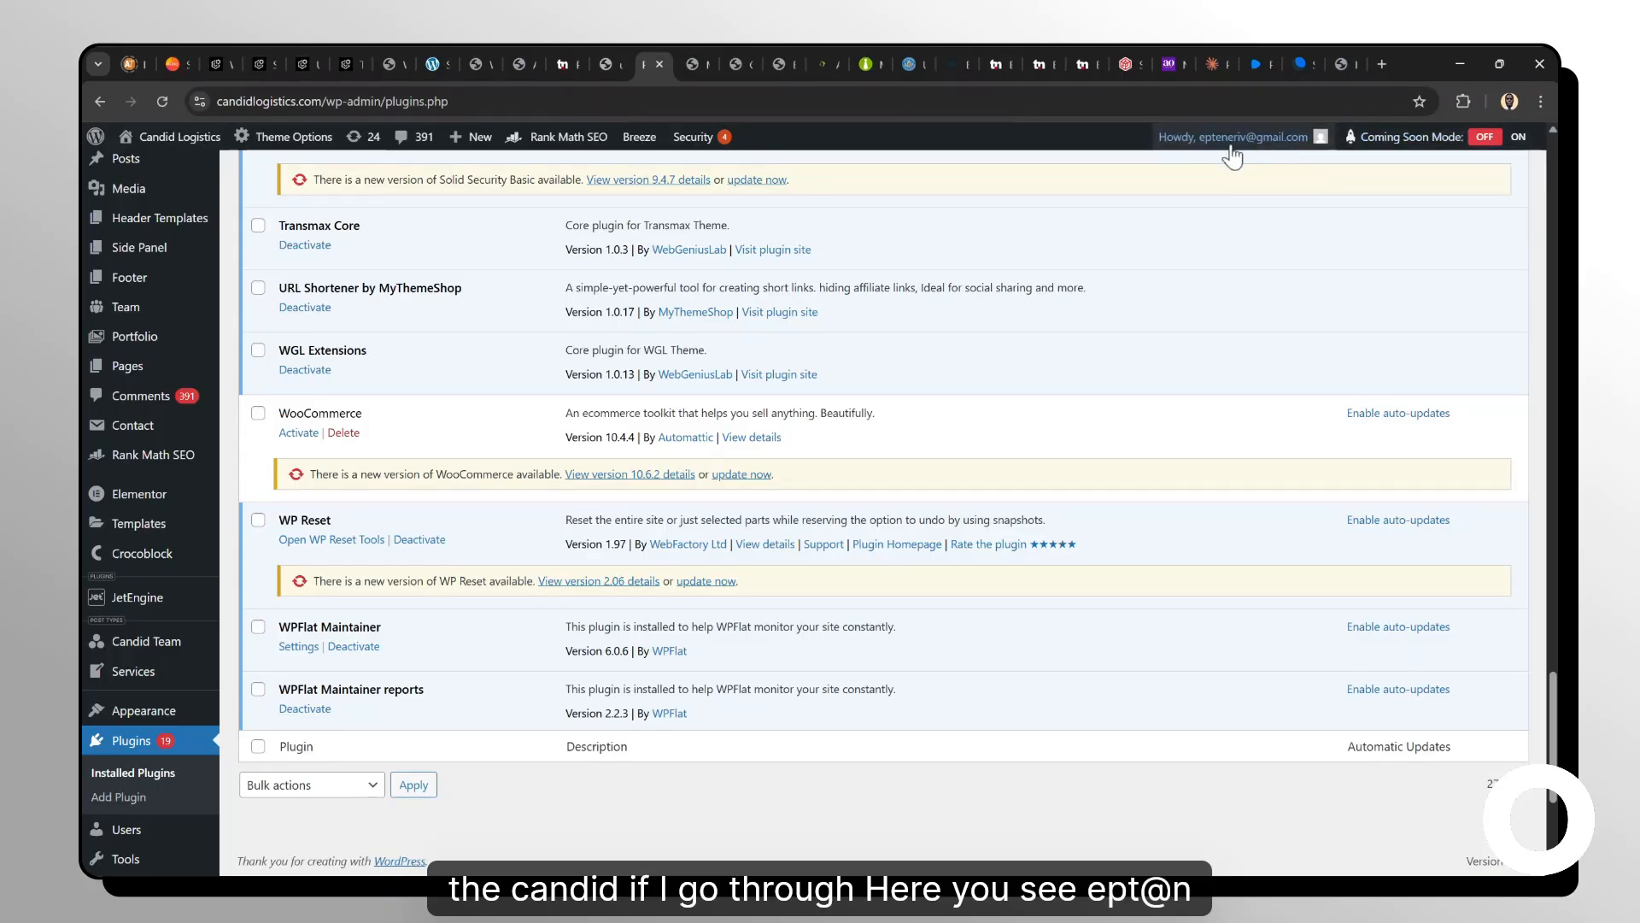
pyautogui.moveTo(1215, 145)
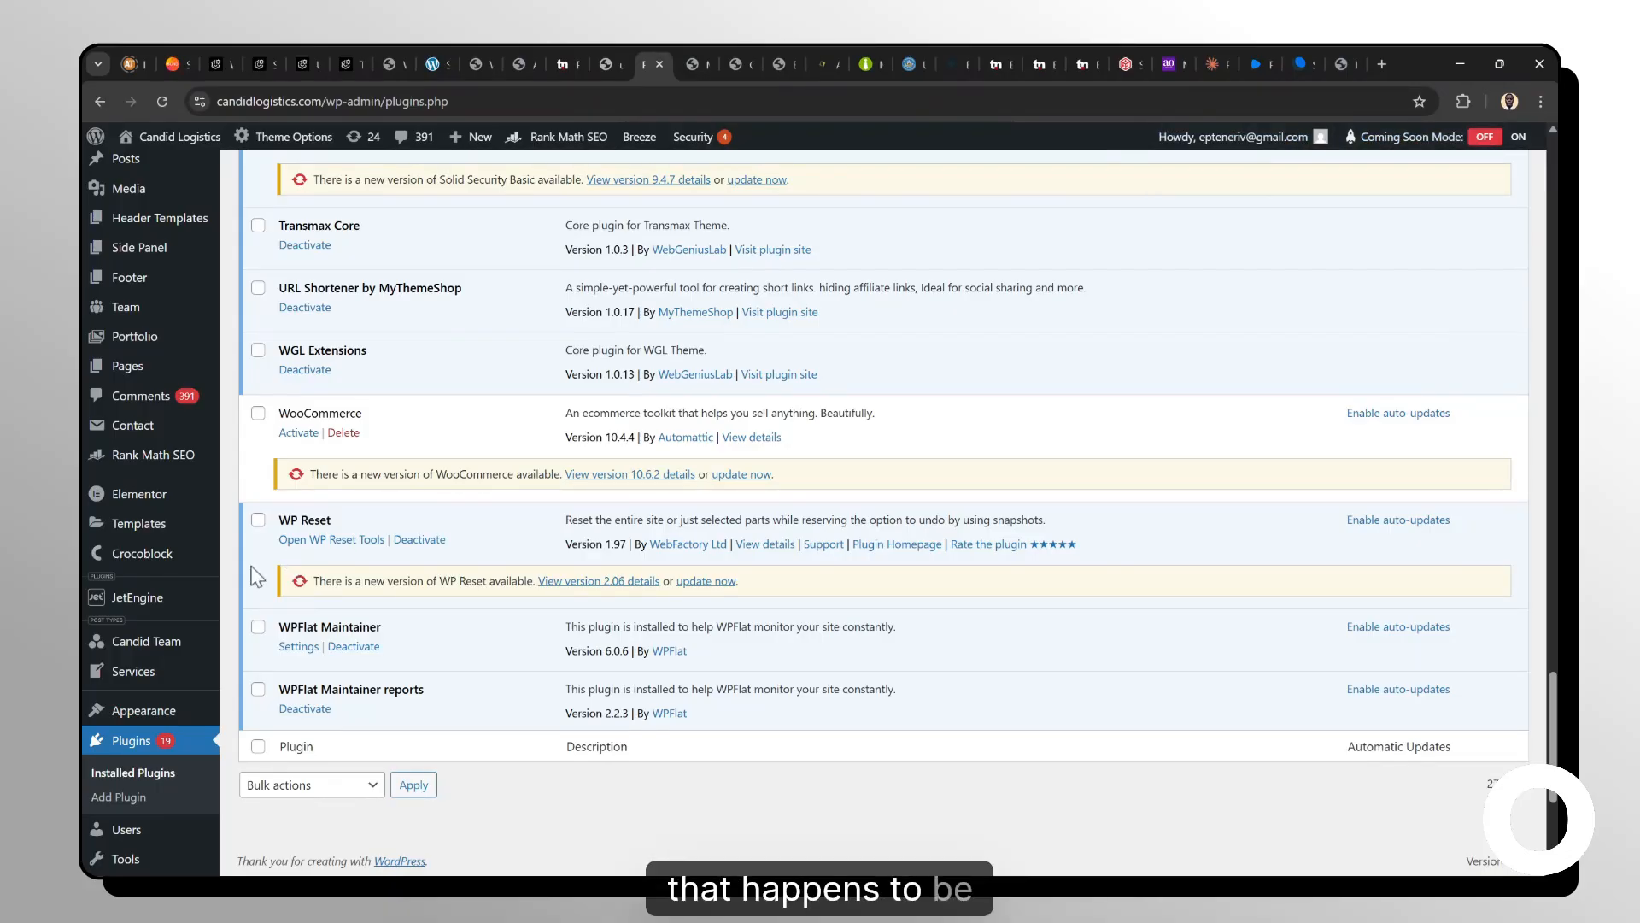
pyautogui.scroll(-2, 125, 700)
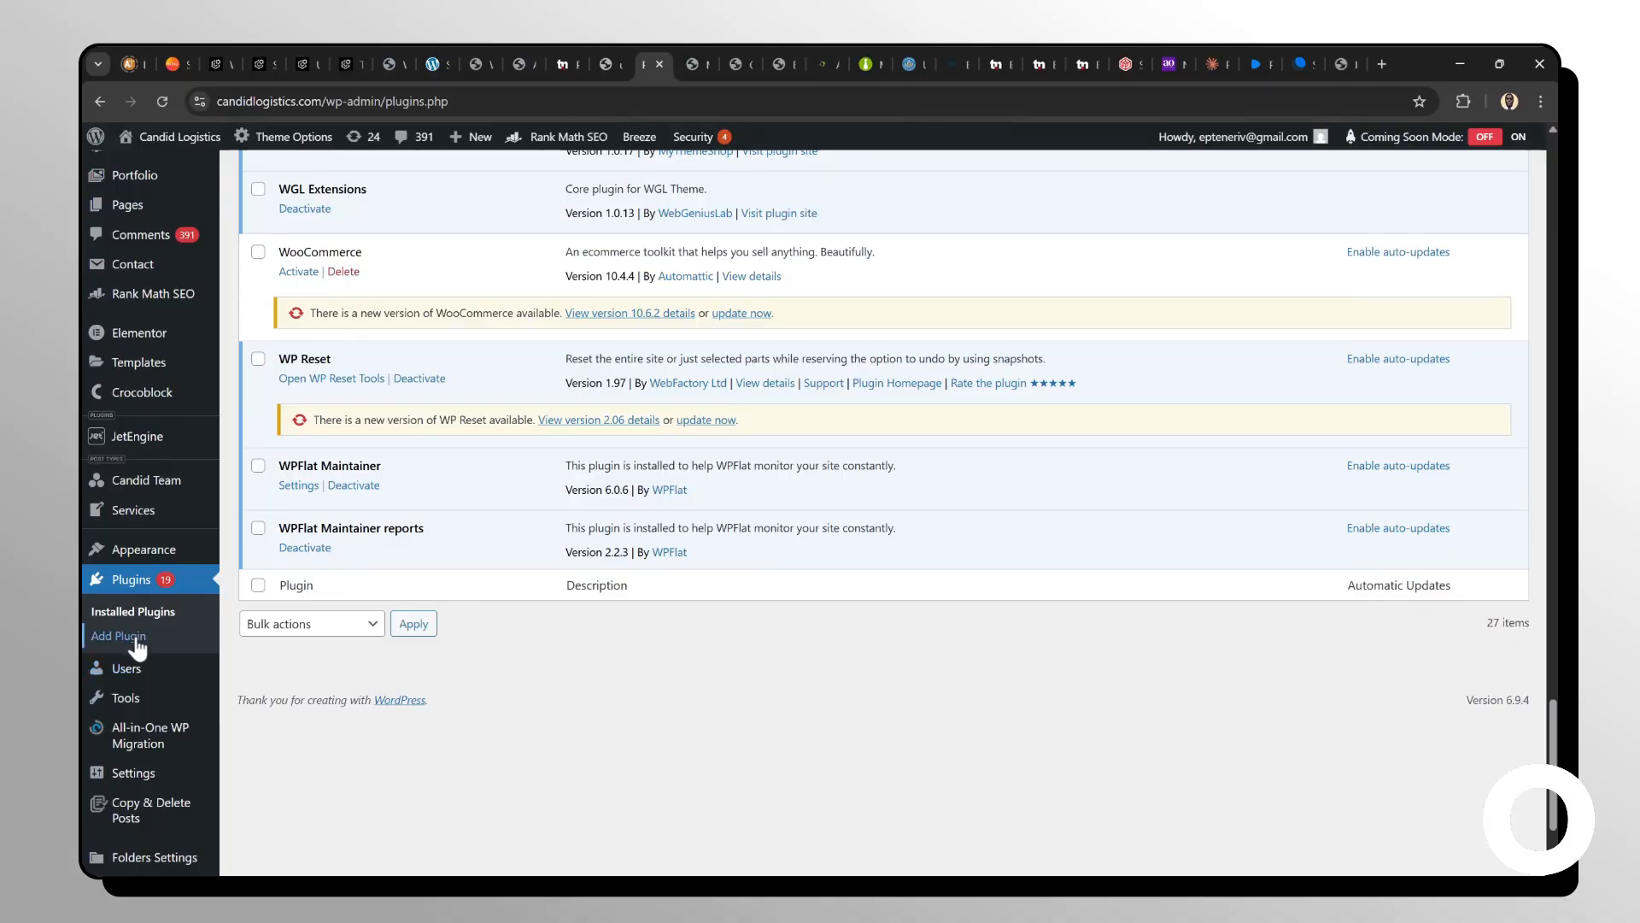
pyautogui.click(129, 680)
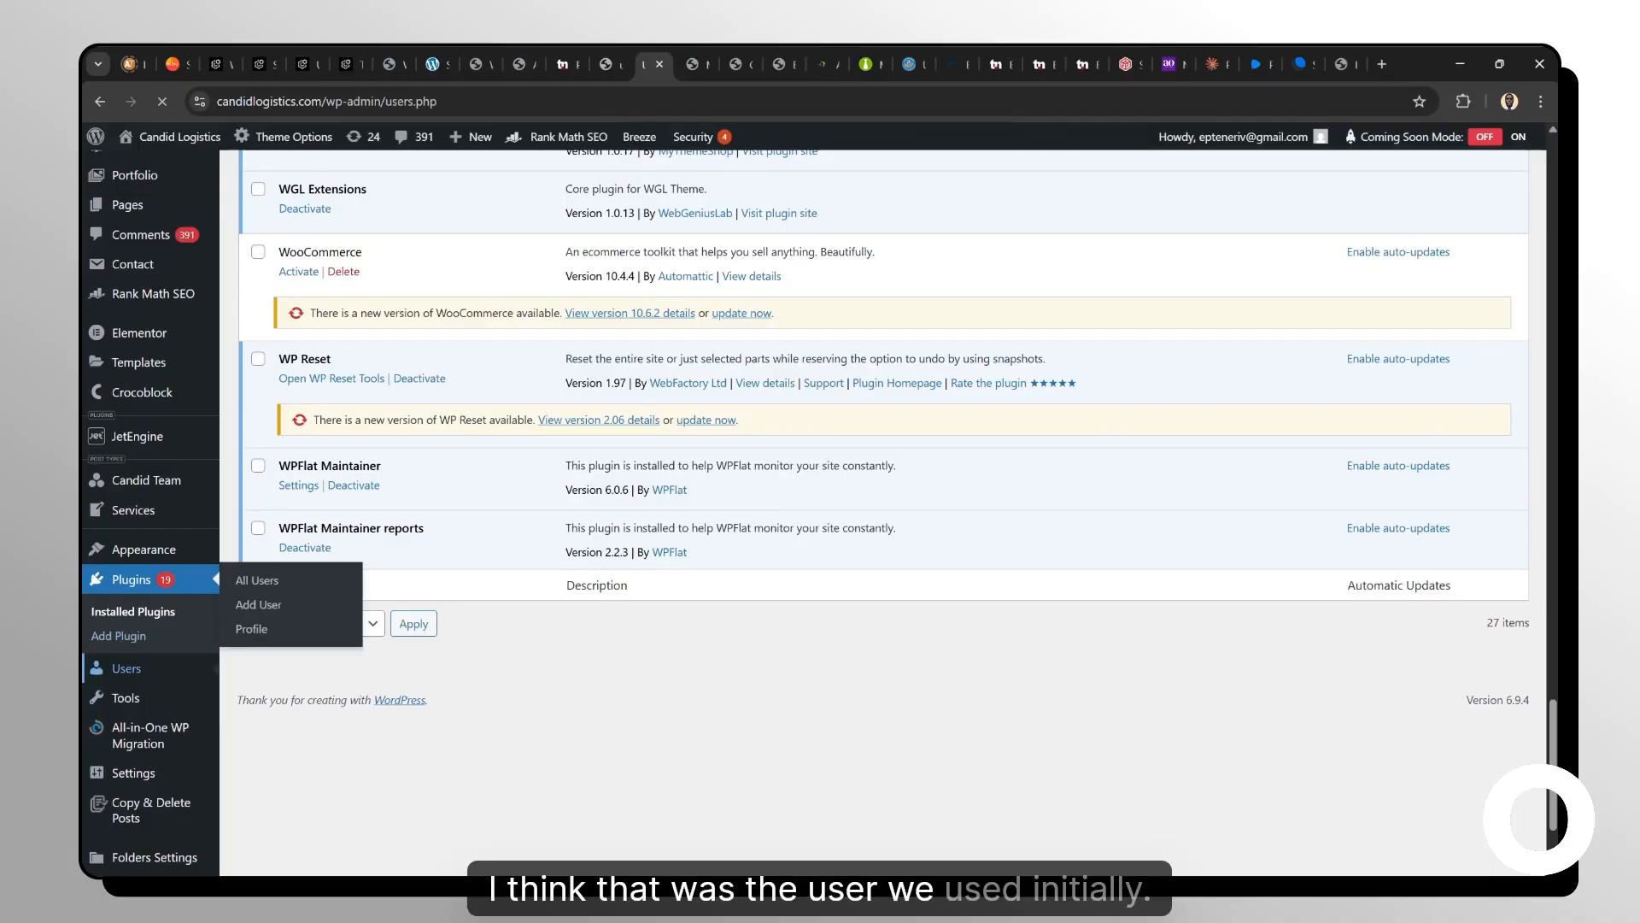
pyautogui.scroll(-5, 716, 464)
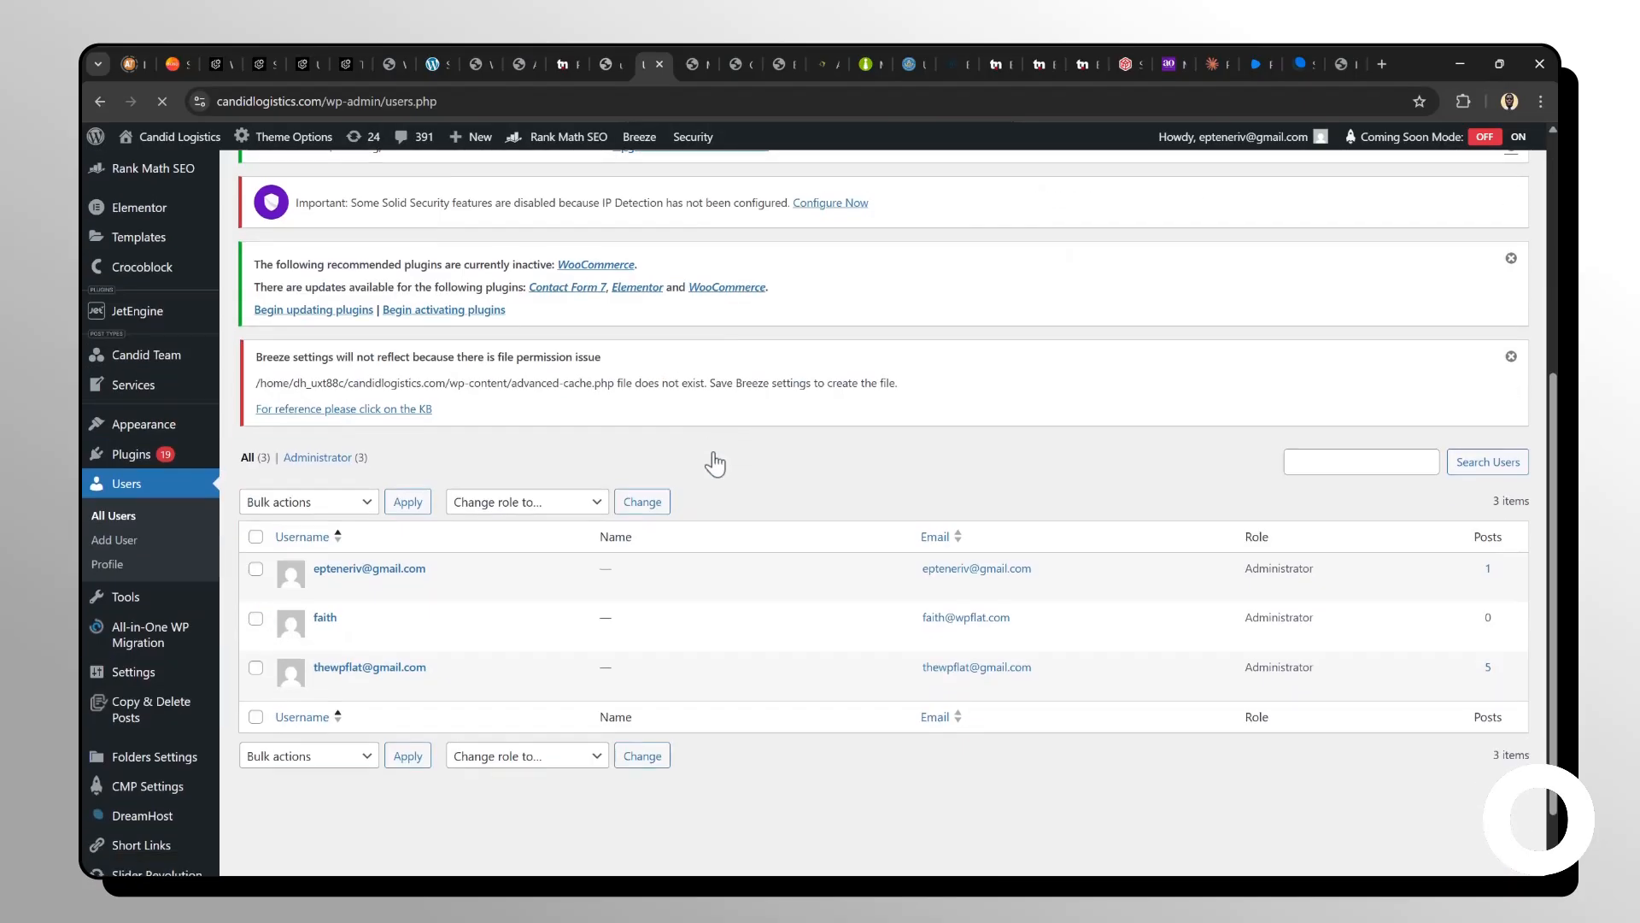
pyautogui.moveTo(417, 591)
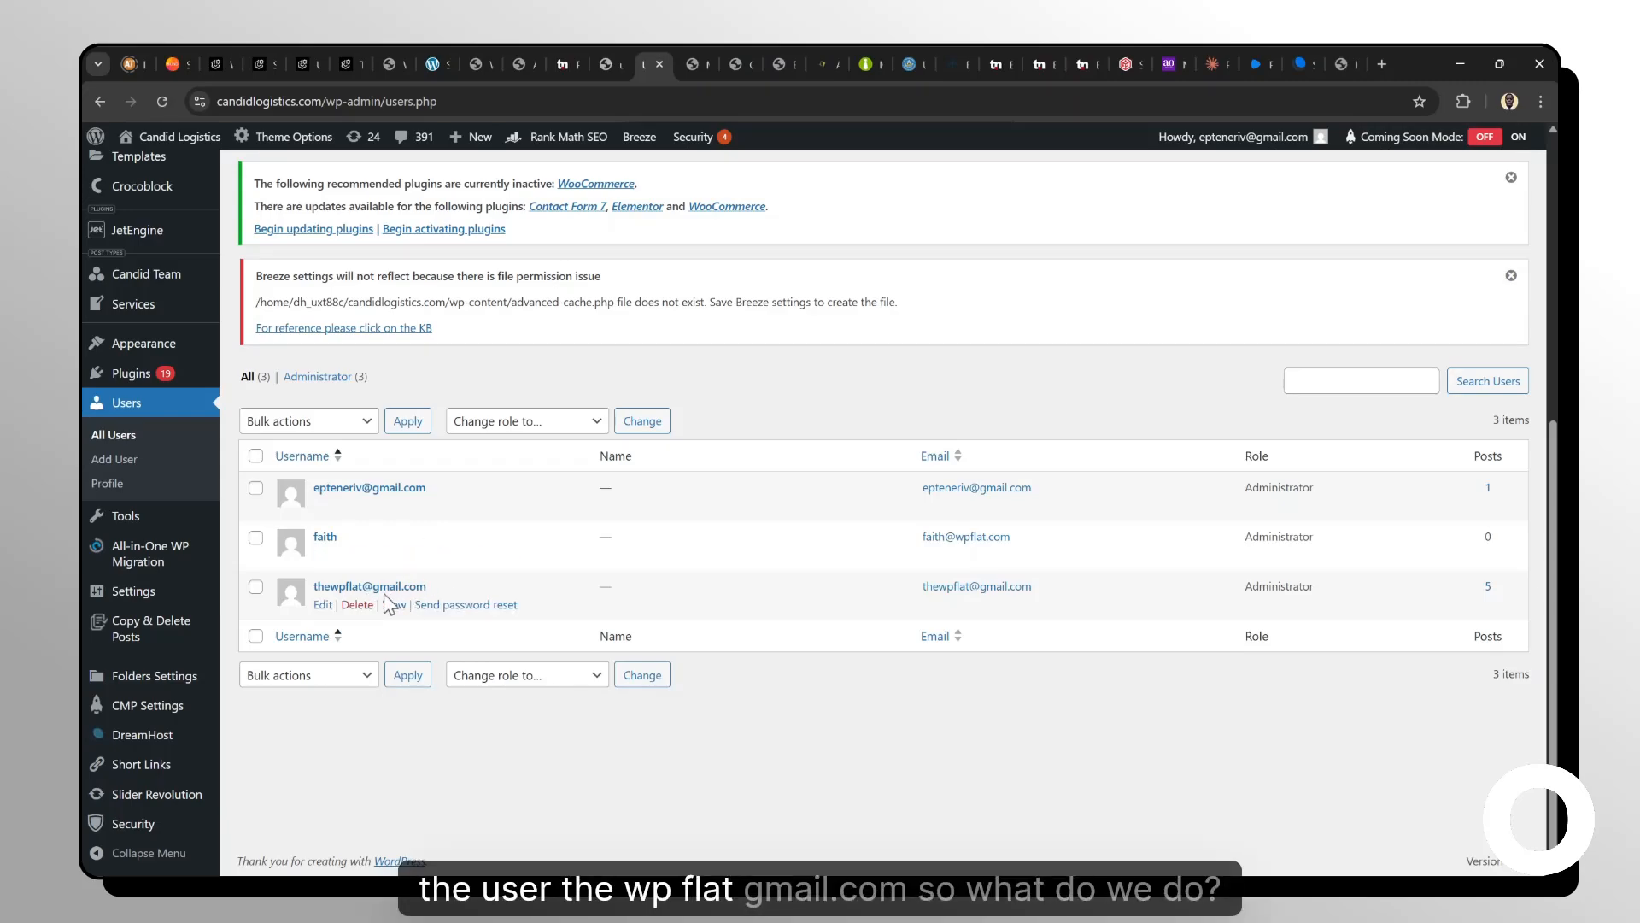
pyautogui.scroll(2, 371, 345)
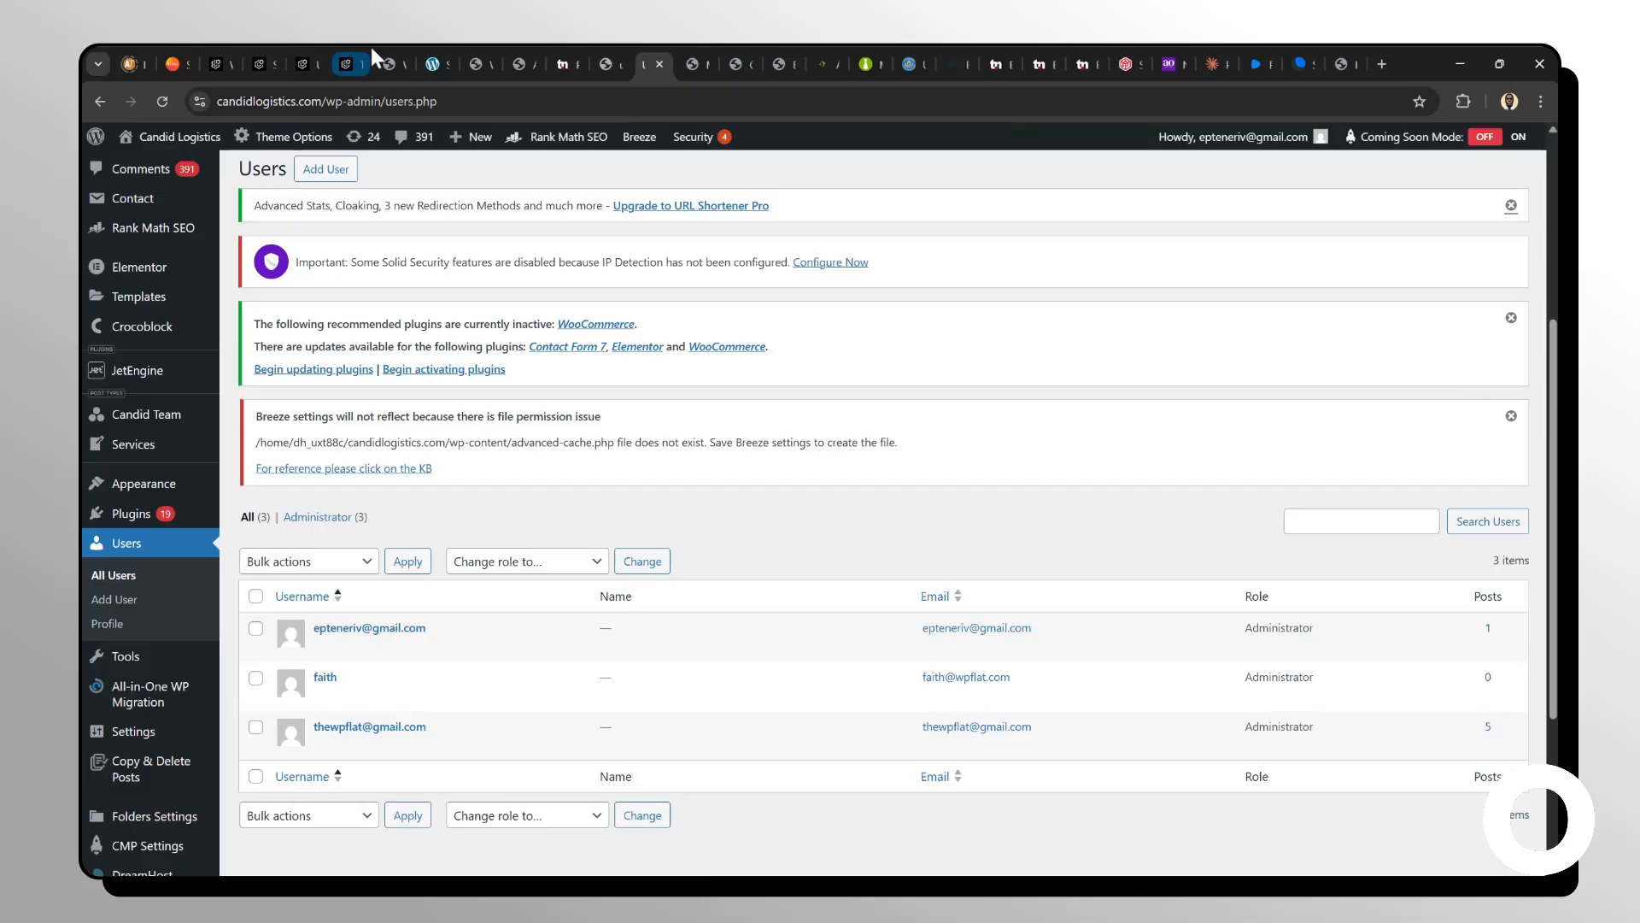
# Enter the site administrator's e-mail address as the Administrator username in the connection form.
pyautogui.click(256, 51)
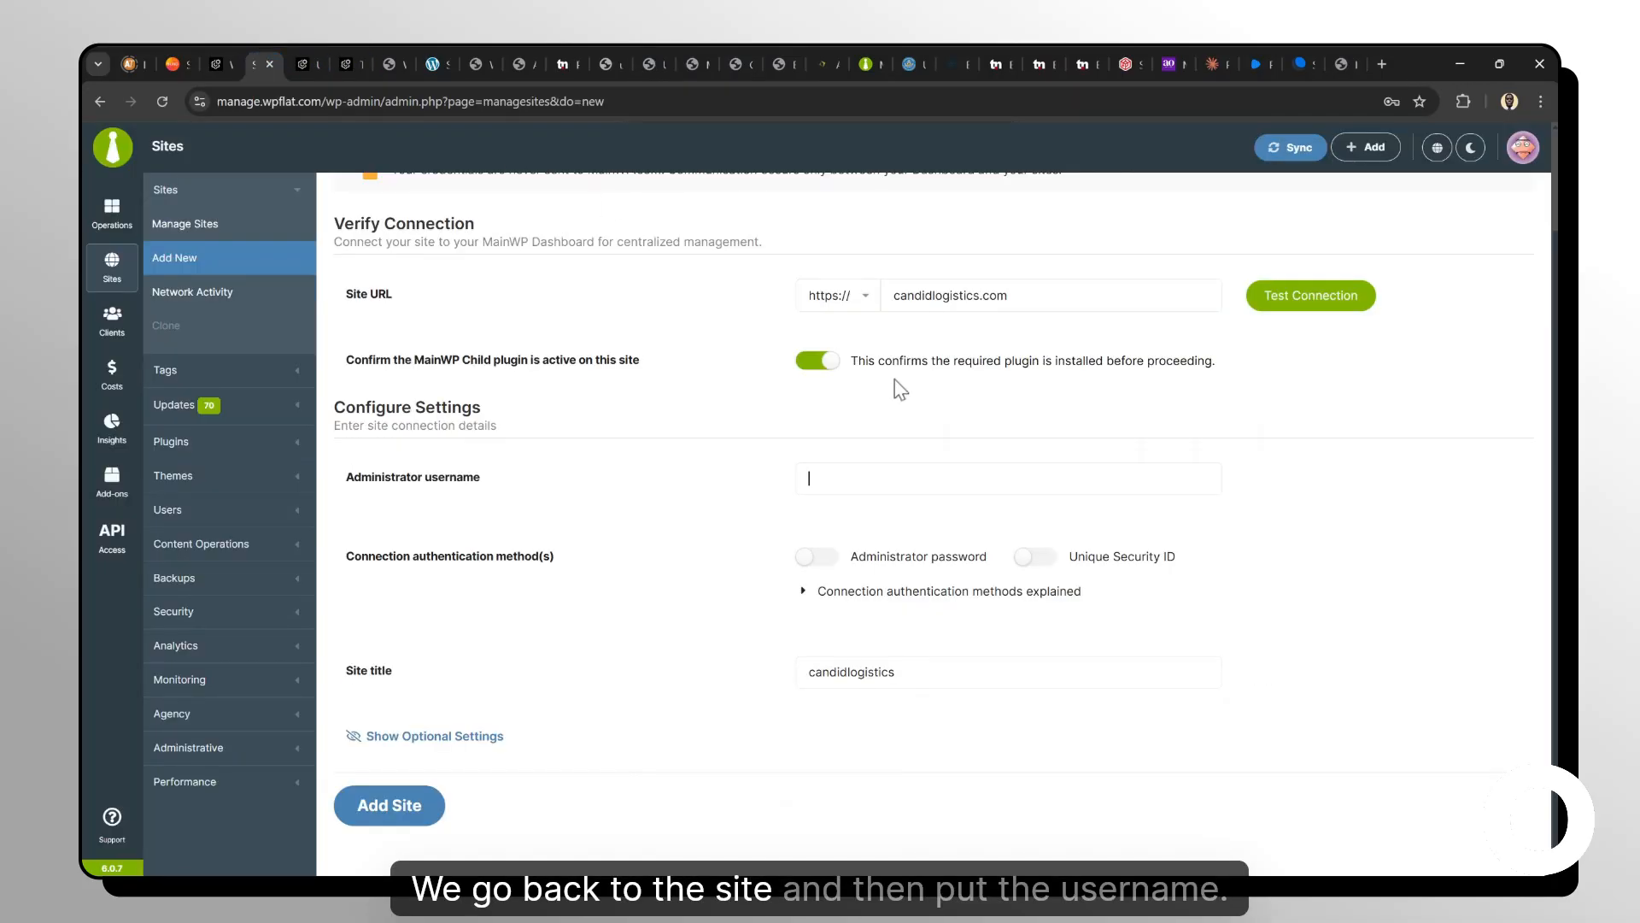
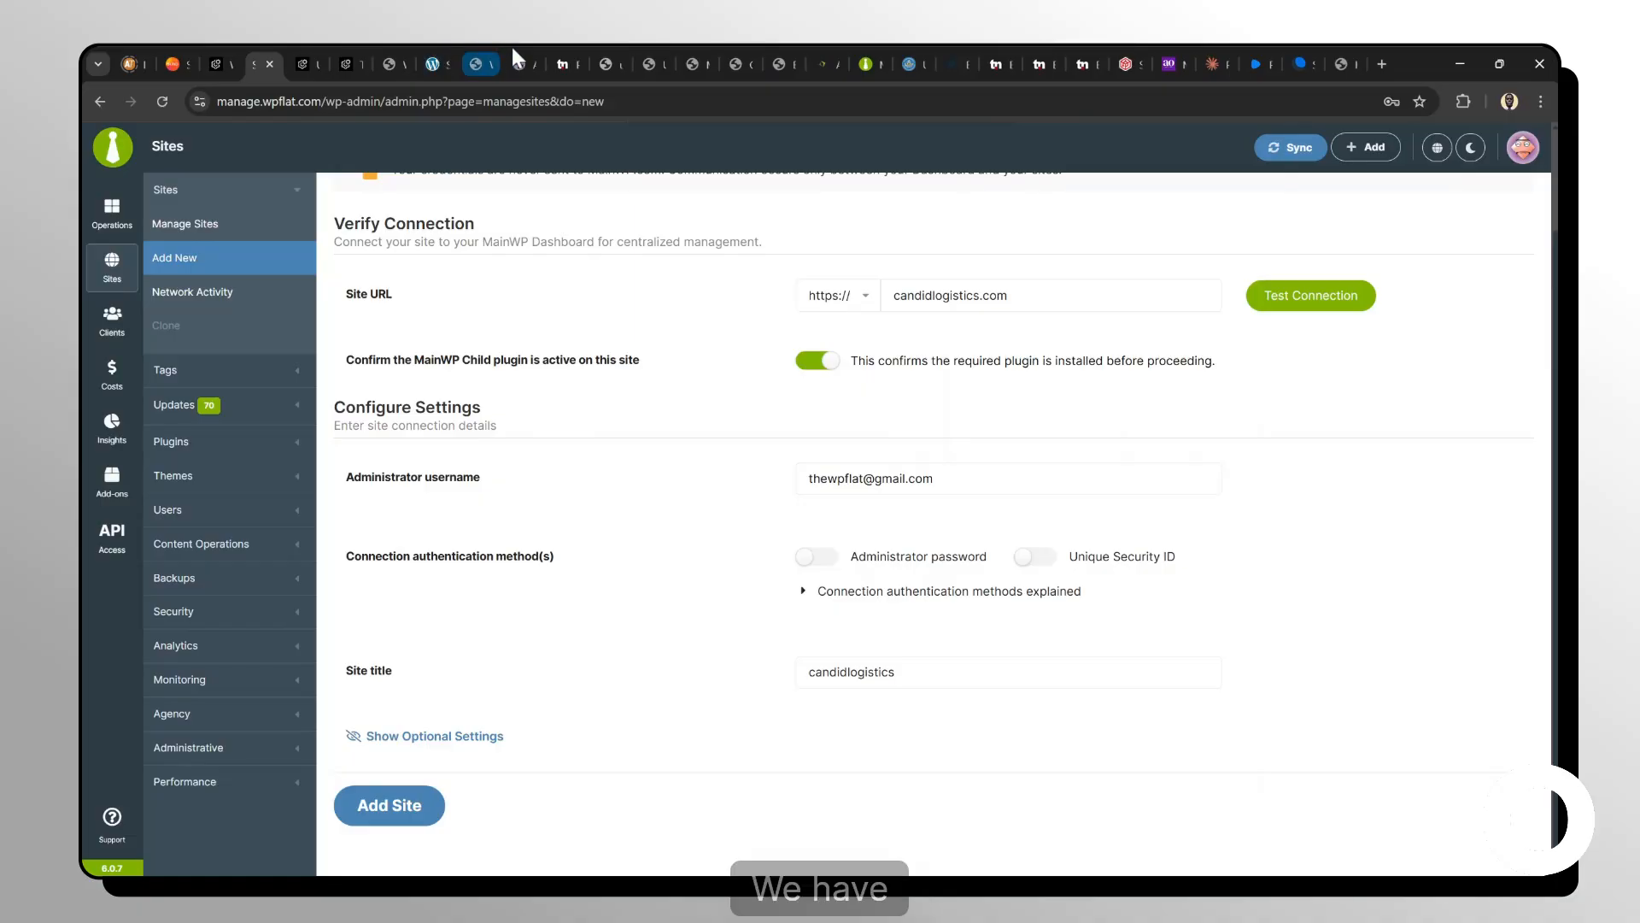
pyautogui.click(651, 62)
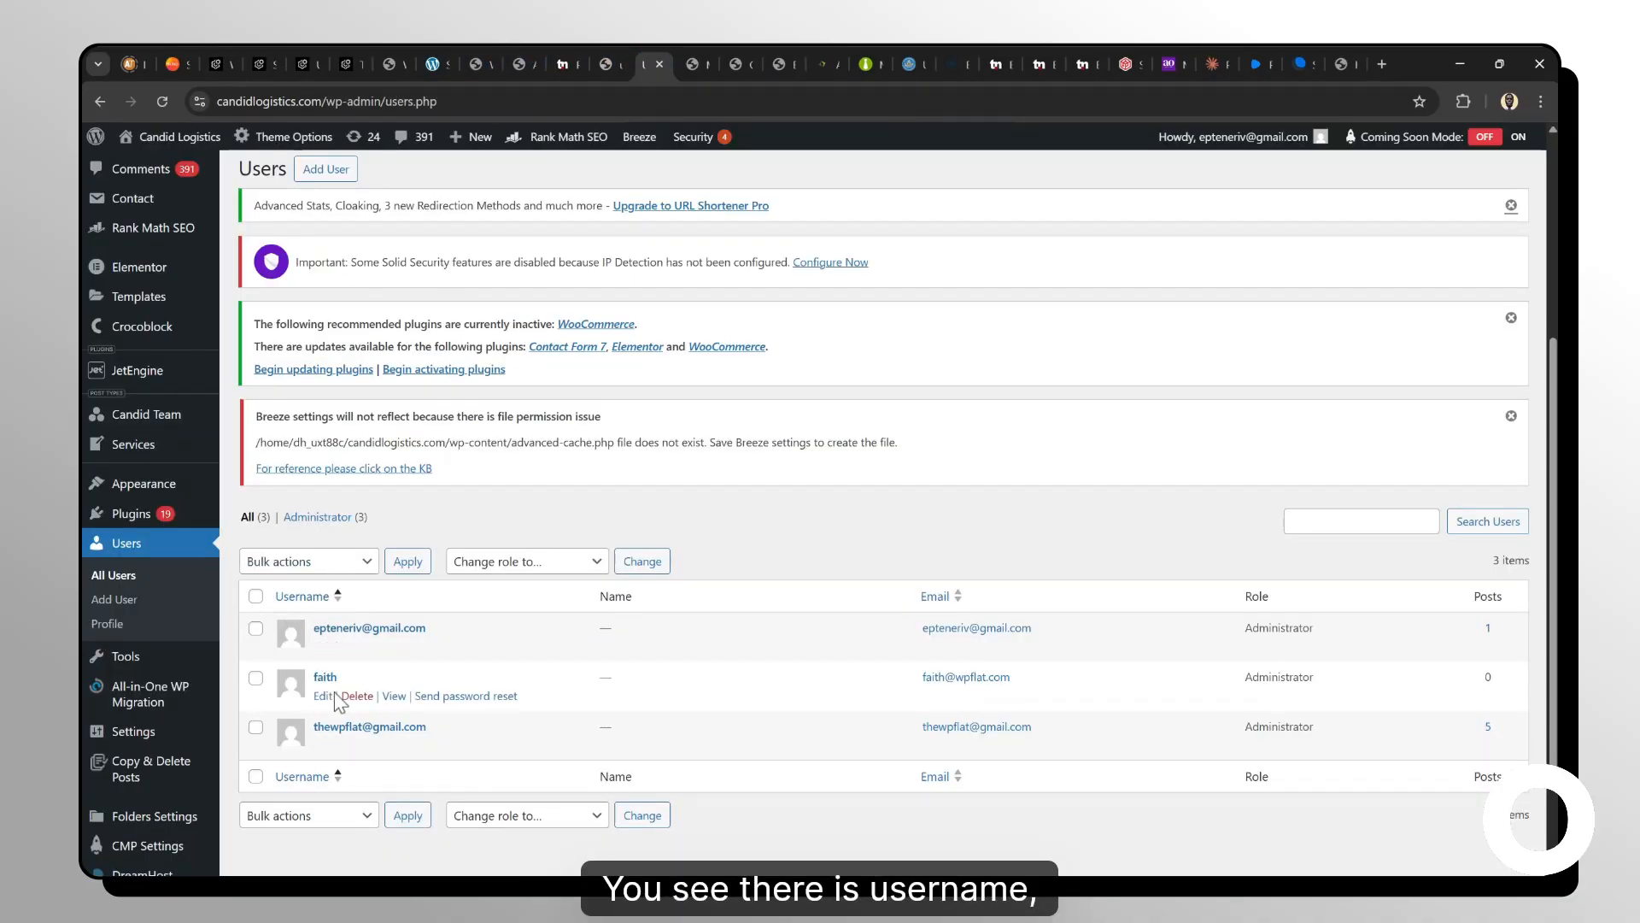
pyautogui.click(268, 51)
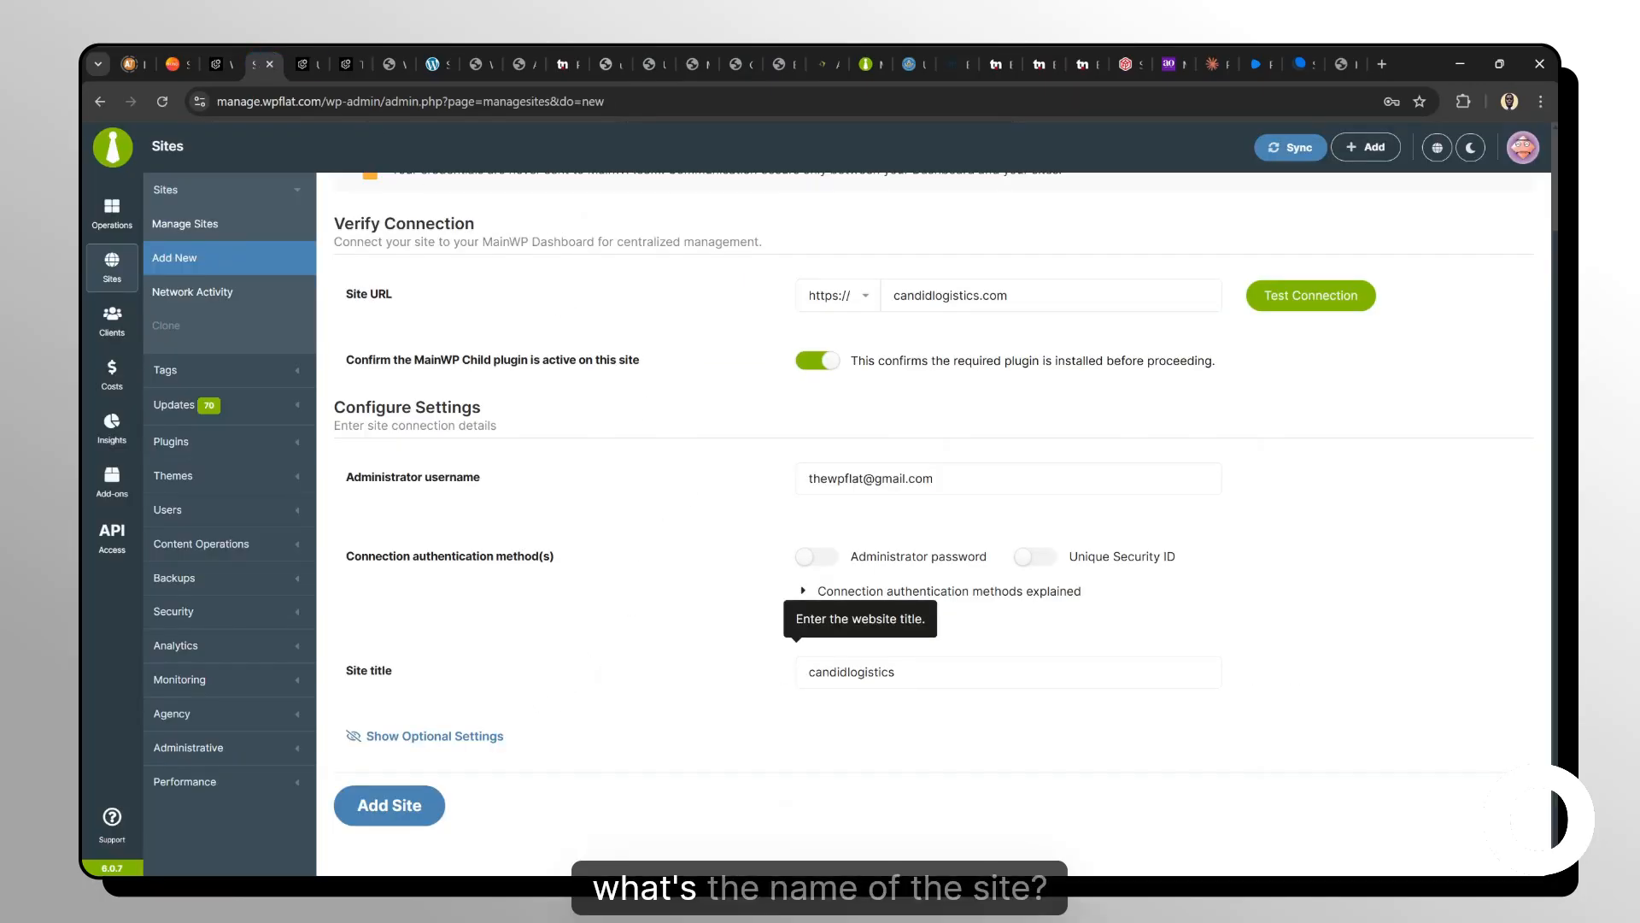
# Set the site title to Candid Logistics and try to add the site.
pyautogui.doubleClick(852, 673)
pyautogui.write('Candi')
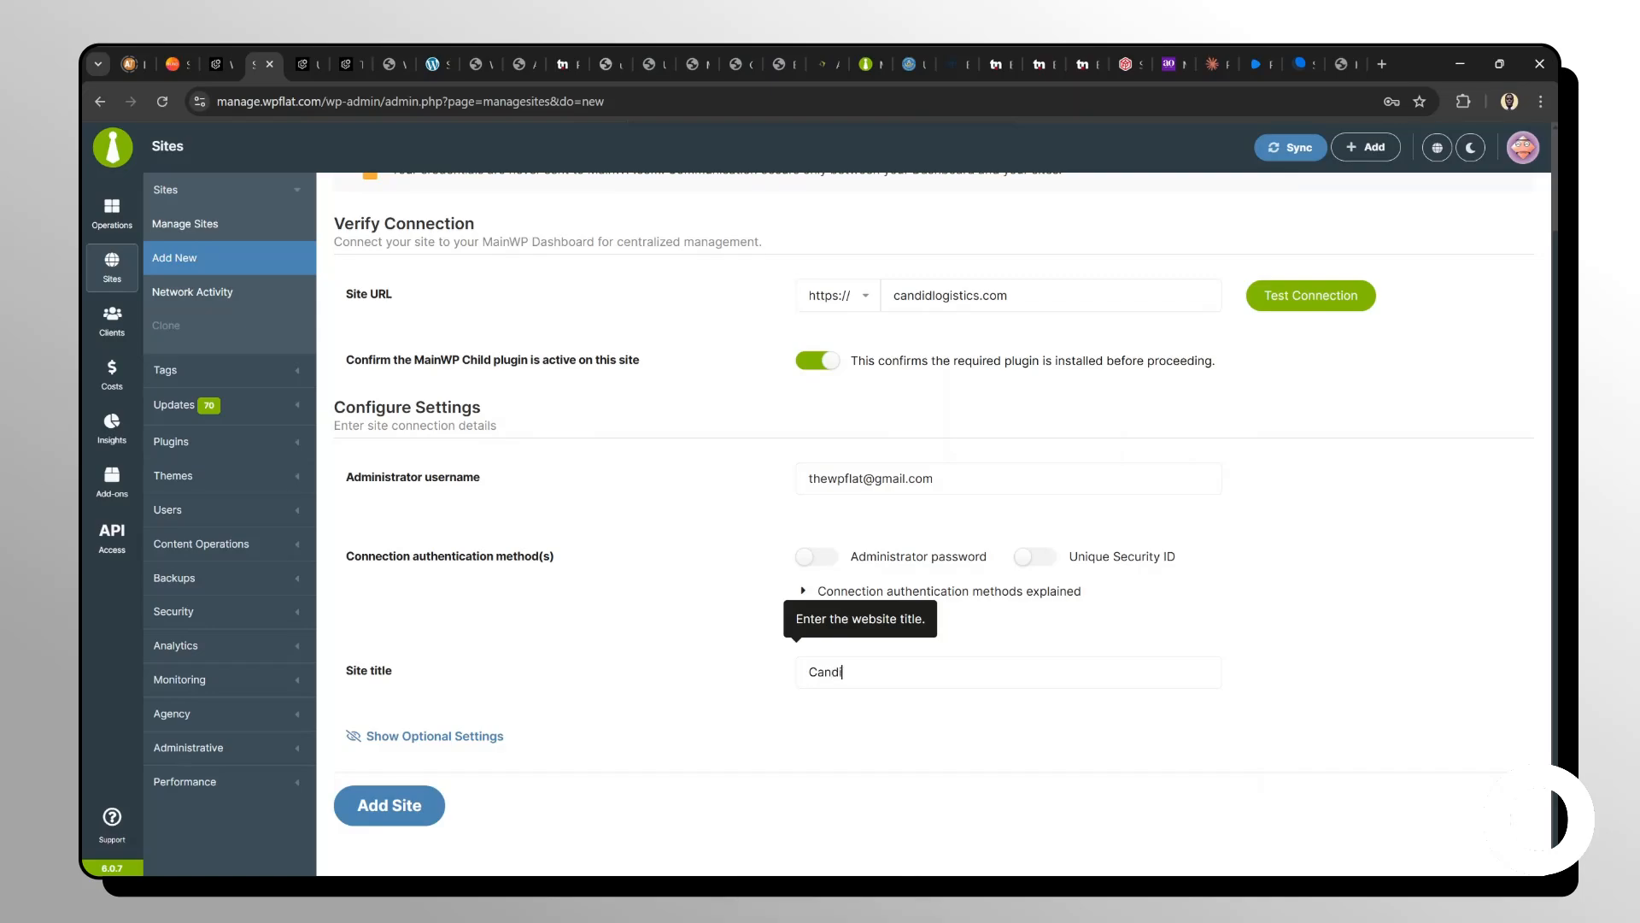
pyautogui.write('d Logis')
pyautogui.write('tics')
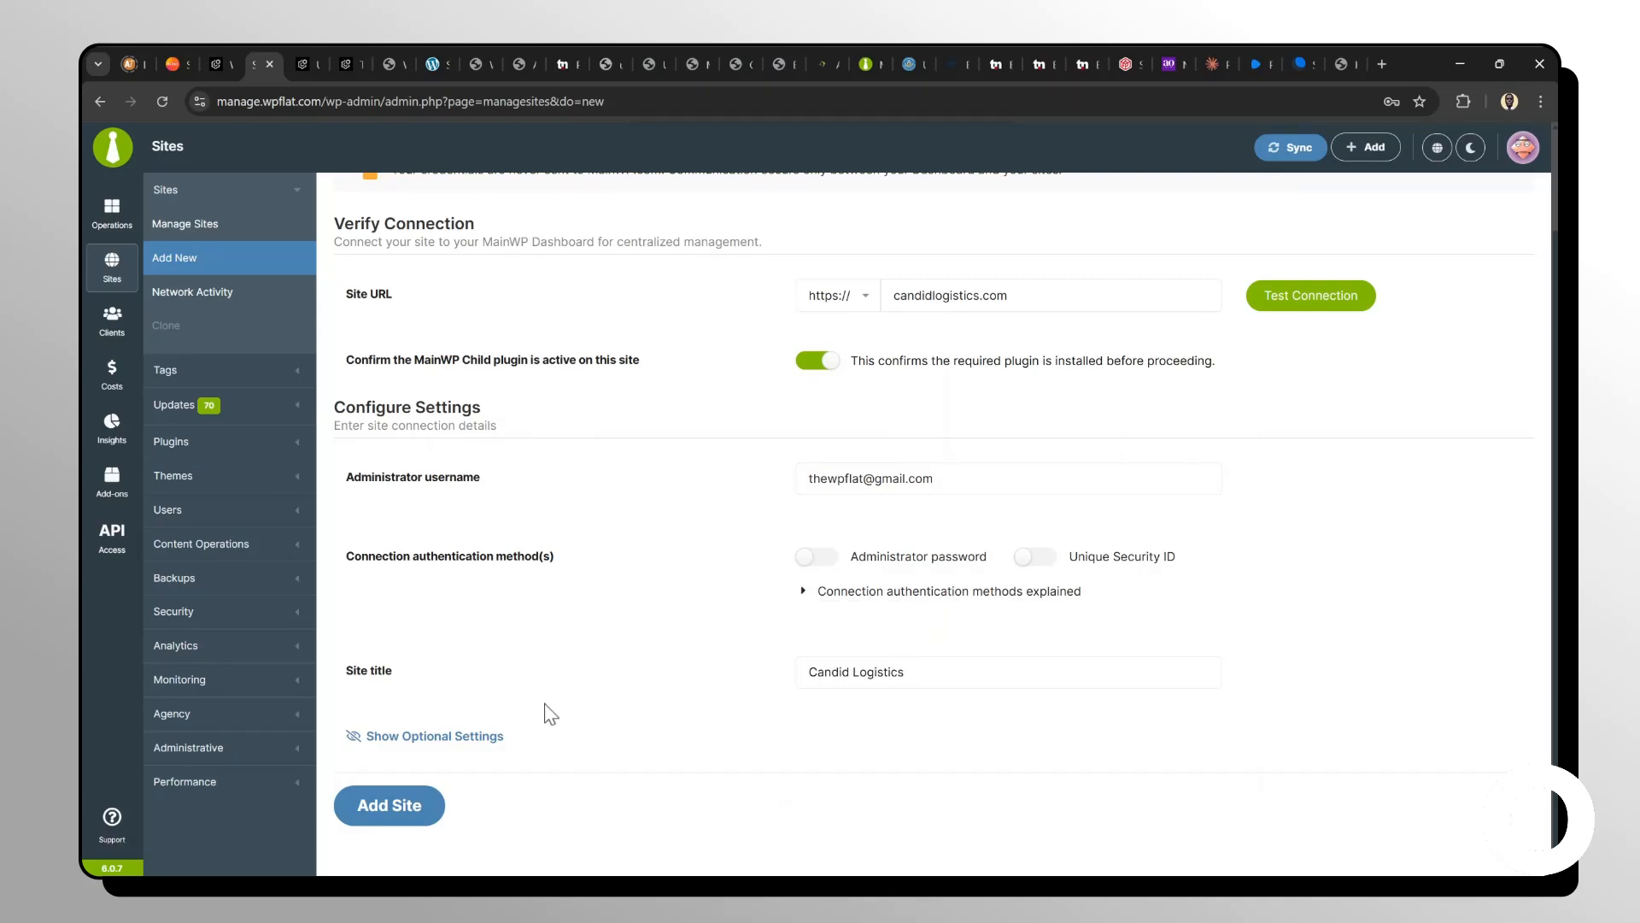
pyautogui.click(424, 818)
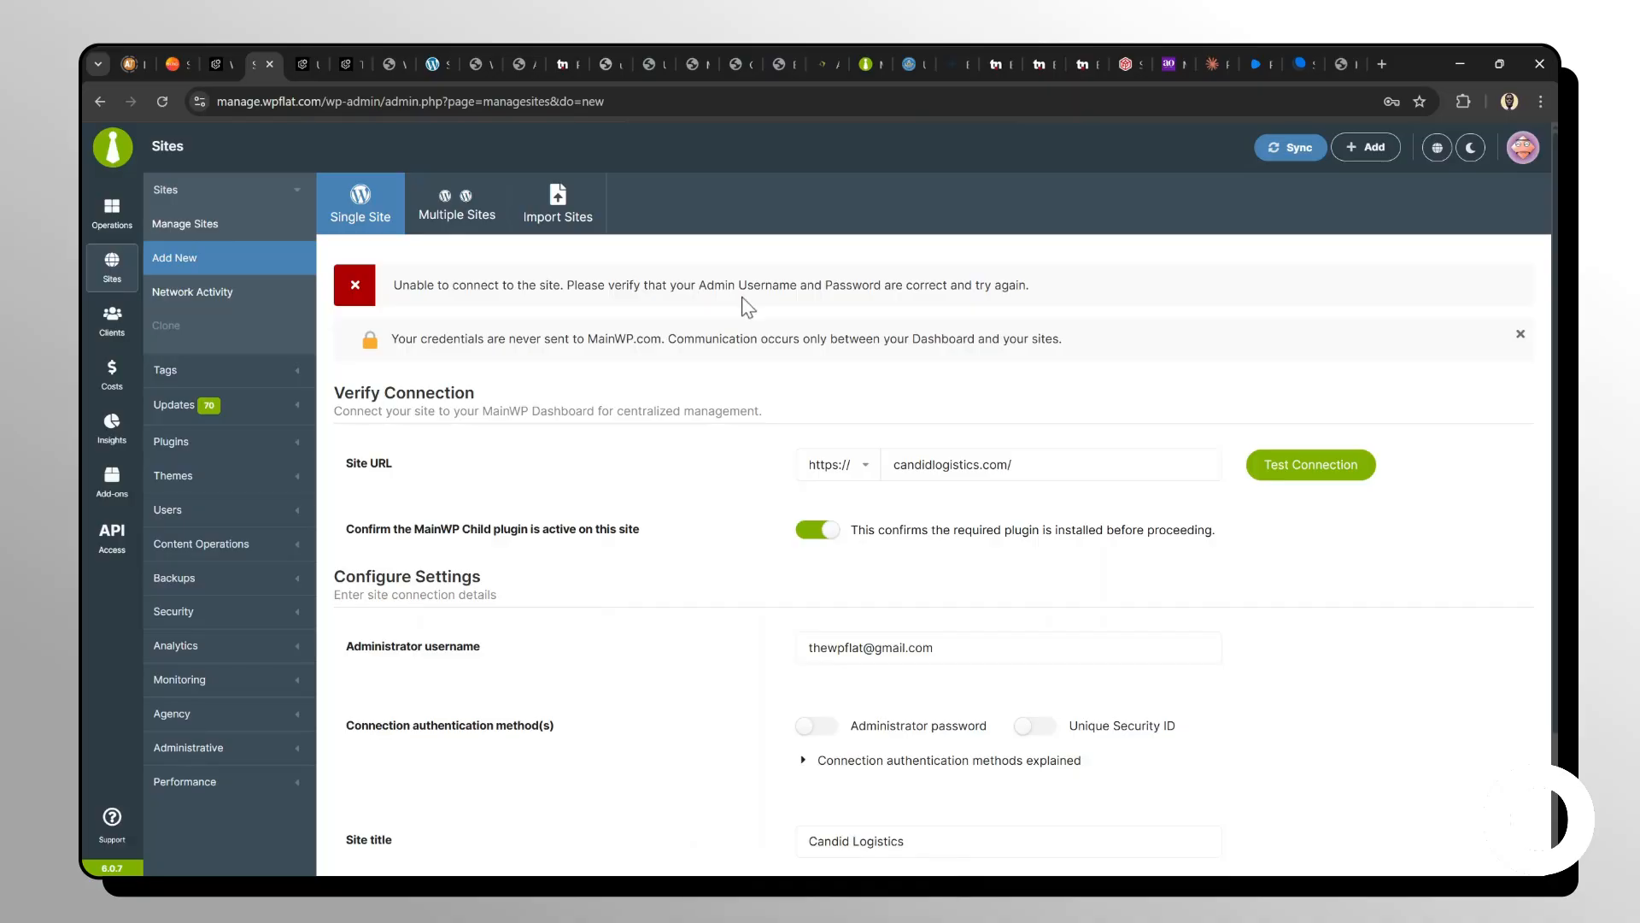
# Enable the Administrator password connection authentication method.
pyautogui.scroll(-2, 877, 387)
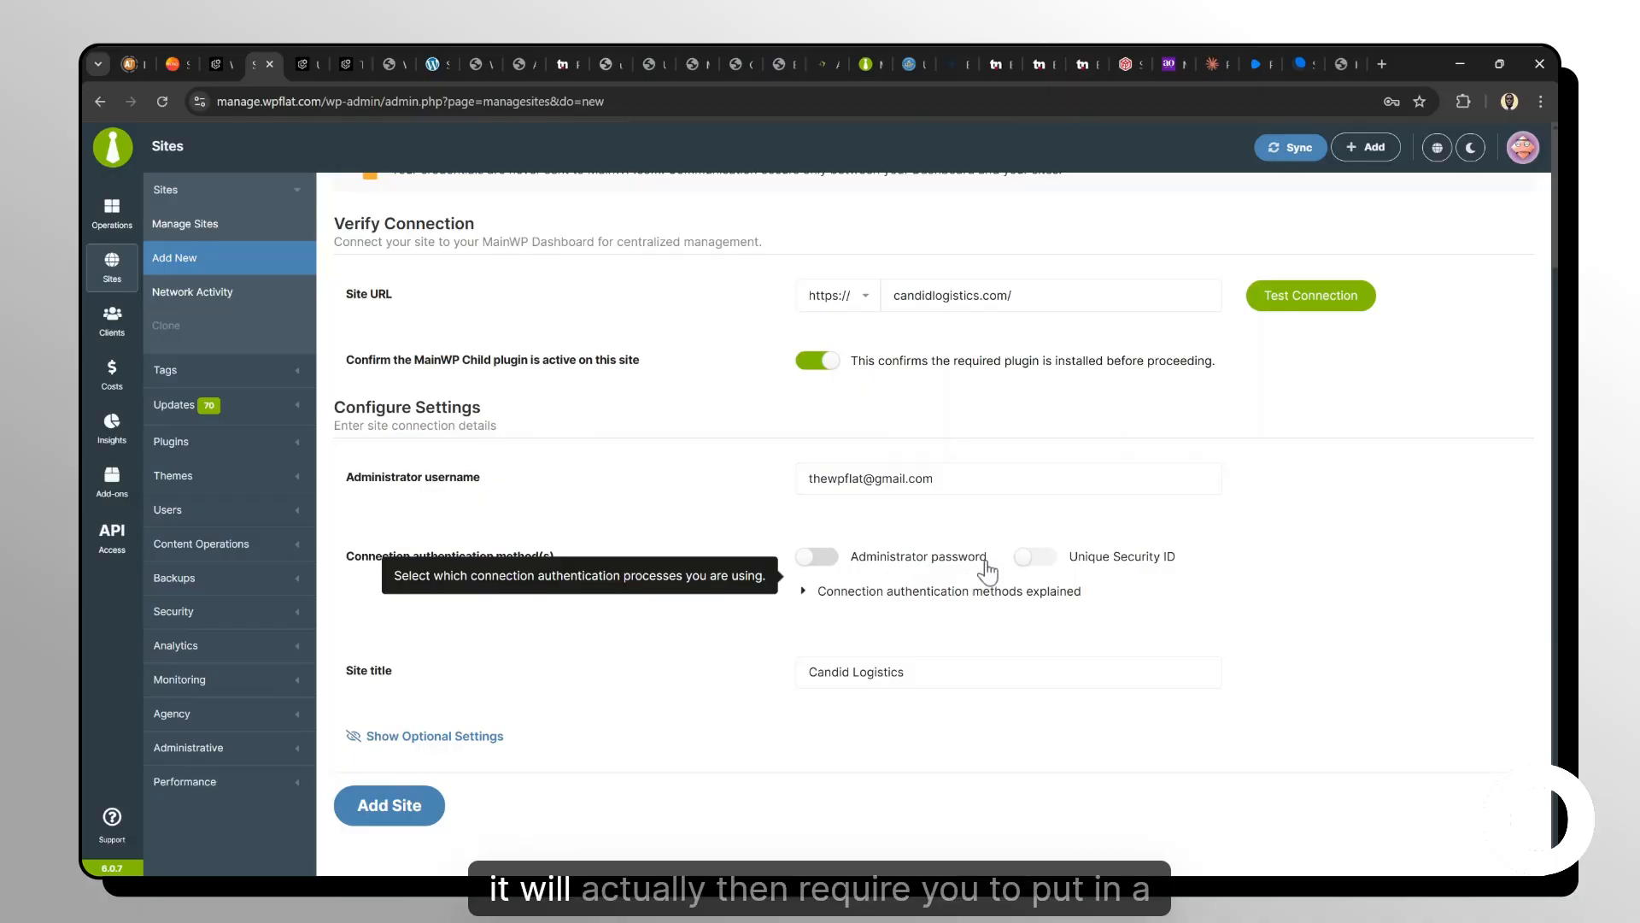
pyautogui.click(816, 556)
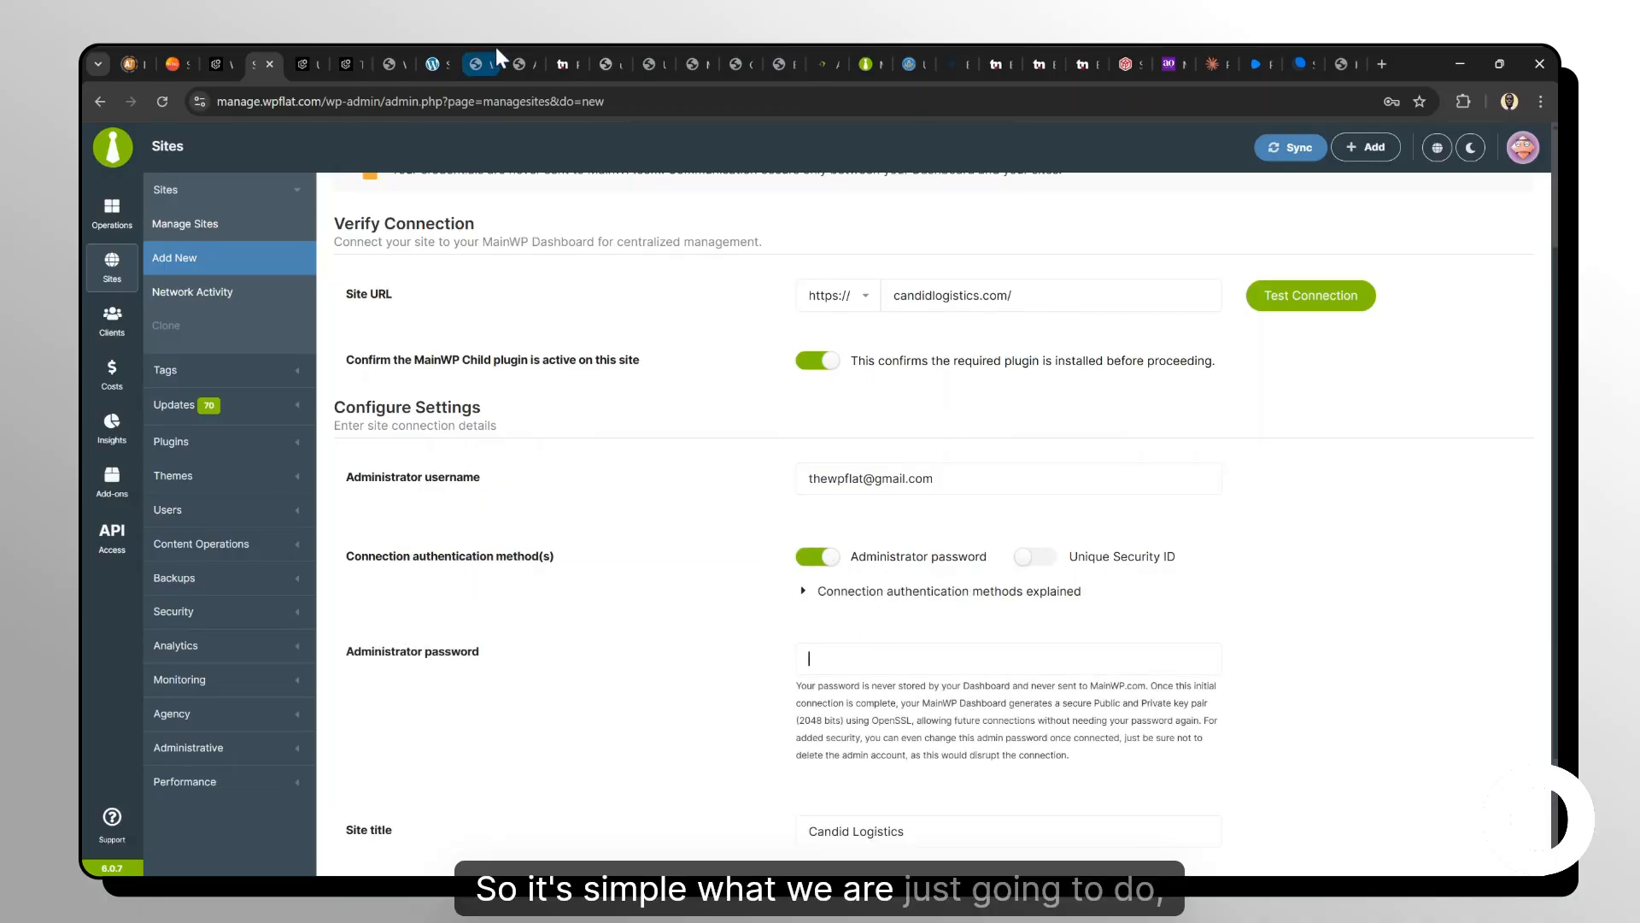
# On the site, generate a new password for the administrator user, copy it and update the user.
pyautogui.click(650, 50)
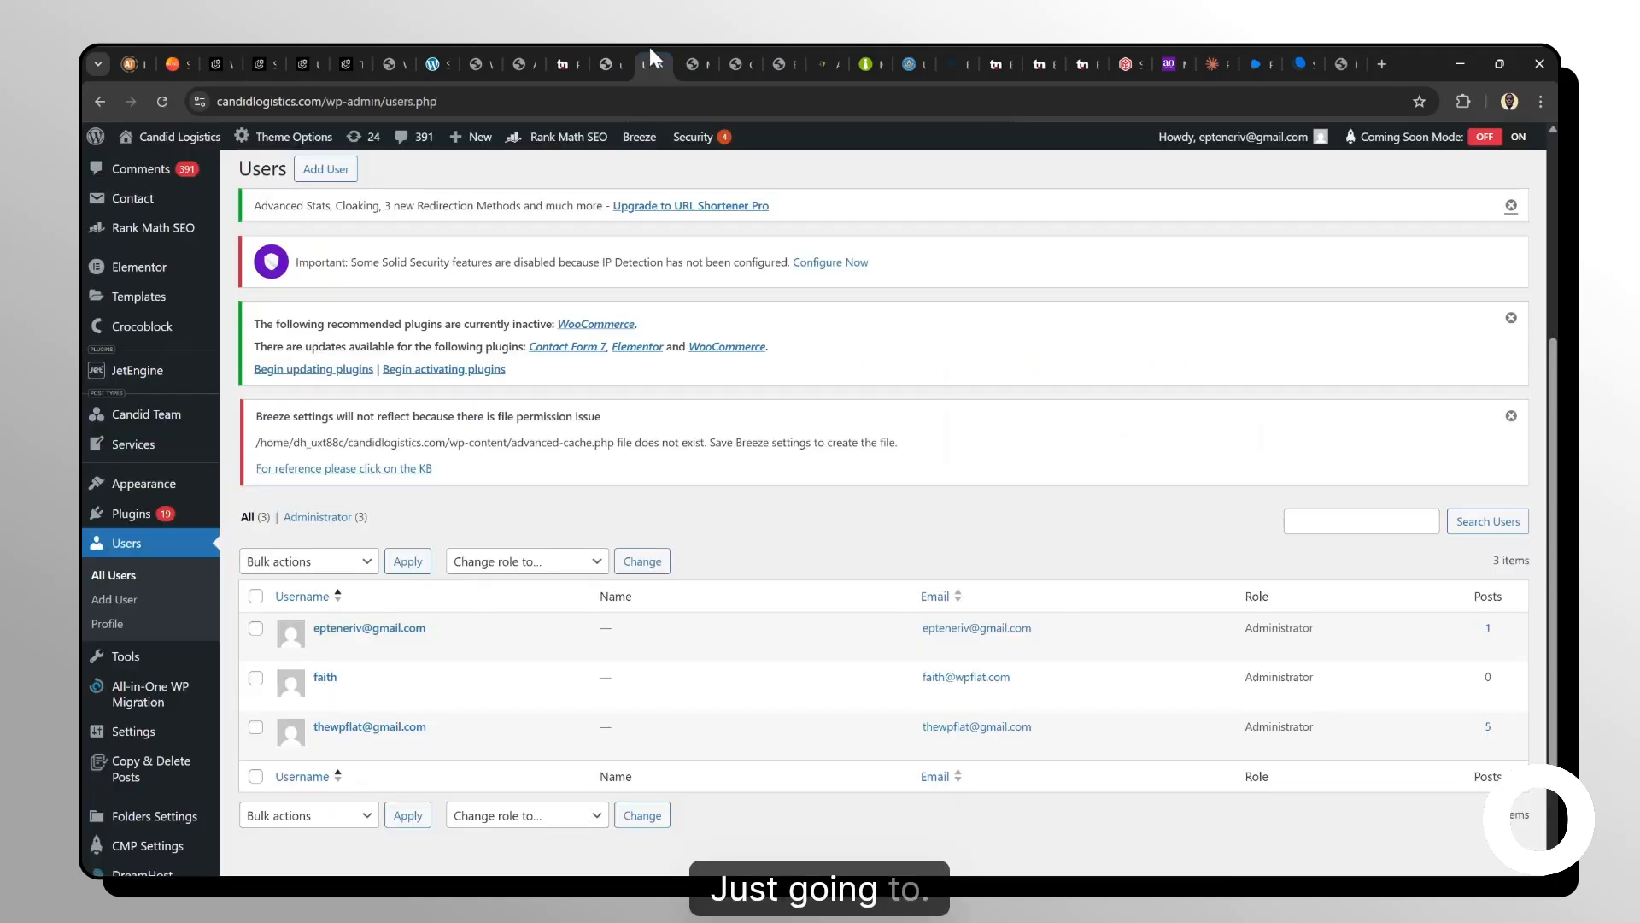
pyautogui.scroll(-2, 549, 586)
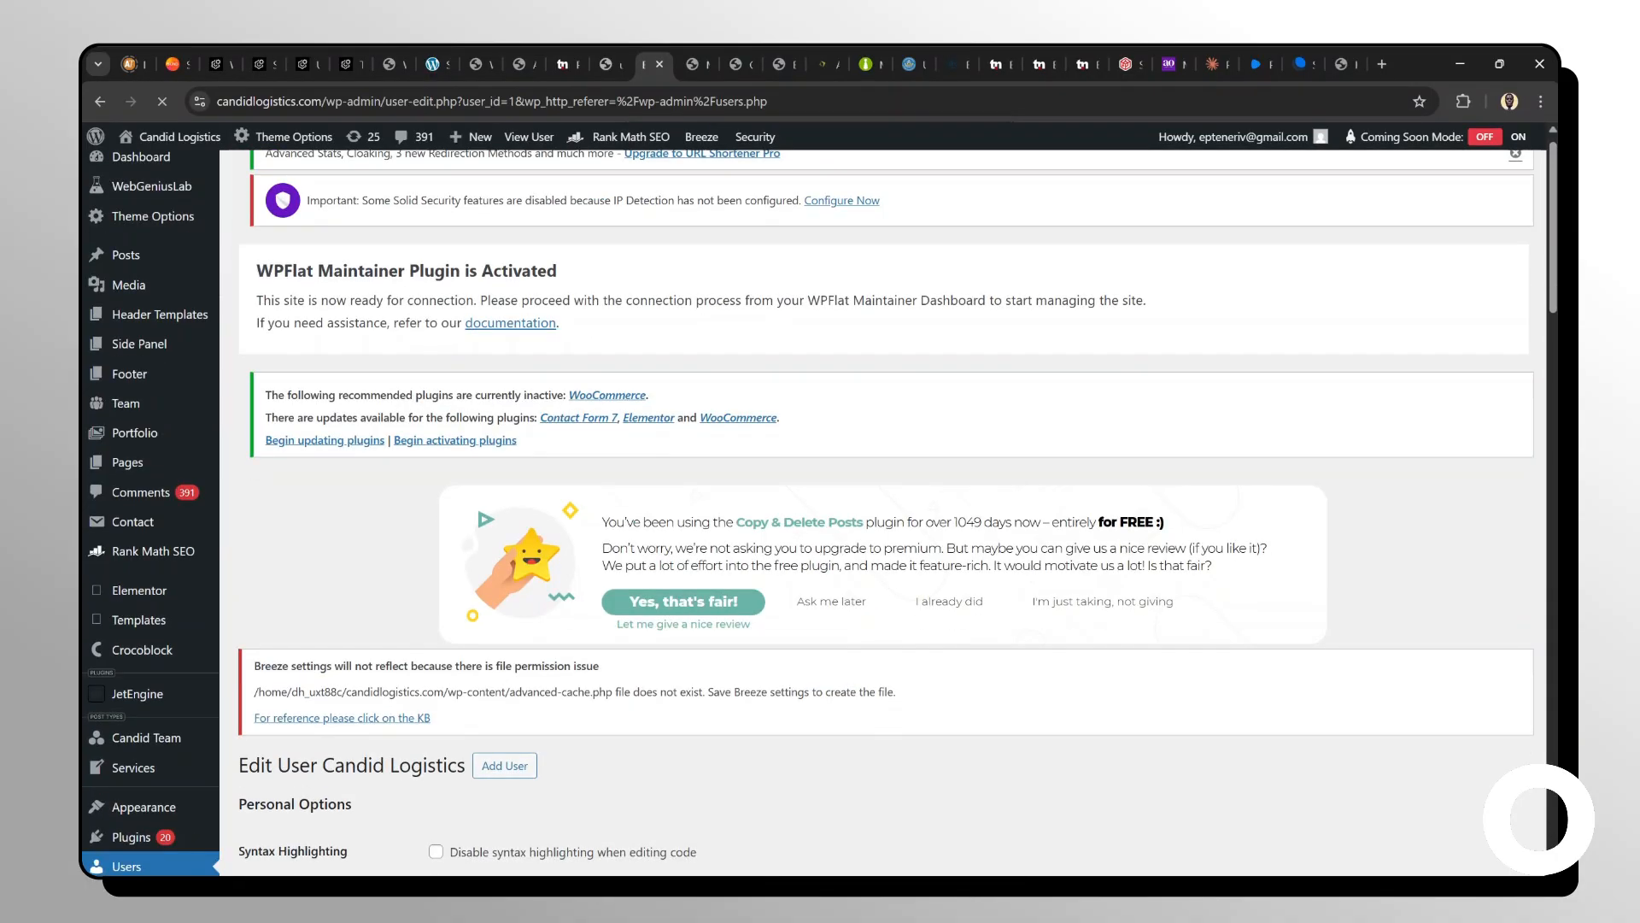
pyautogui.scroll(-20, 885, 513)
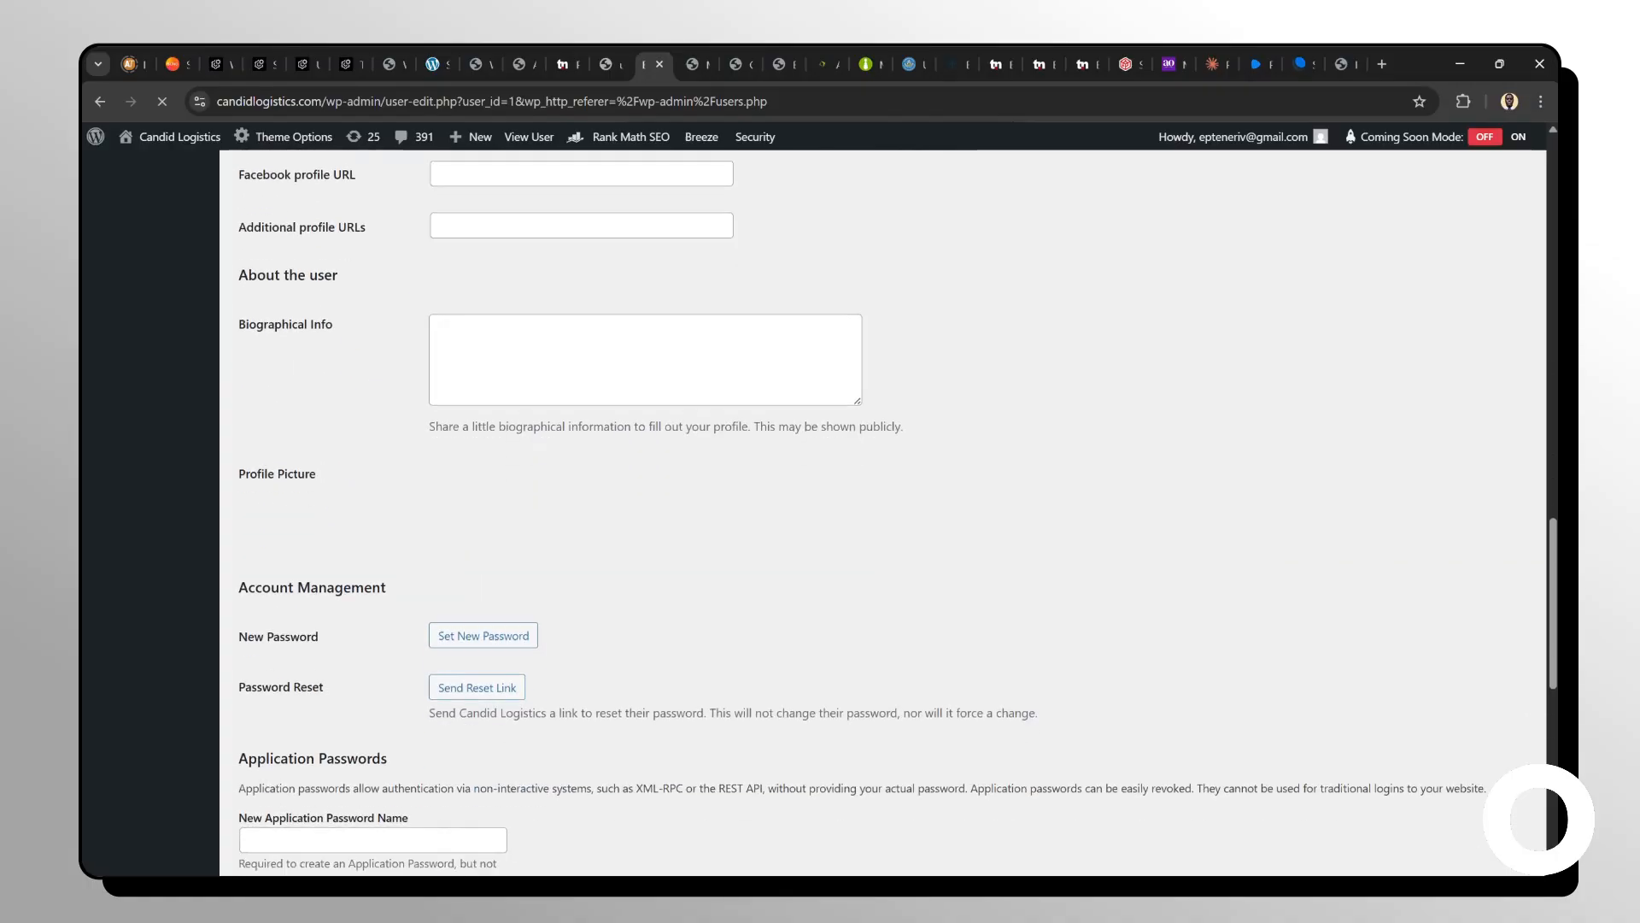
pyautogui.scroll(-2, 884, 513)
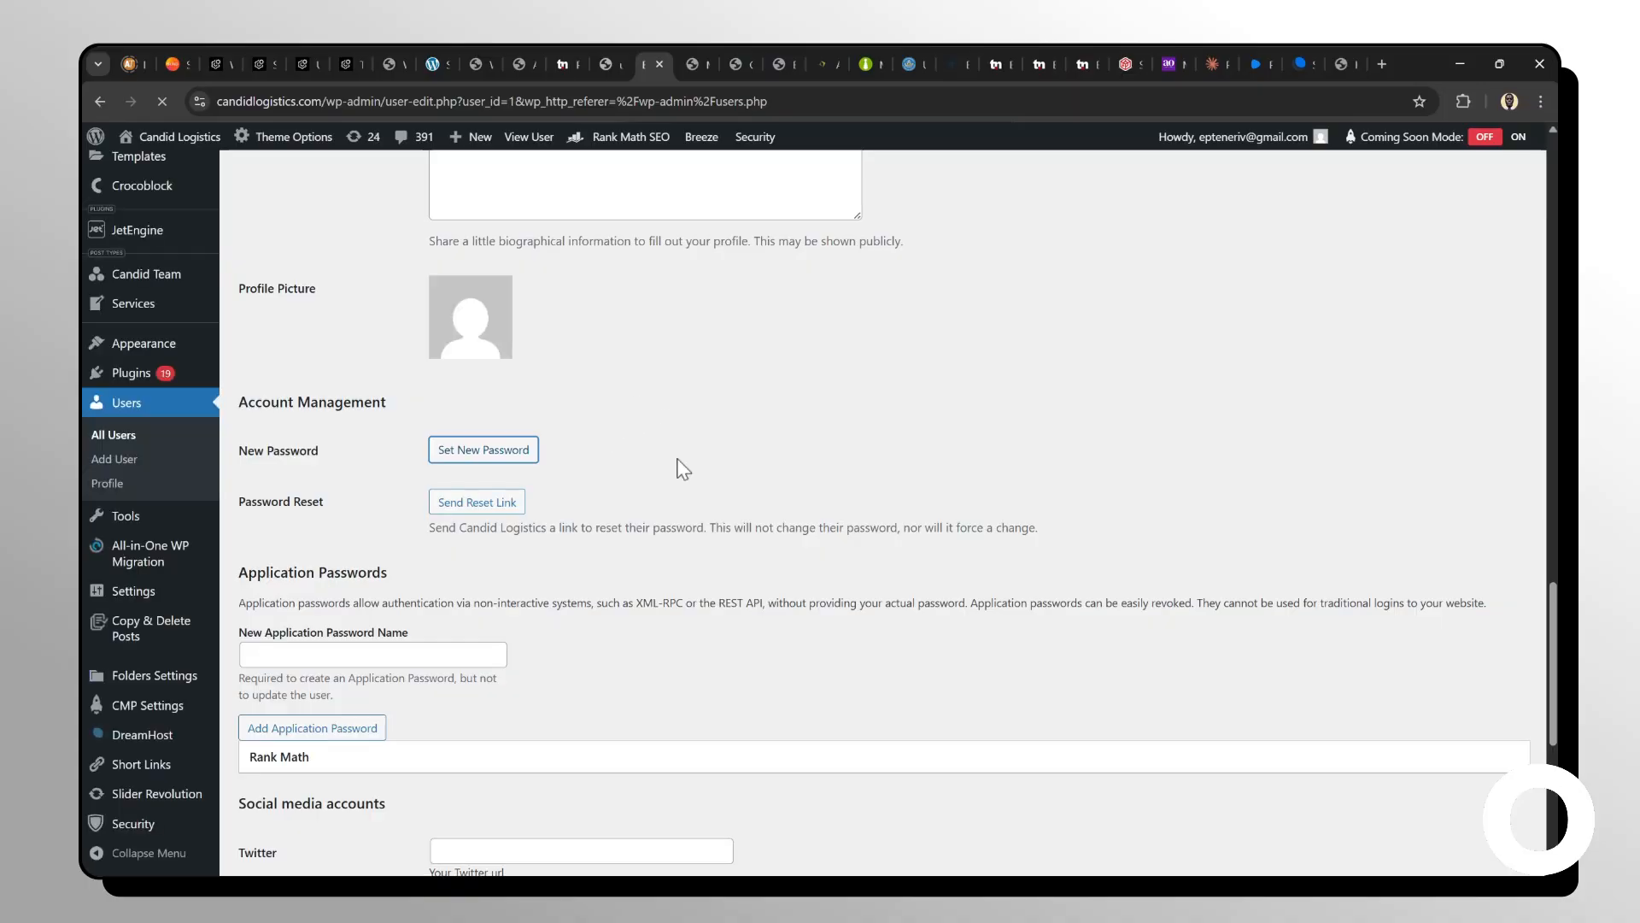
pyautogui.click(504, 451)
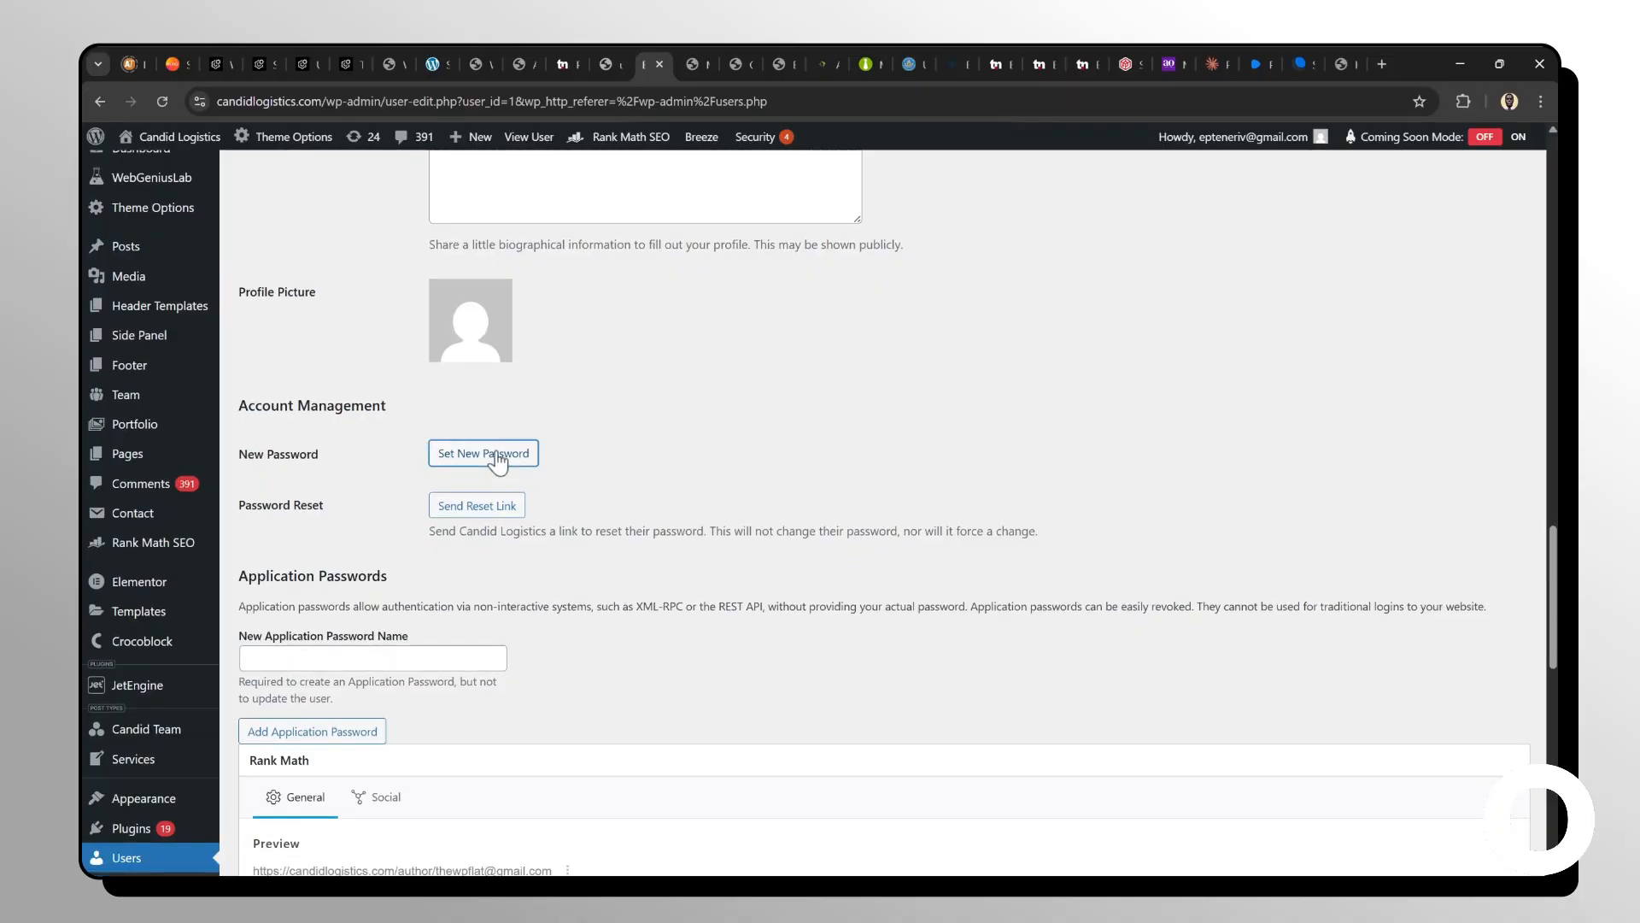
pyautogui.scroll(-10, 683, 488)
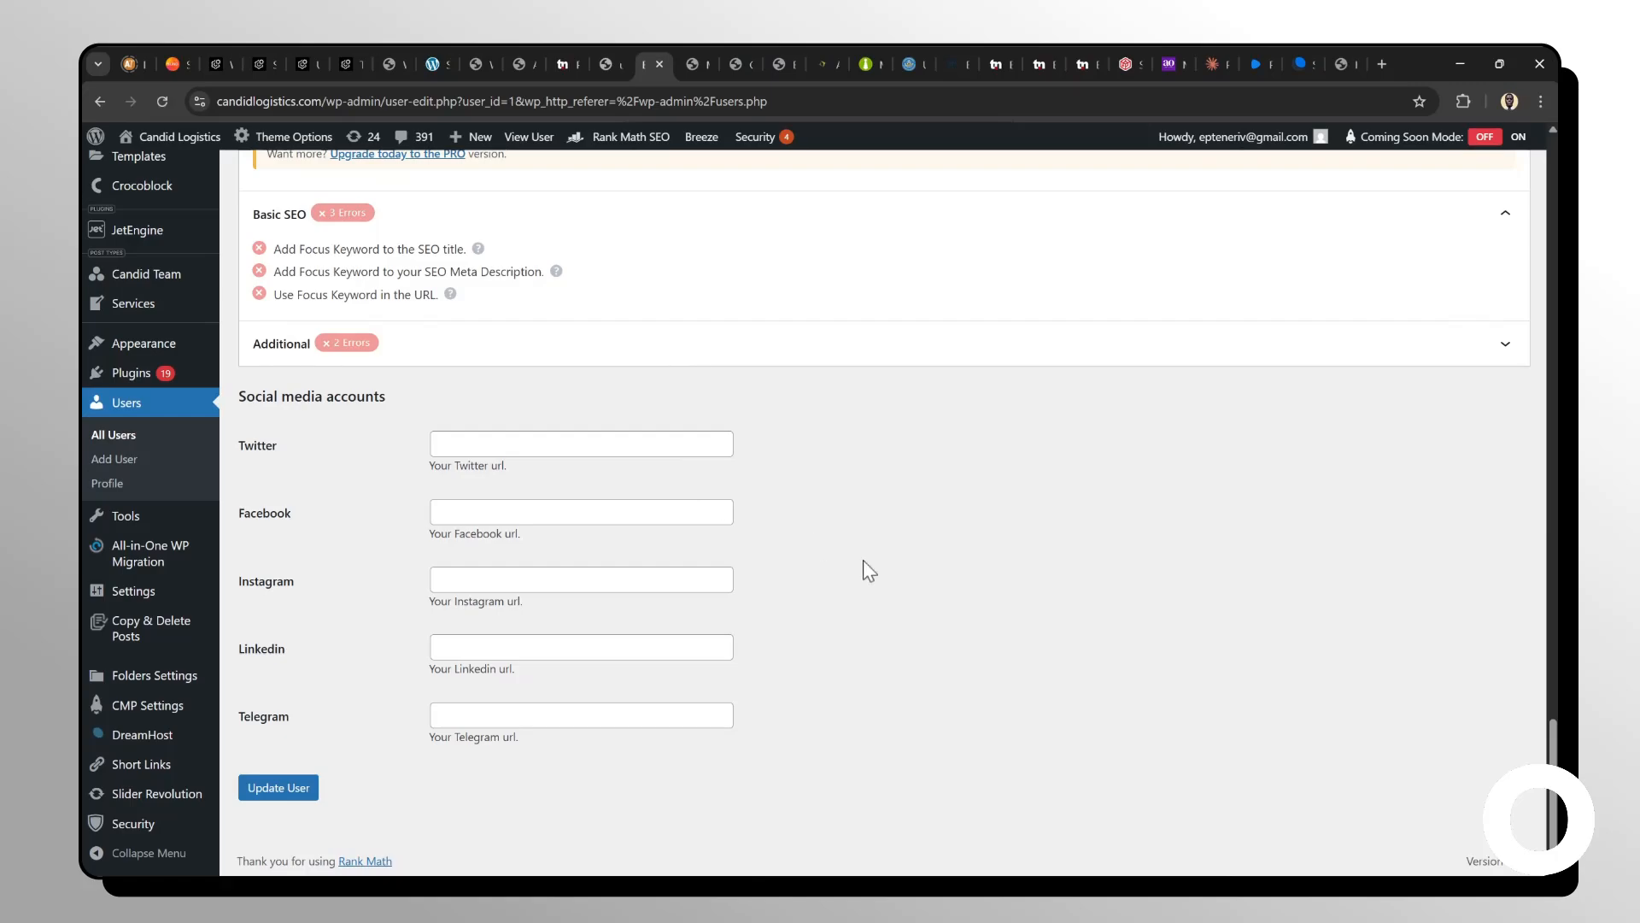
pyautogui.scroll(8, 863, 561)
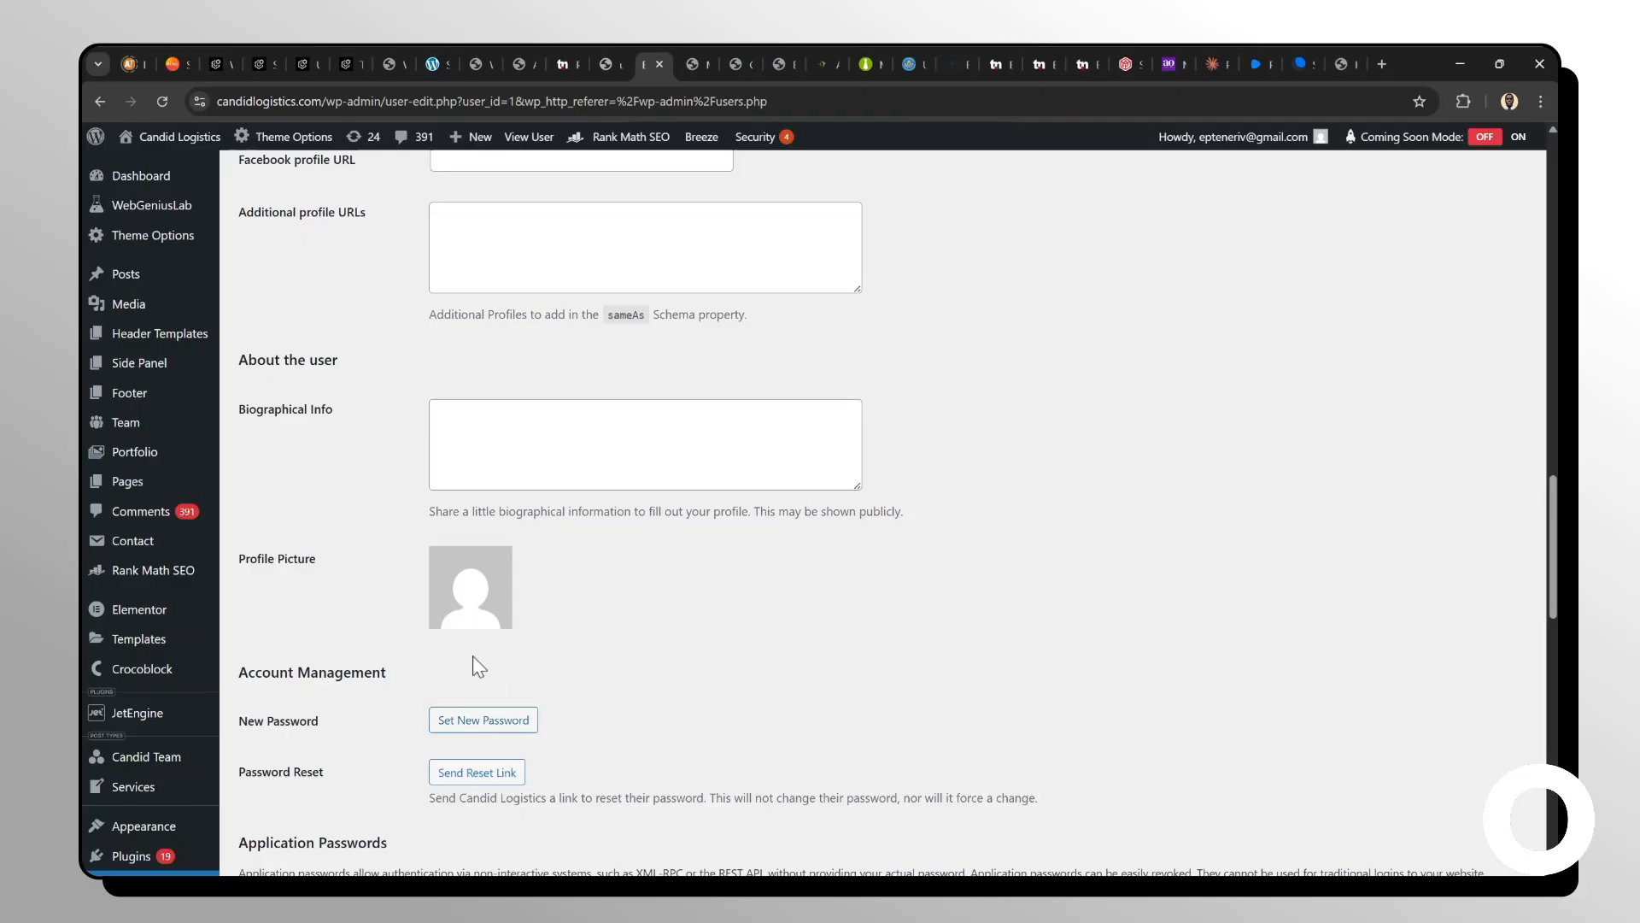
pyautogui.scroll(-1, 479, 666)
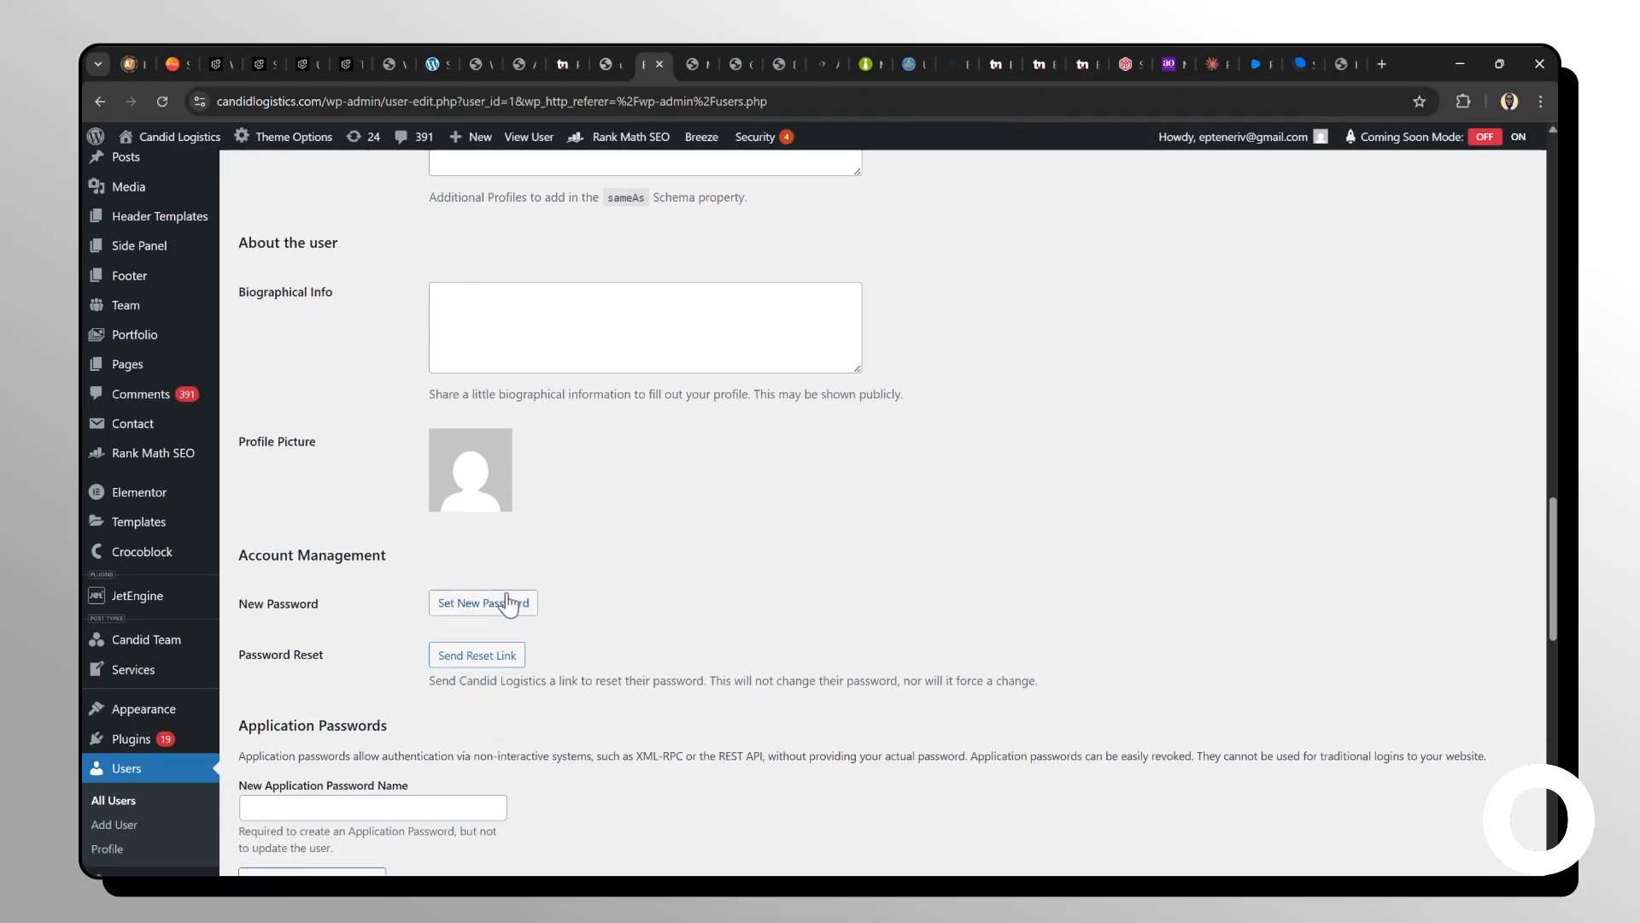
pyautogui.click(502, 601)
pyautogui.click(616, 562)
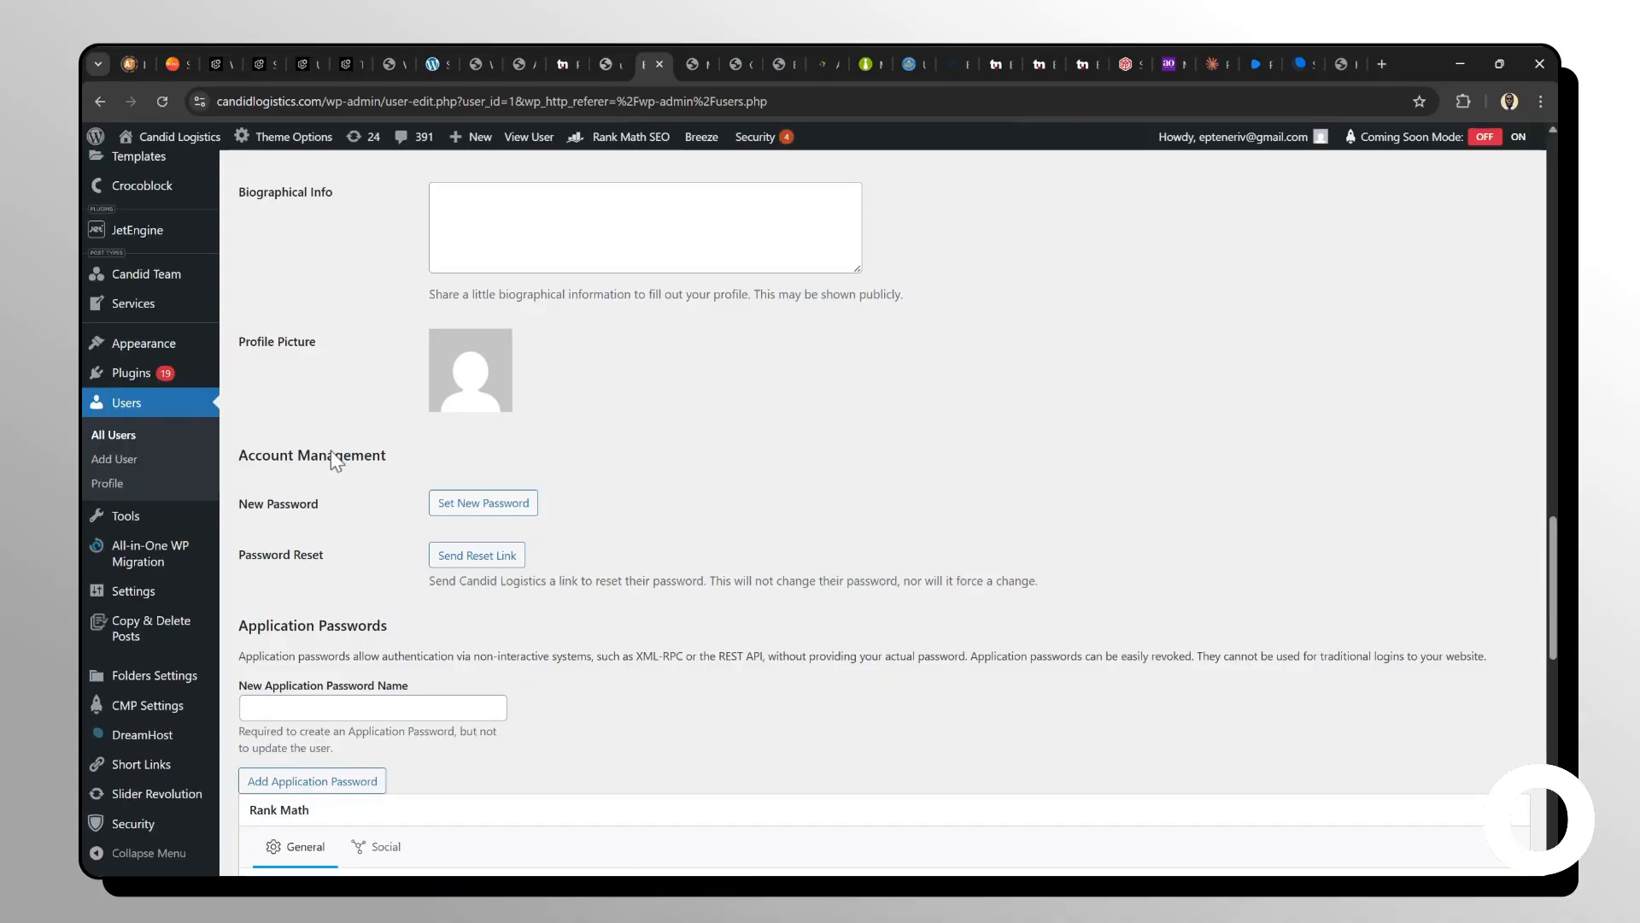
pyautogui.click(495, 504)
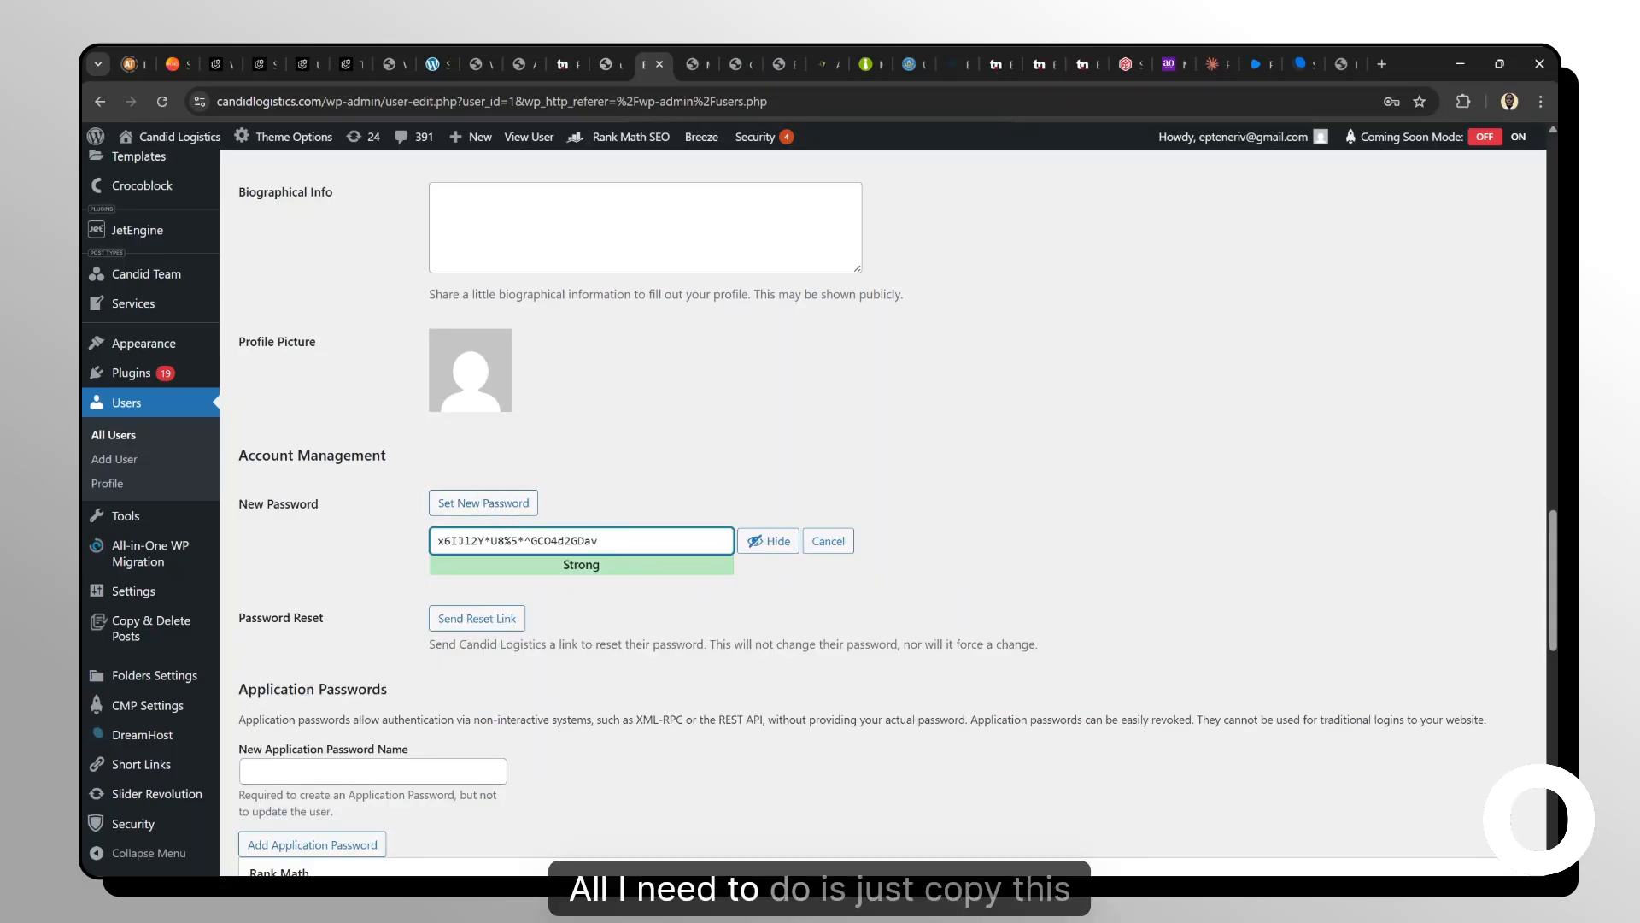
pyautogui.hotkey('ctrl', 'a')
pyautogui.scroll(-12, 441, 681)
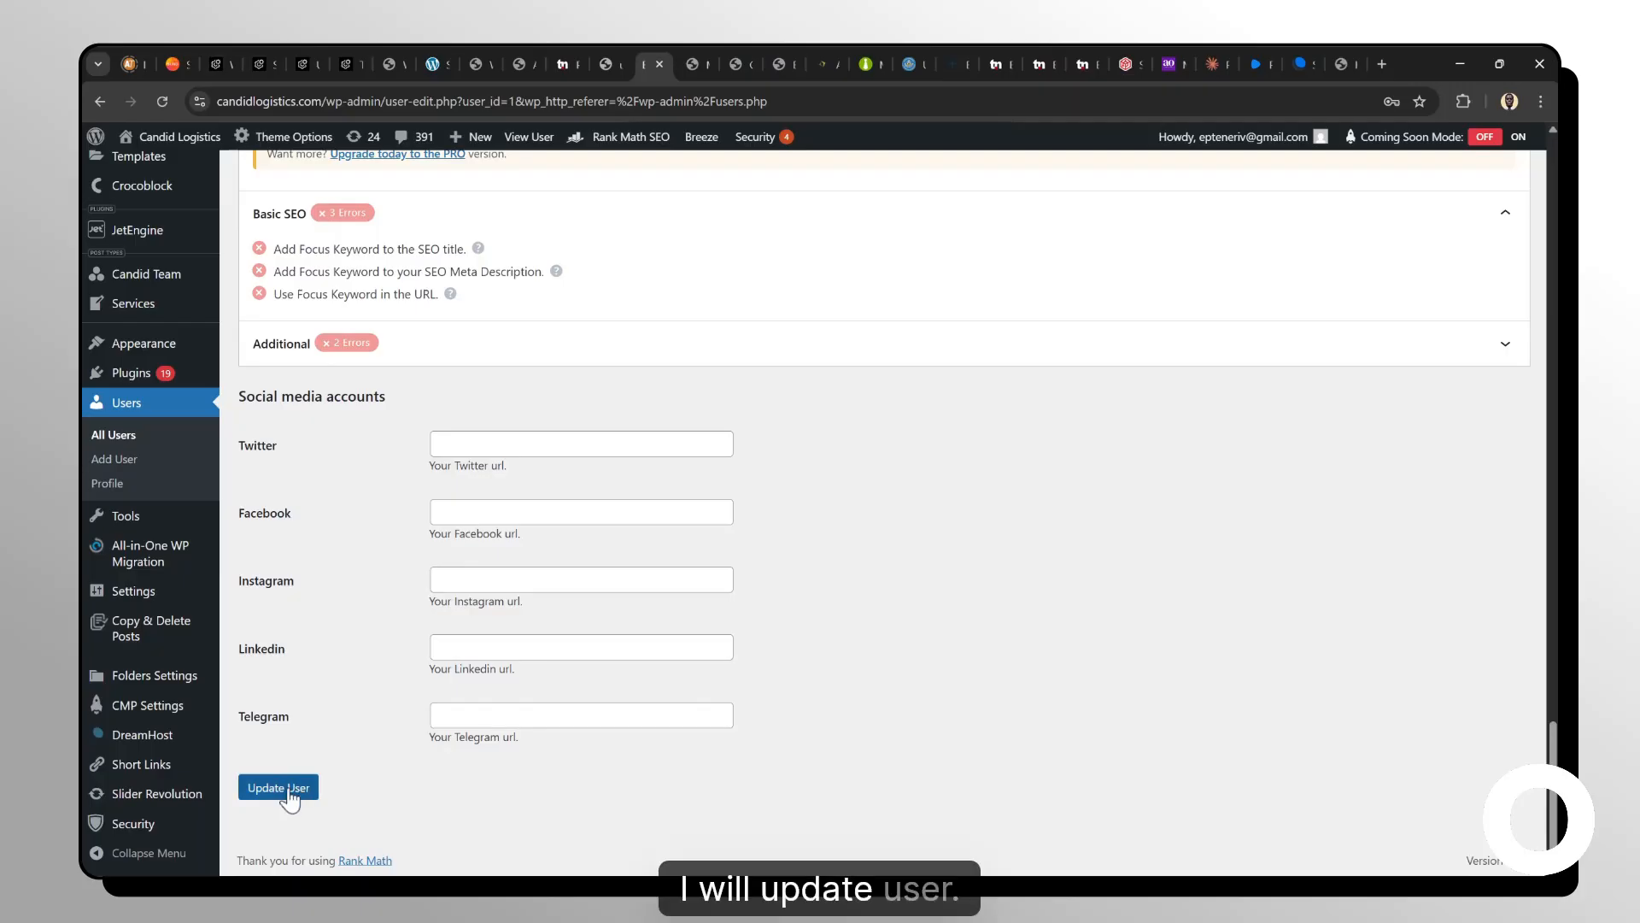
pyautogui.click(280, 789)
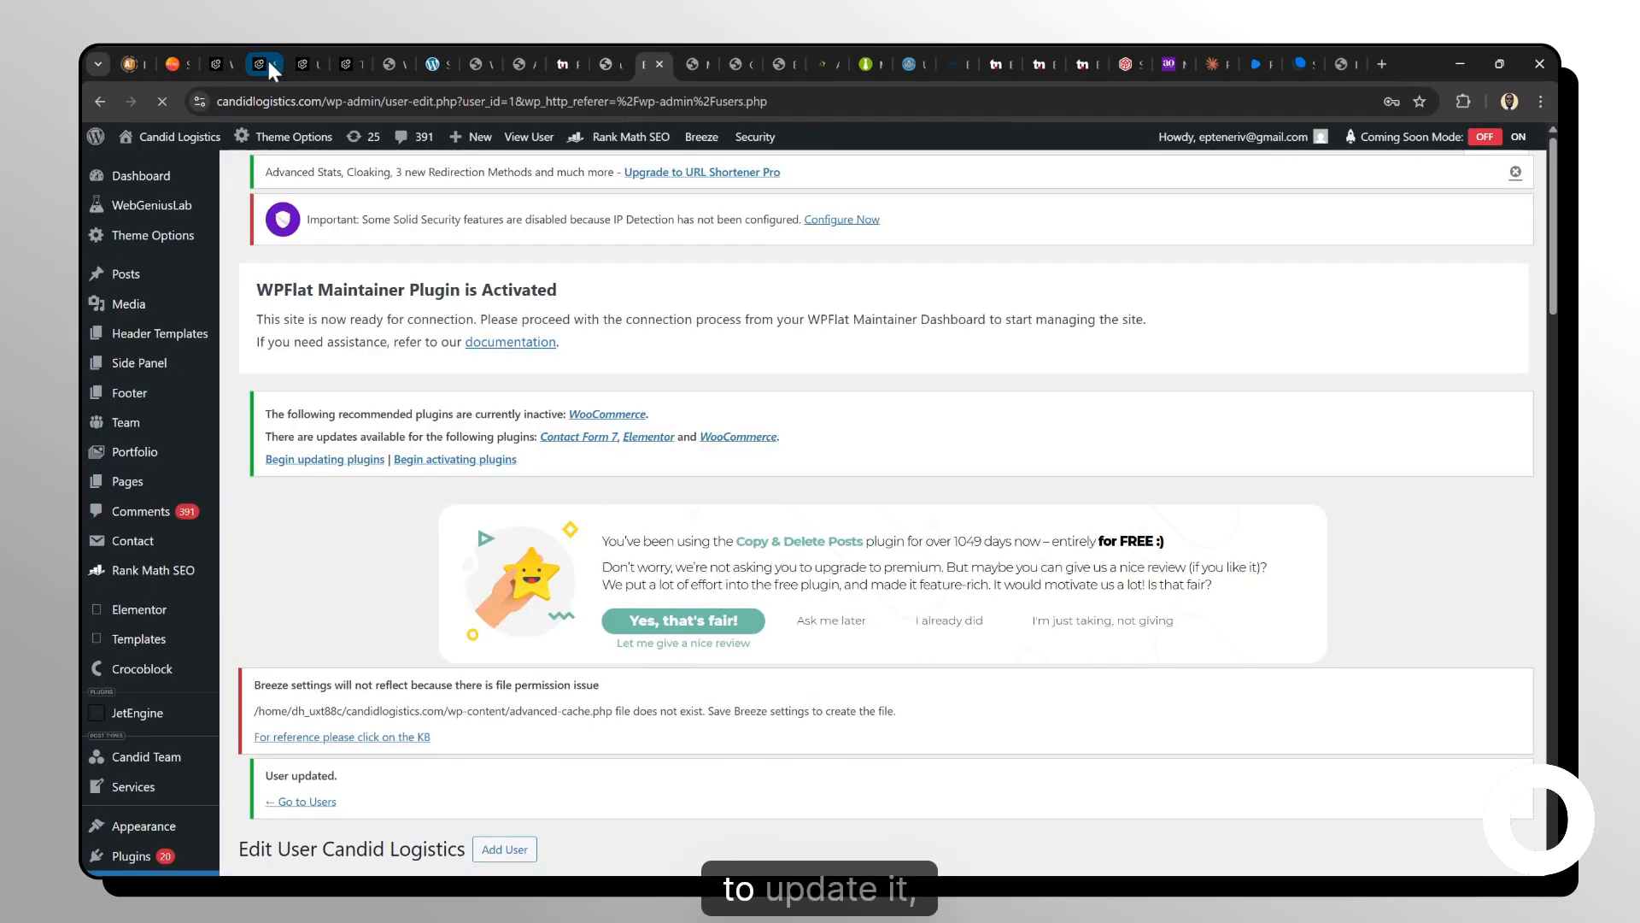
# Paste the new password into the Administrator password field and add the site.
pyautogui.click(263, 63)
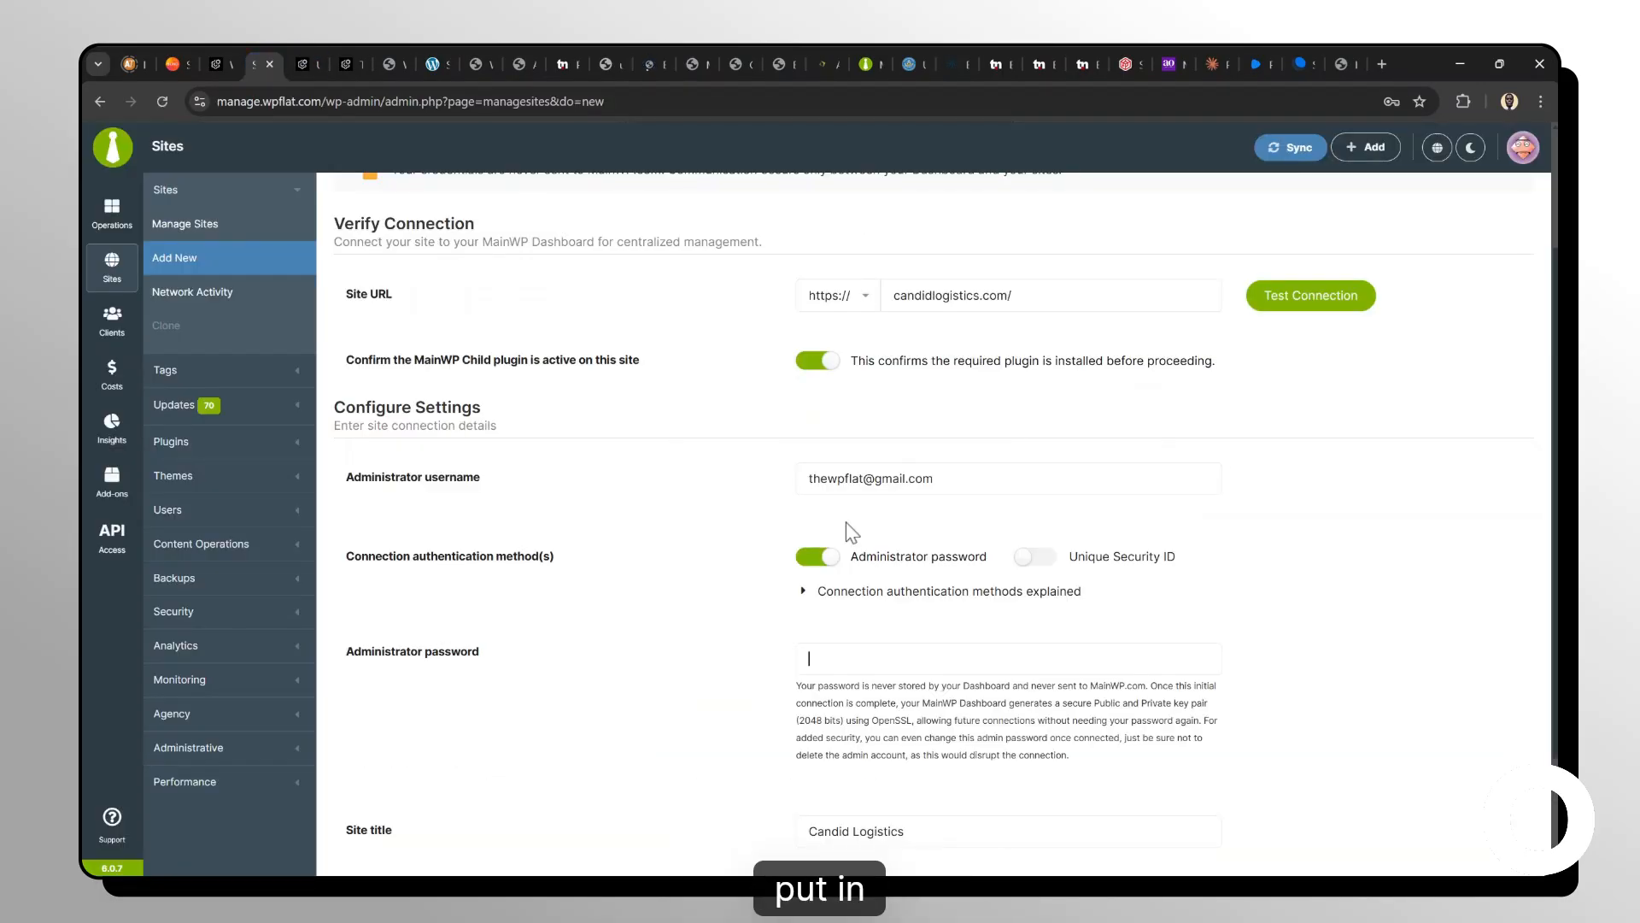
pyautogui.hotkey('ctrl', 'v')
pyautogui.scroll(-2, 833, 581)
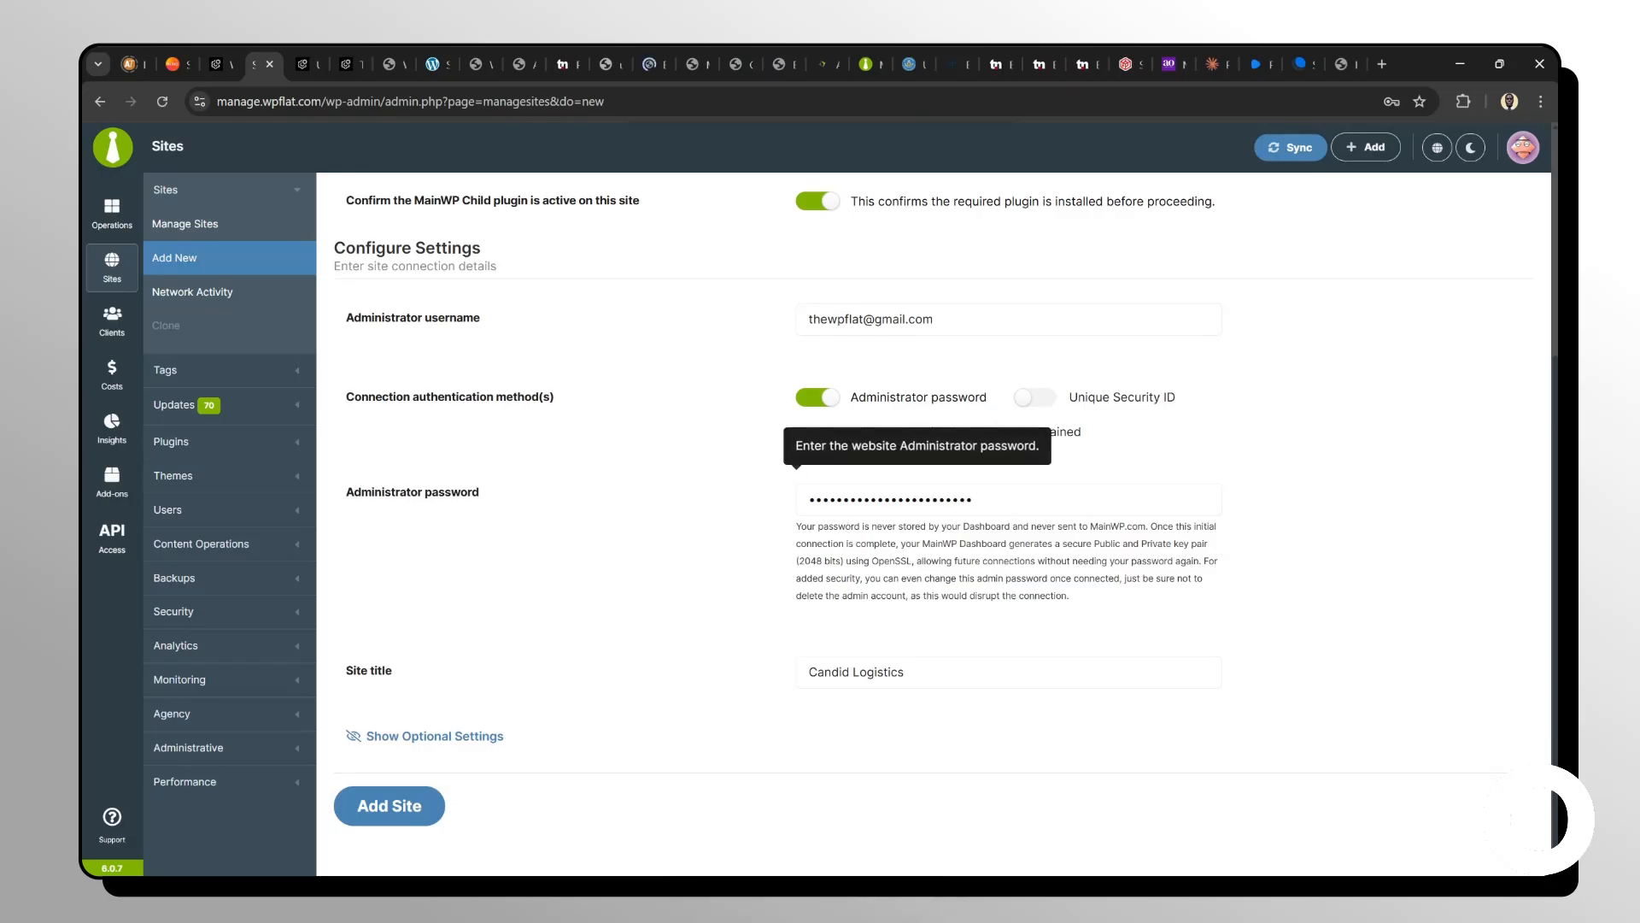
pyautogui.click(402, 807)
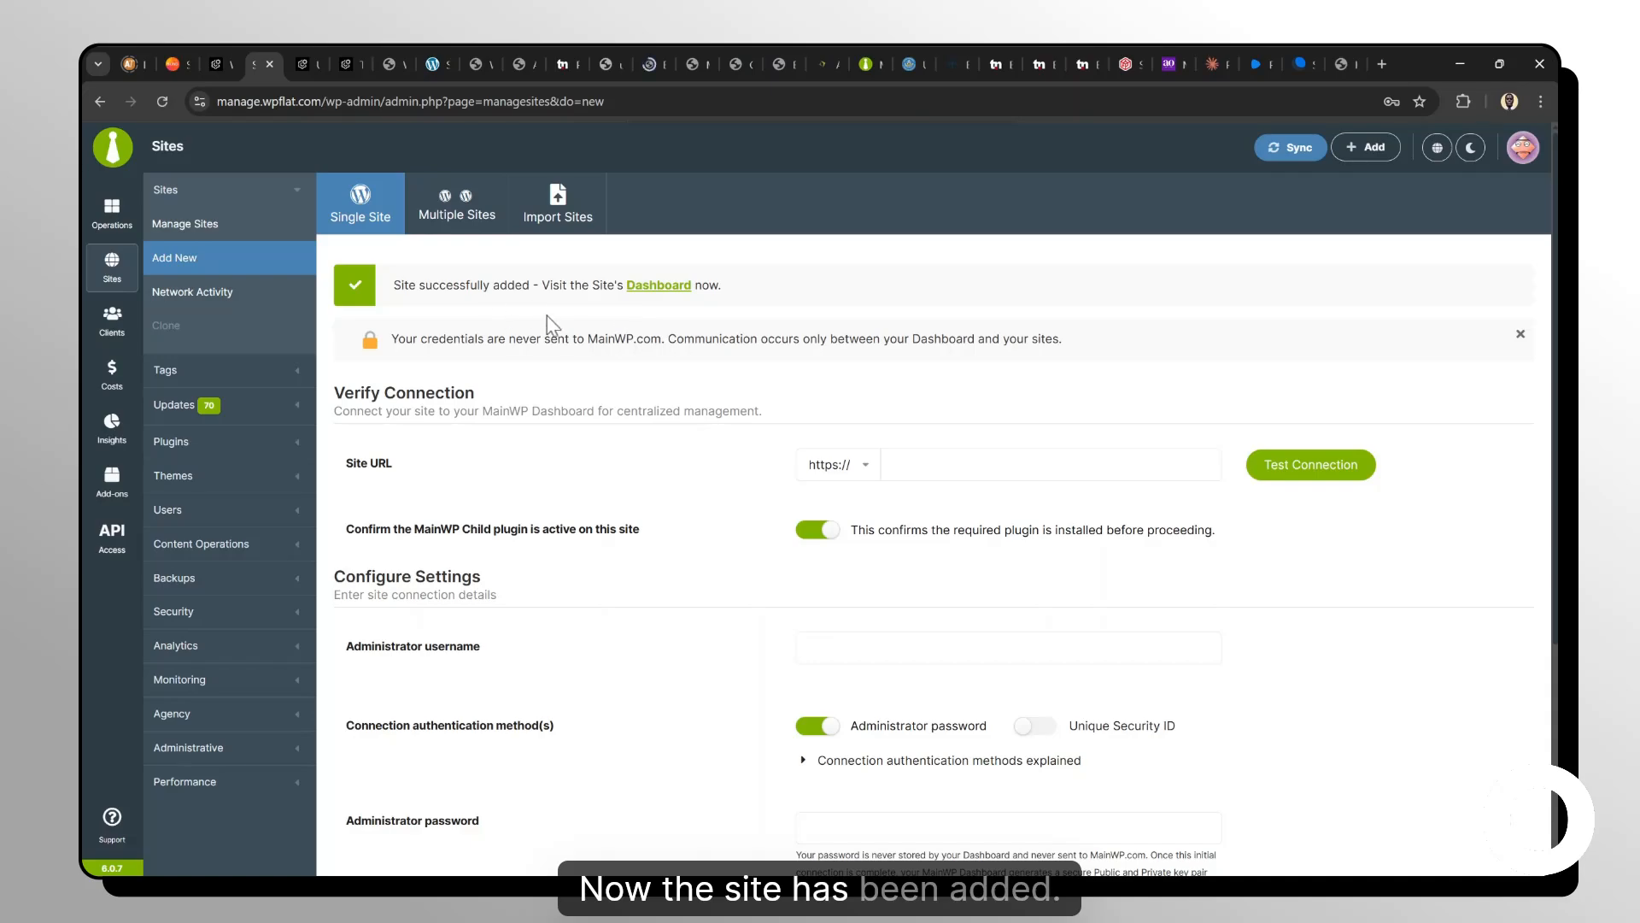
# Open the newly added Candid Logistics site's dashboard and review its updates overview and uptime monitoring widgets.
pyautogui.click(664, 287)
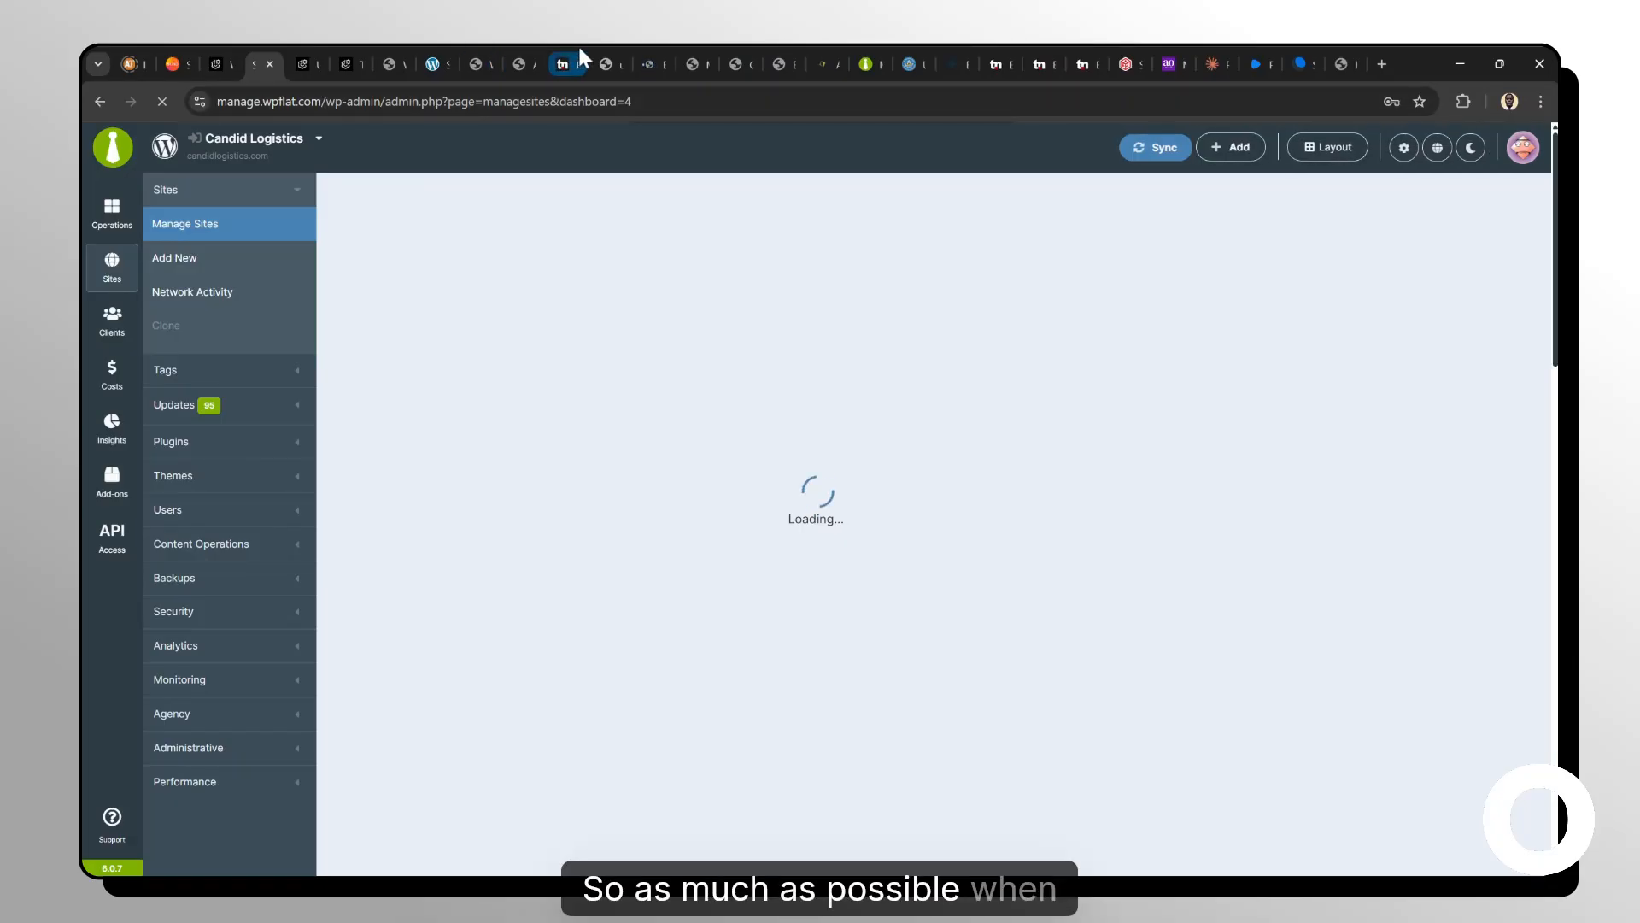
pyautogui.click(652, 55)
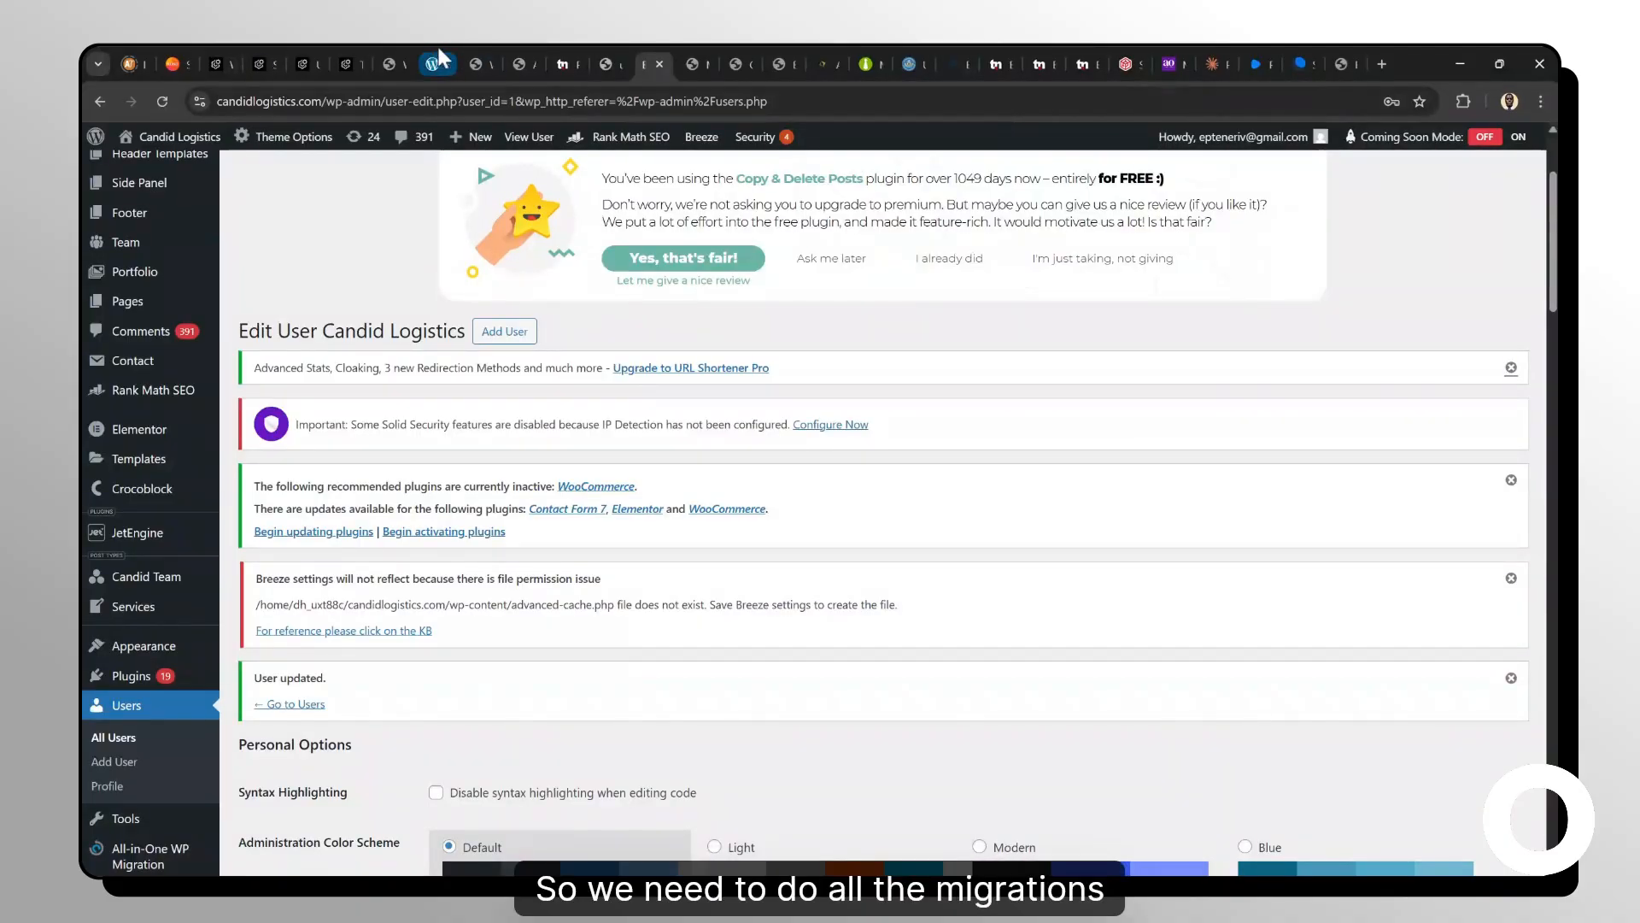
pyautogui.click(306, 62)
pyautogui.click(269, 53)
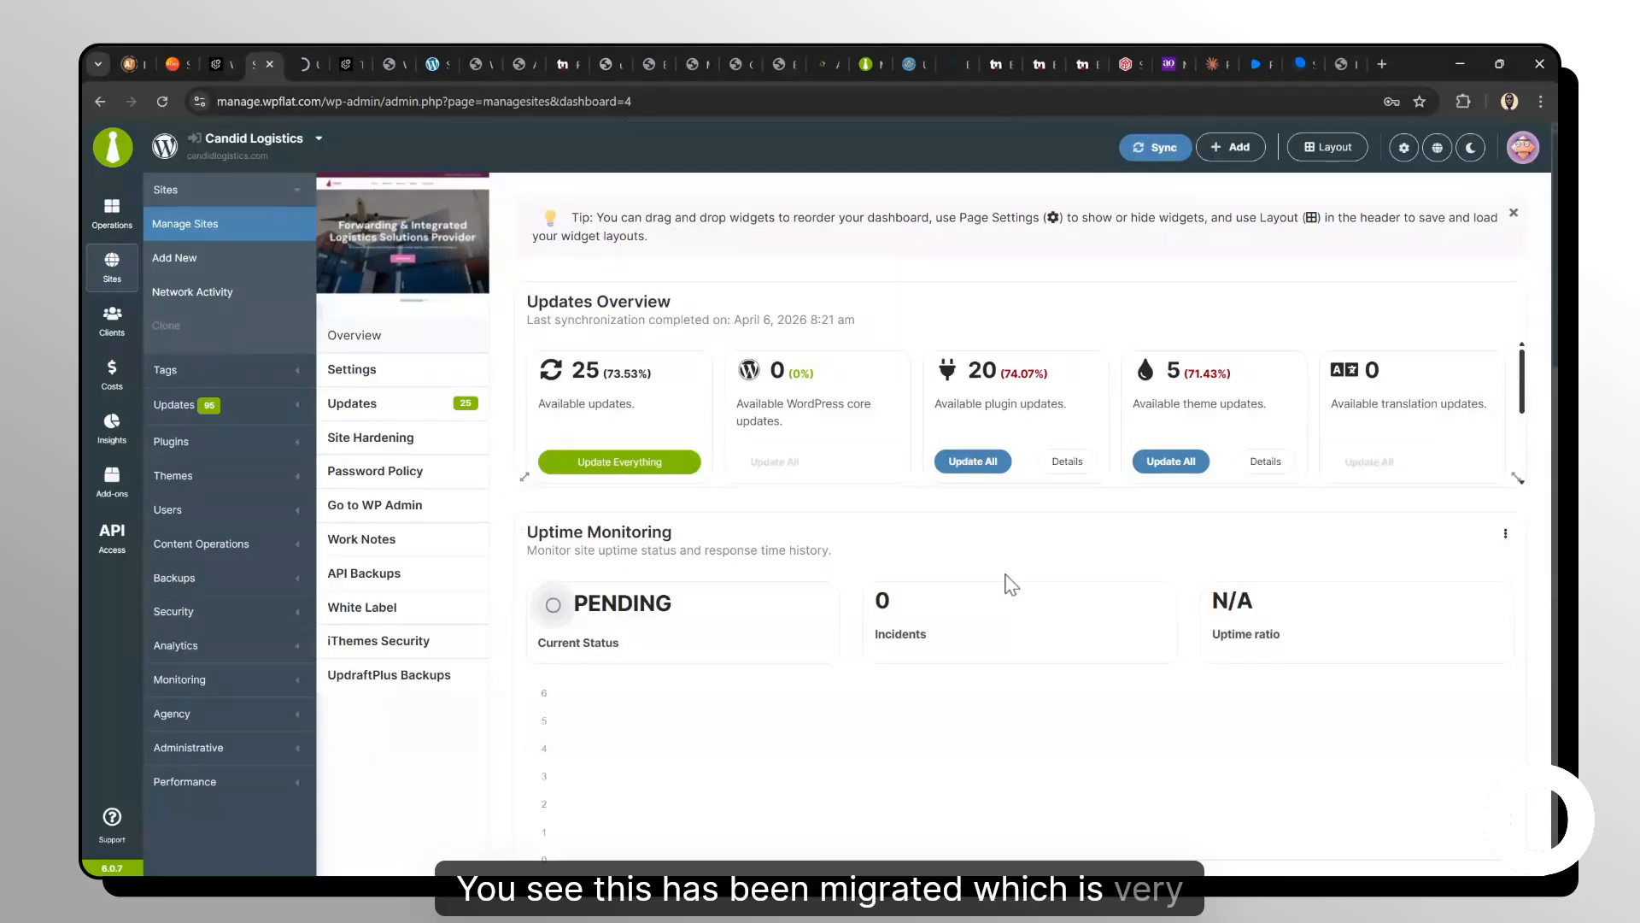
pyautogui.scroll(-2, 1008, 581)
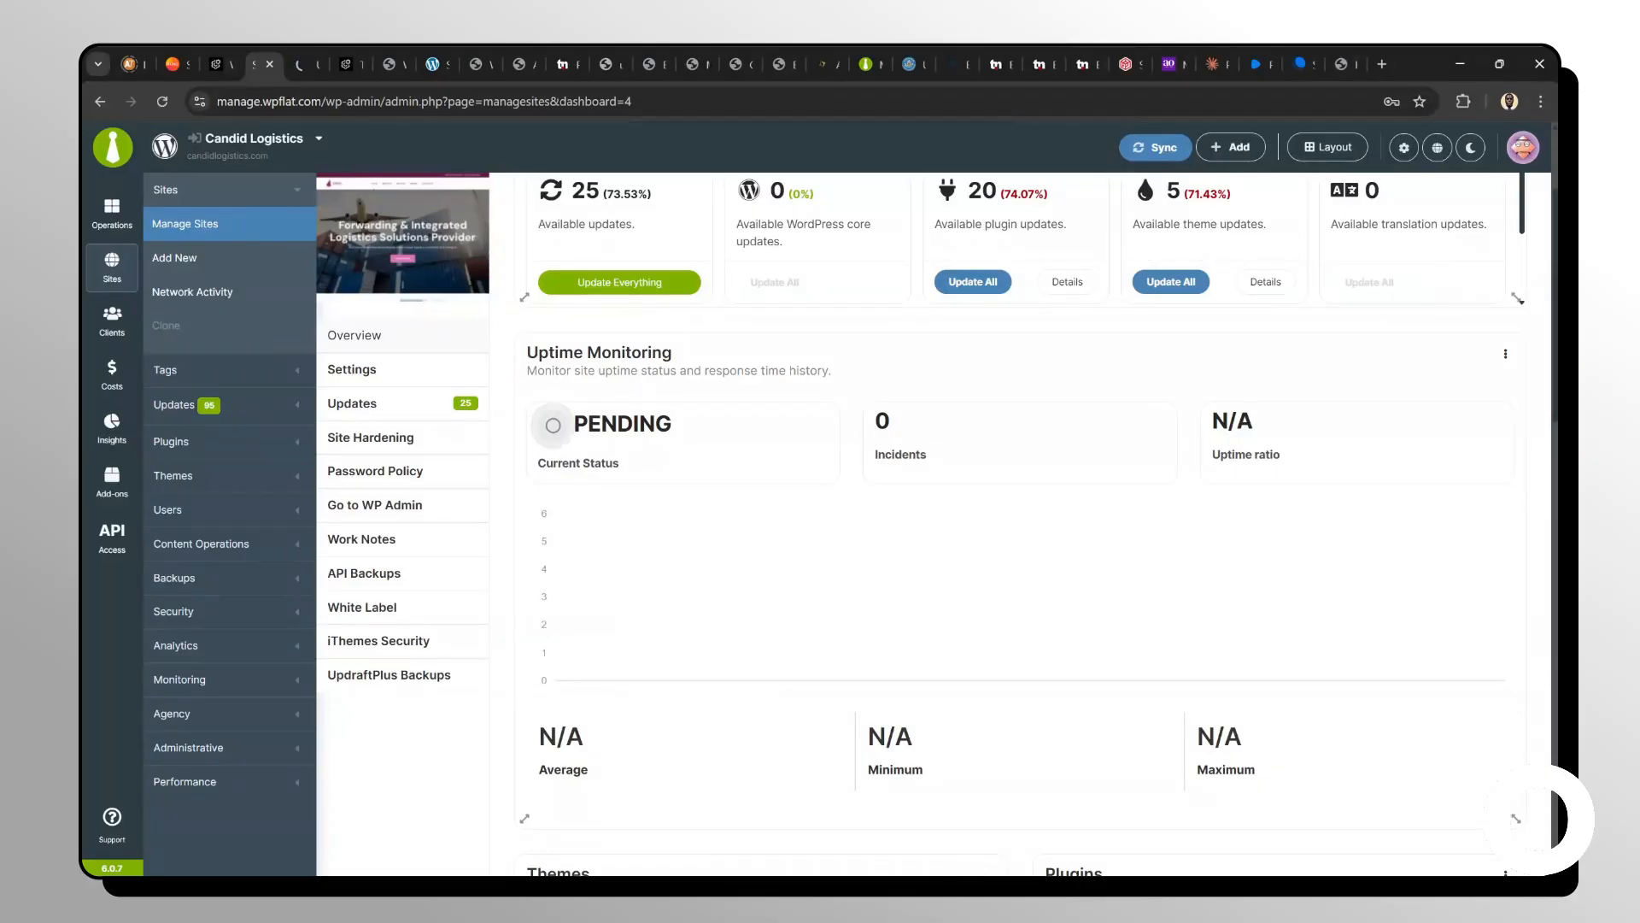
pyautogui.scroll(2, 1025, 512)
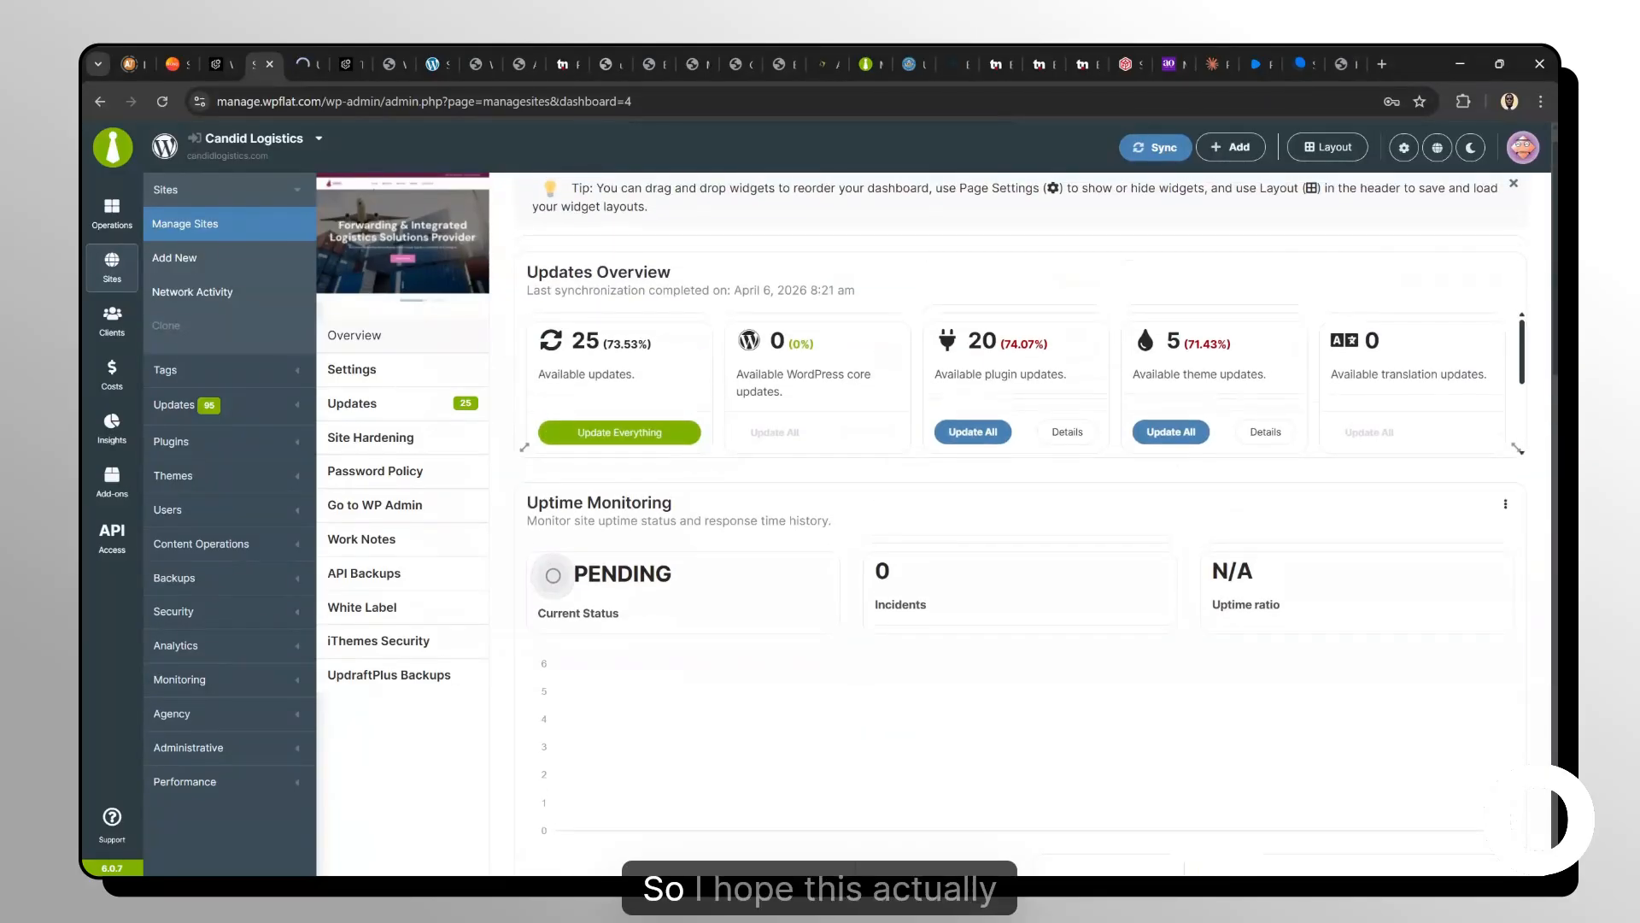
pyautogui.scroll(-2, 1021, 547)
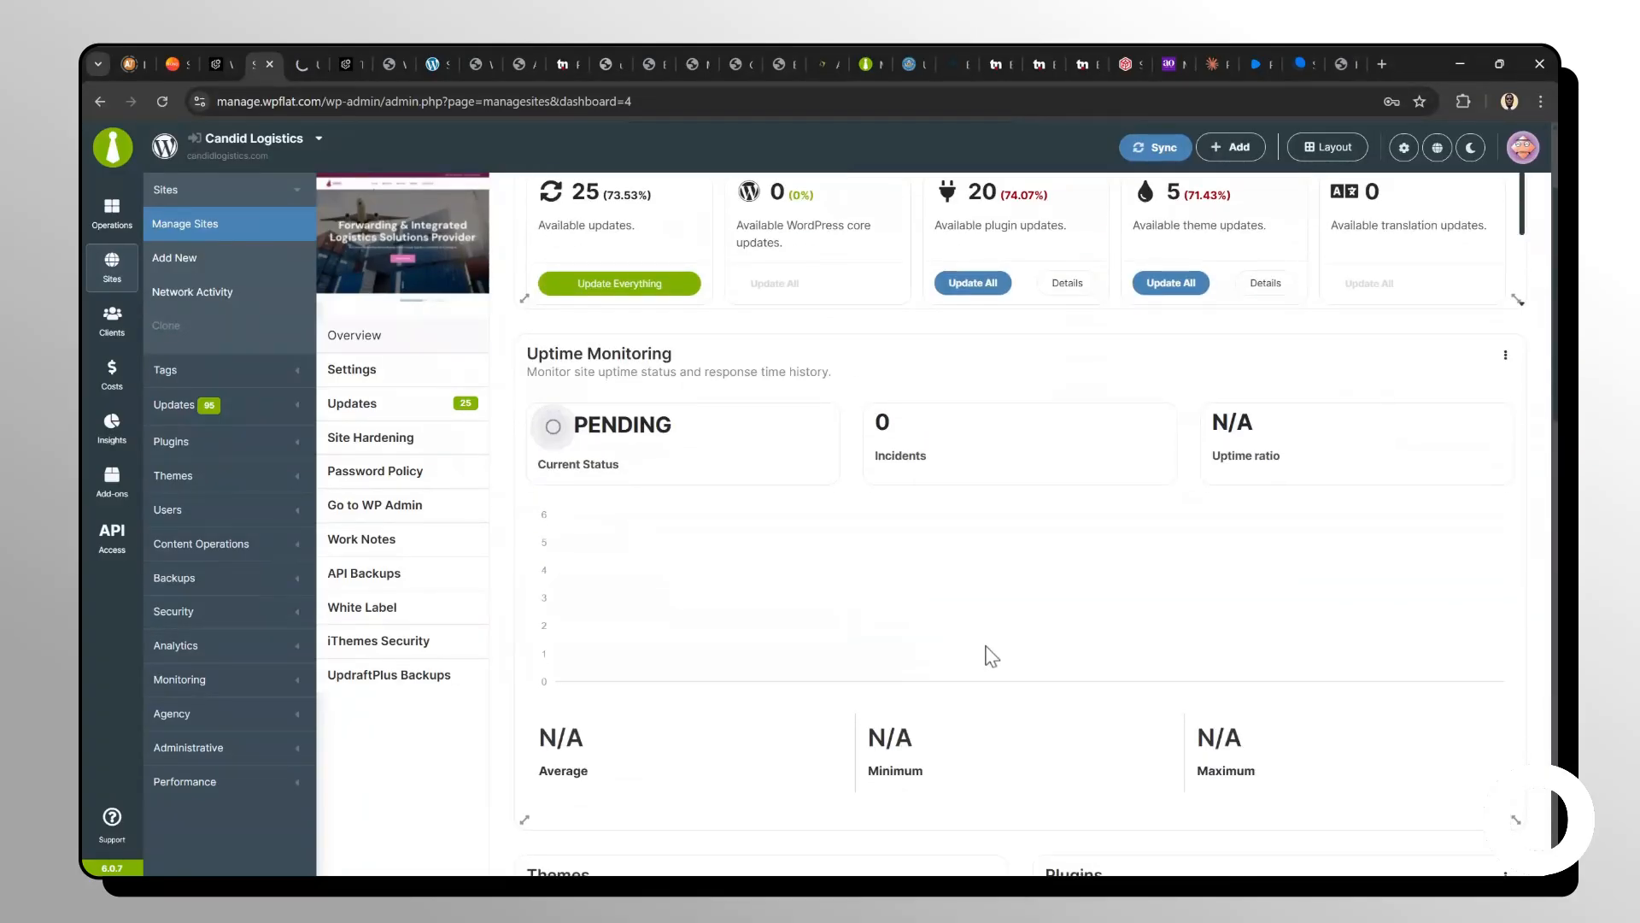